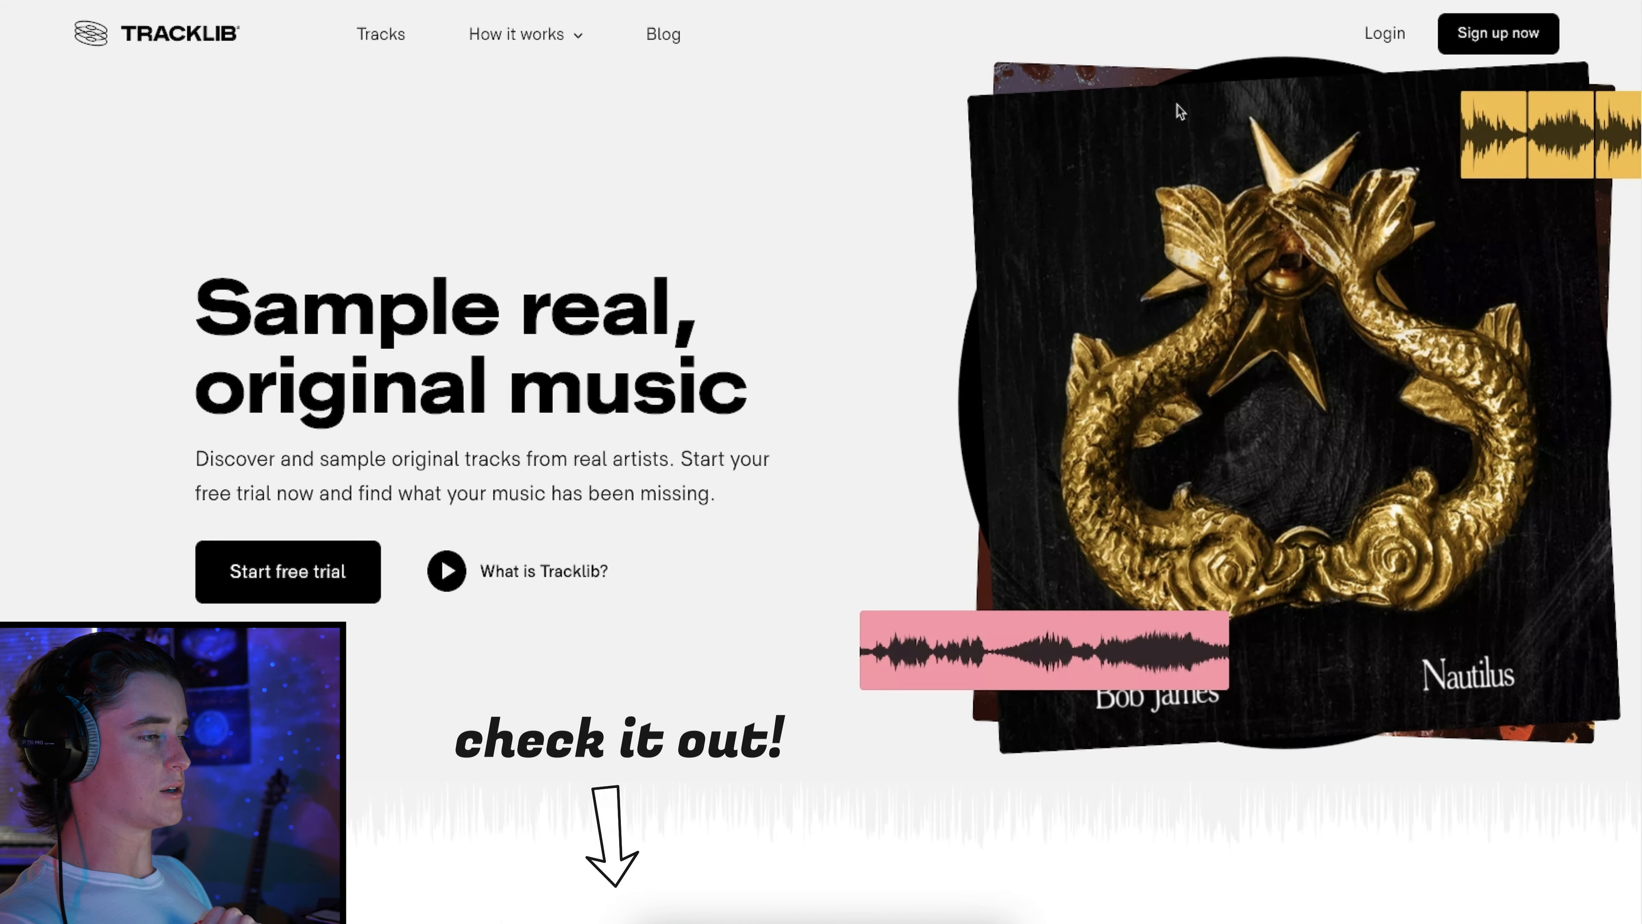
# Log in to the Tracklib account and open the catalog's Genres page
pyautogui.click(1387, 36)
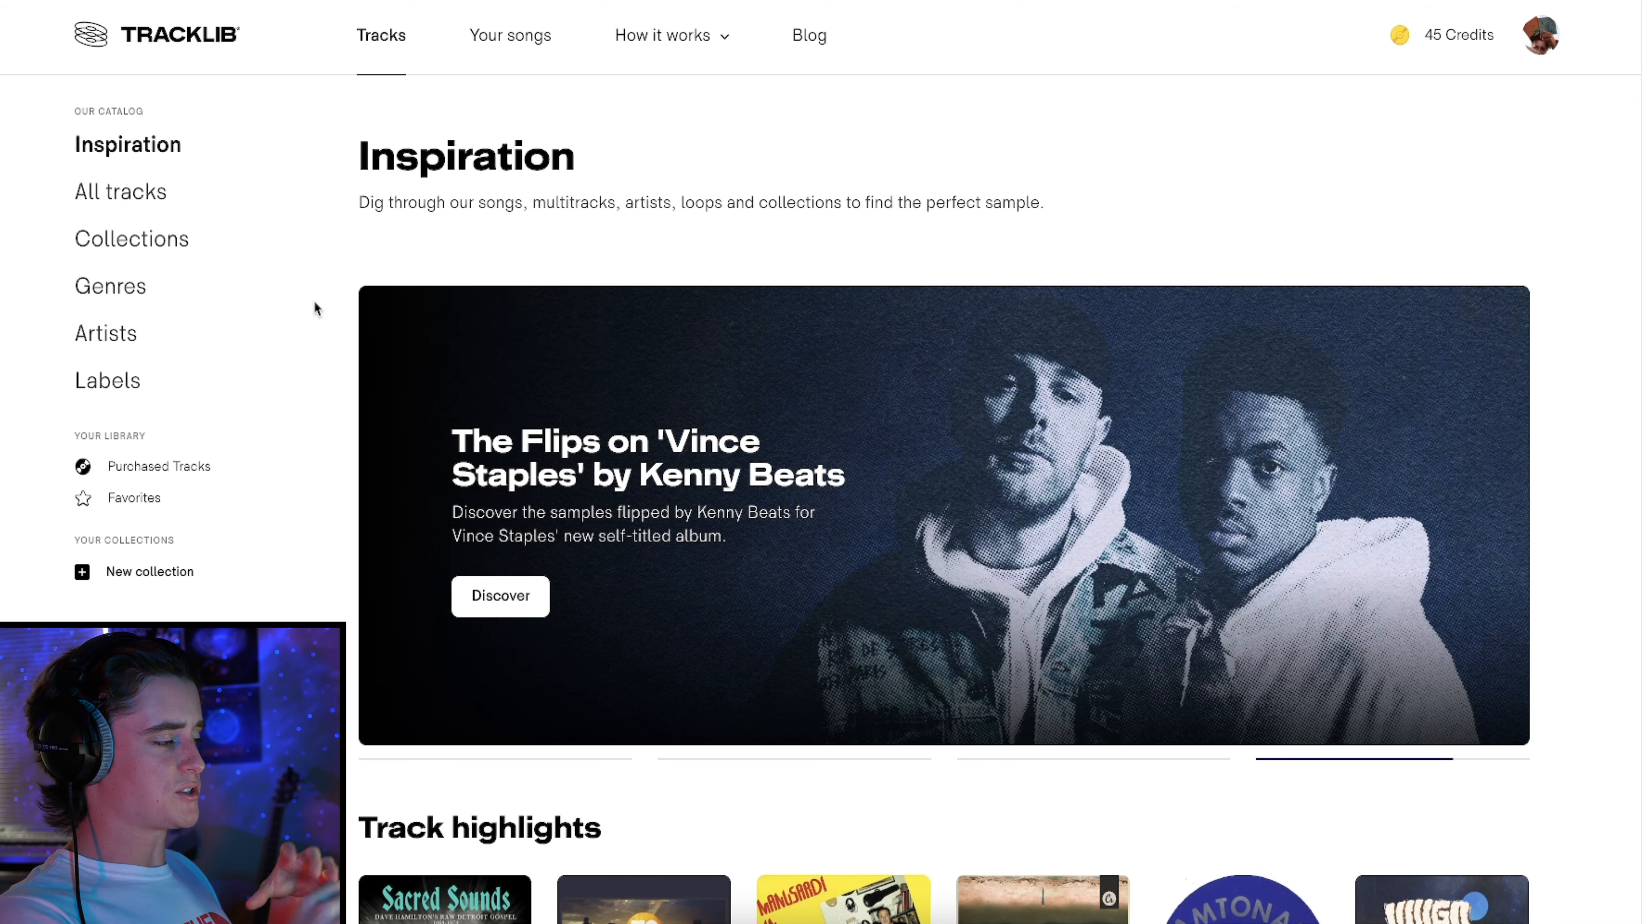
pyautogui.scroll(-5, 314, 302)
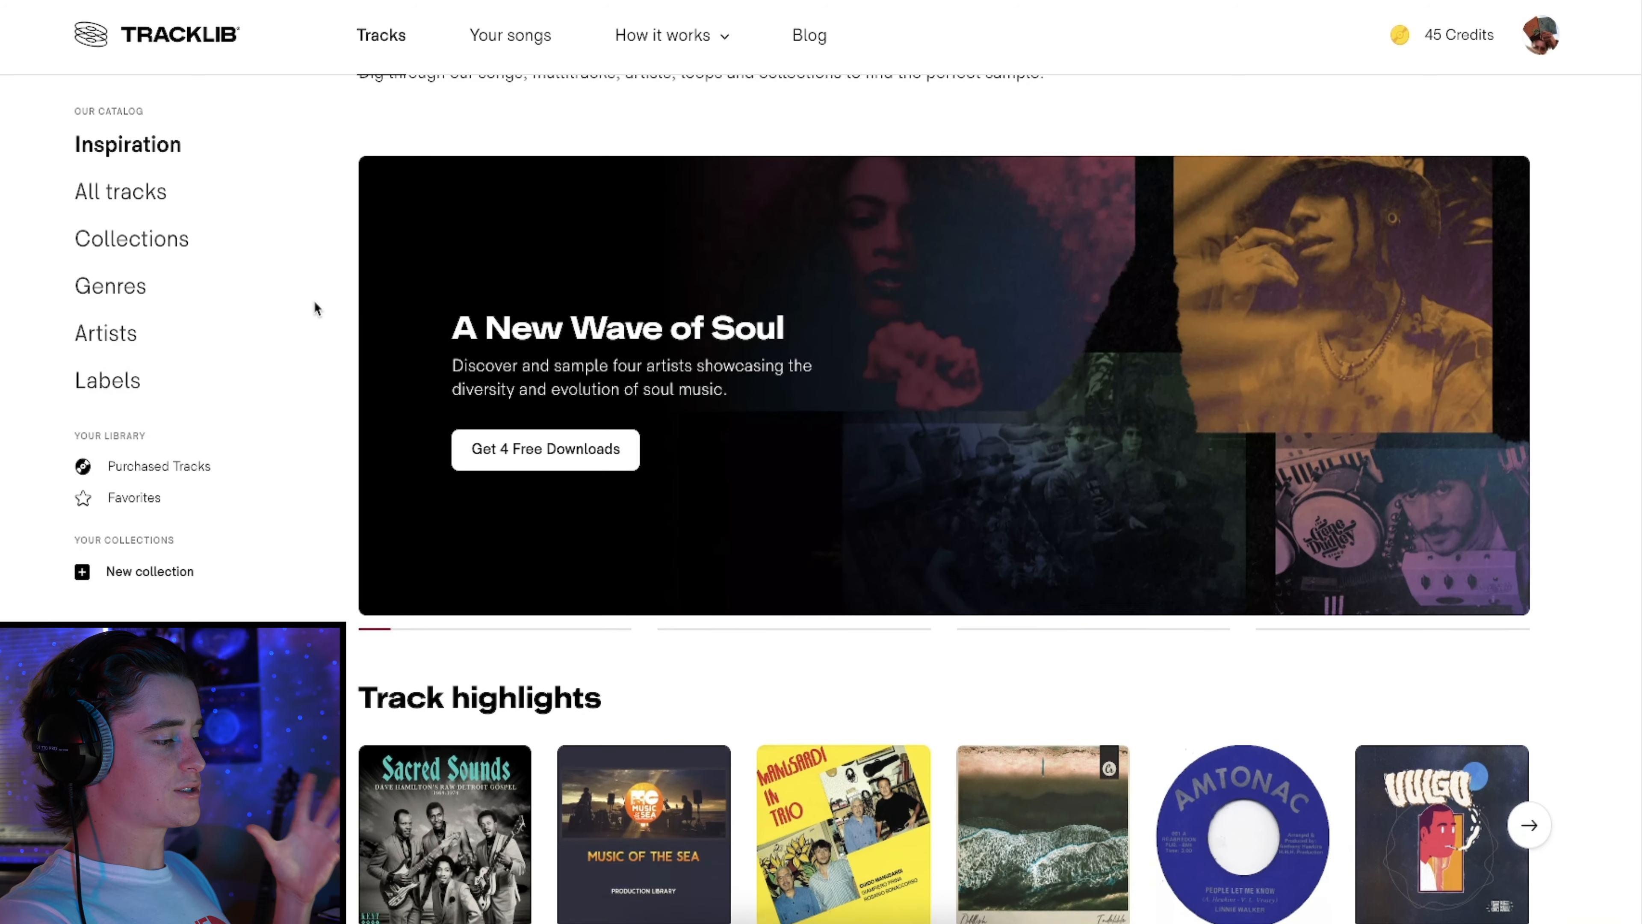
pyautogui.scroll(-2, 315, 302)
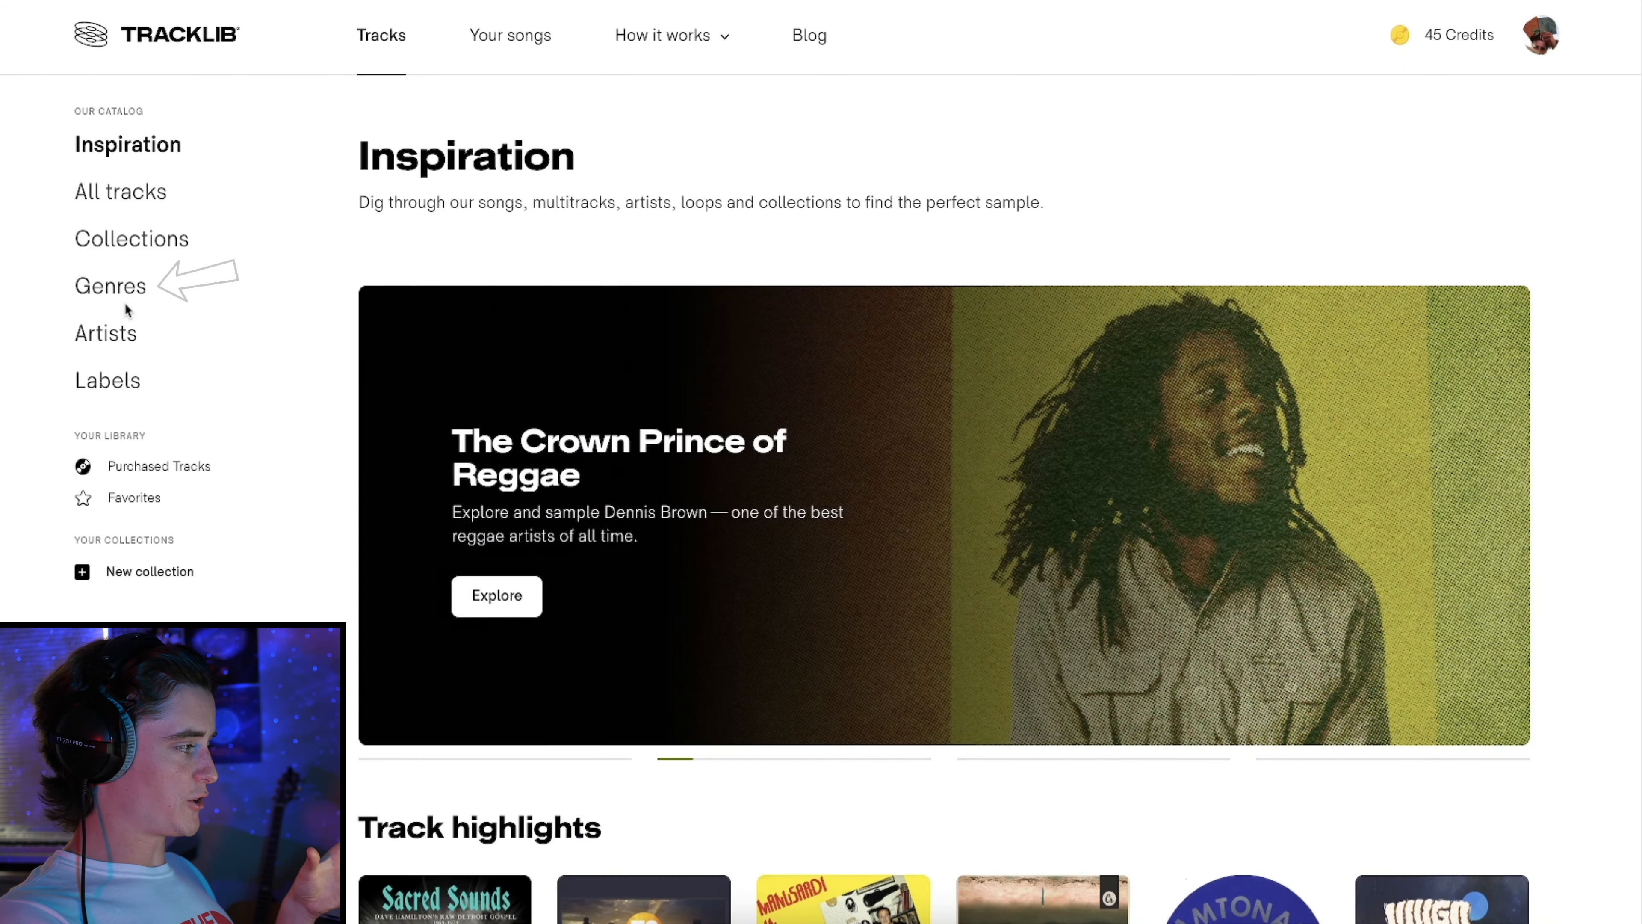
pyautogui.click(115, 289)
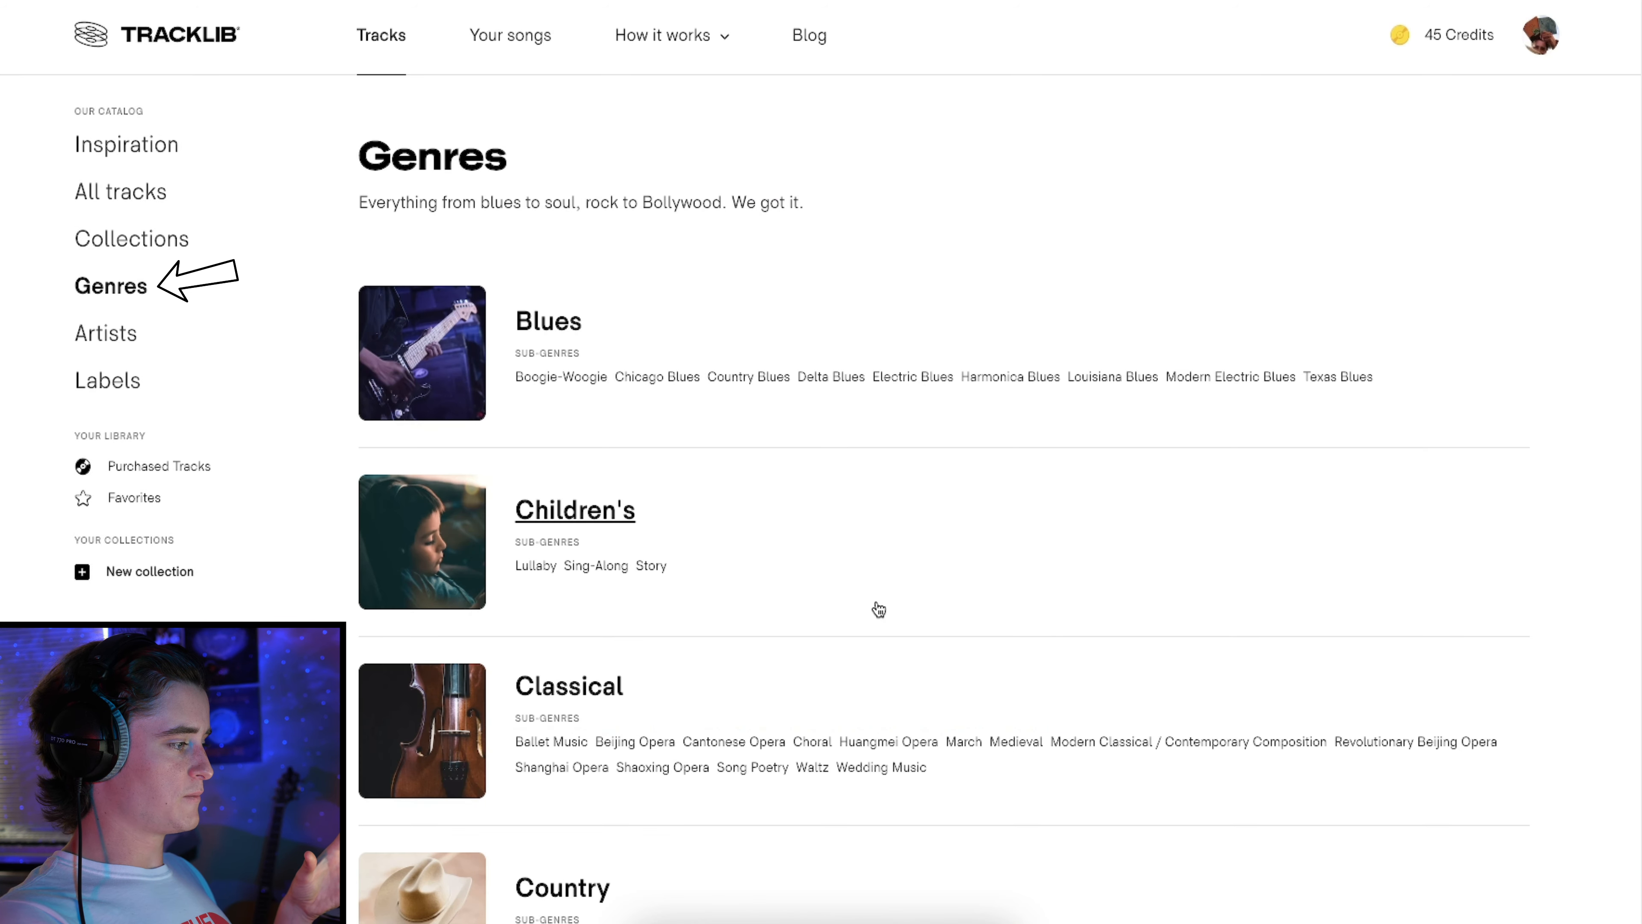
# Open the Jazz genre's track list and preview the track Tecumseh
pyautogui.scroll(-20, 879, 610)
pyautogui.scroll(-5, 879, 609)
pyautogui.click(532, 270)
pyautogui.scroll(-2, 762, 458)
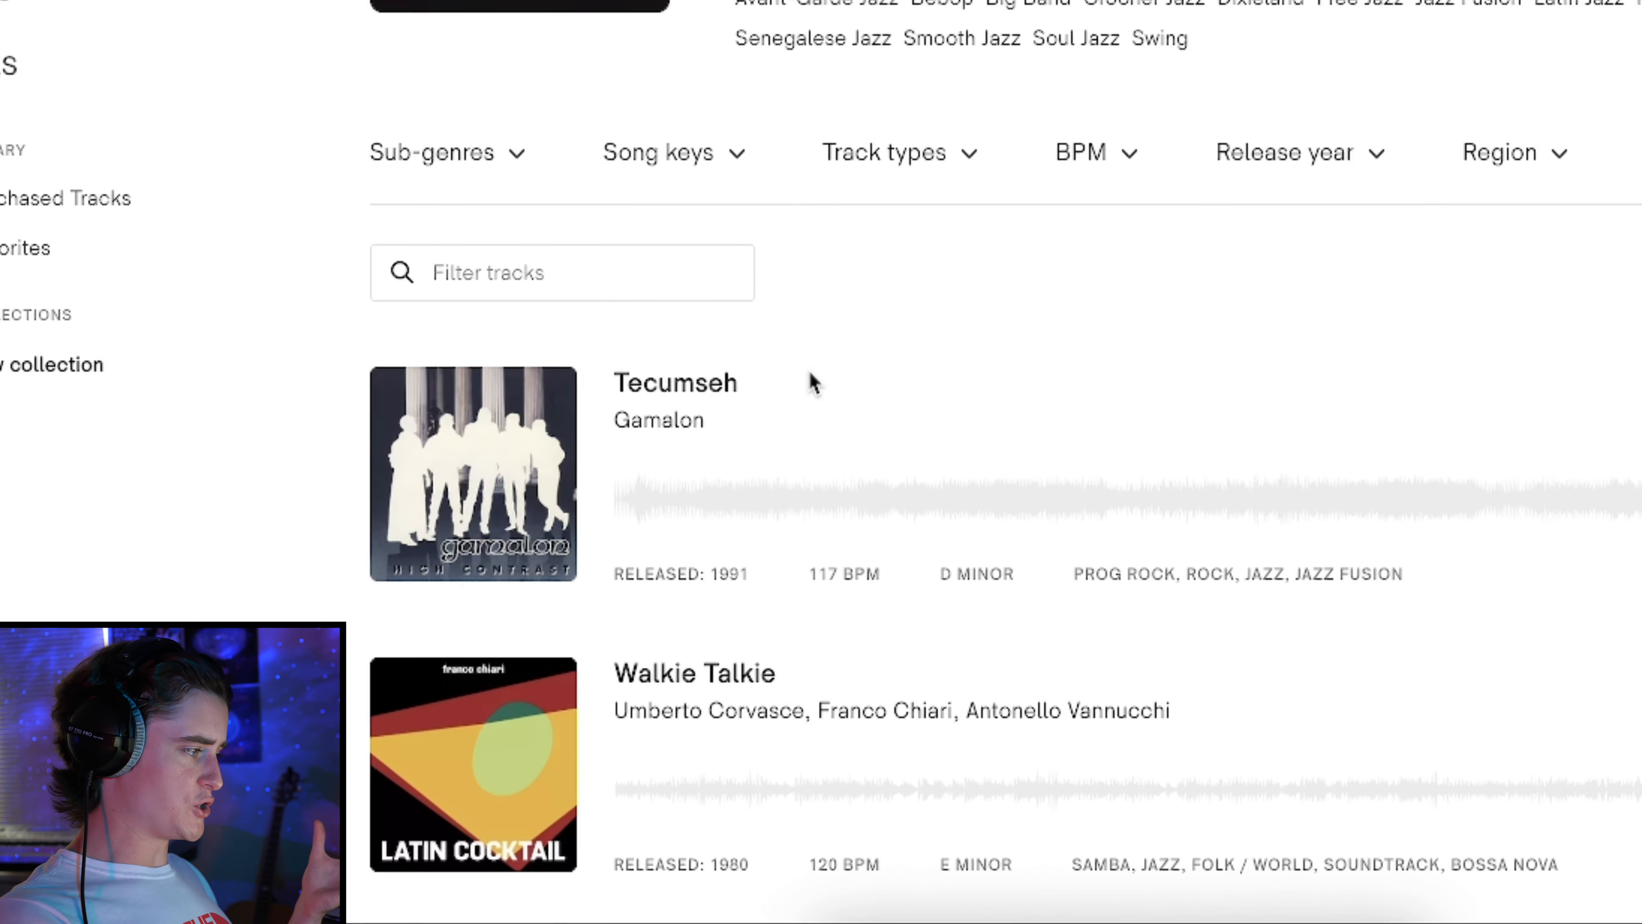
pyautogui.click(473, 473)
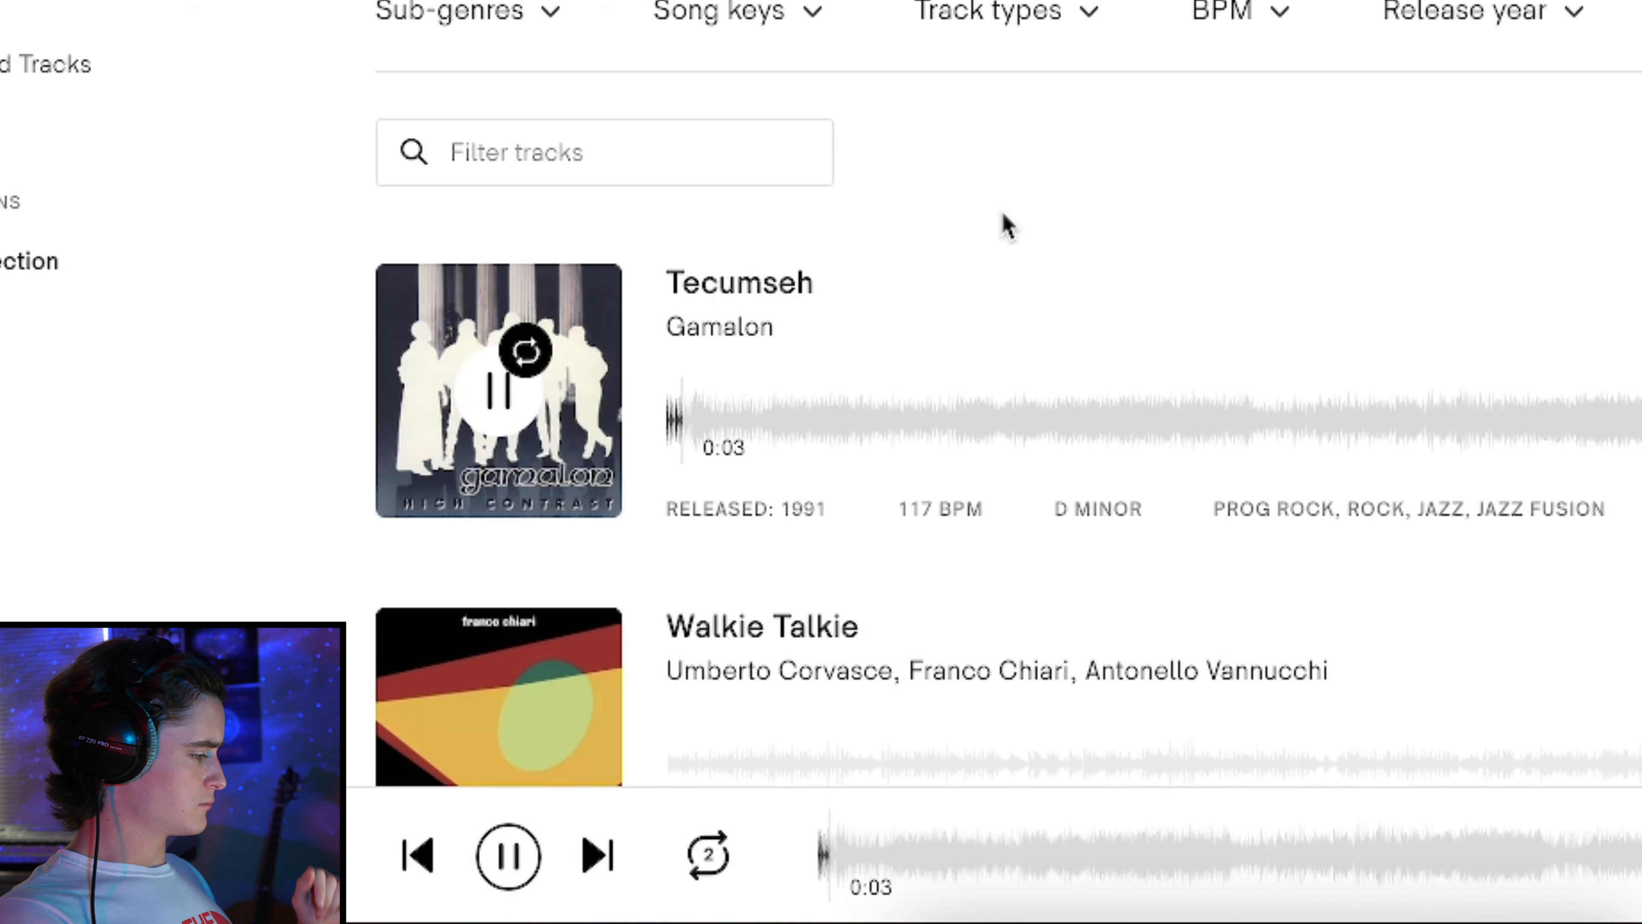
pyautogui.scroll(-3, 898, 428)
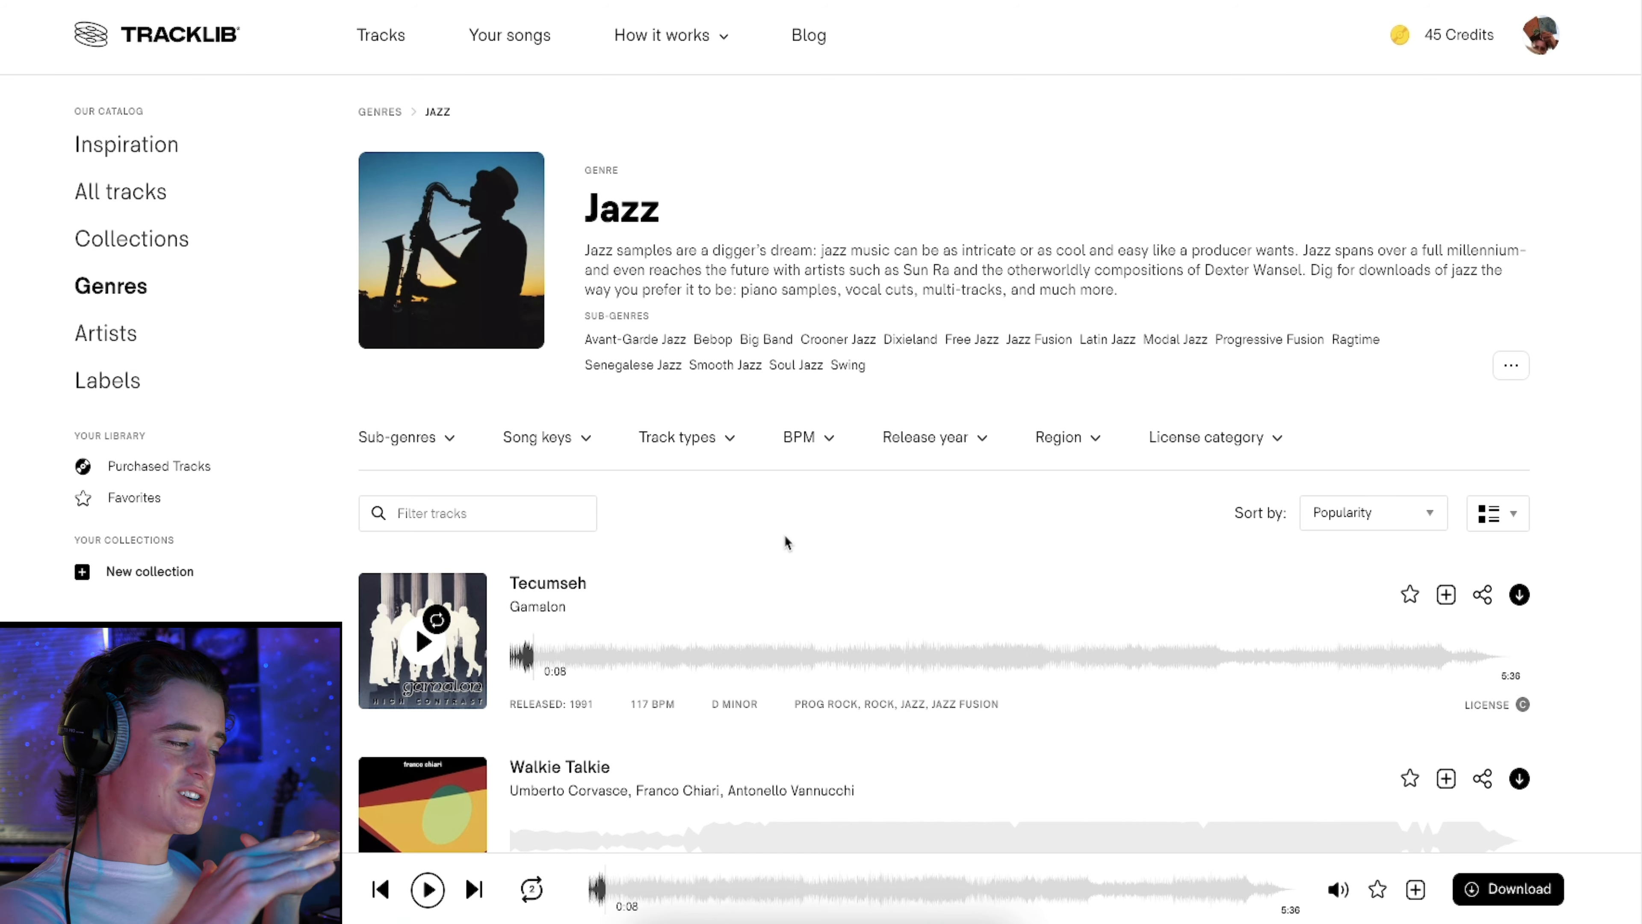
# Filter the Jazz tracks by the sub-genres Latin Jazz, Senegalese Jazz, Smooth Jazz and Soul Jazz
pyautogui.click(425, 446)
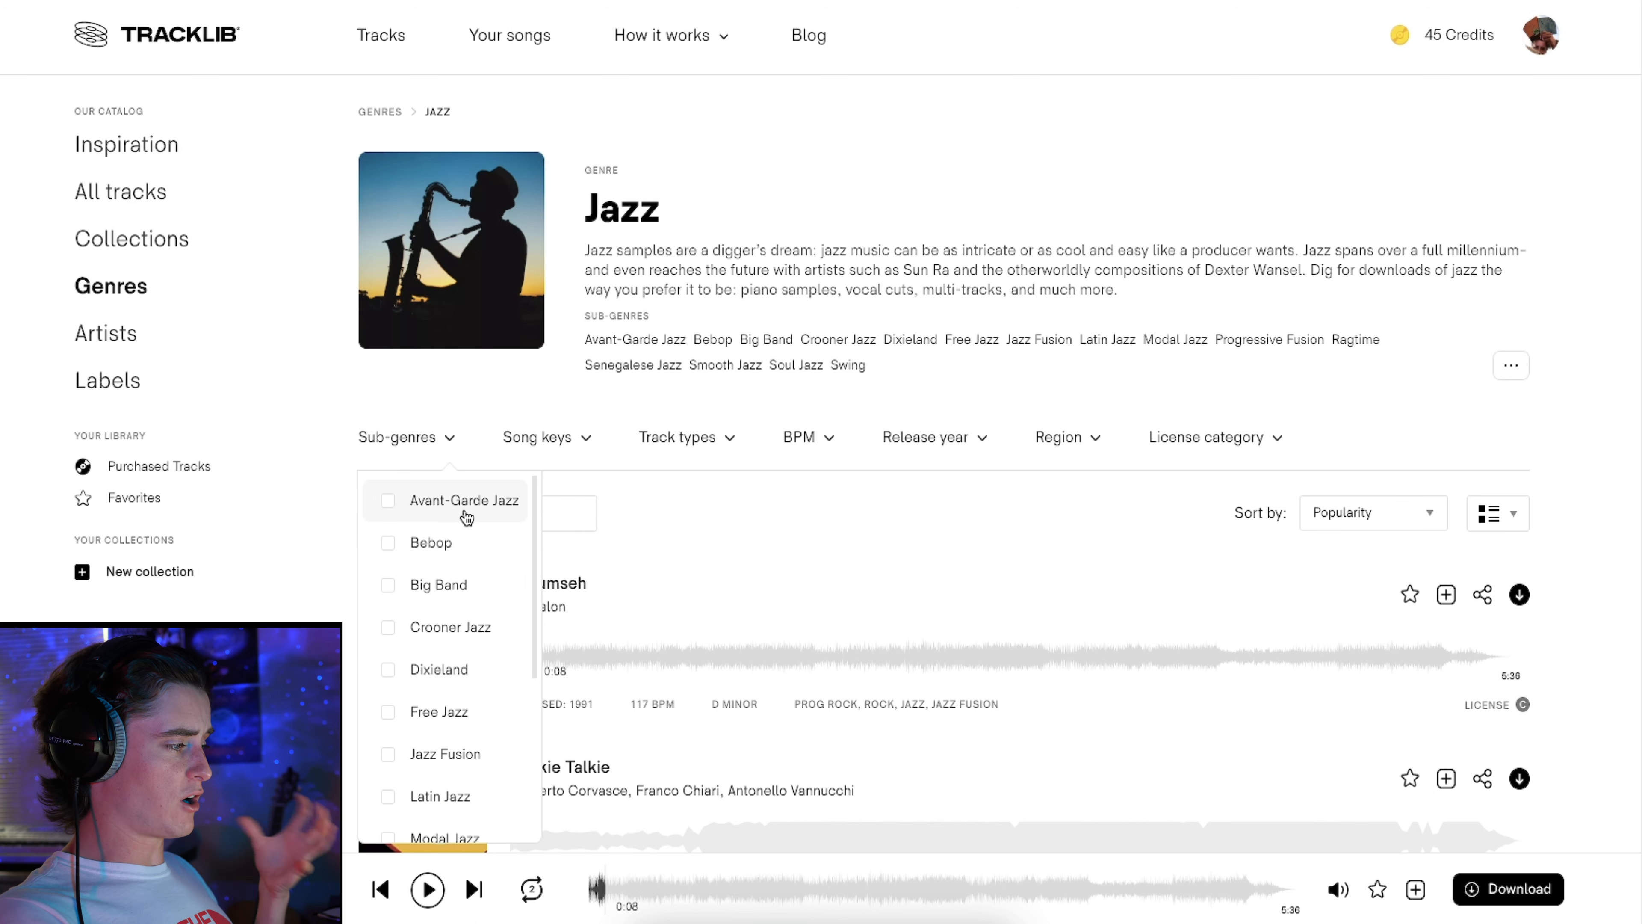
pyautogui.scroll(-3, 460, 635)
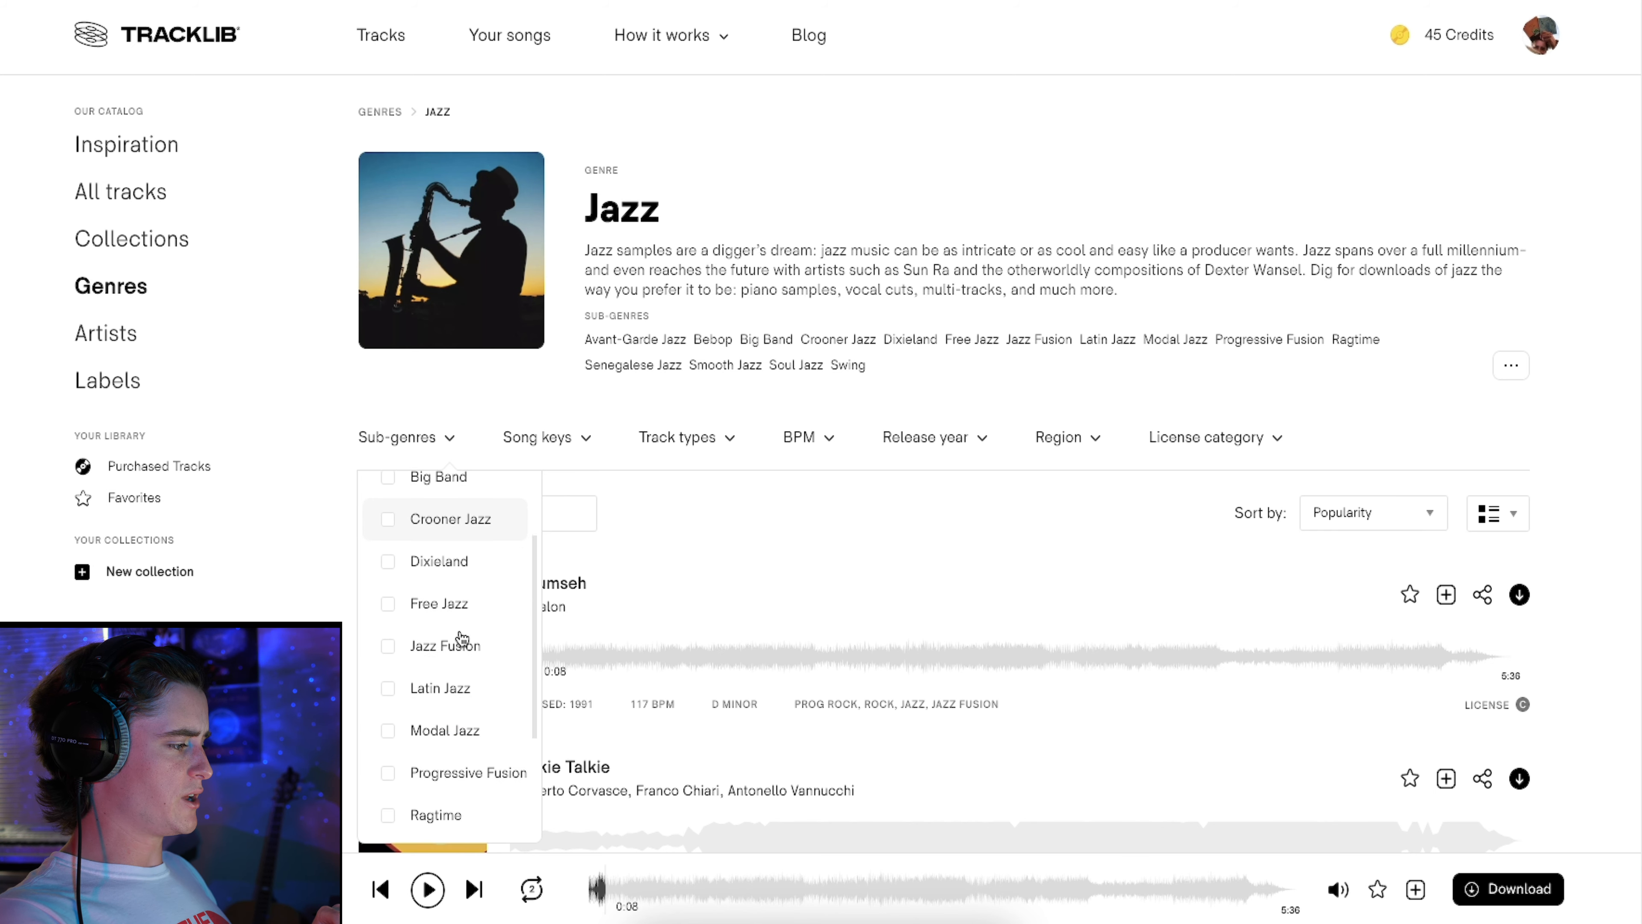
pyautogui.click(449, 569)
pyautogui.scroll(-1, 462, 712)
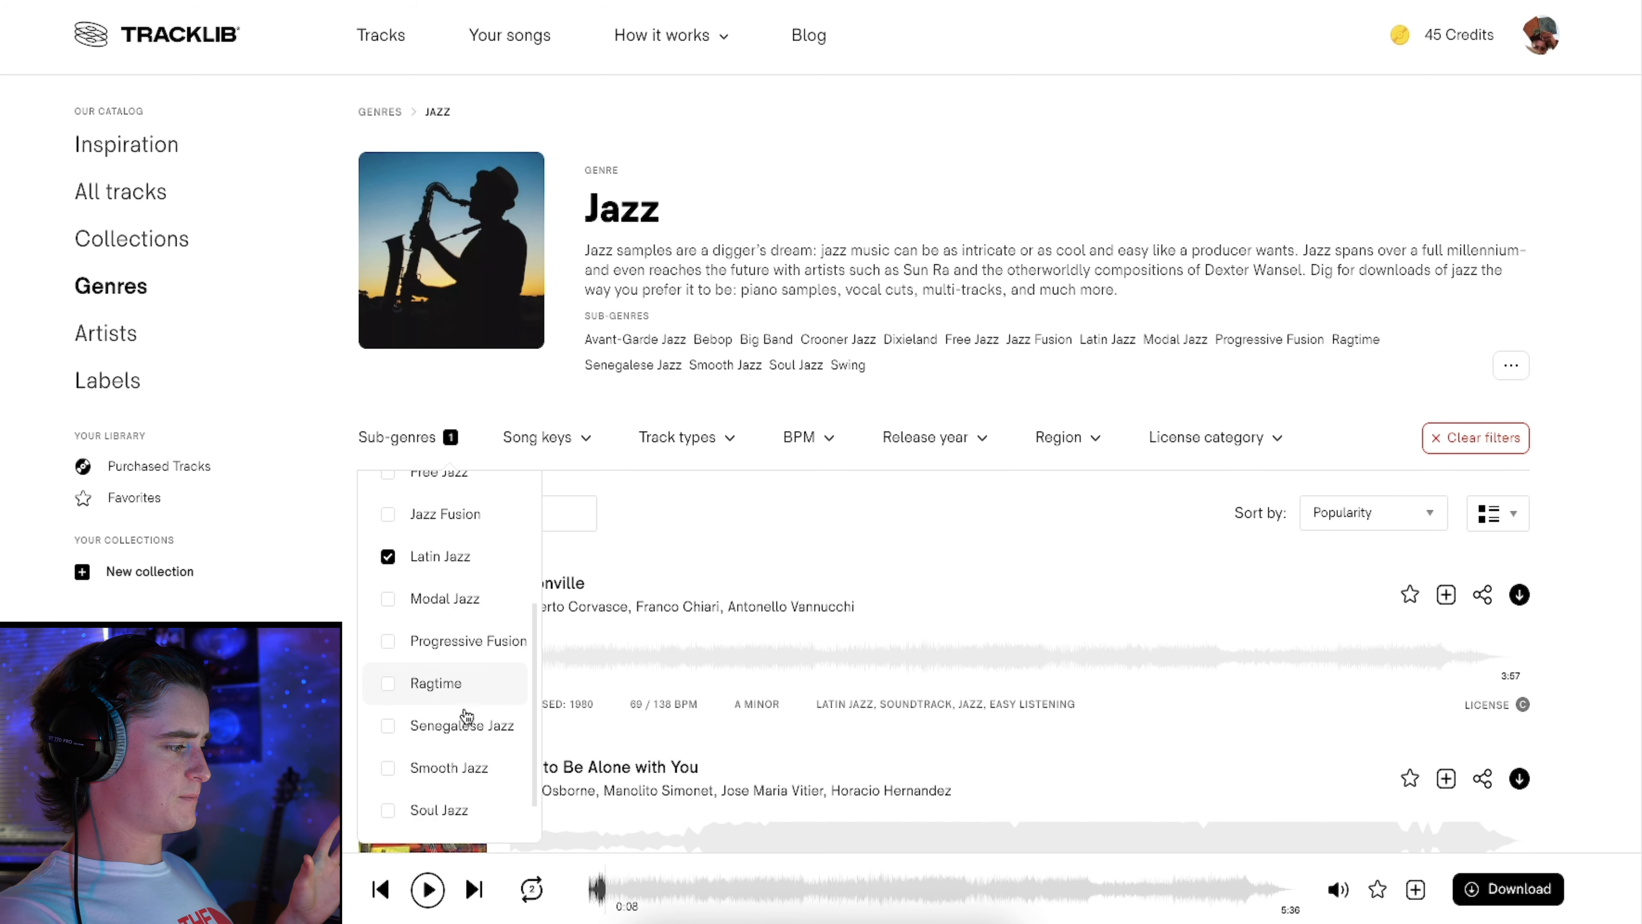
pyautogui.click(460, 684)
pyautogui.click(456, 739)
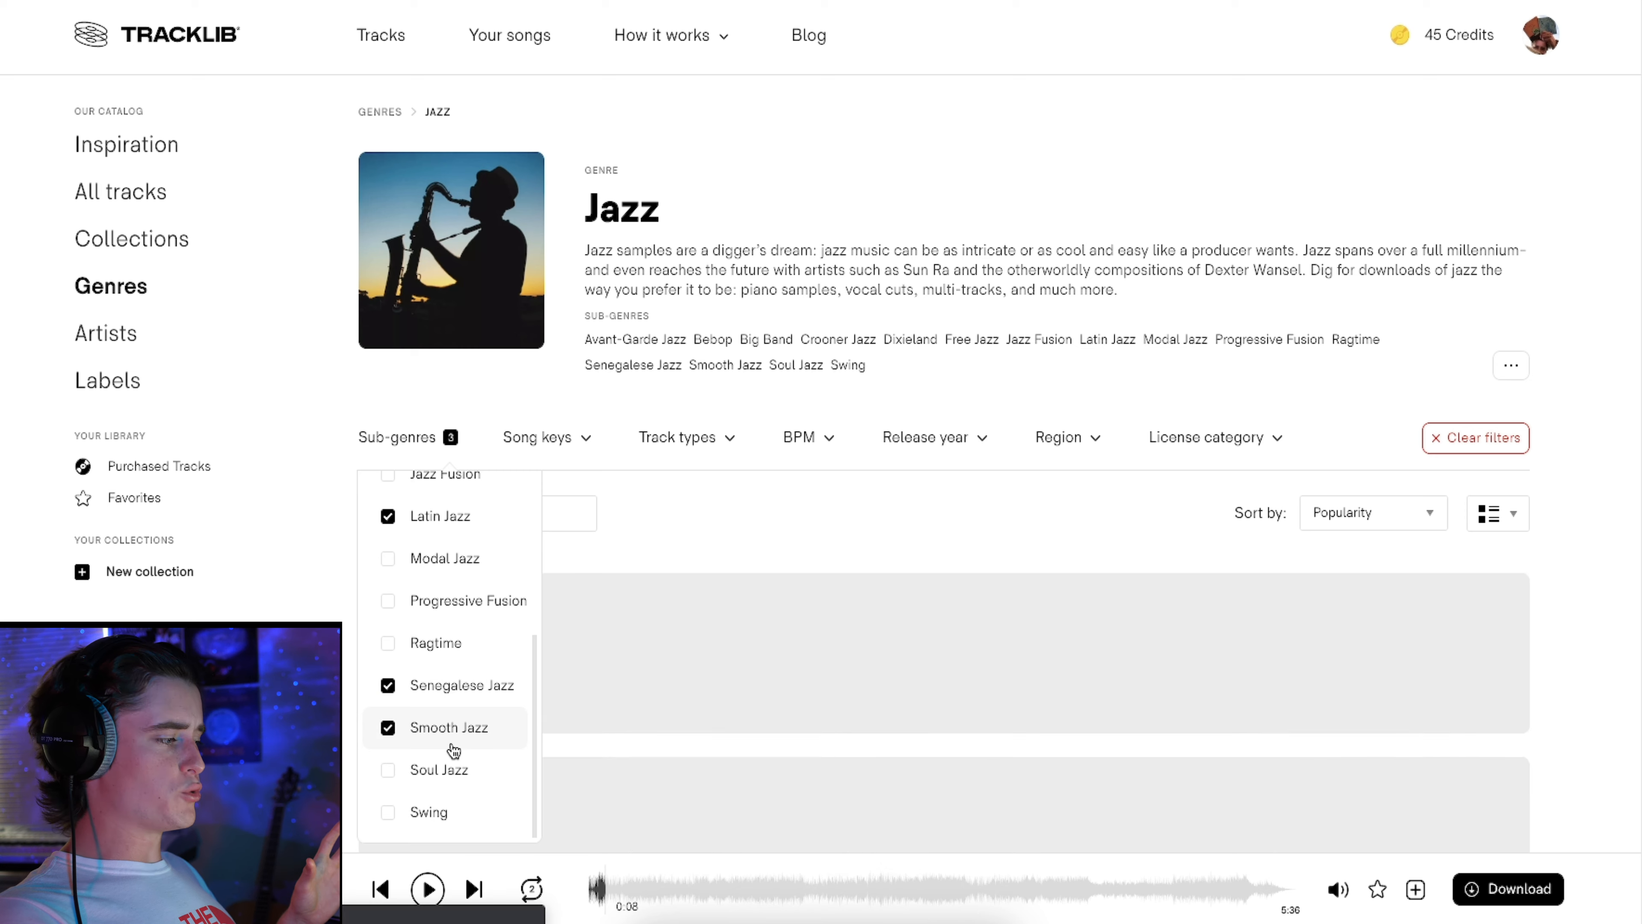
pyautogui.click(447, 784)
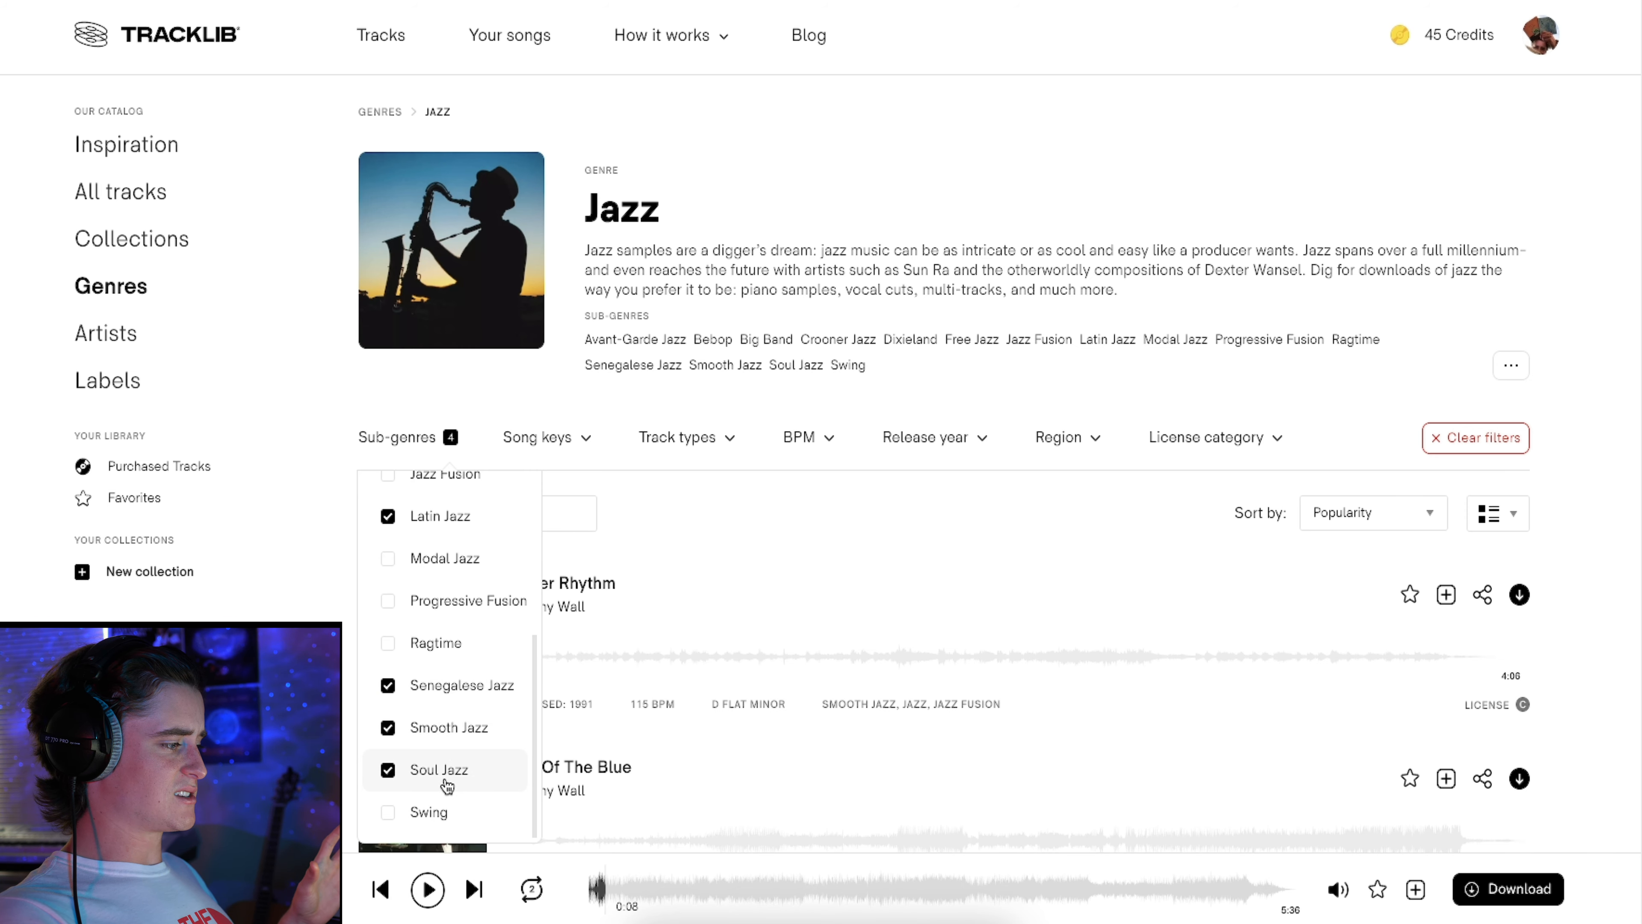
pyautogui.click(708, 535)
# Preview the tracks Bidonville and Vagabonde from the filtered list, skipping ahead within Bidonville and pausing Vagabonde
pyautogui.scroll(-5, 682, 563)
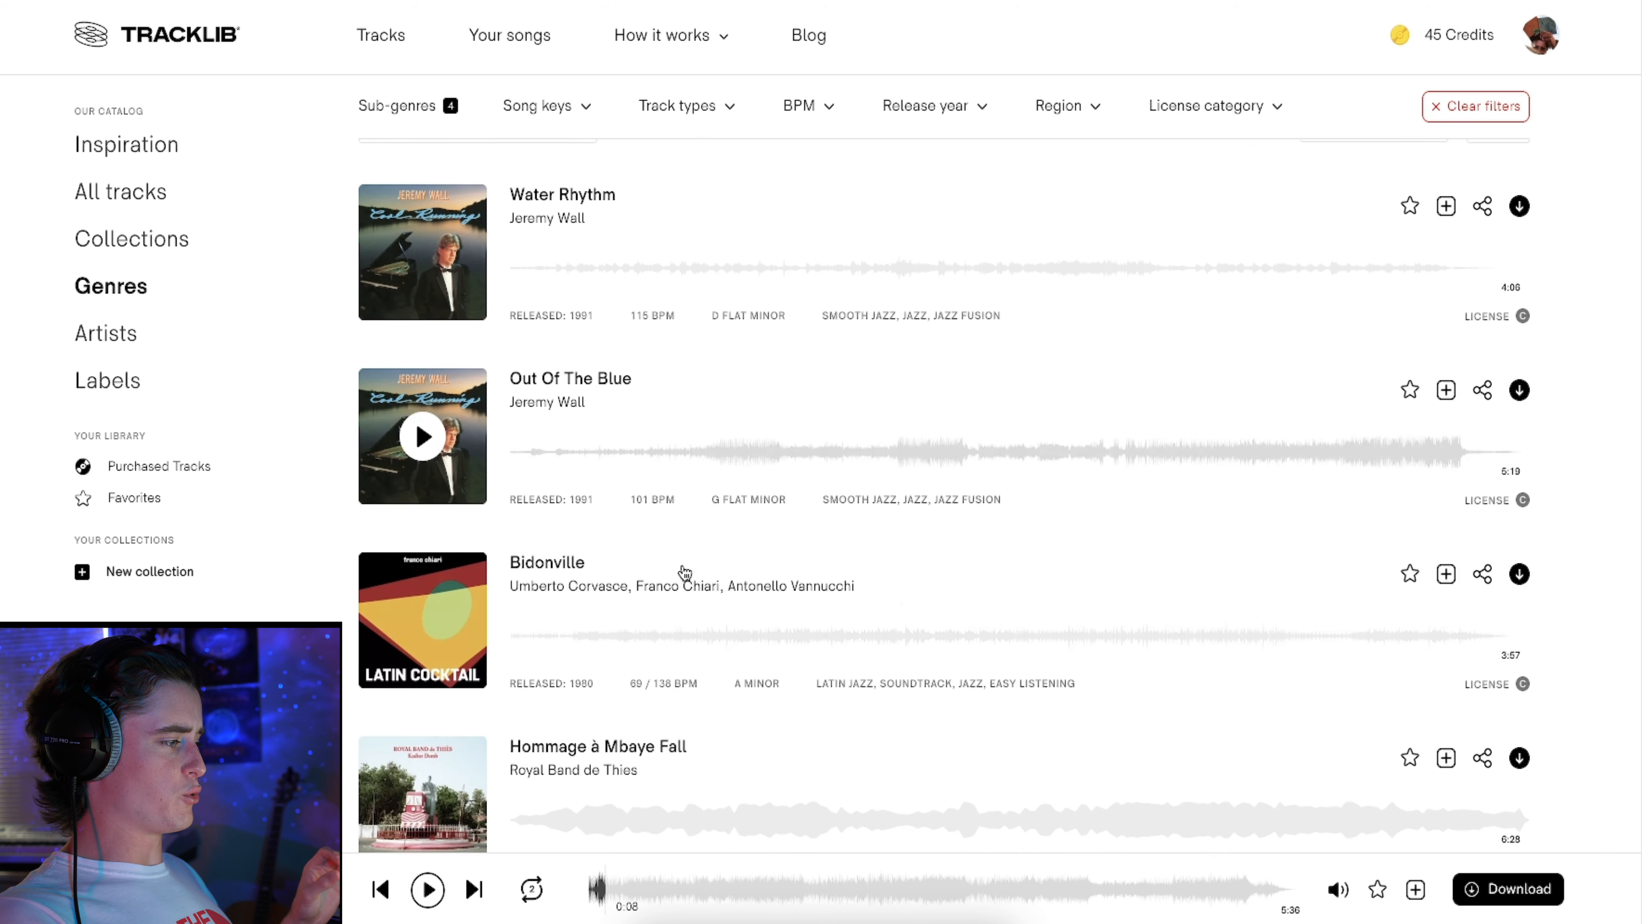
pyautogui.click(423, 572)
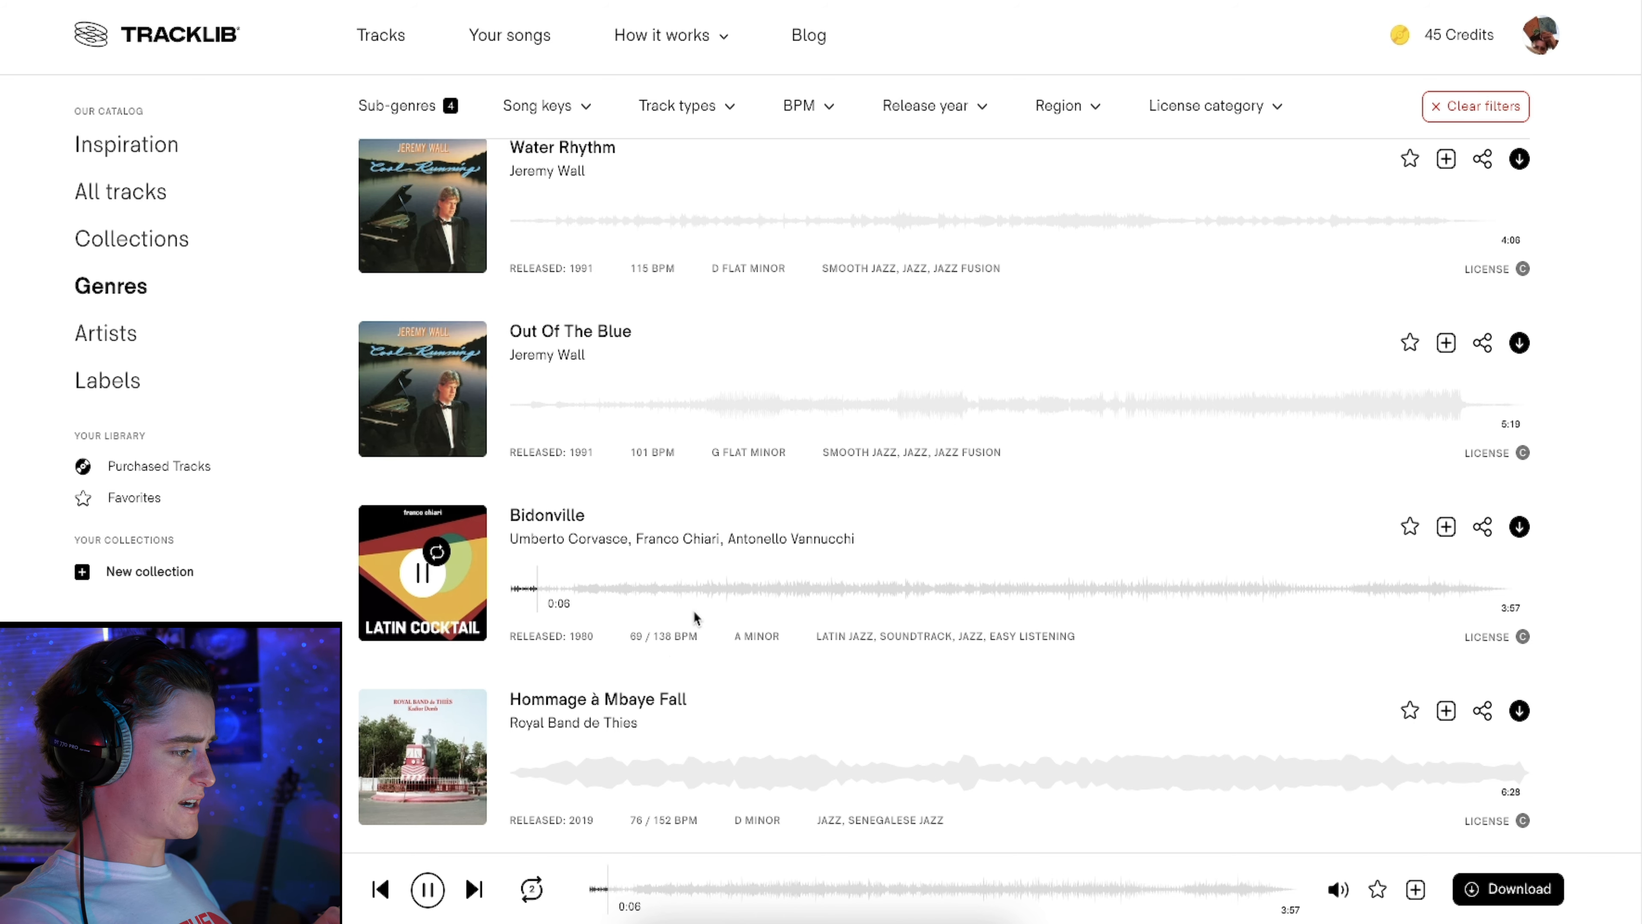
pyautogui.click(585, 591)
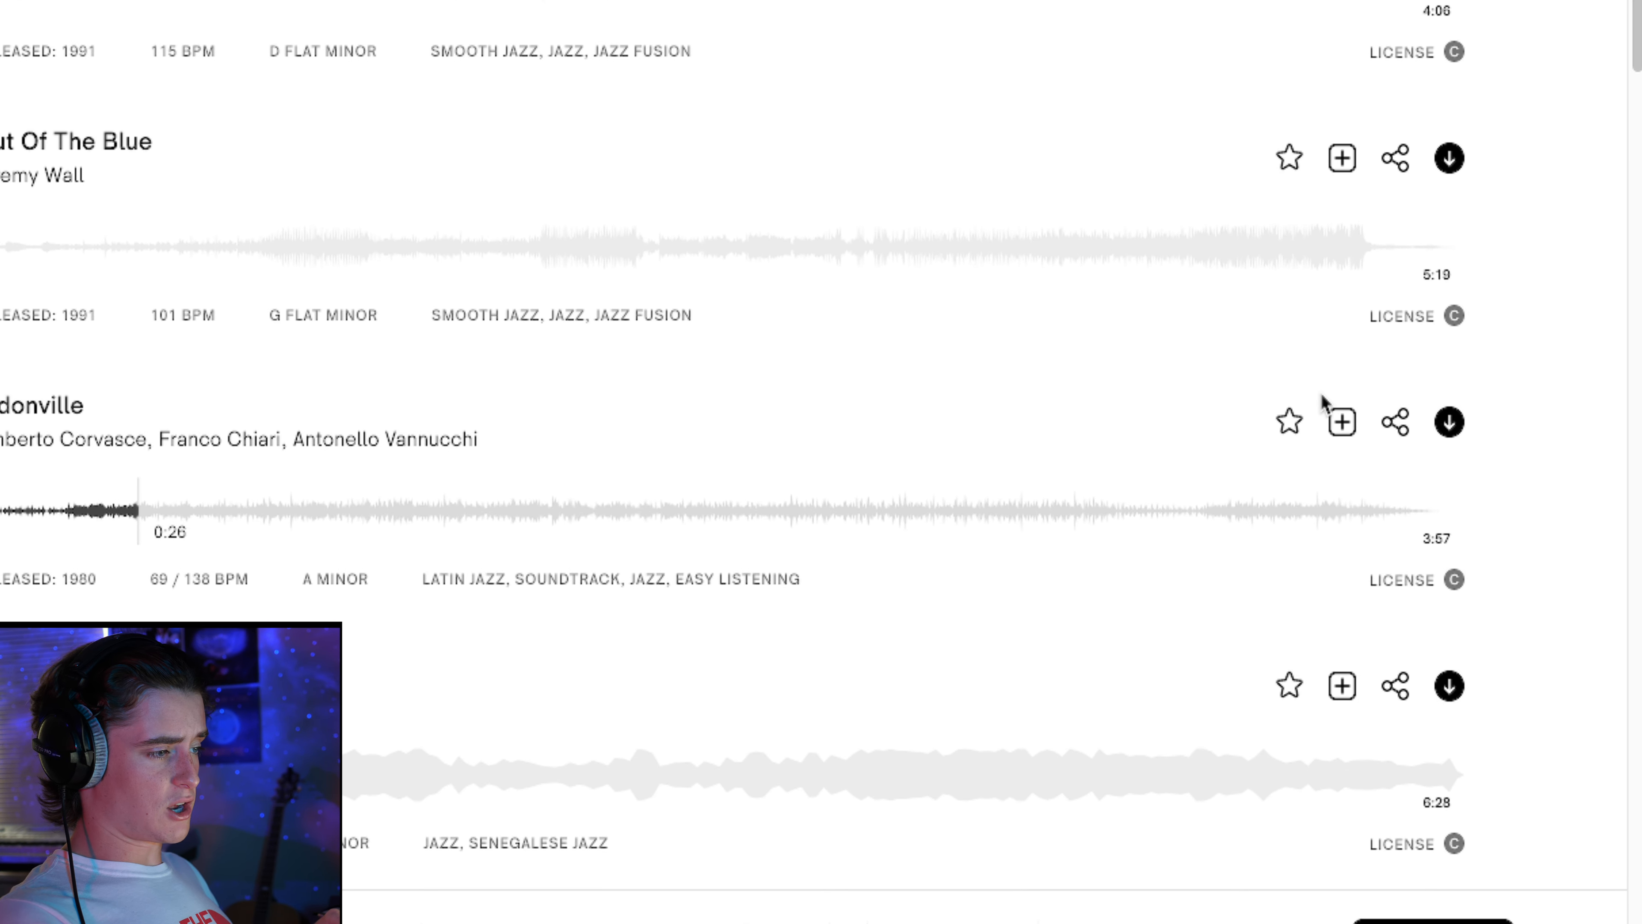
pyautogui.scroll(-2, 753, 462)
pyautogui.scroll(-15, 753, 462)
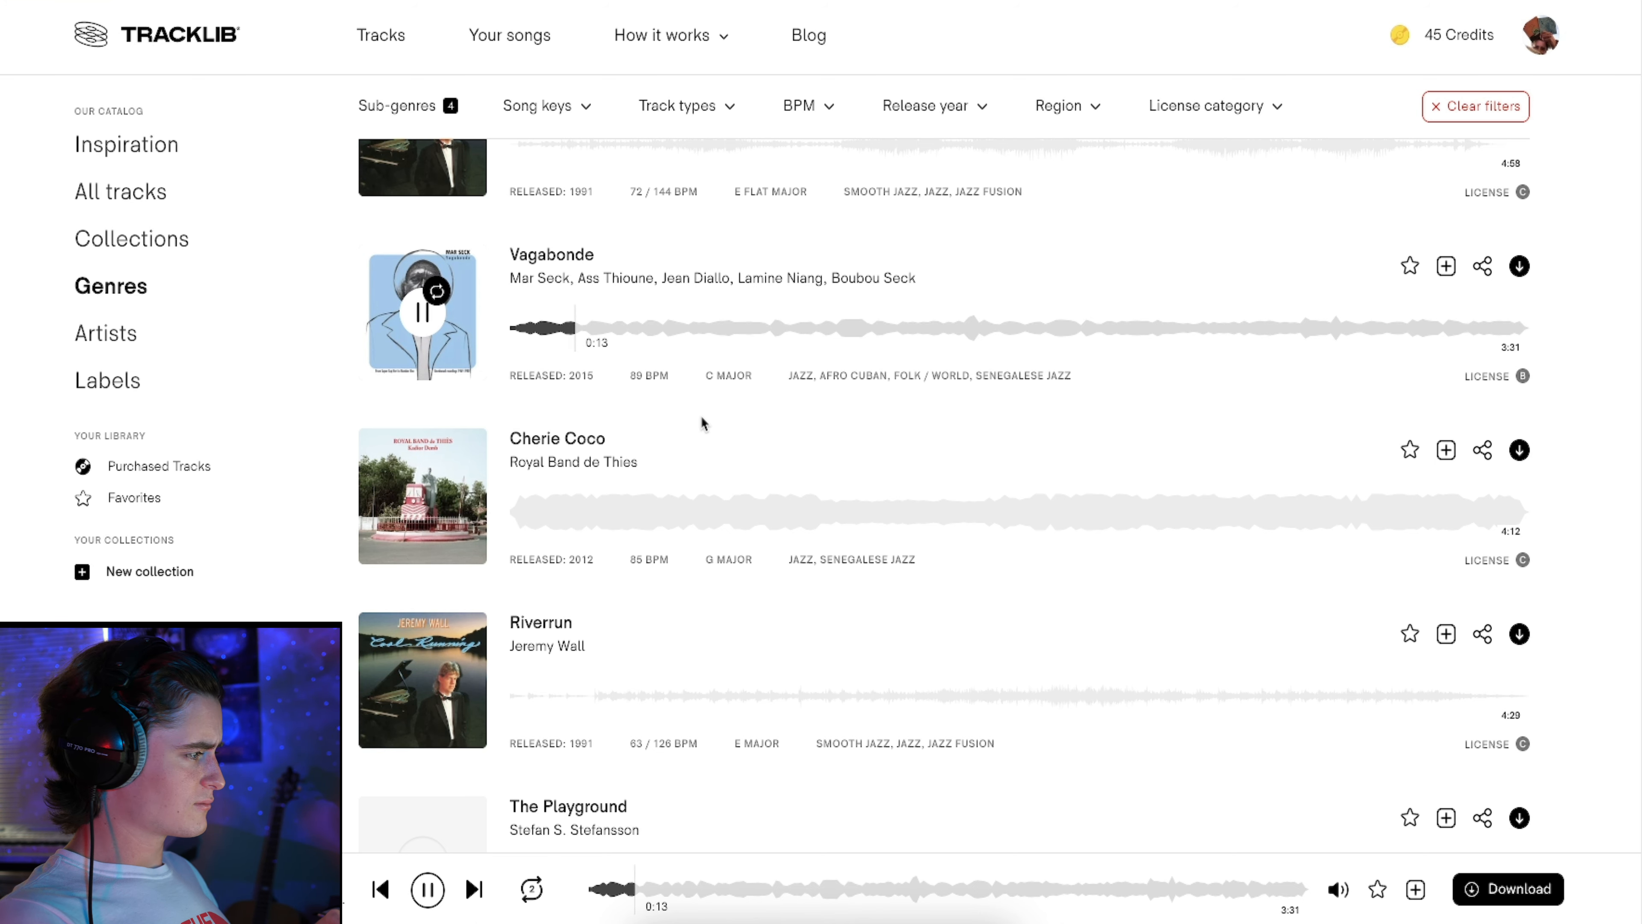
pyautogui.click(422, 314)
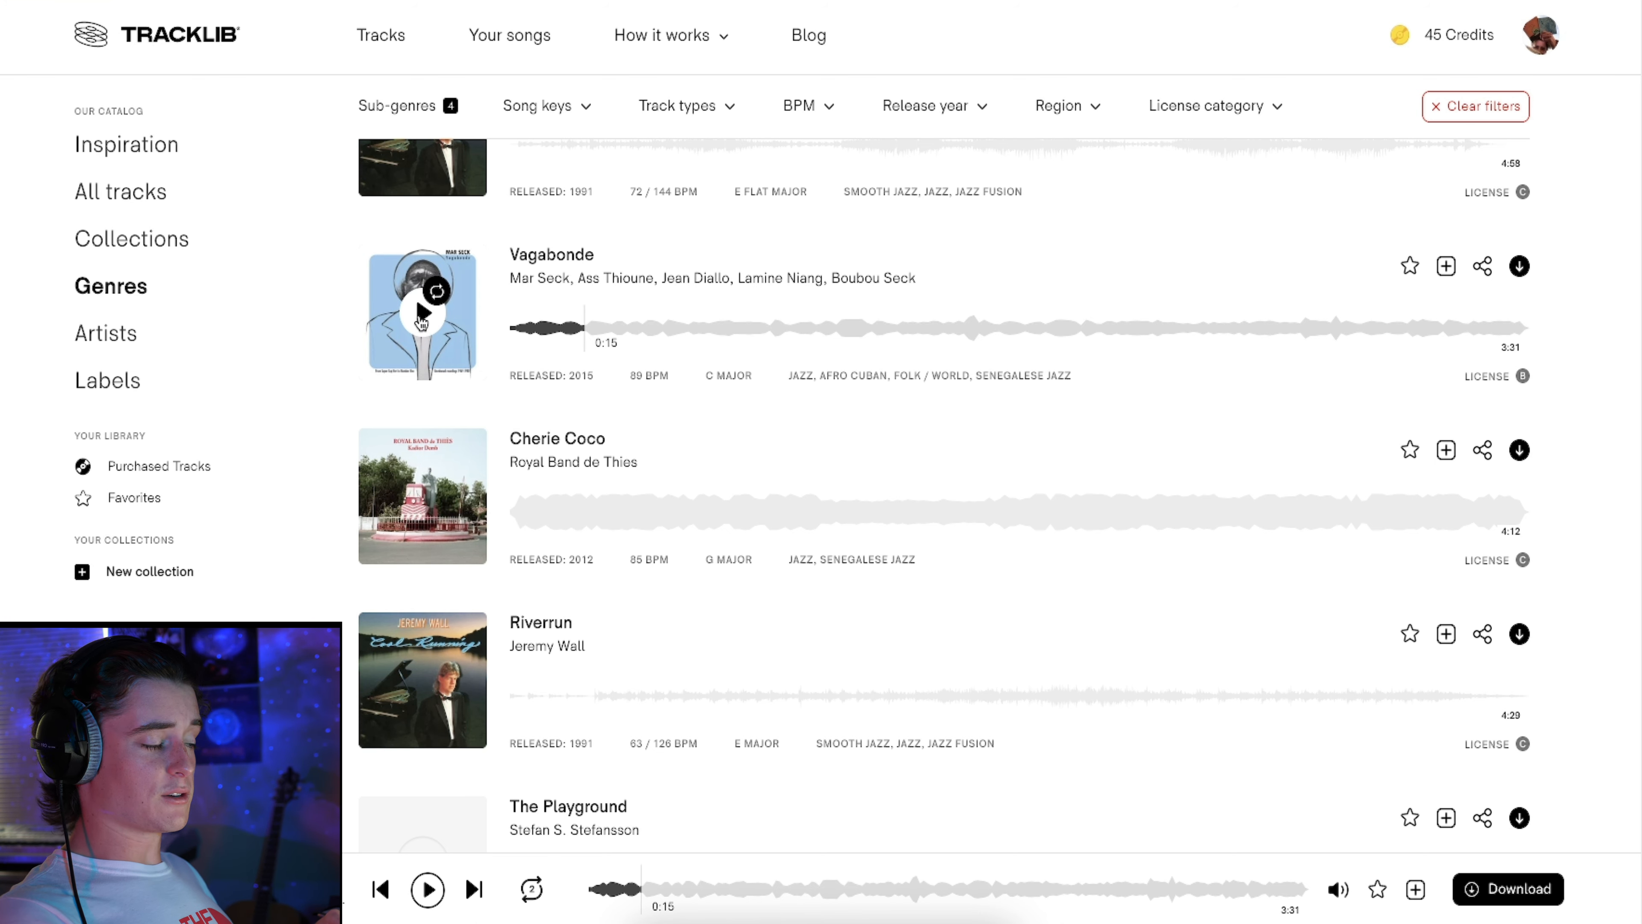
# Open the Senegalese Jazz sub-genre from Vagabonde's tags and preview the track Sidy Ndiaye
pyautogui.click(1021, 376)
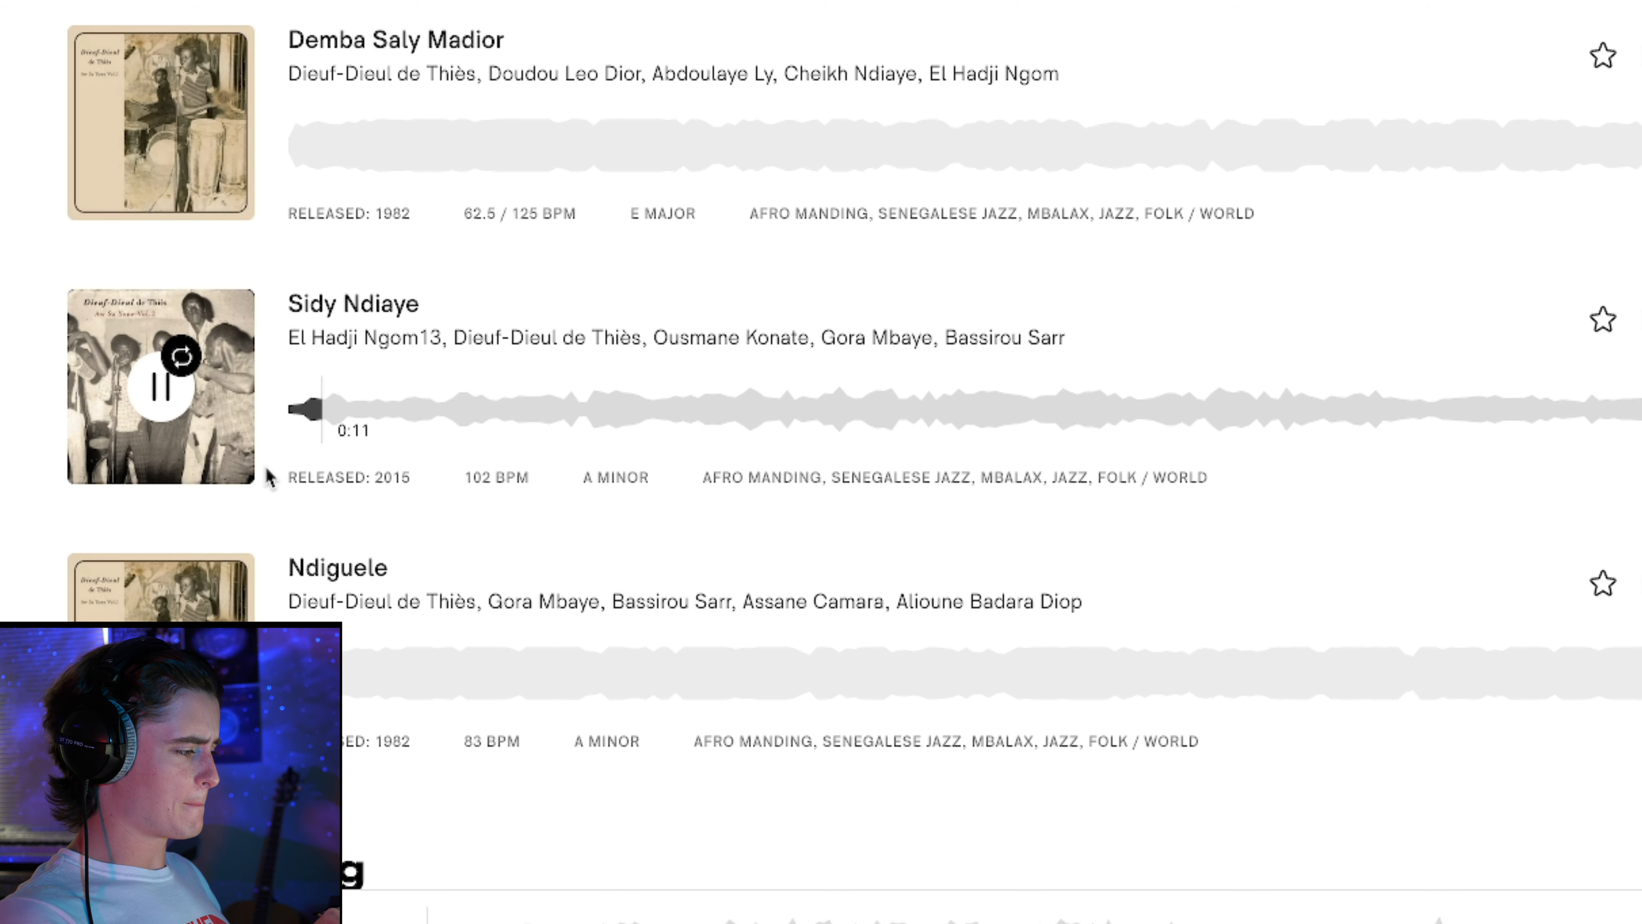
pyautogui.click(161, 398)
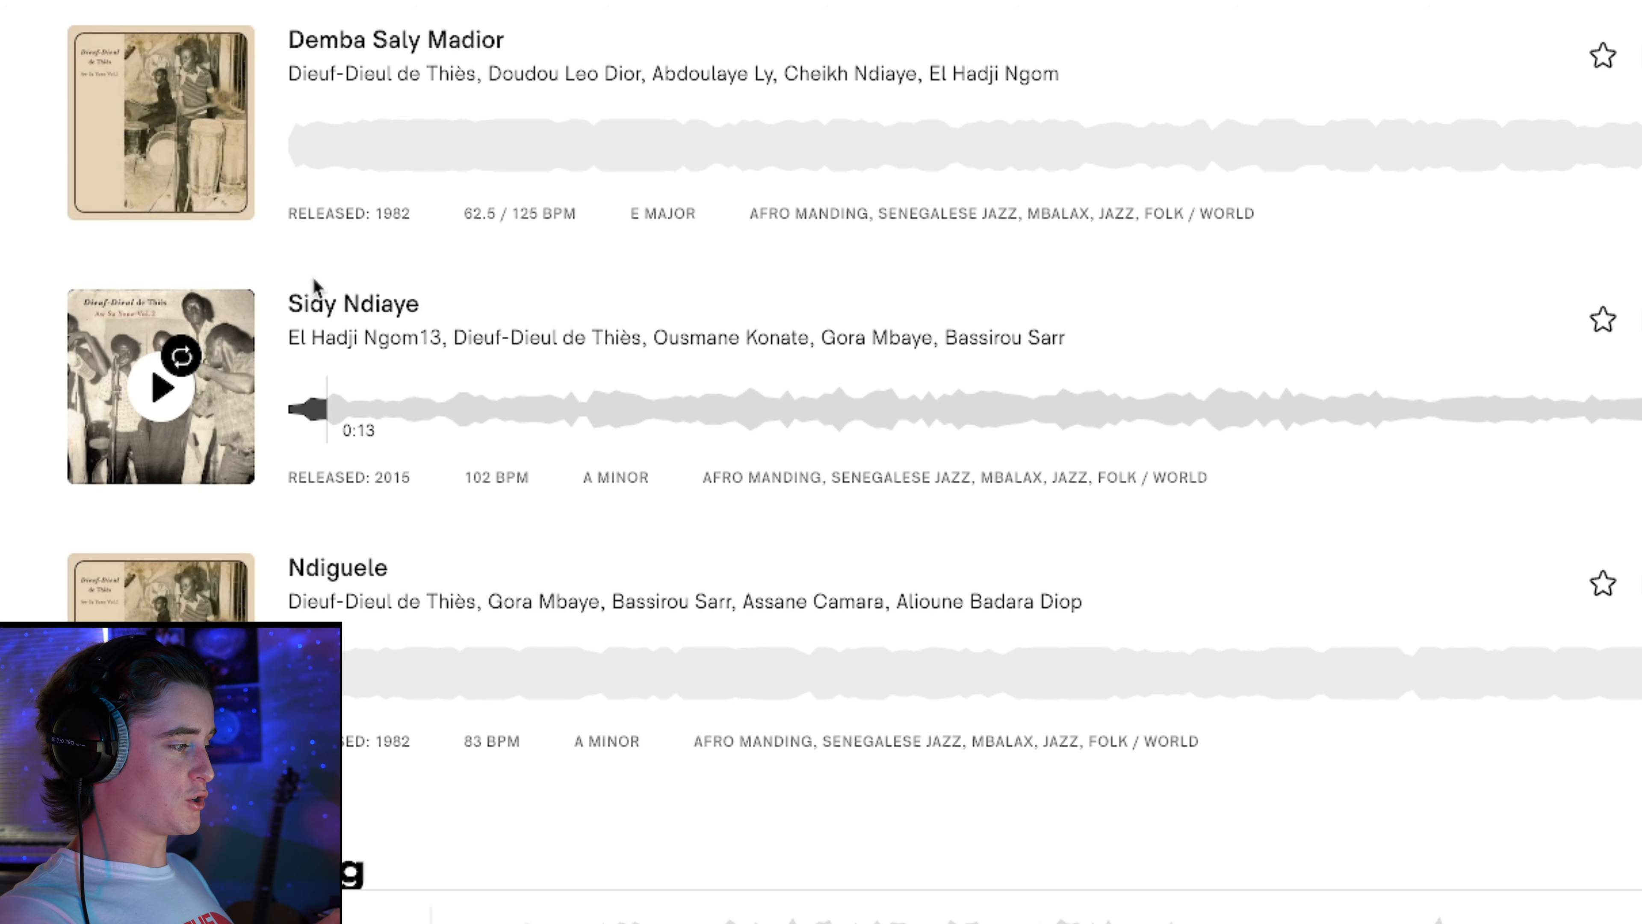
# Turn on loop mode for Sidy Ndiaye and audition short loops from the early part of the track
pyautogui.click(183, 359)
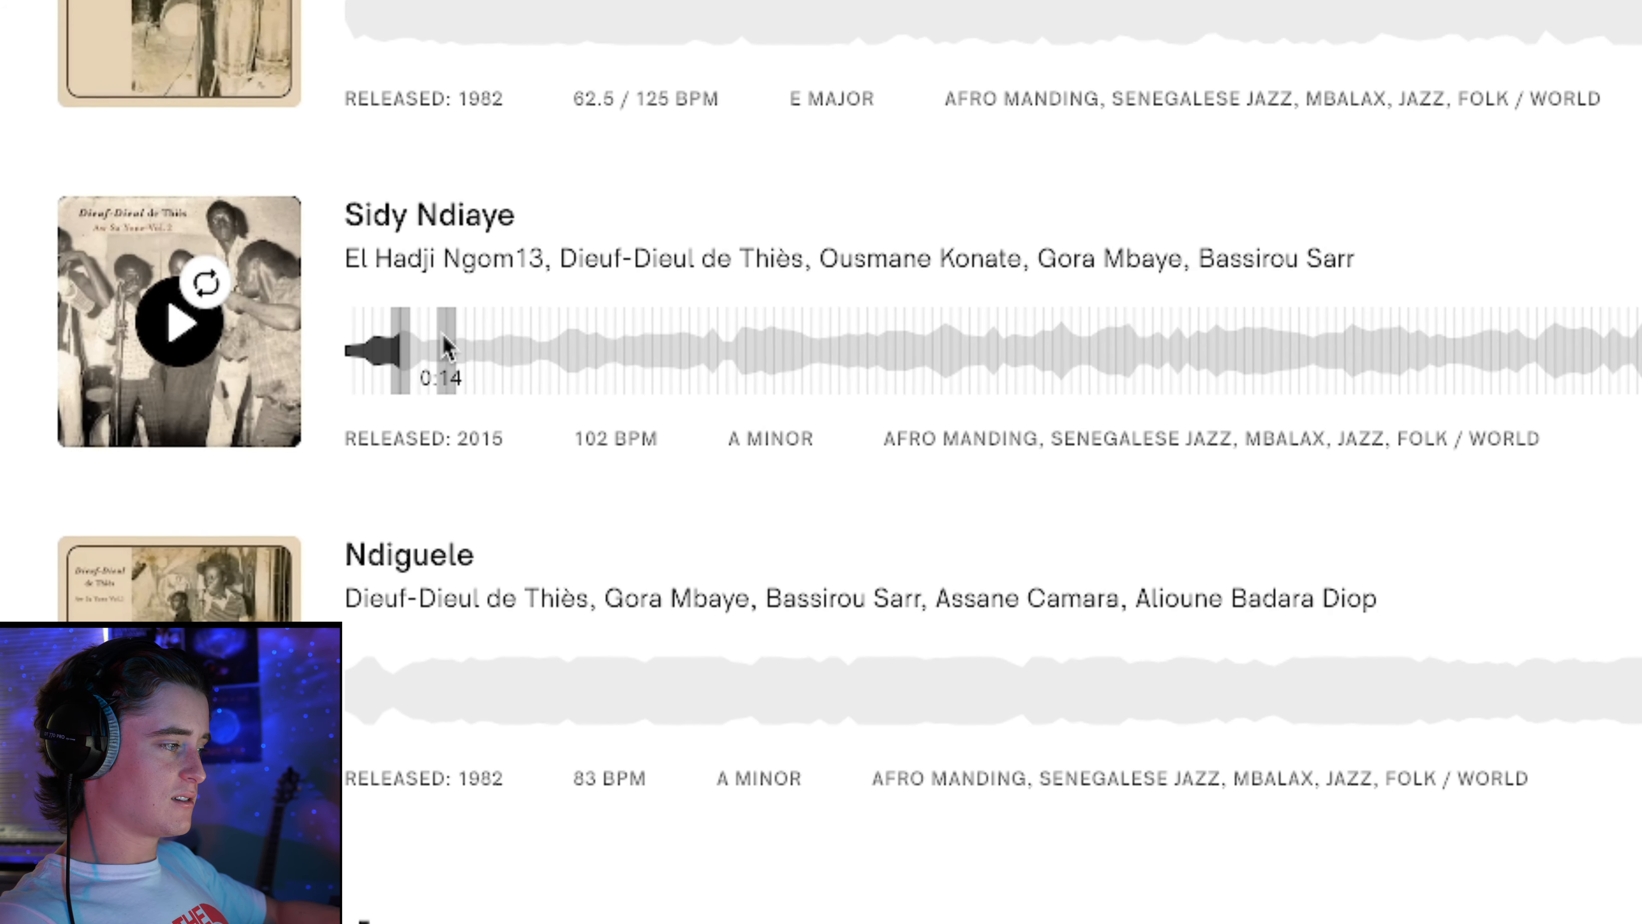
pyautogui.click(404, 350)
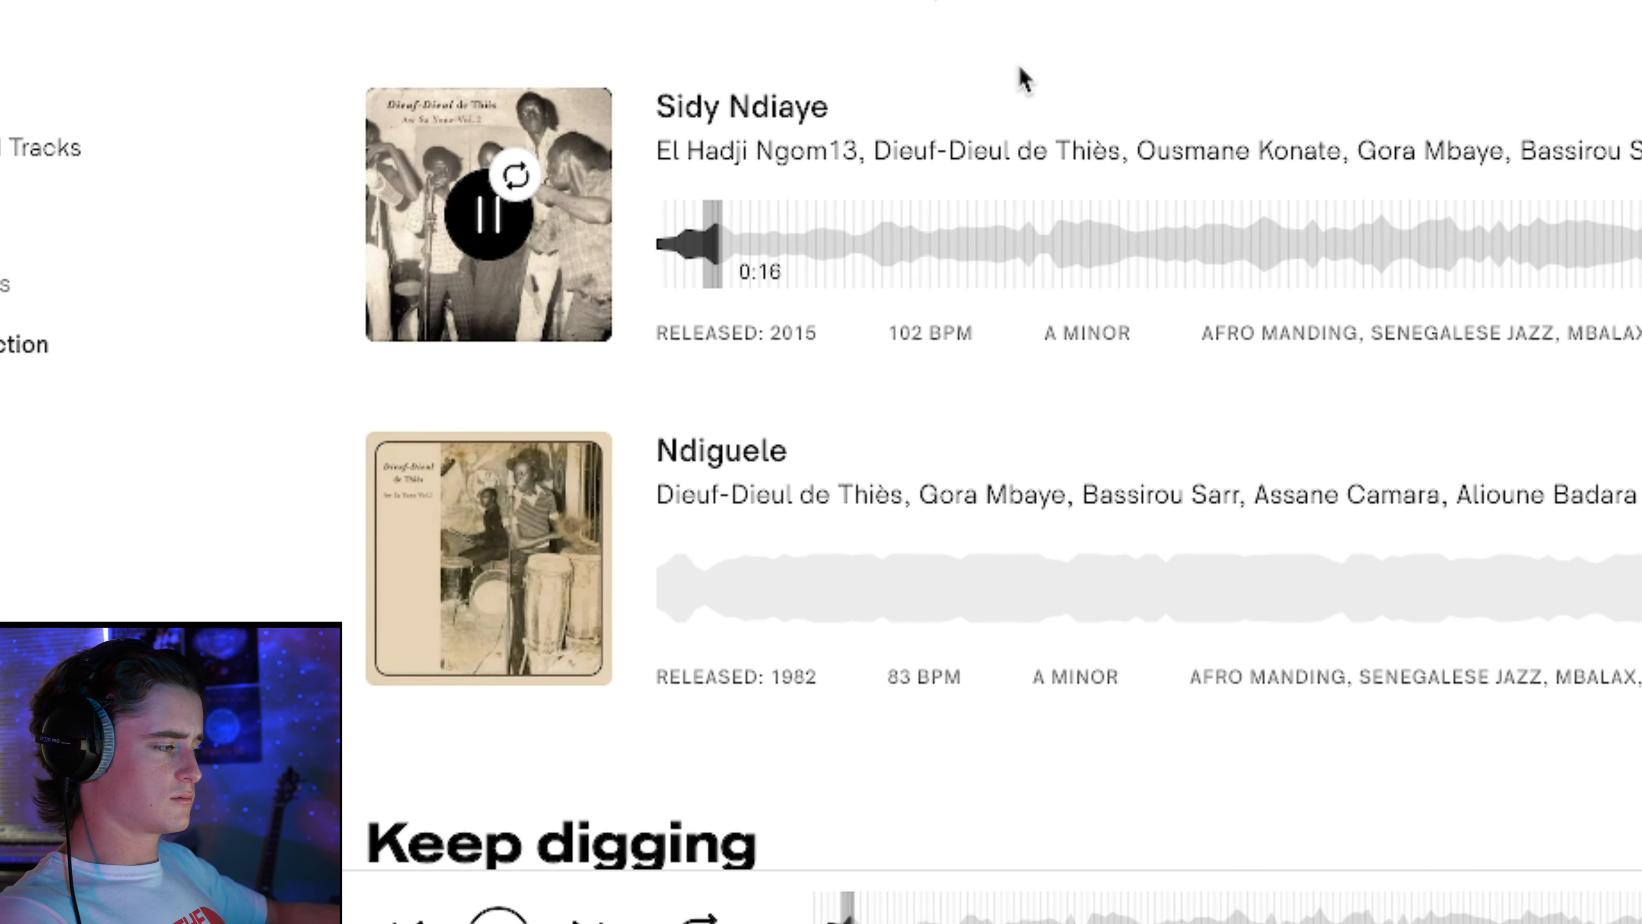
pyautogui.click(897, 891)
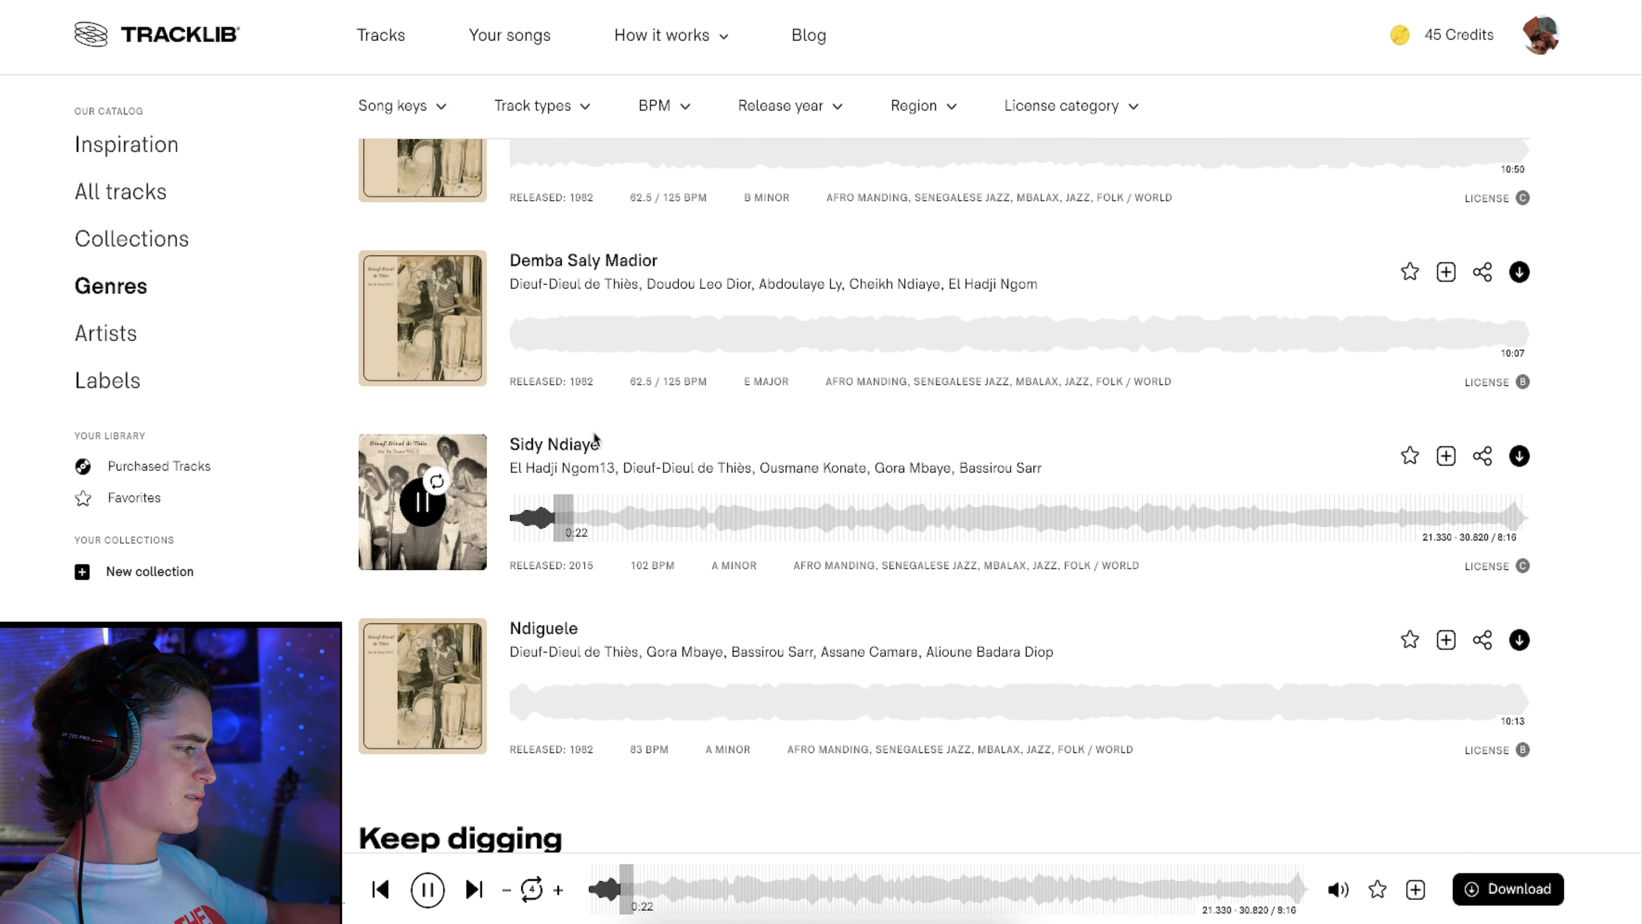
pyautogui.click(408, 524)
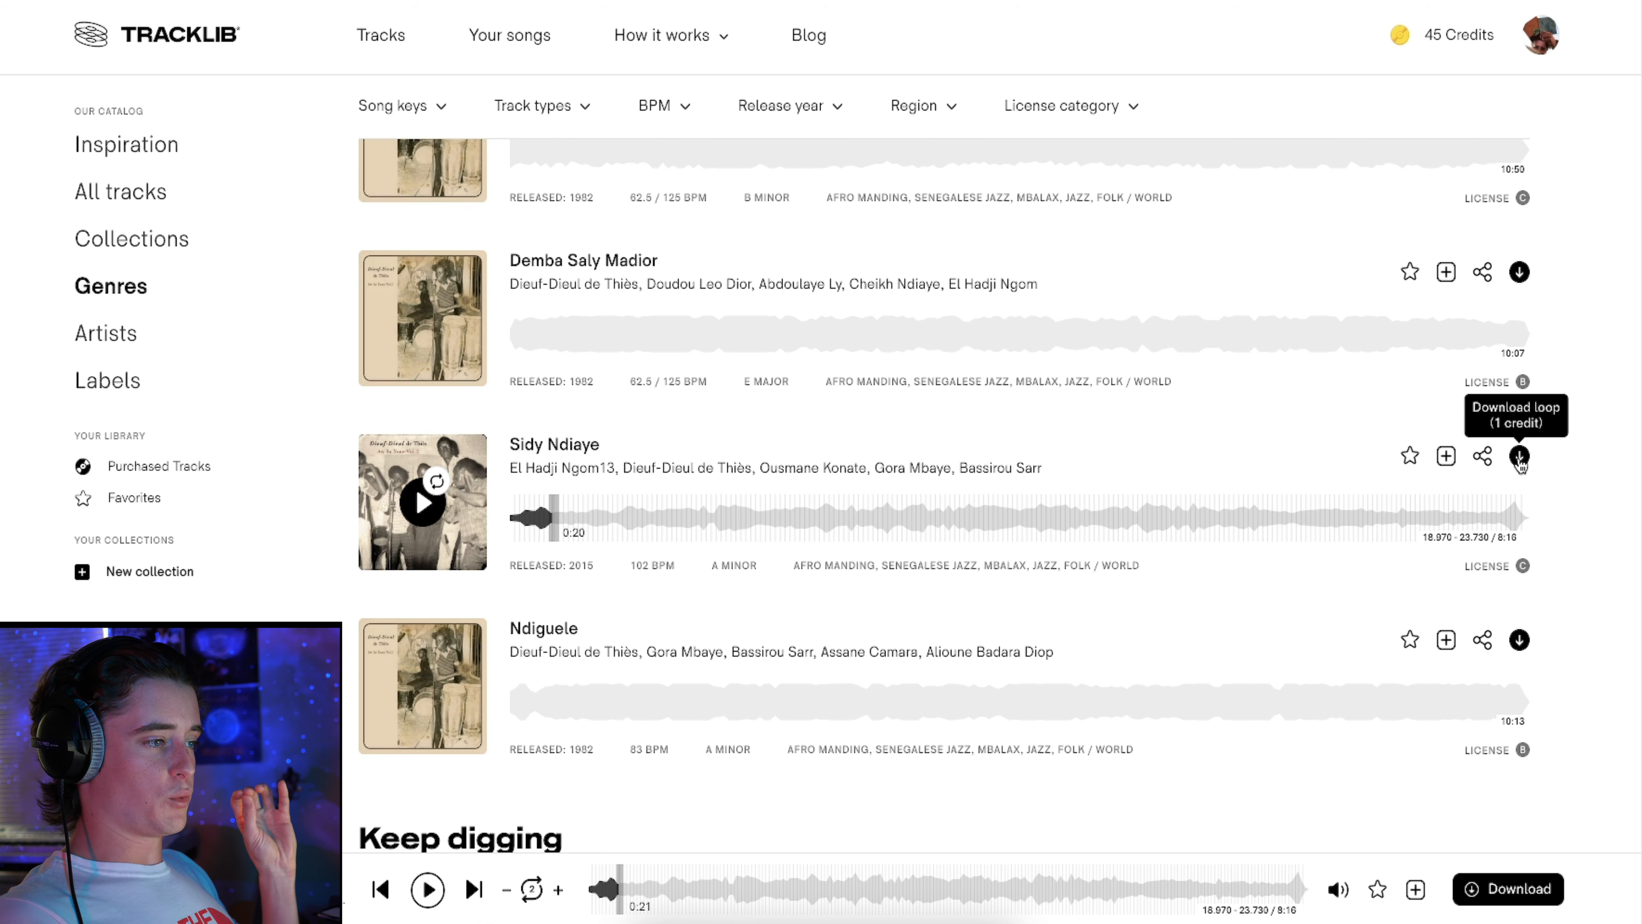
pyautogui.click(437, 482)
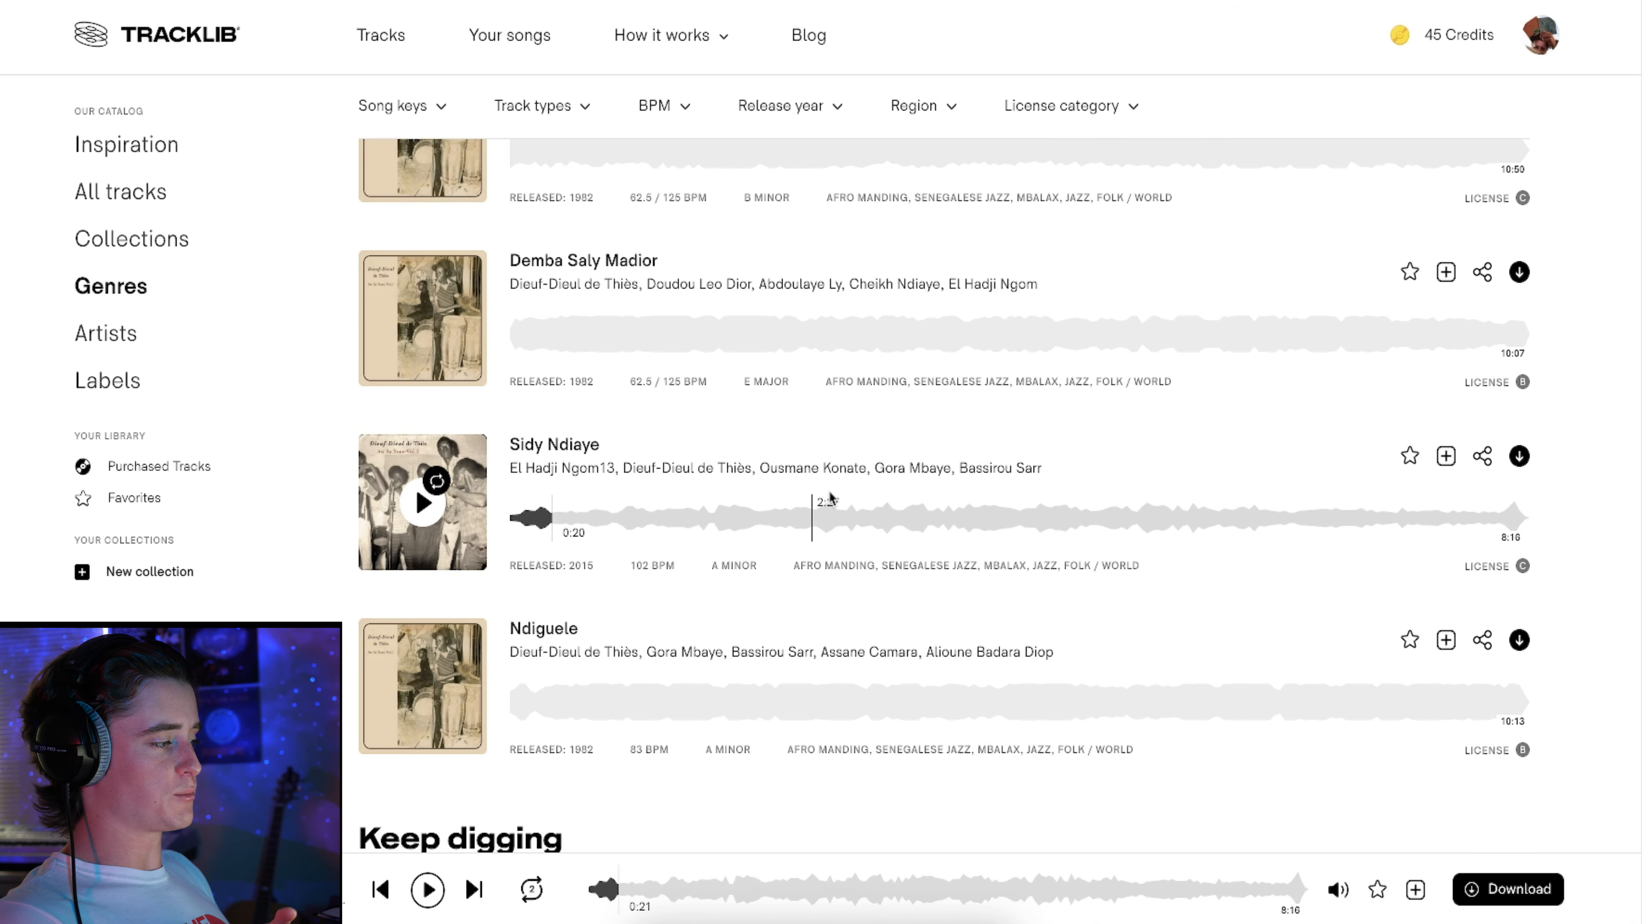
pyautogui.click(1519, 457)
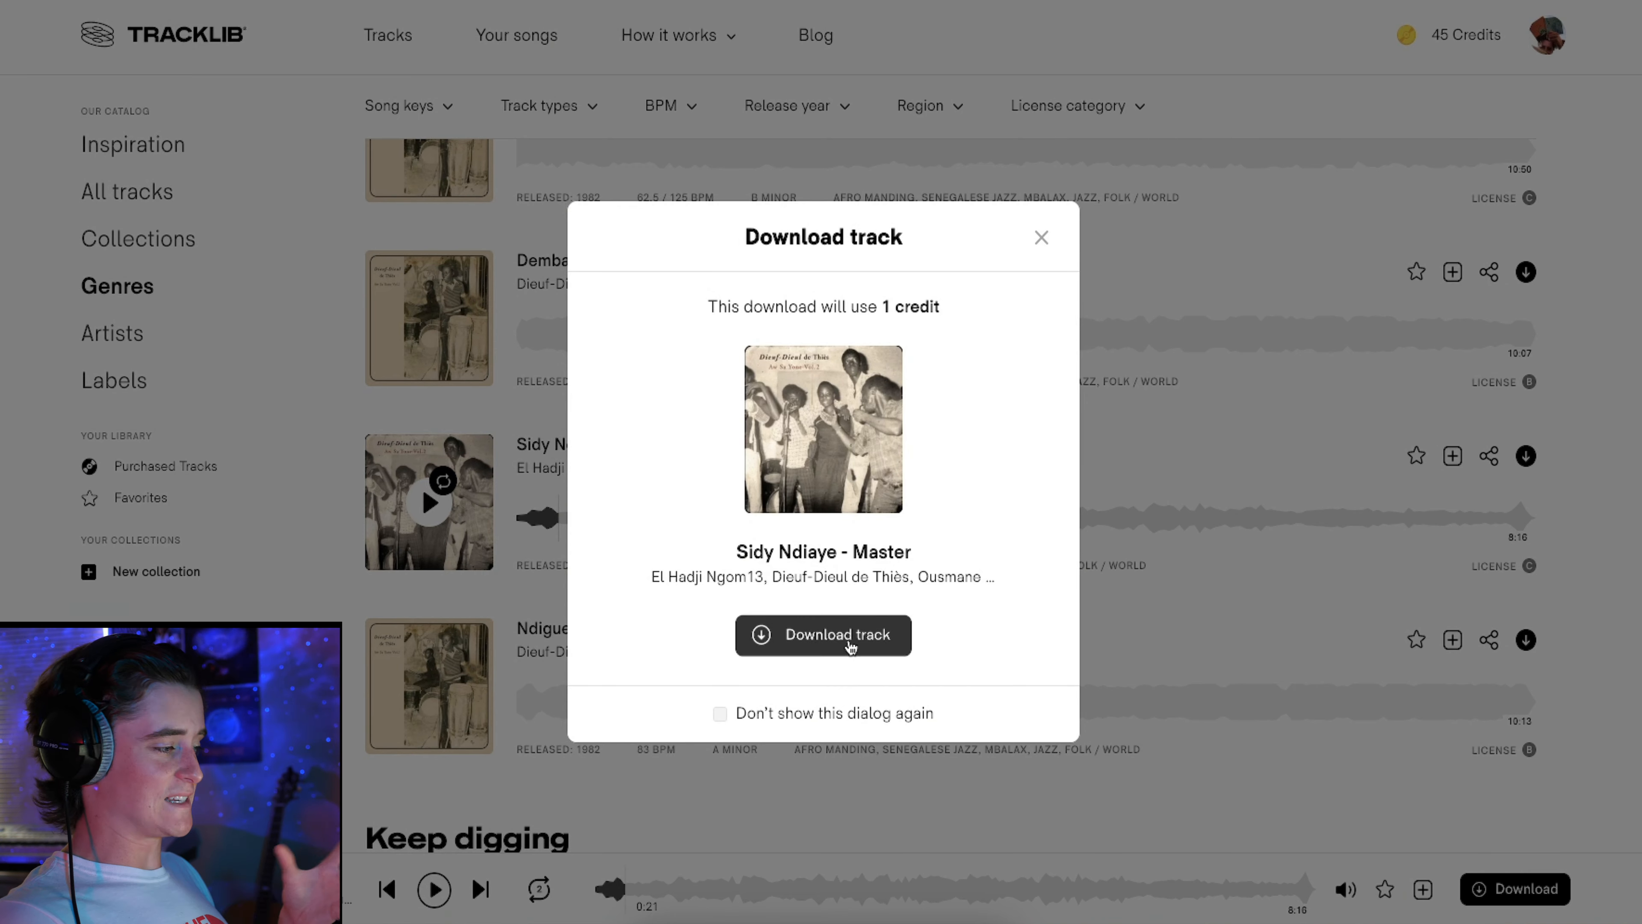
pyautogui.click(851, 643)
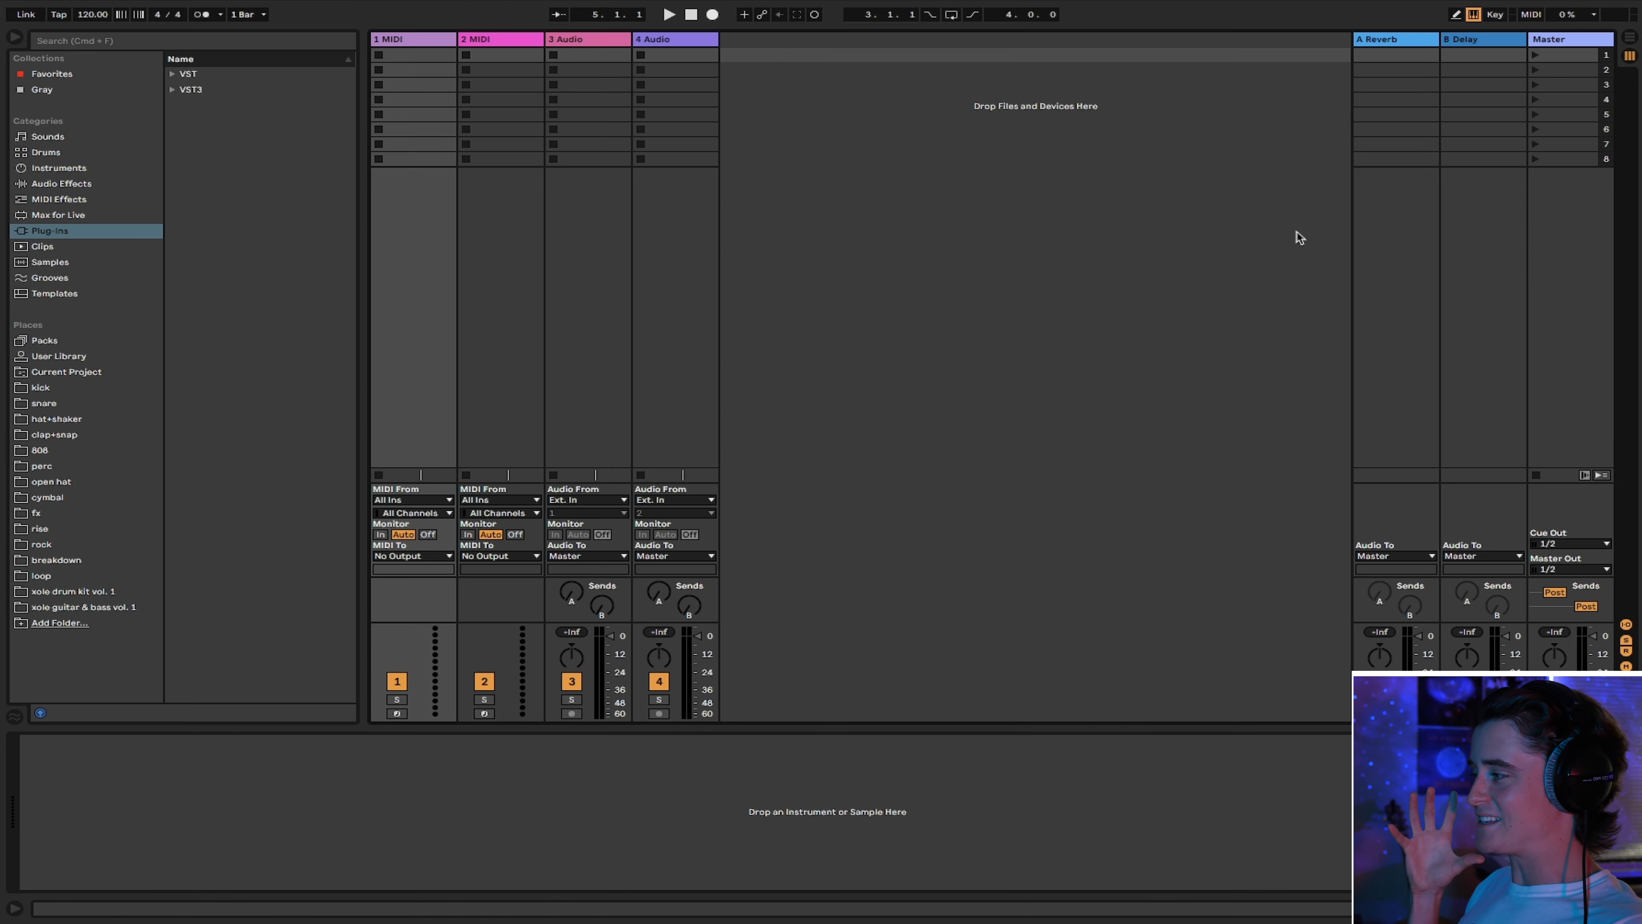
# In Ableton Live's Arrangement View, delete all tracks except one MIDI track and color that track light blue
pyautogui.click(1627, 42)
pyautogui.click(1420, 117)
pyautogui.press('Delete')
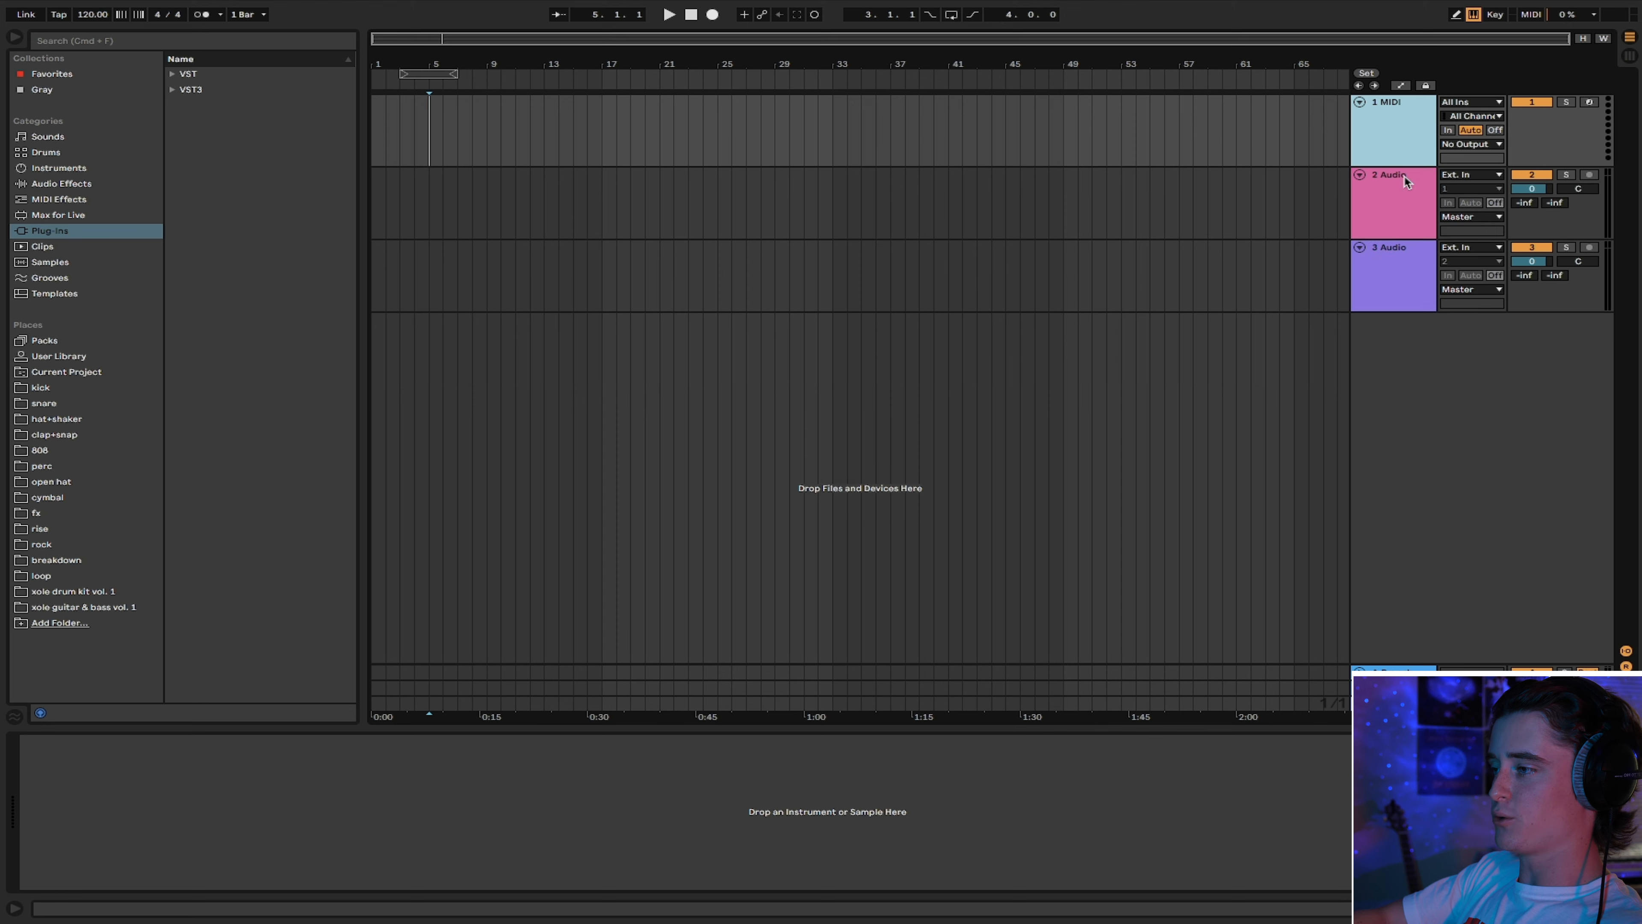
pyautogui.click(1393, 198)
pyautogui.press('Delete')
pyautogui.press('Delete')
pyautogui.rightClick(1393, 135)
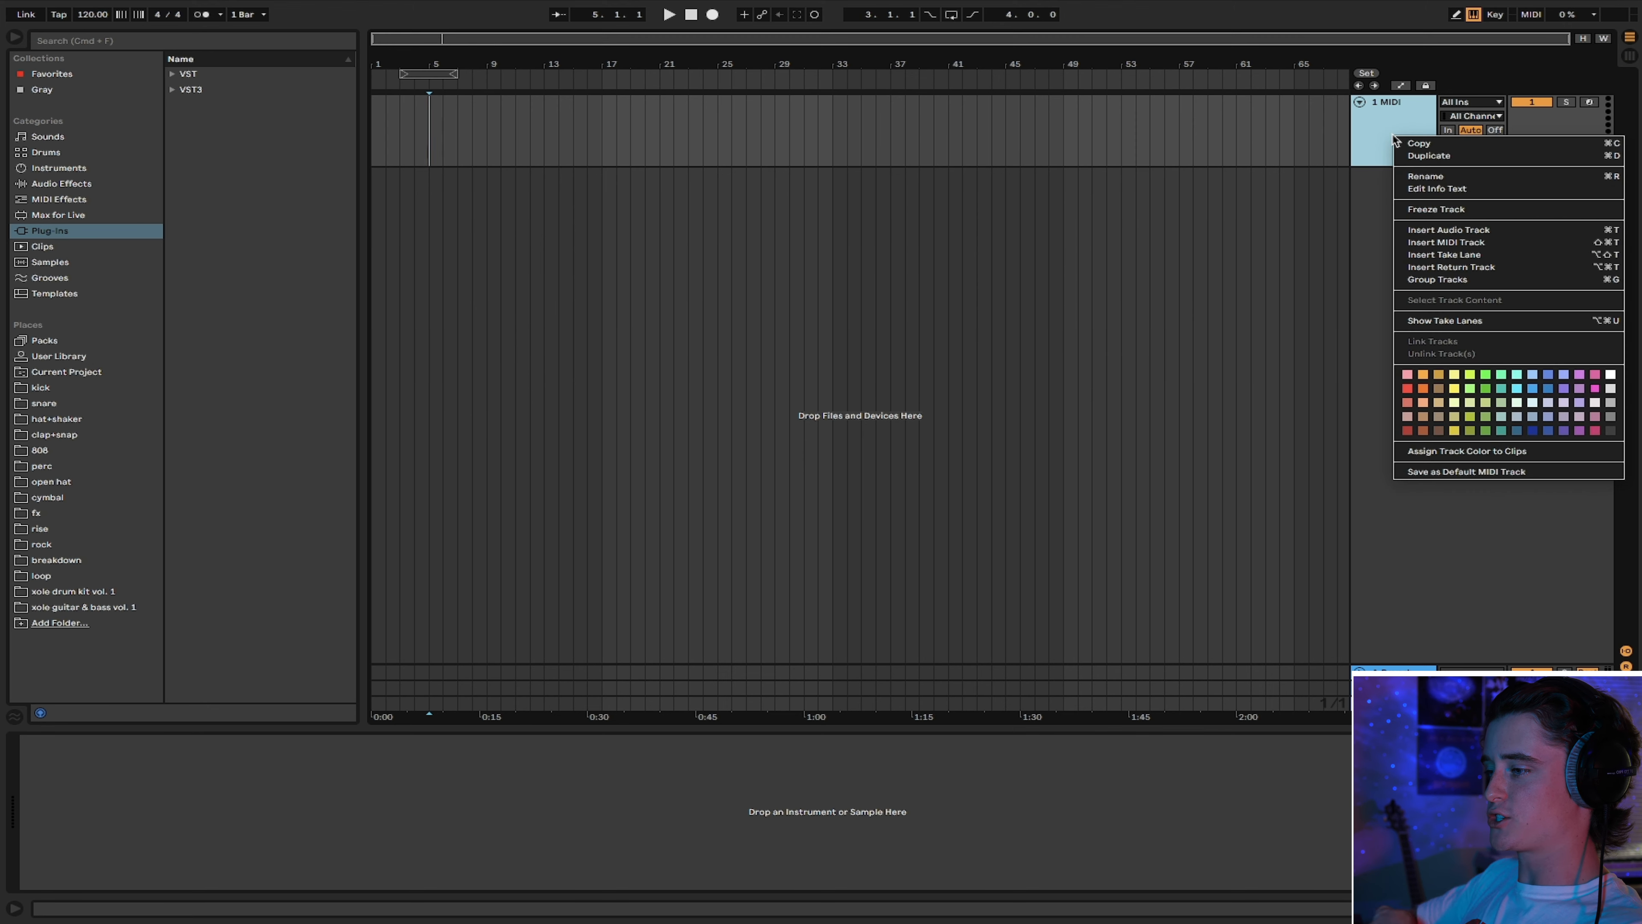
pyautogui.click(1532, 377)
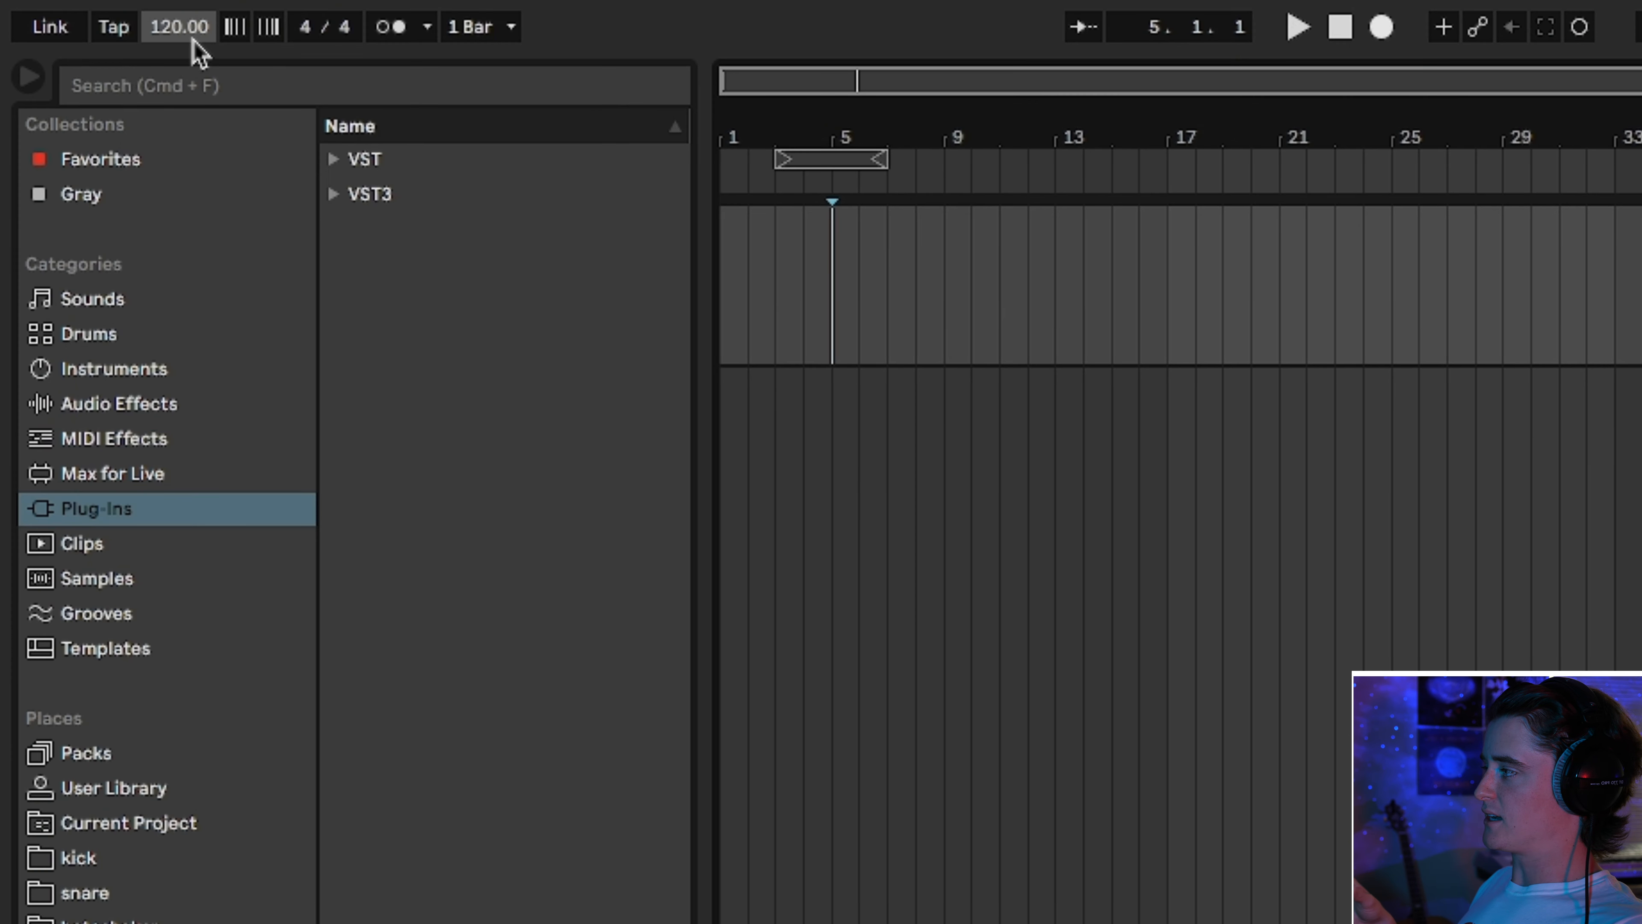
# Set the project tempo to 102 BPM and place the downloaded Sidy Ndiaye audio file at bar 5
pyautogui.click(193, 39)
pyautogui.write('102')
pyautogui.press('Return')
pyautogui.click(833, 255)
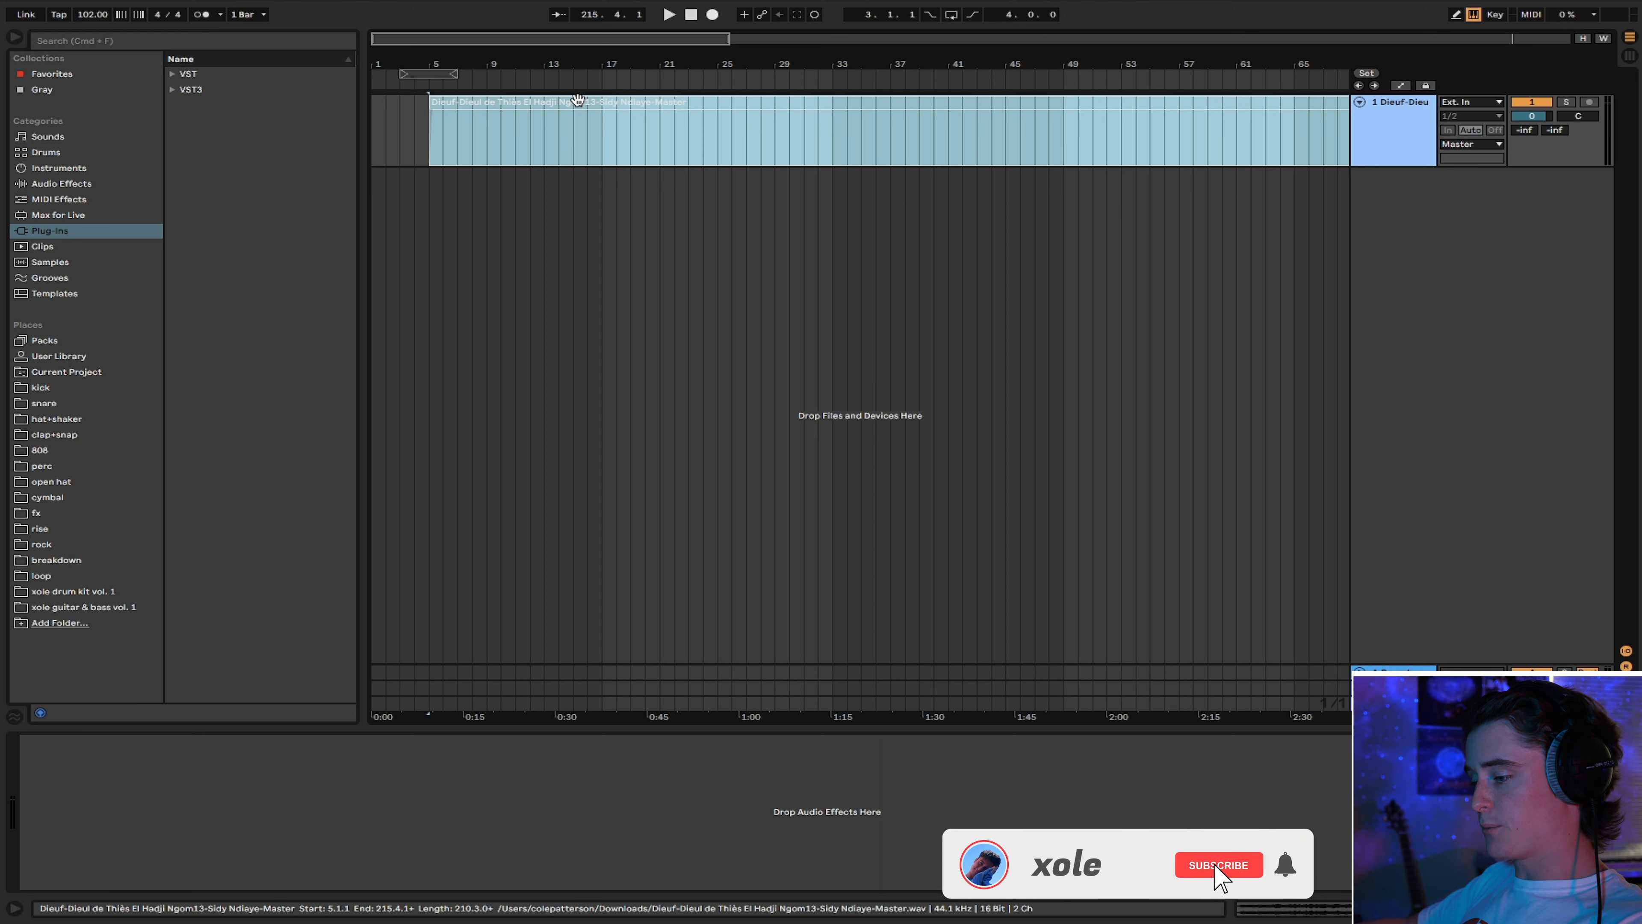
# Rename the imported audio clip as "sample a minor"
pyautogui.press('super+r')
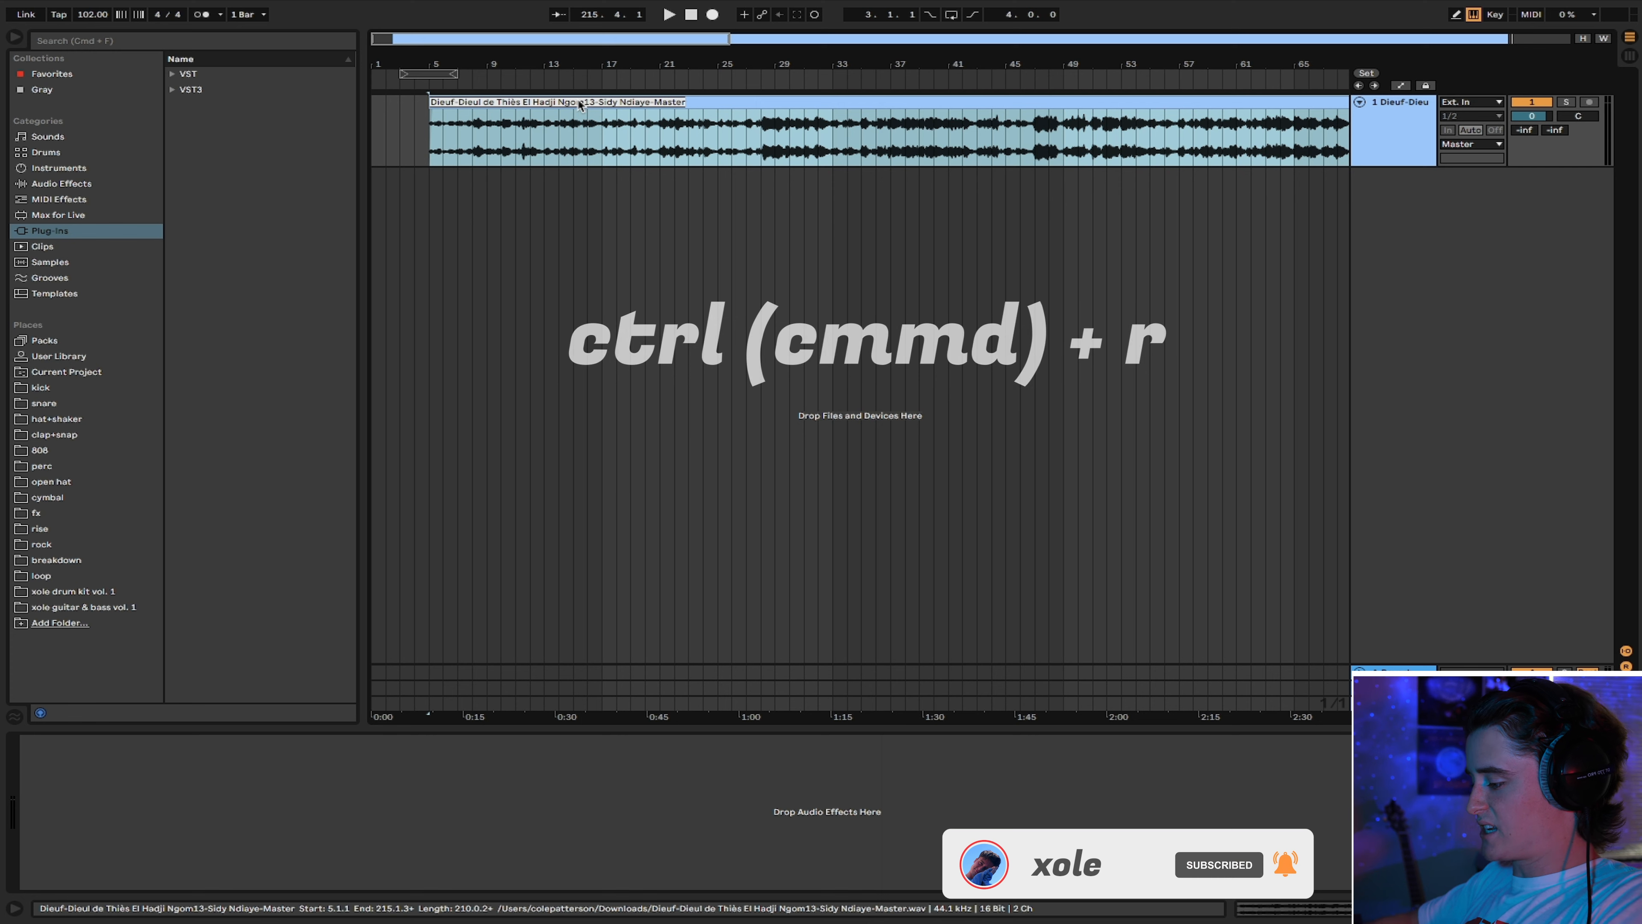
pyautogui.write('sample')
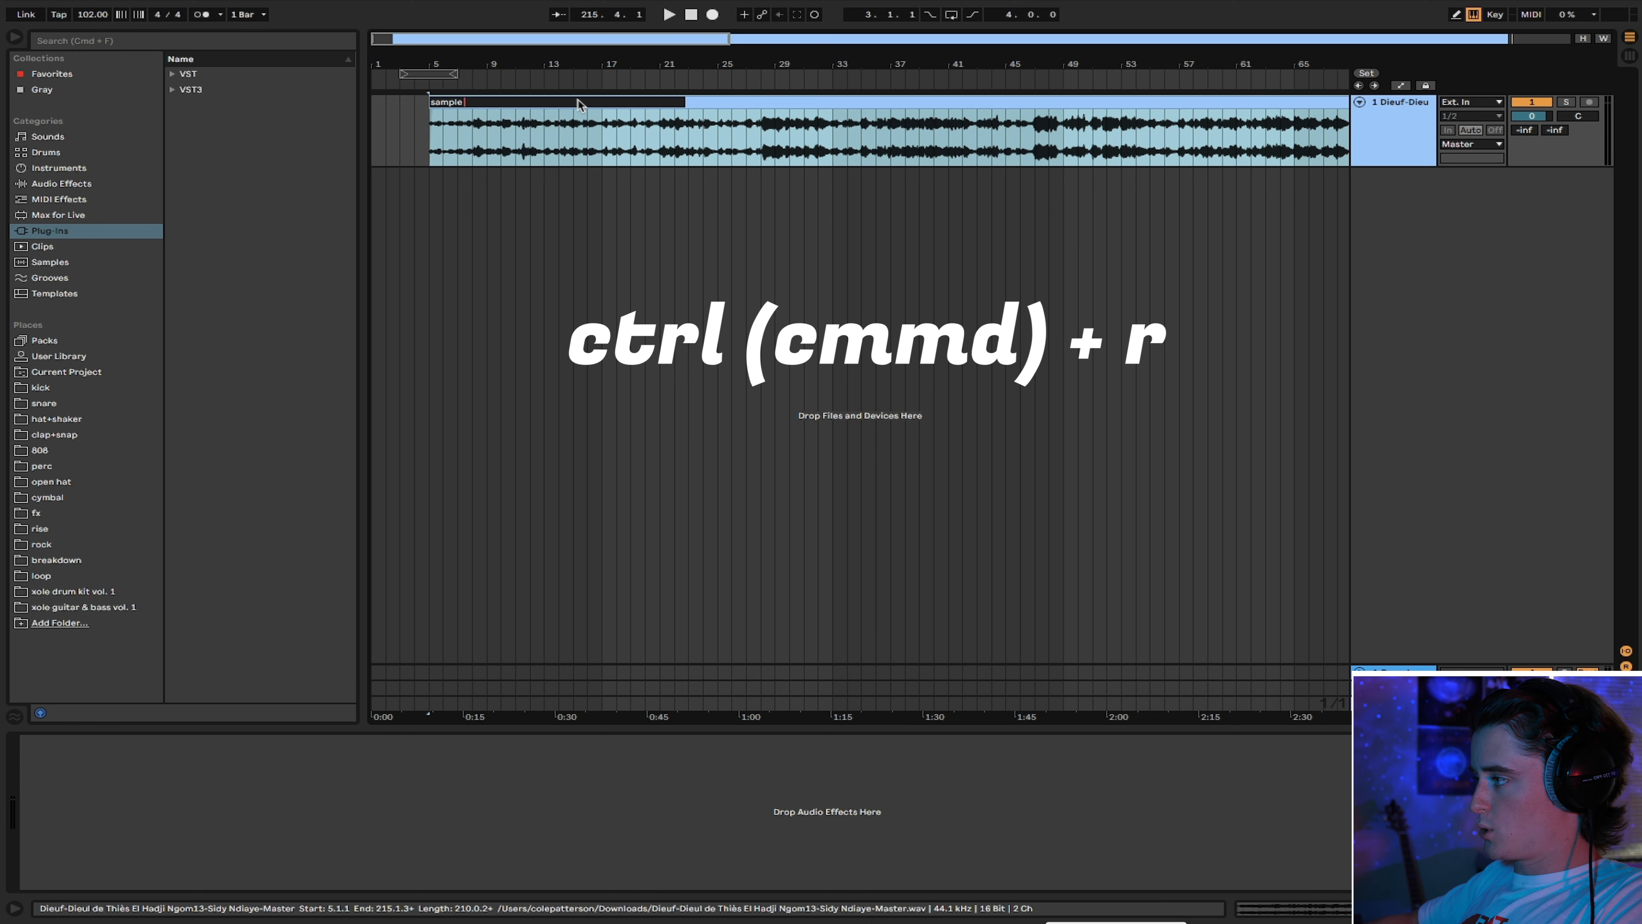
pyautogui.write(' a minor')
pyautogui.press('Return')
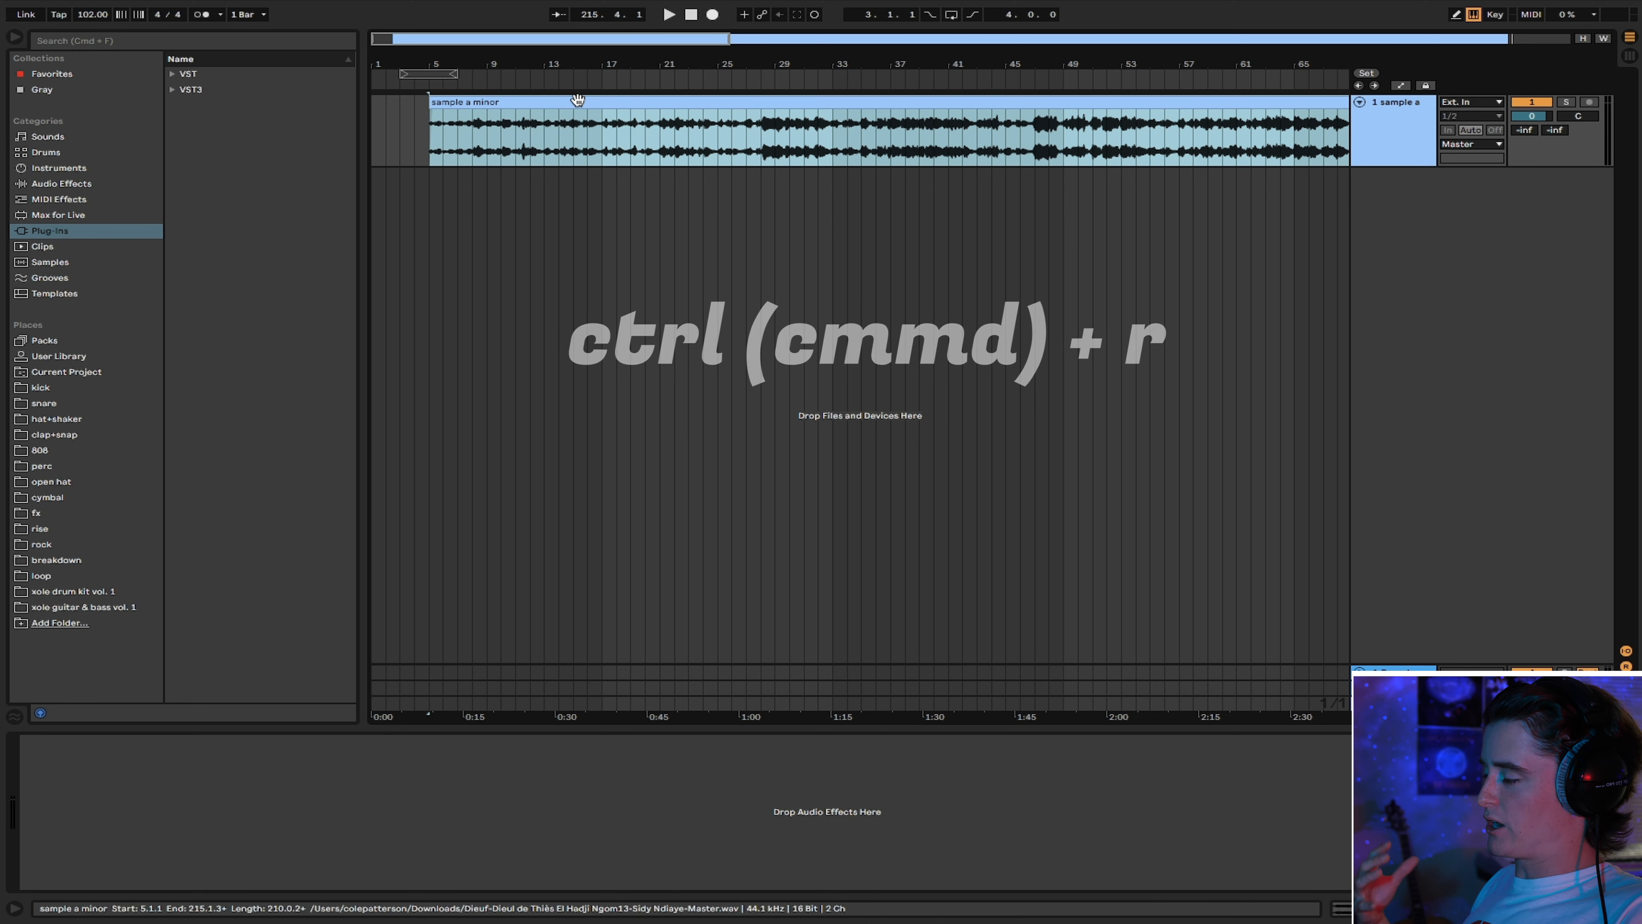
# Play the sample from bar 8 and open the clip's detail view
pyautogui.click(471, 138)
pyautogui.press('space')
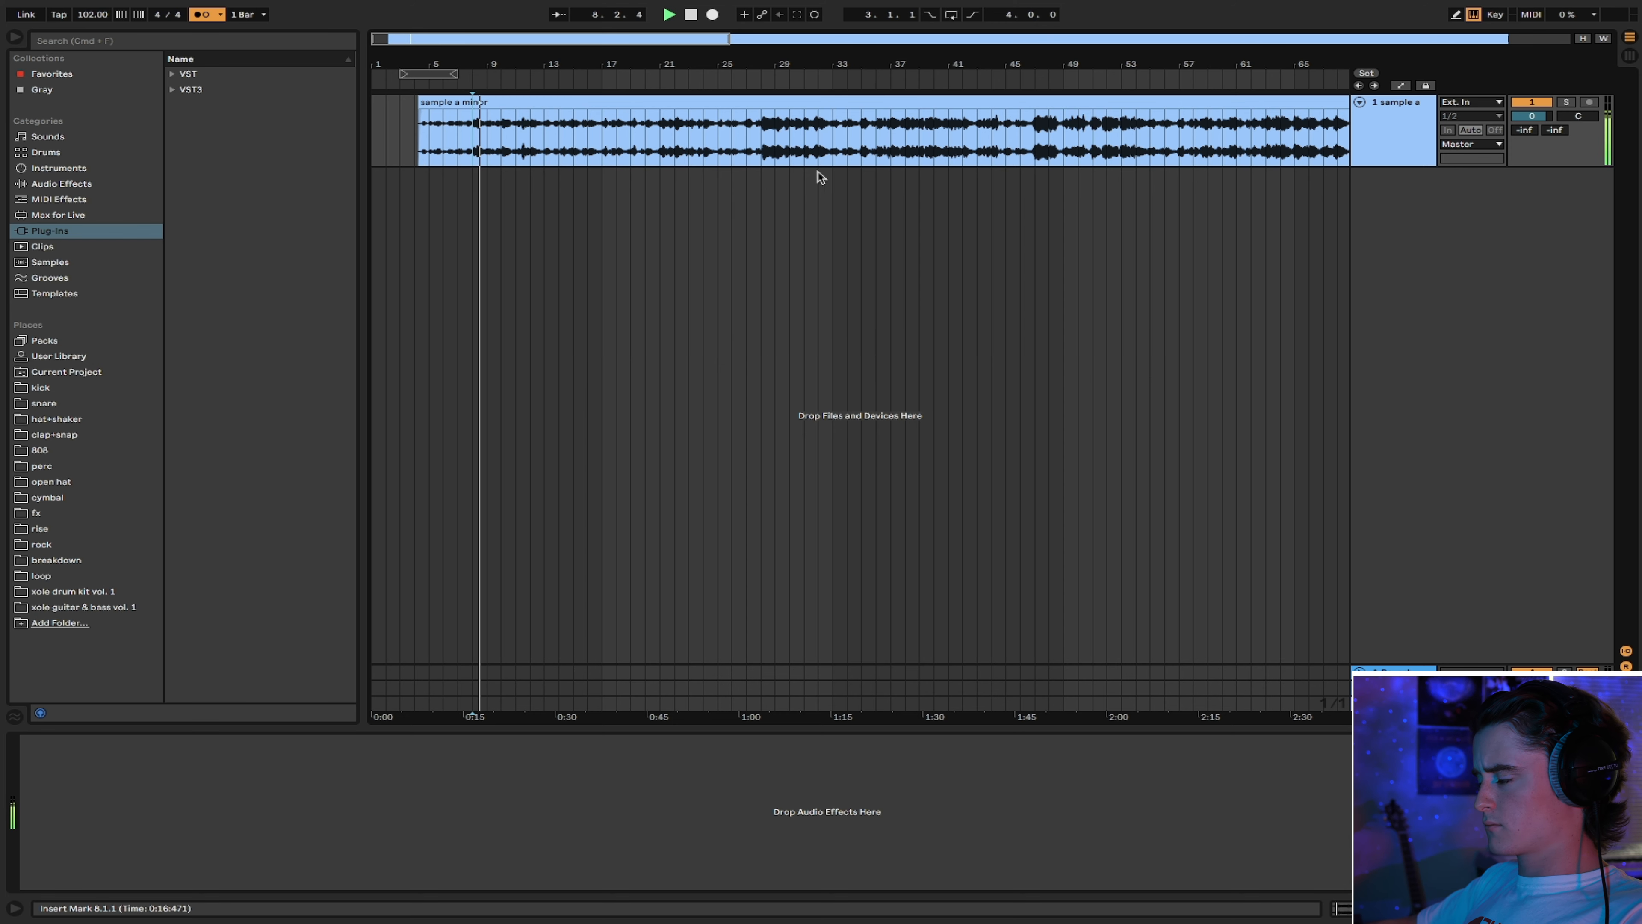
pyautogui.doubleClick(512, 99)
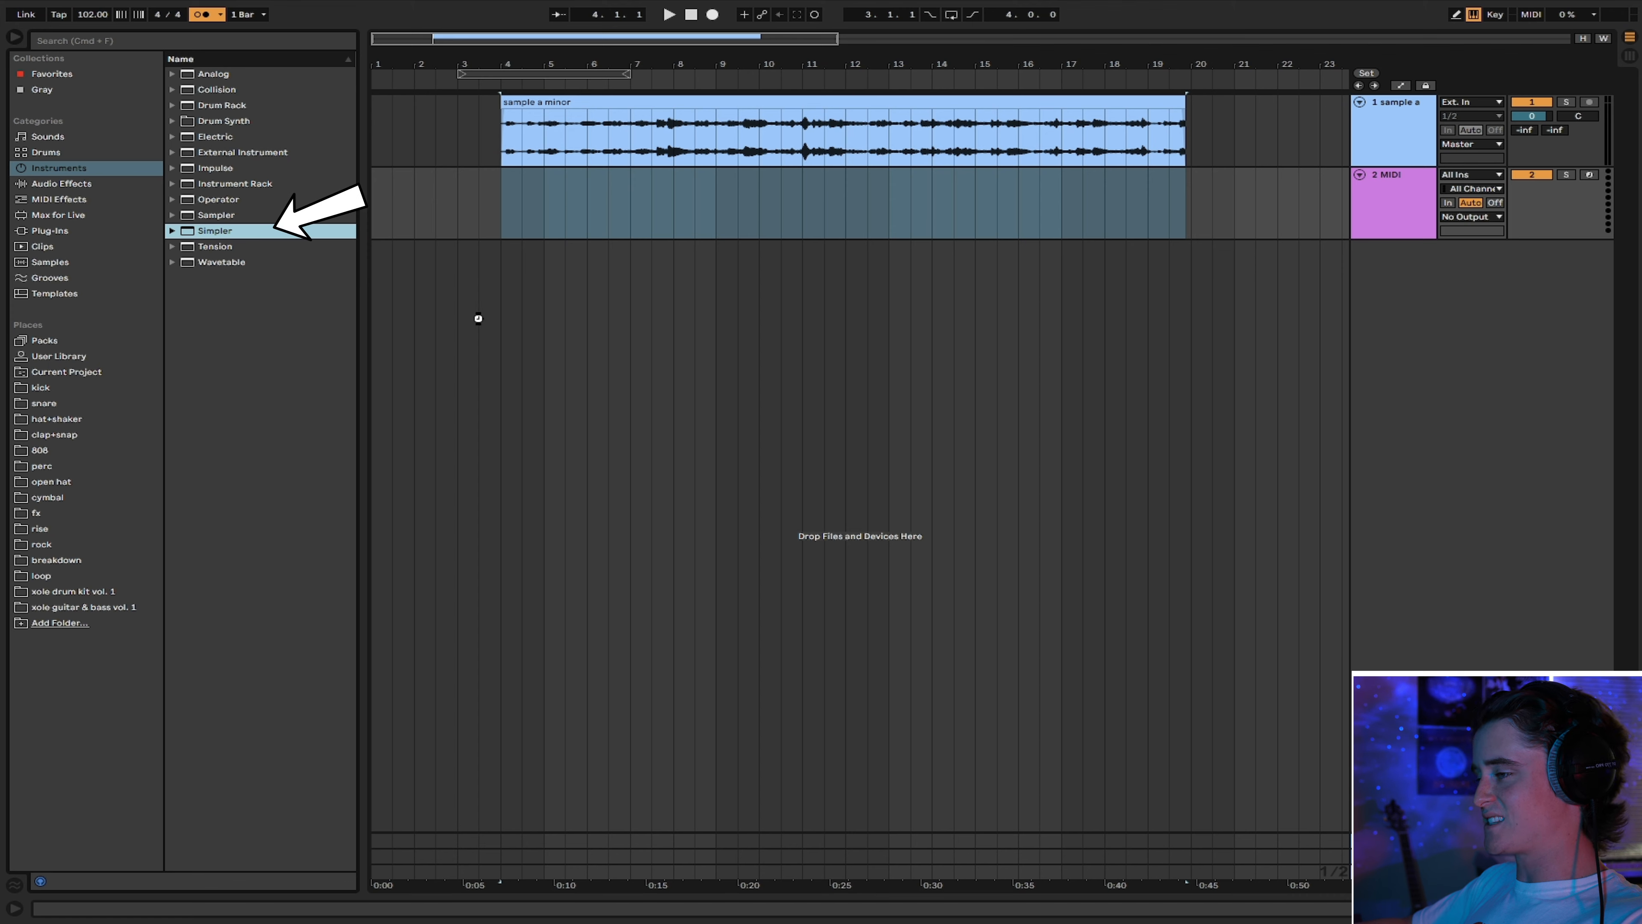
# Load Simpler onto the second MIDI track and color the track yellow
pyautogui.moveTo(1391, 209); pyautogui.dragTo(1392, 209)
pyautogui.rightClick(1393, 210)
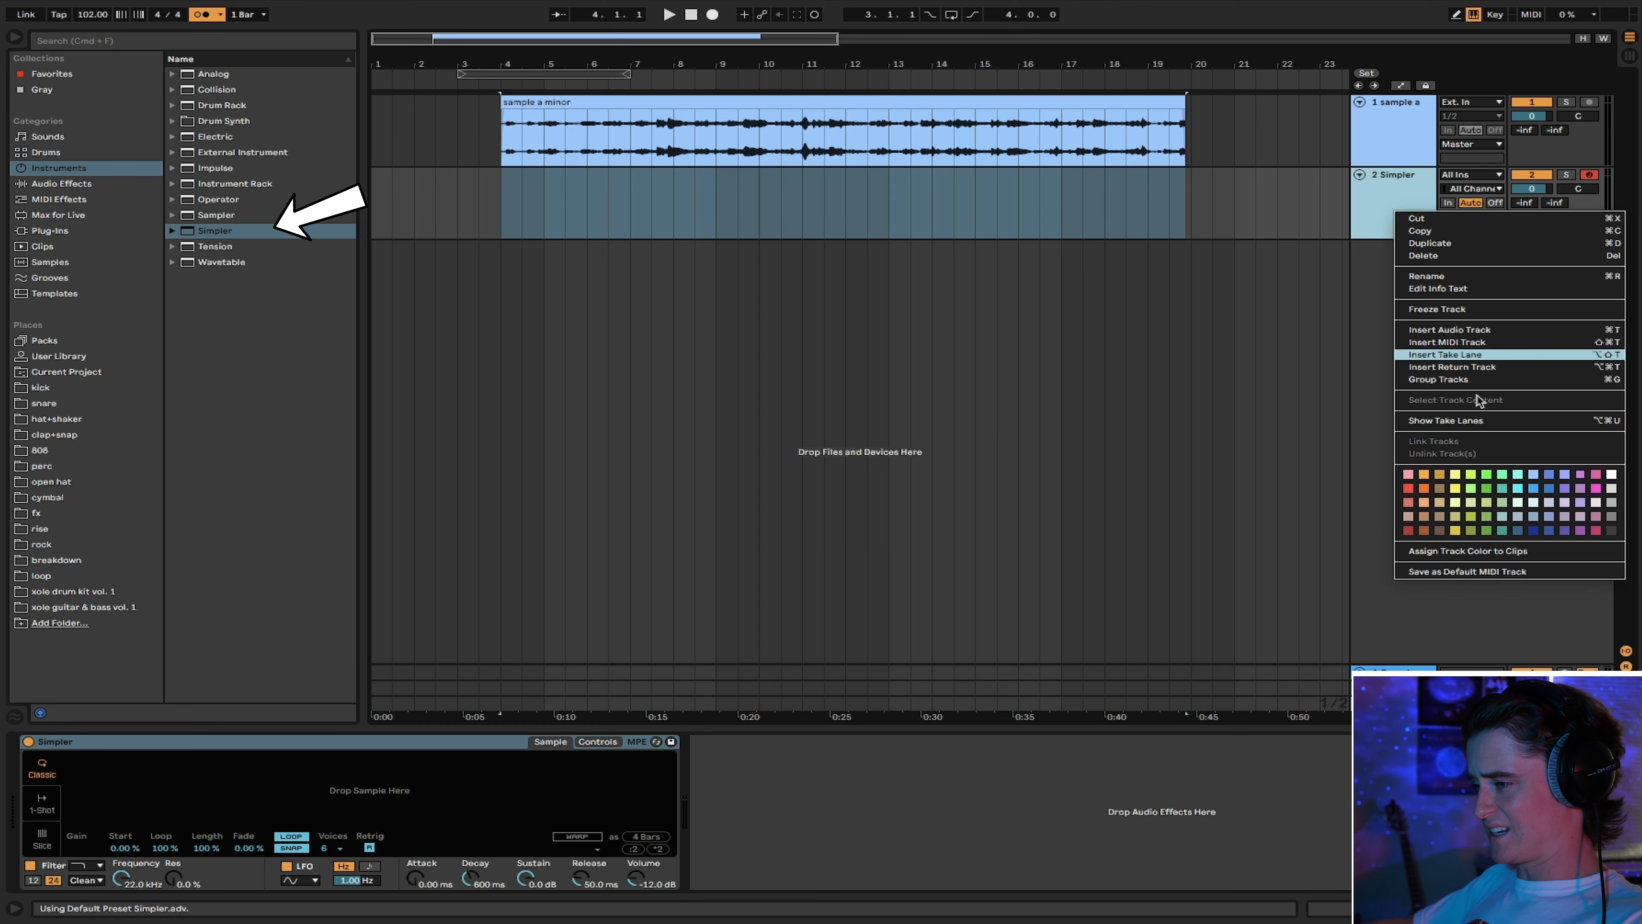
pyautogui.click(1455, 490)
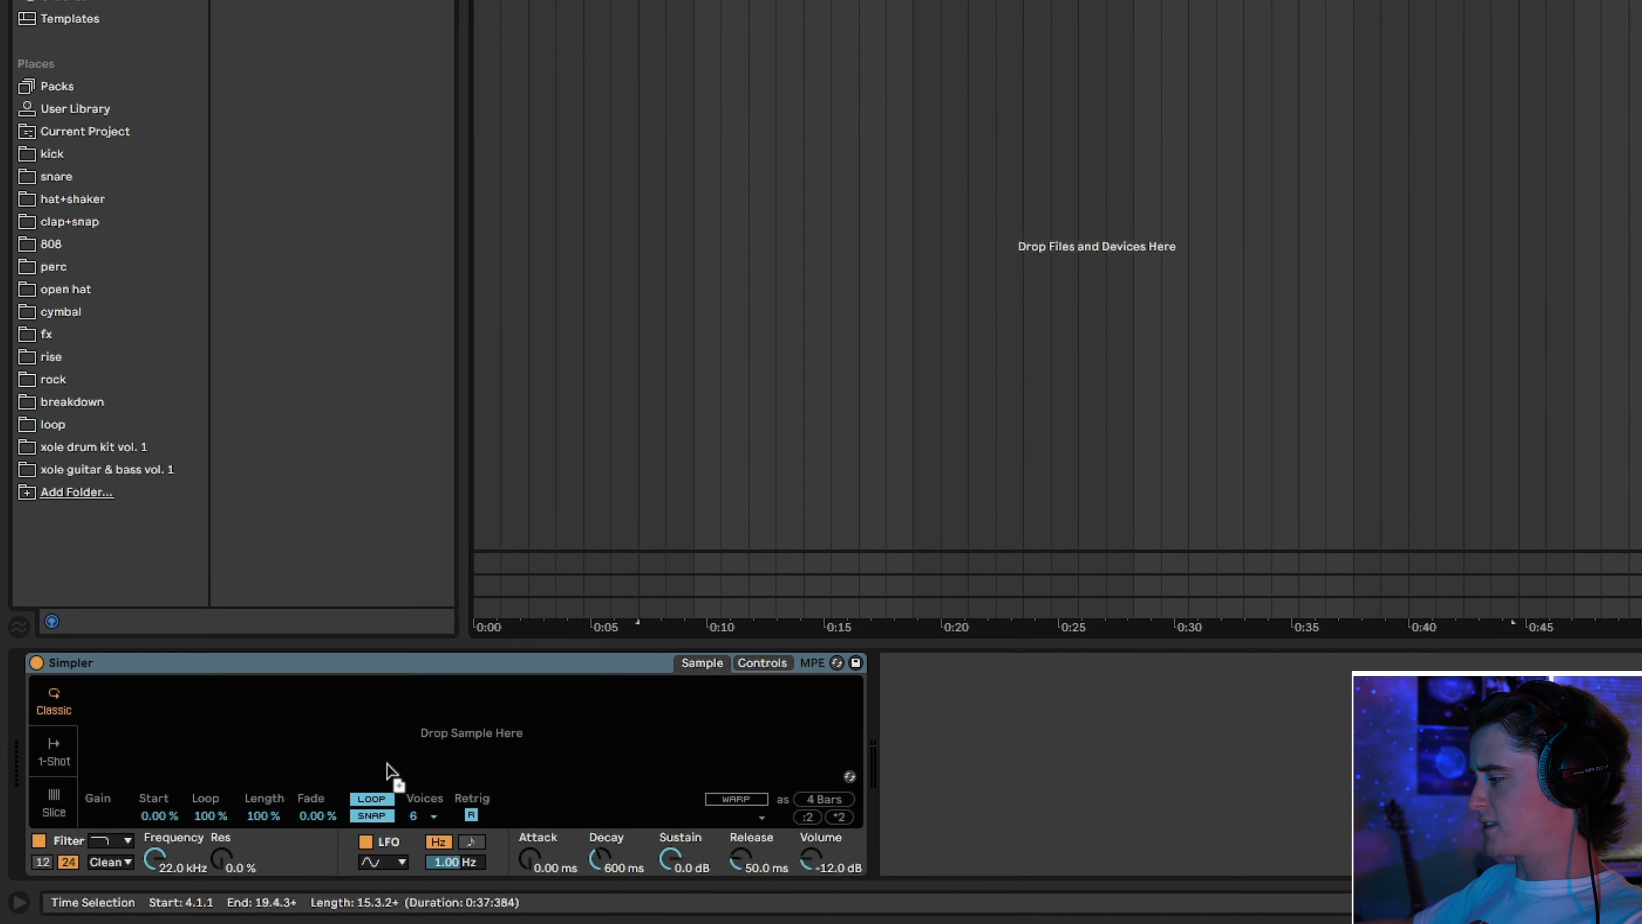
# Load the sample audio into Simpler and slice it by beat with a 1/2 division
pyautogui.moveTo(386, 769); pyautogui.dragTo(386, 776)
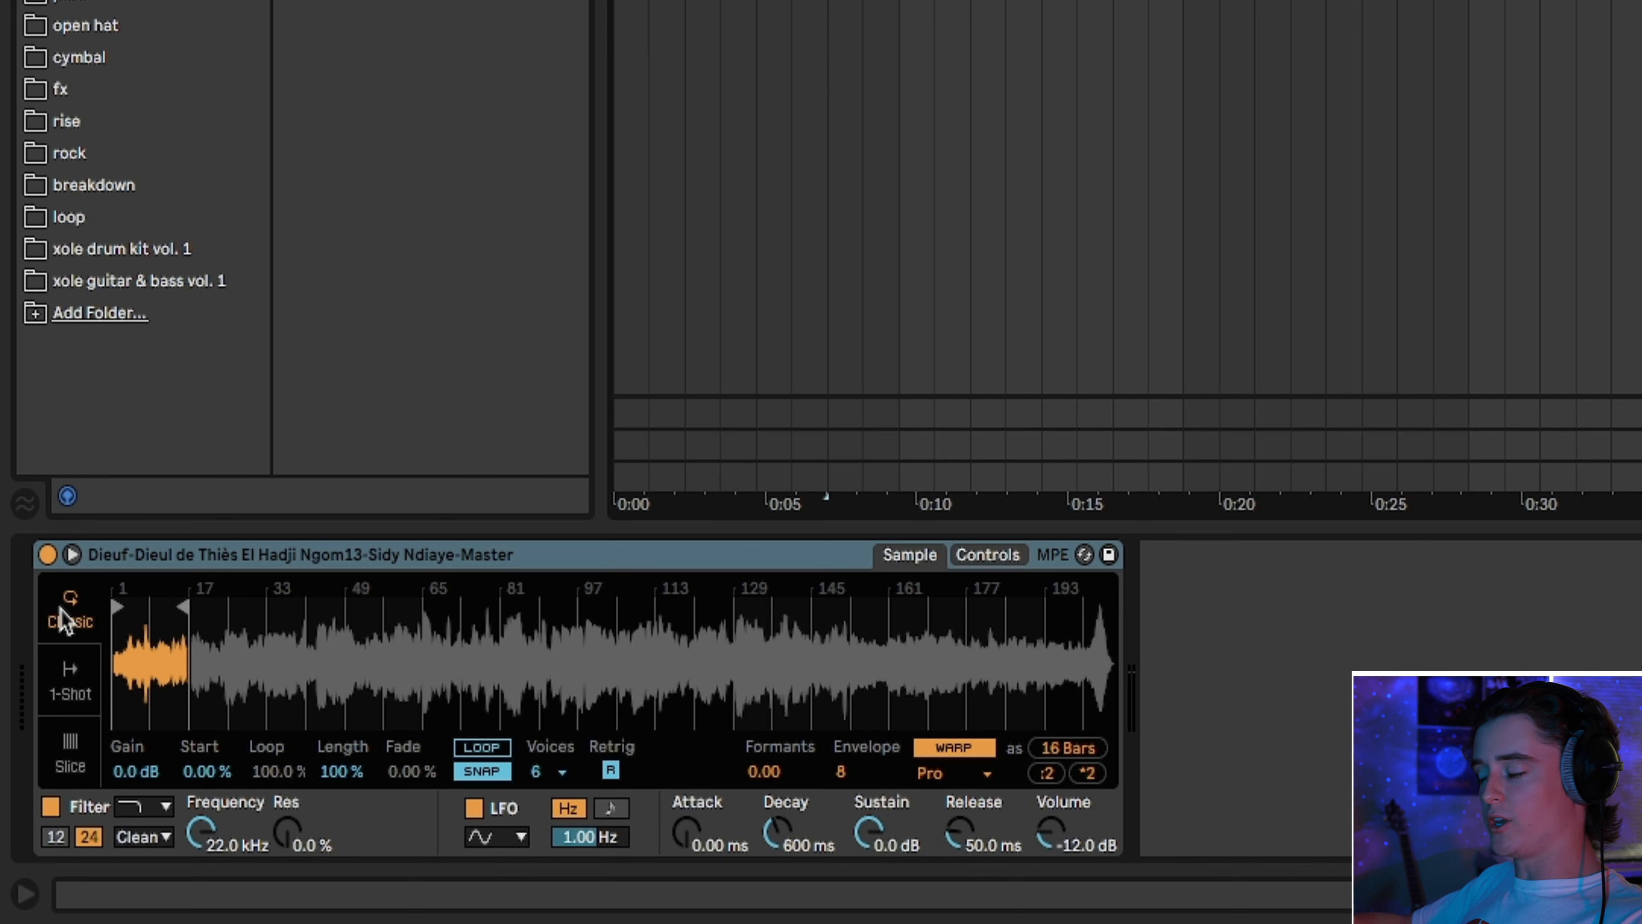
pyautogui.click(90, 767)
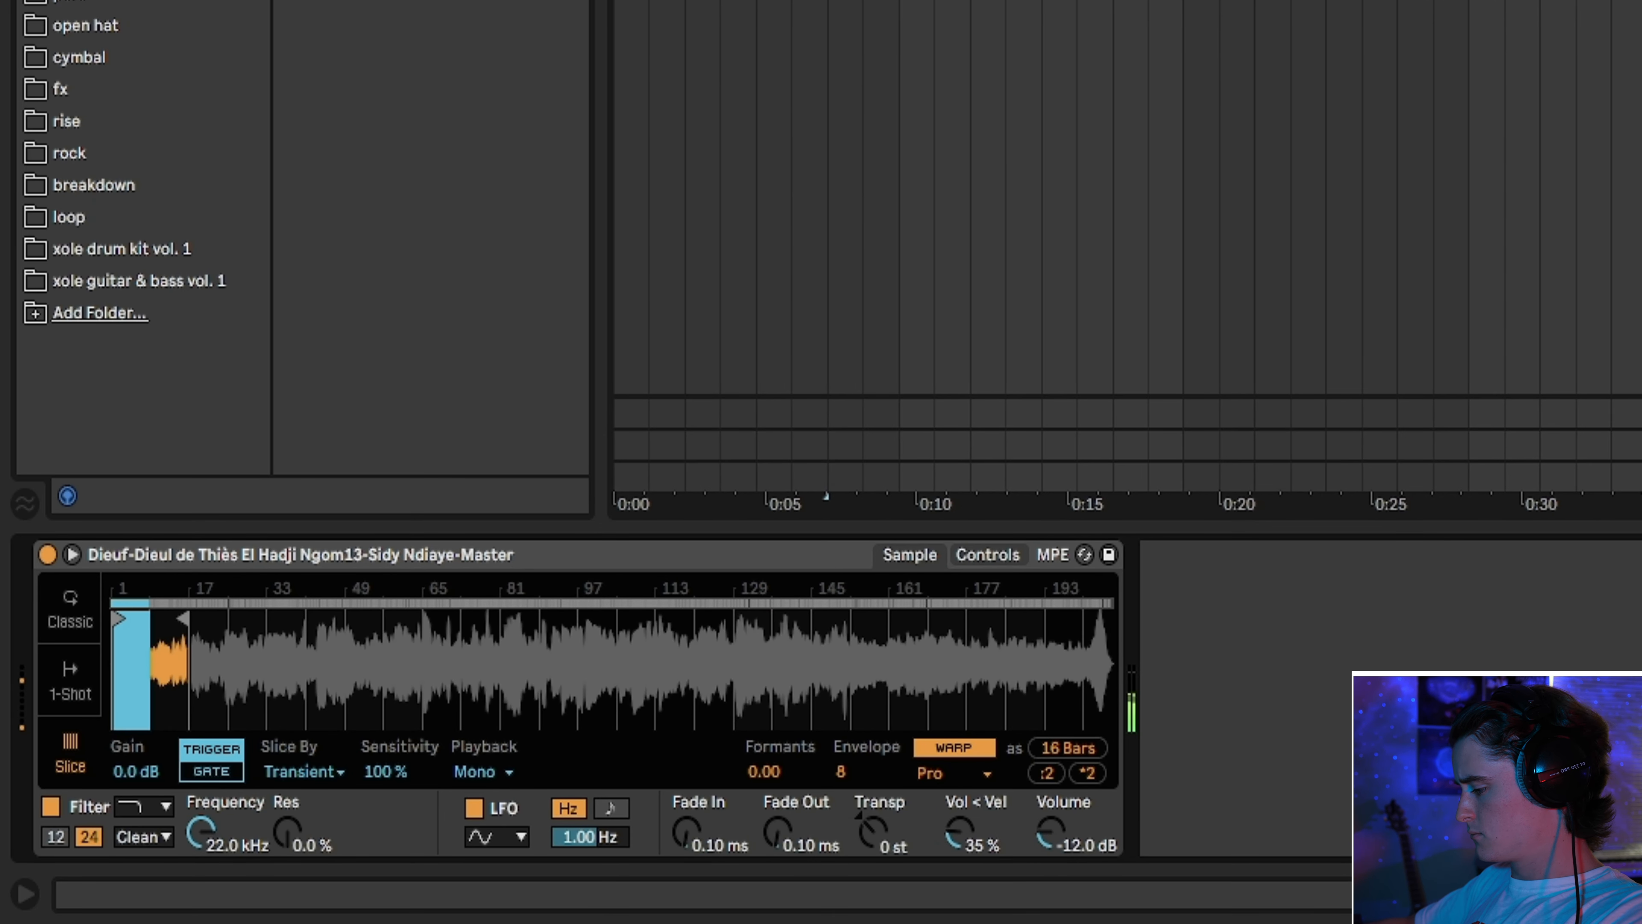
pyautogui.click(299, 773)
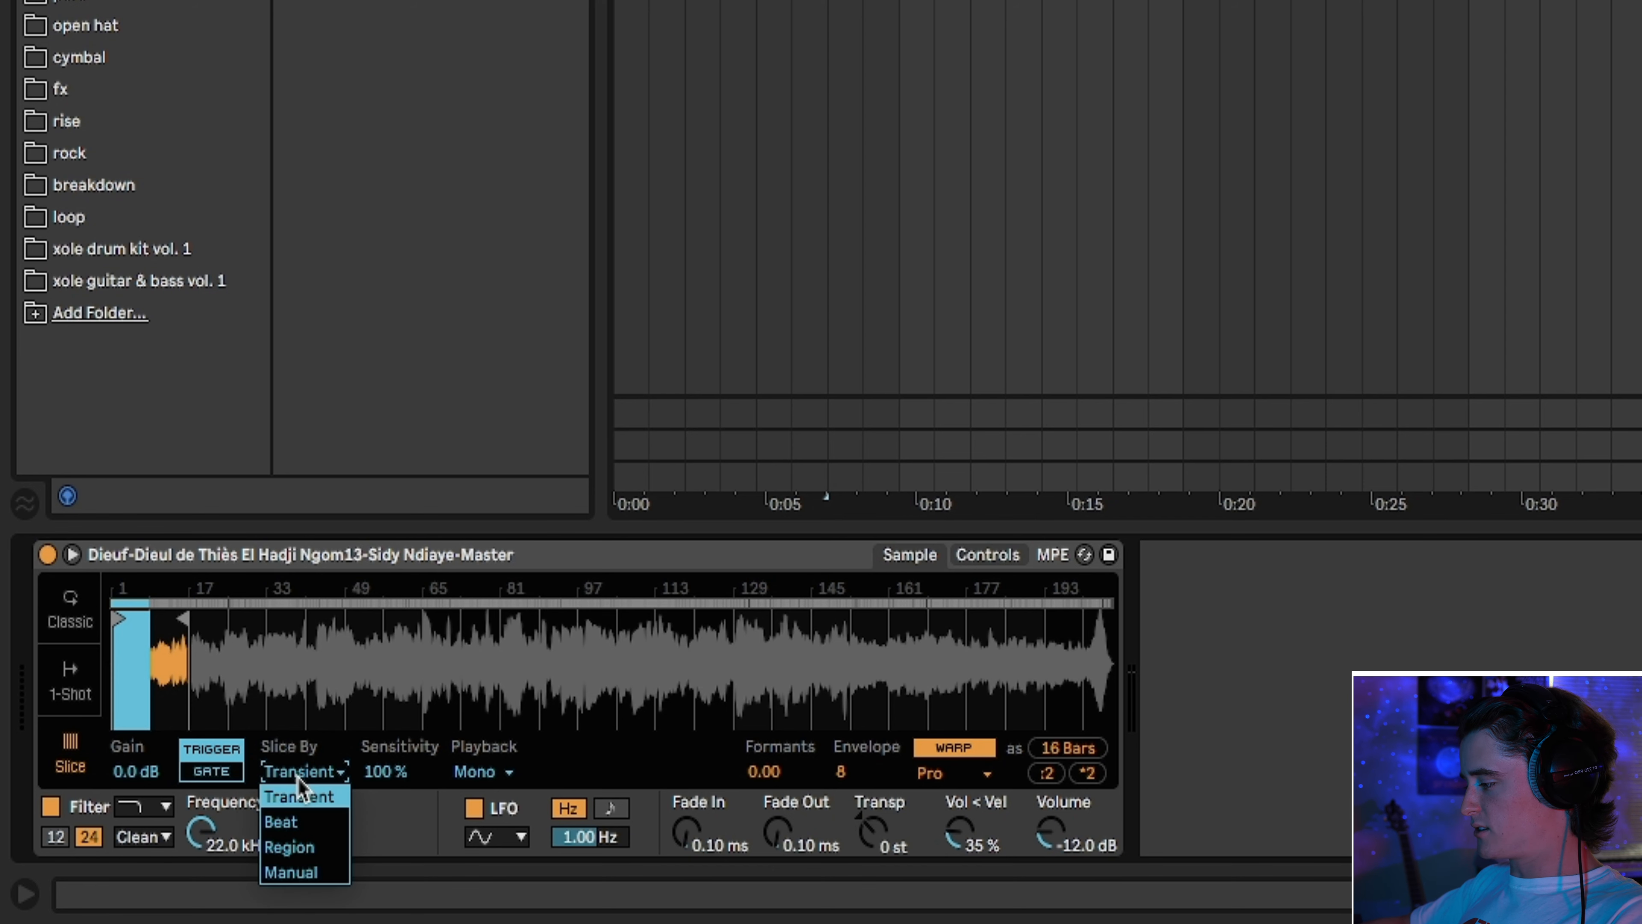
pyautogui.click(294, 824)
pyautogui.click(382, 776)
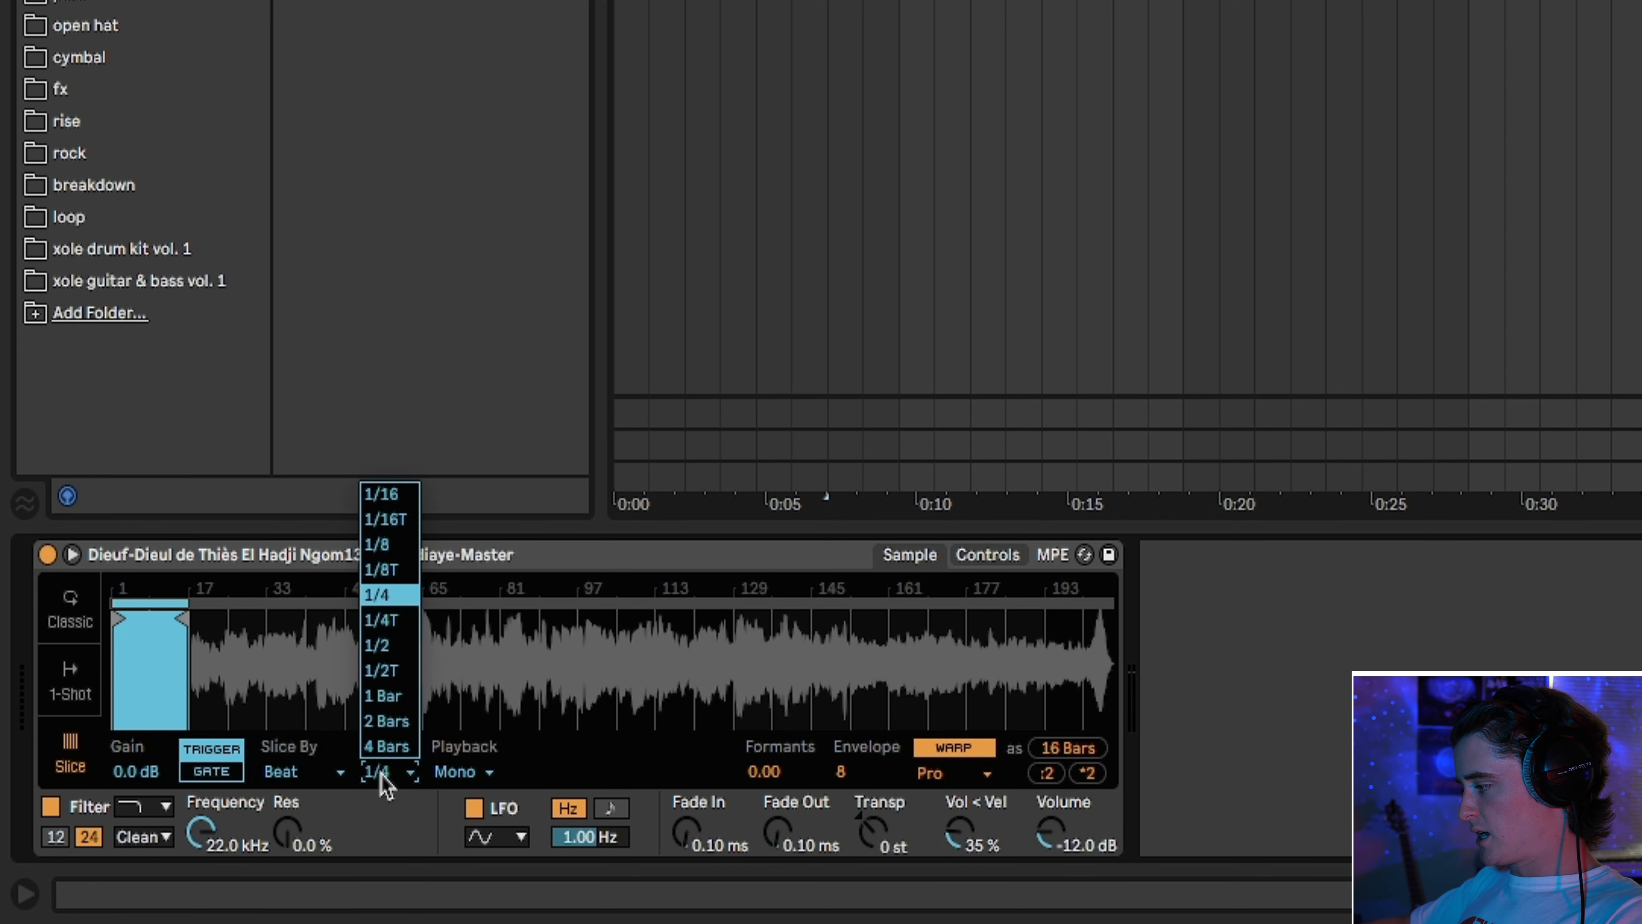
pyautogui.click(385, 647)
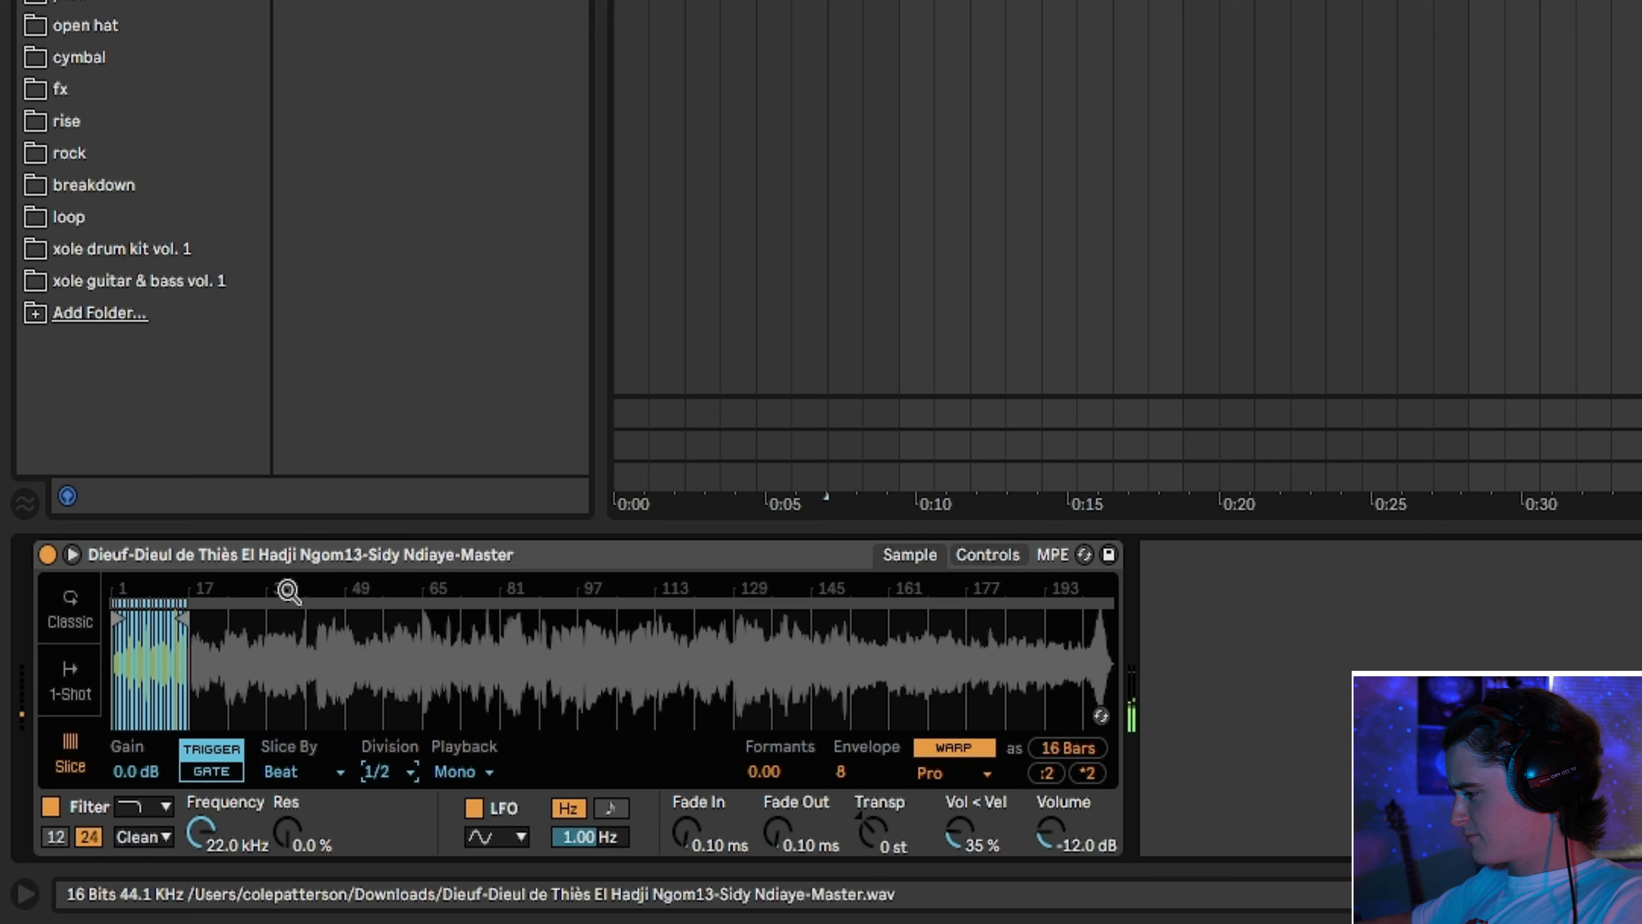
# Create a four-bar MIDI clip at bar 5 on the Simpler track and enable Draw Mode
pyautogui.moveTo(196, 659); pyautogui.dragTo(375, 660)
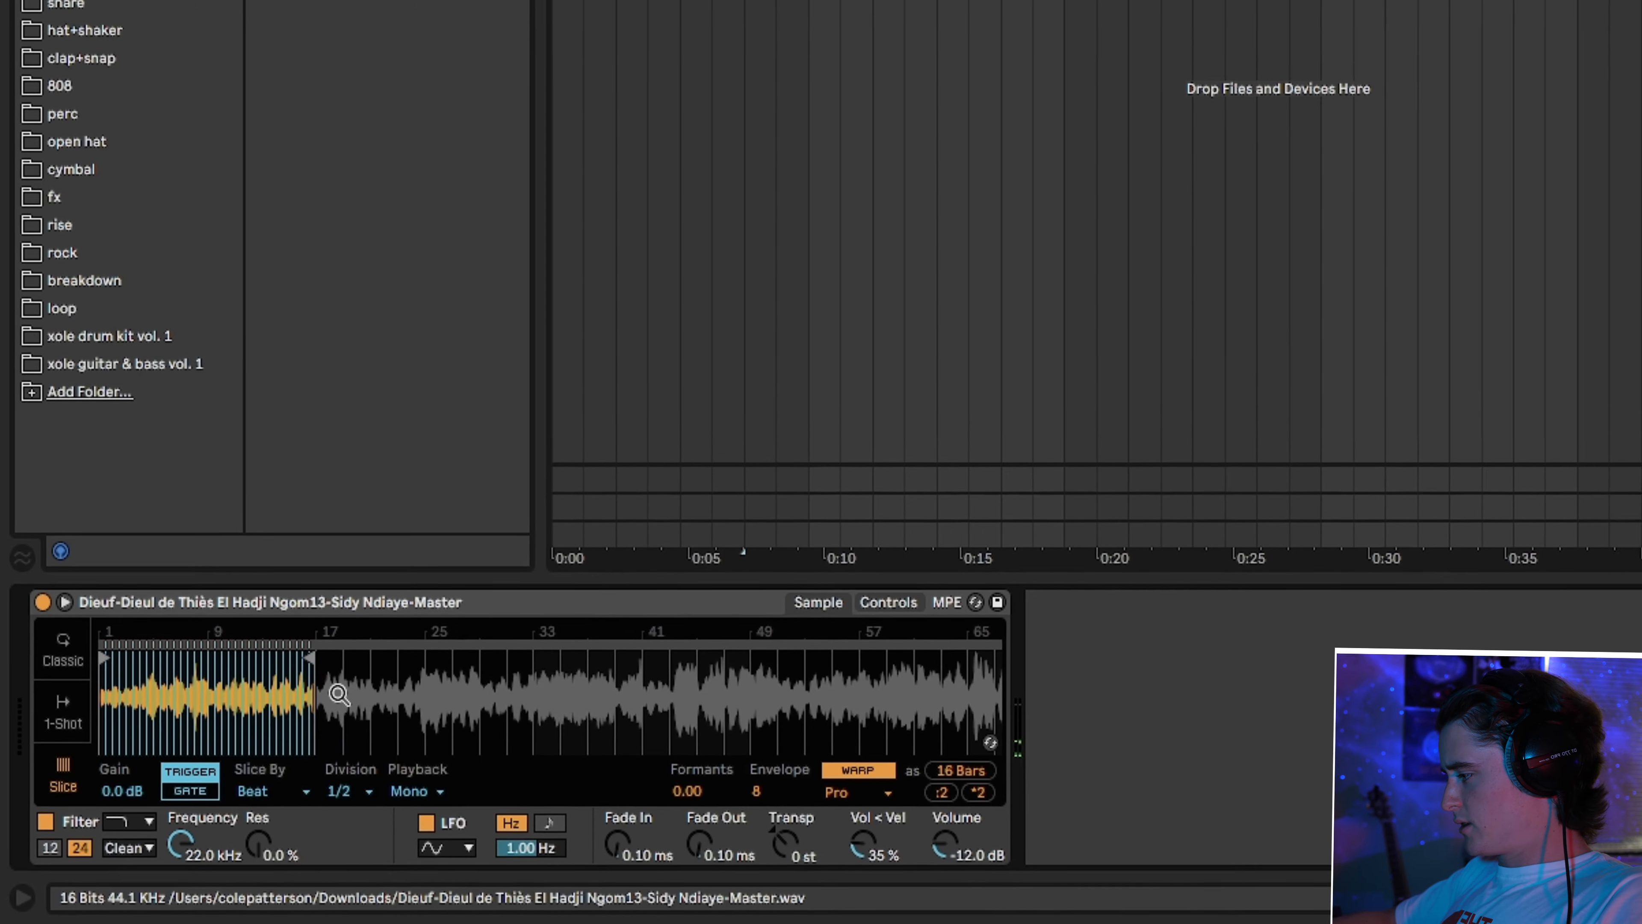
pyautogui.press('super+shift+m')
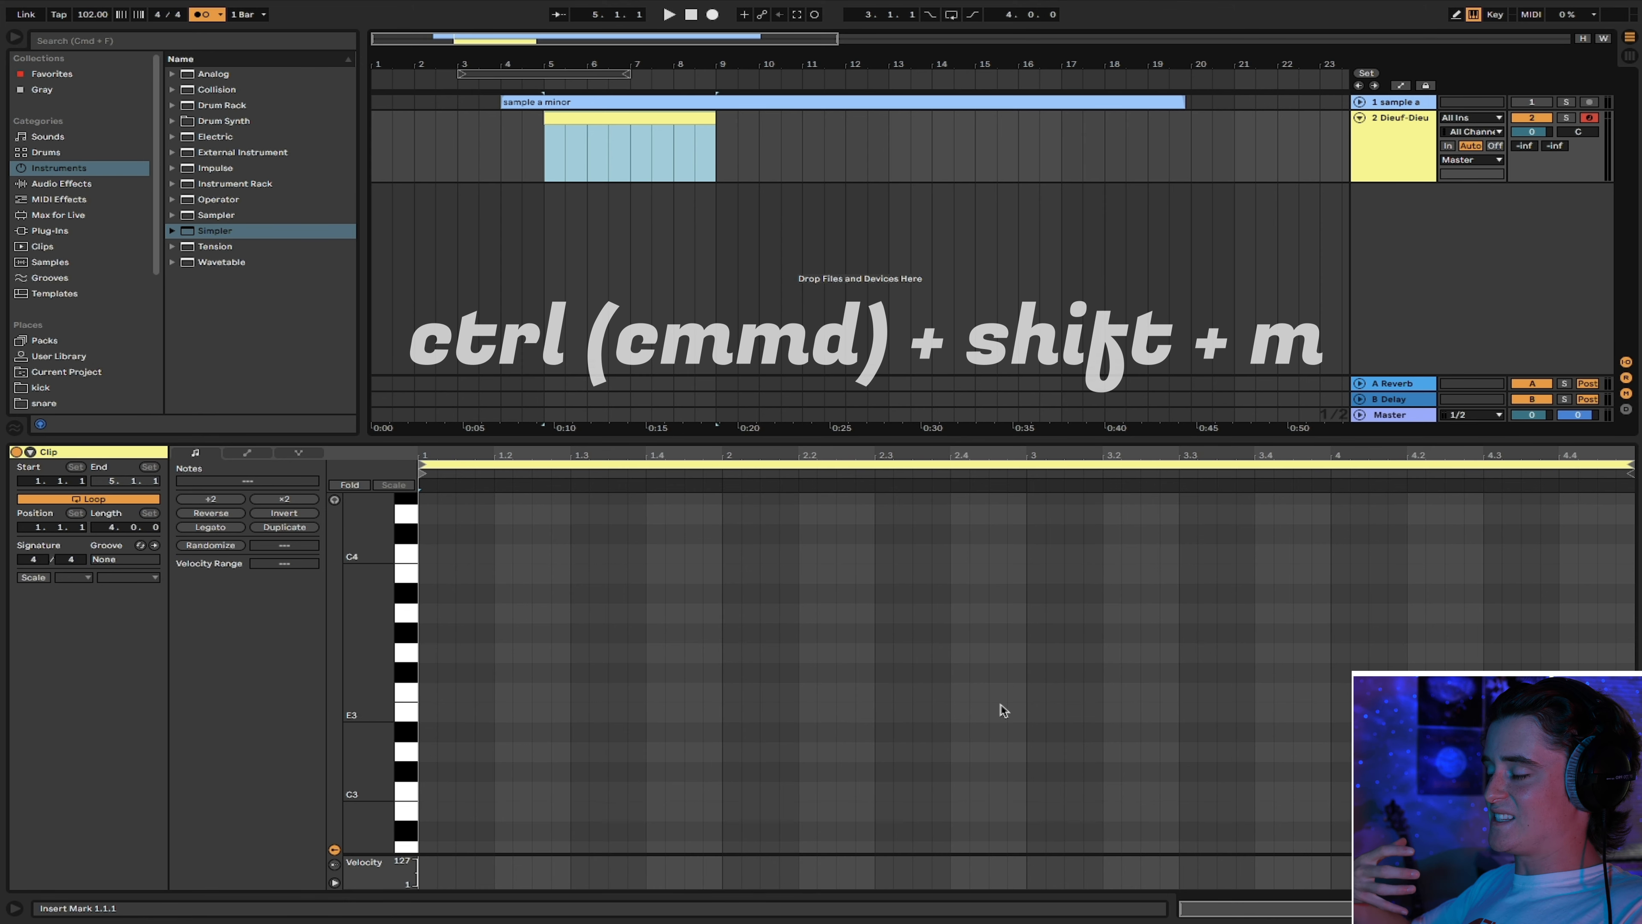
pyautogui.click(1456, 14)
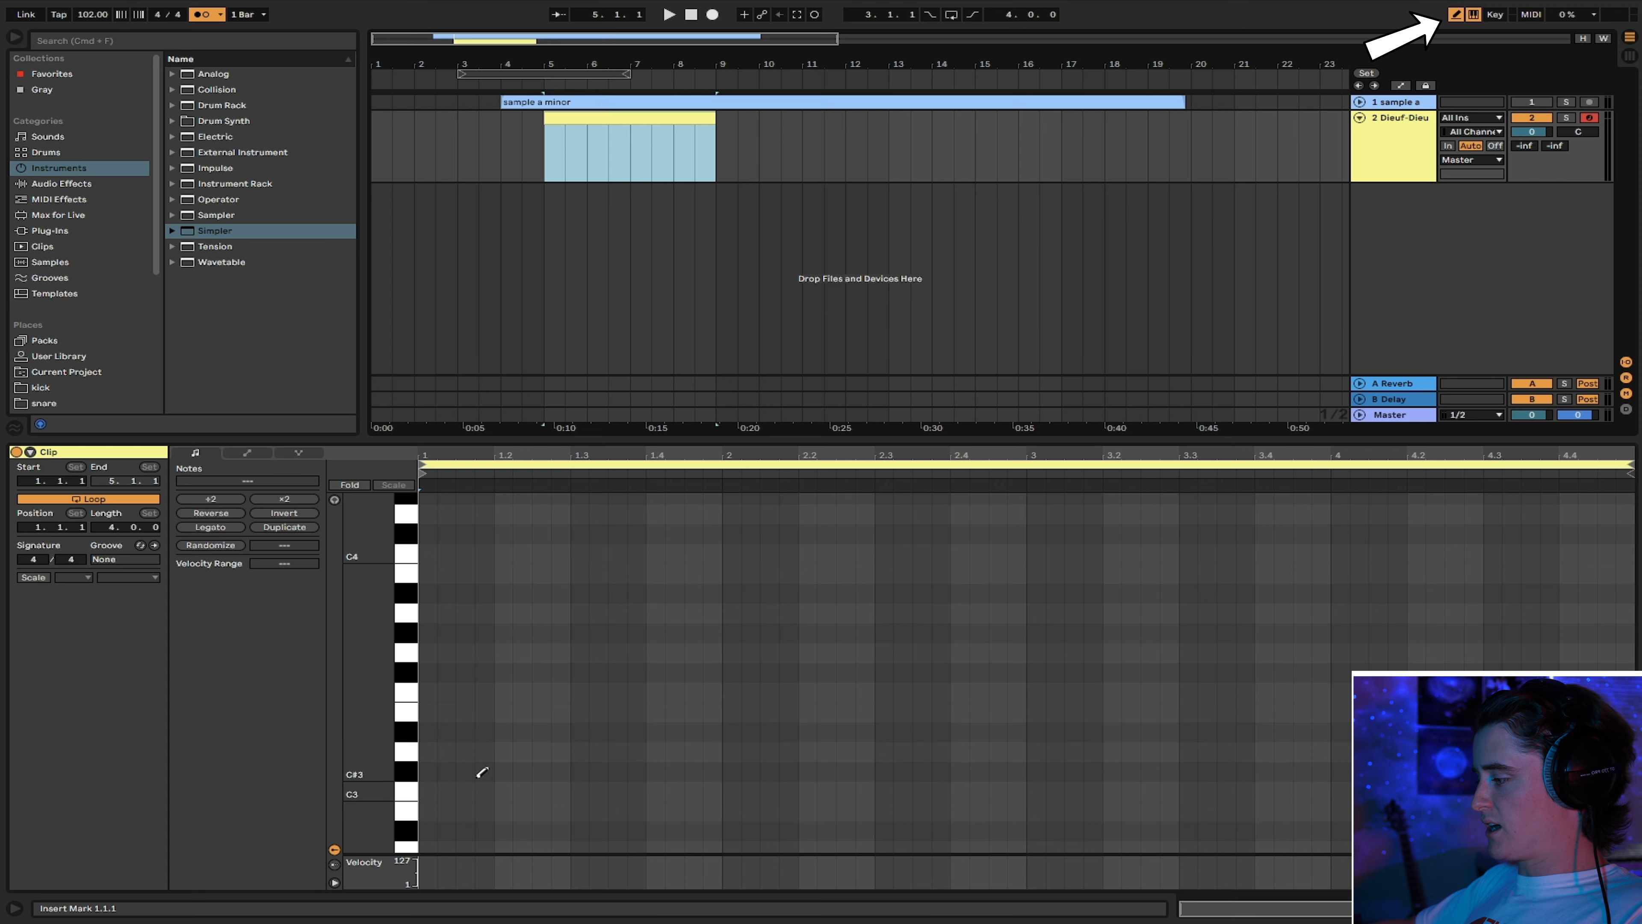
# Try out slices by drawing short C3 and E3 notes across the first two bars of the clip
pyautogui.click(439, 787)
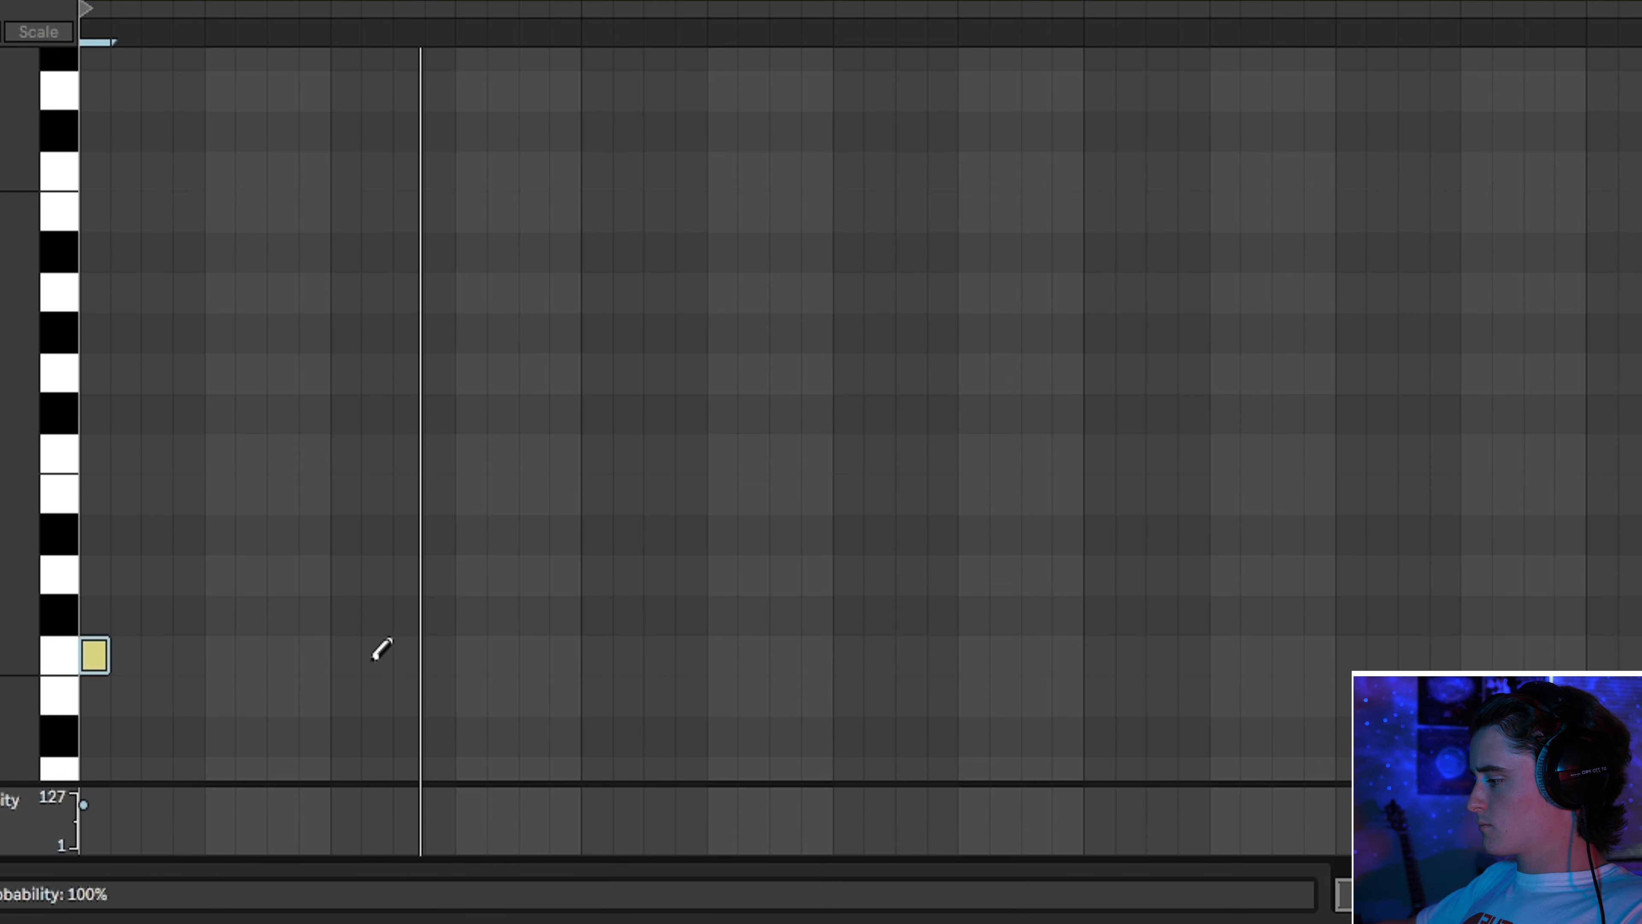
pyautogui.click(345, 494)
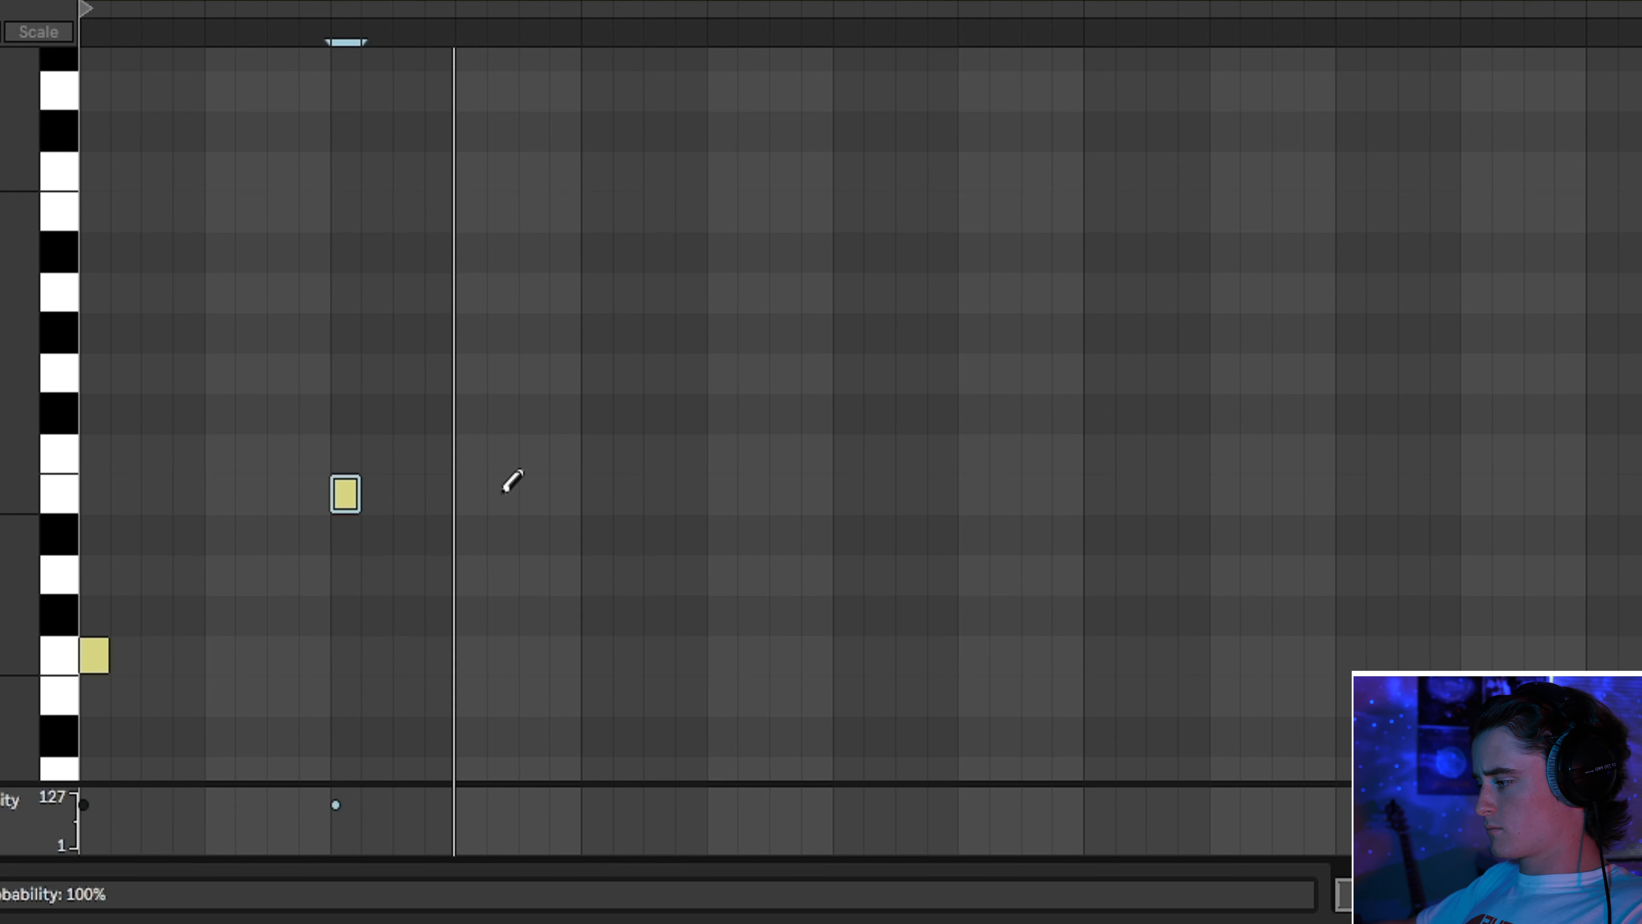
pyautogui.click(596, 491)
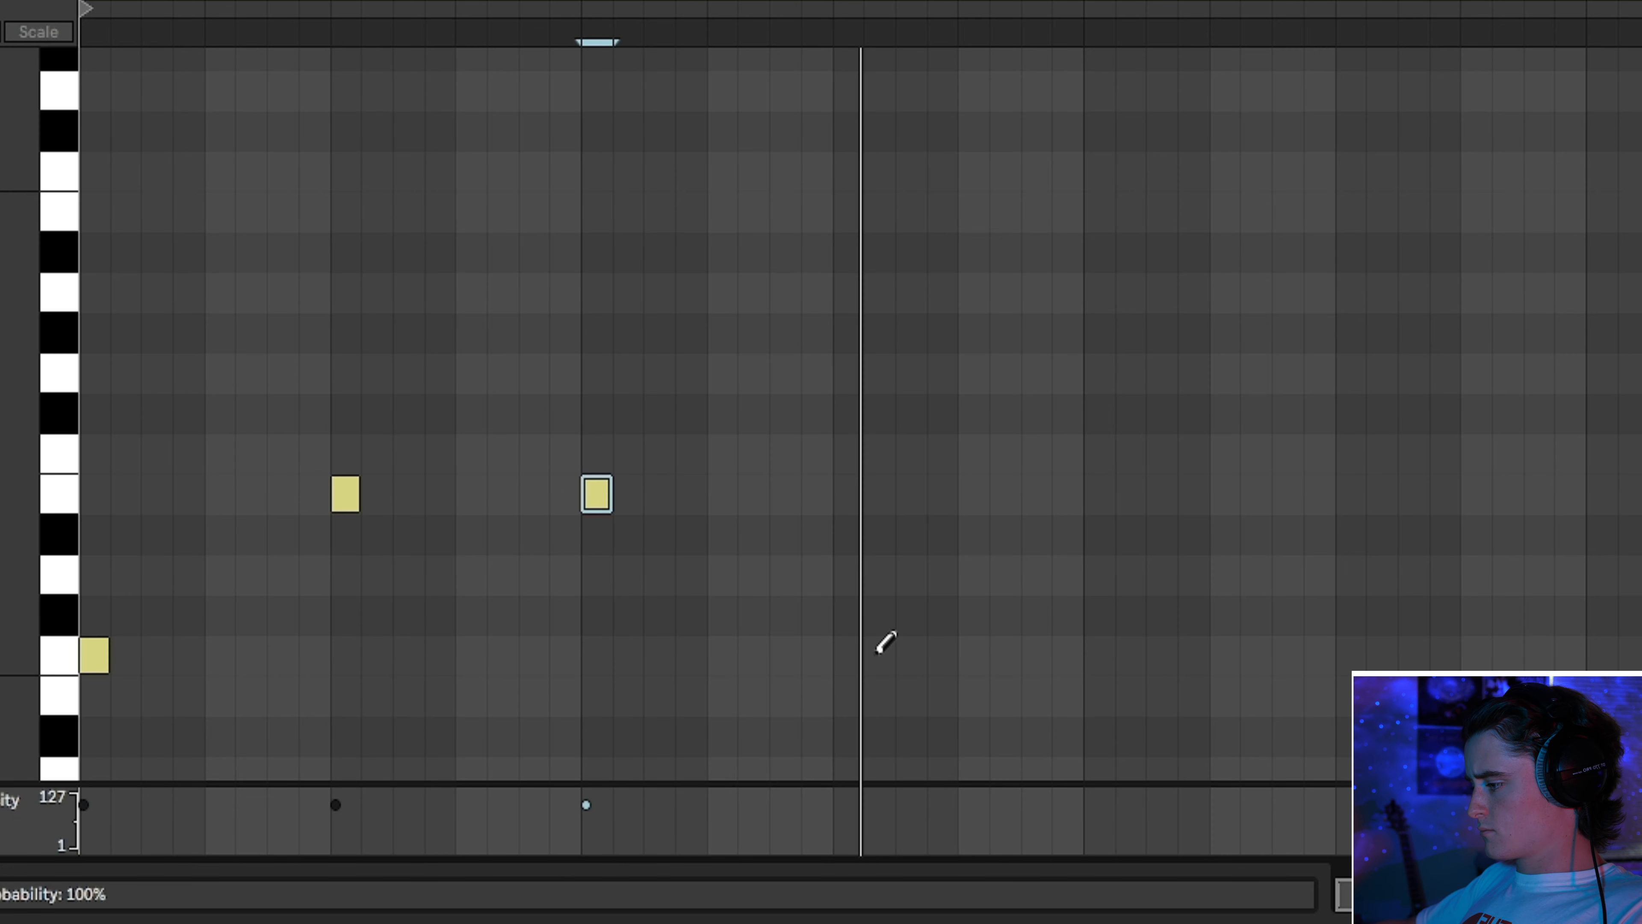
pyautogui.click(853, 654)
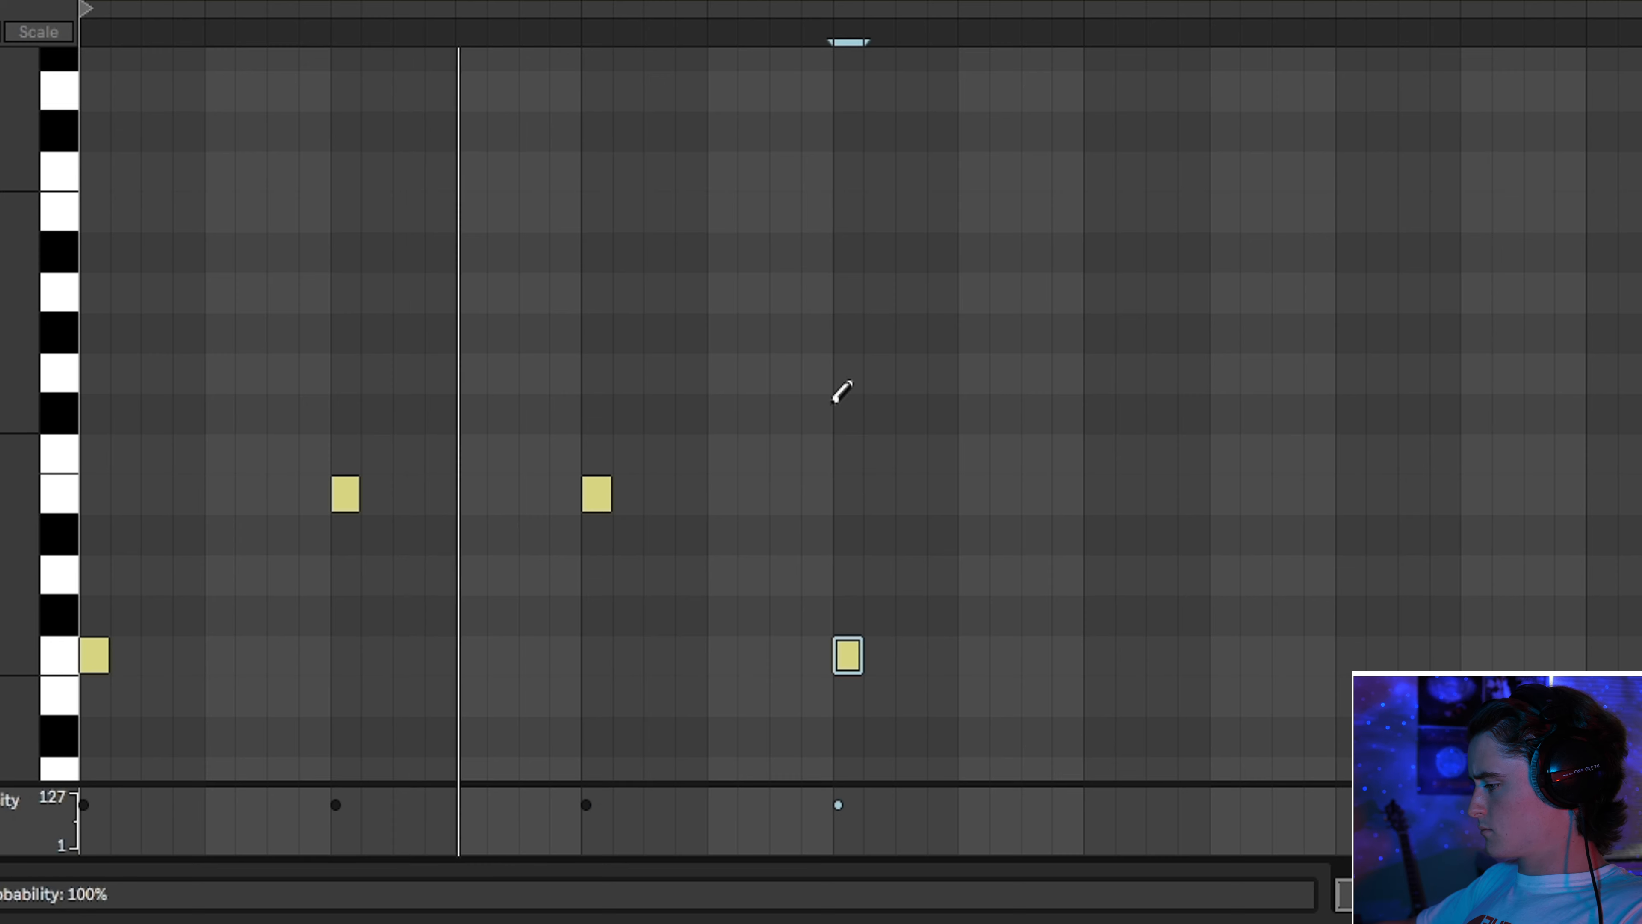
pyautogui.click(970, 655)
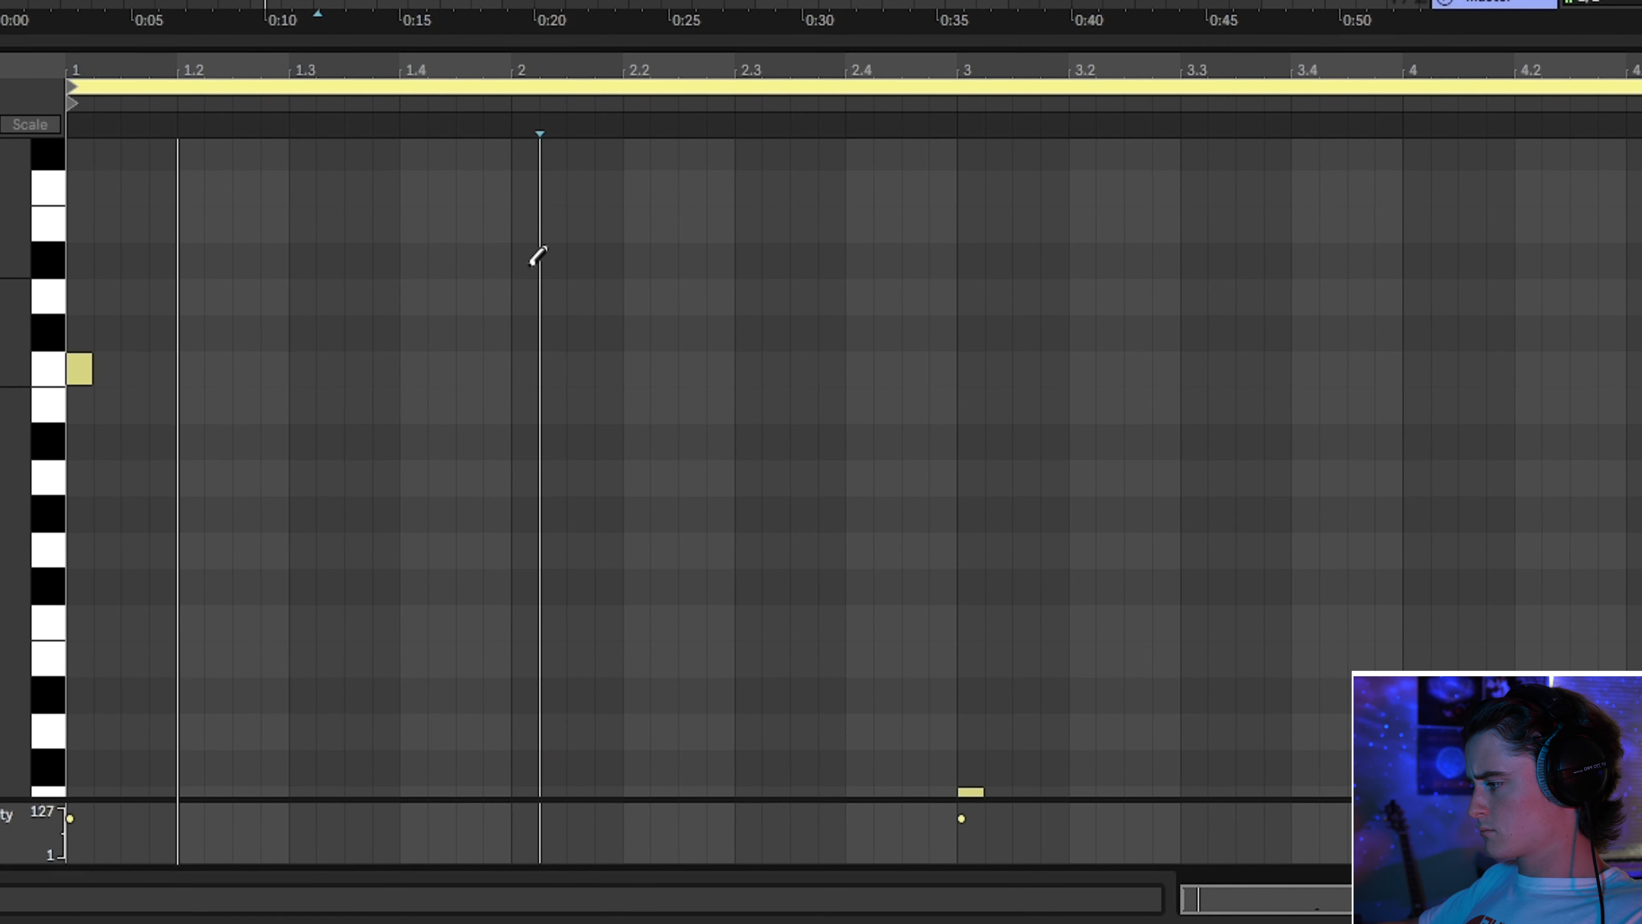
# Draw D#2 notes at bars 2 and 4 and a C2 note at bar 3, deleting the low note at bar 3
pyautogui.click(532, 262)
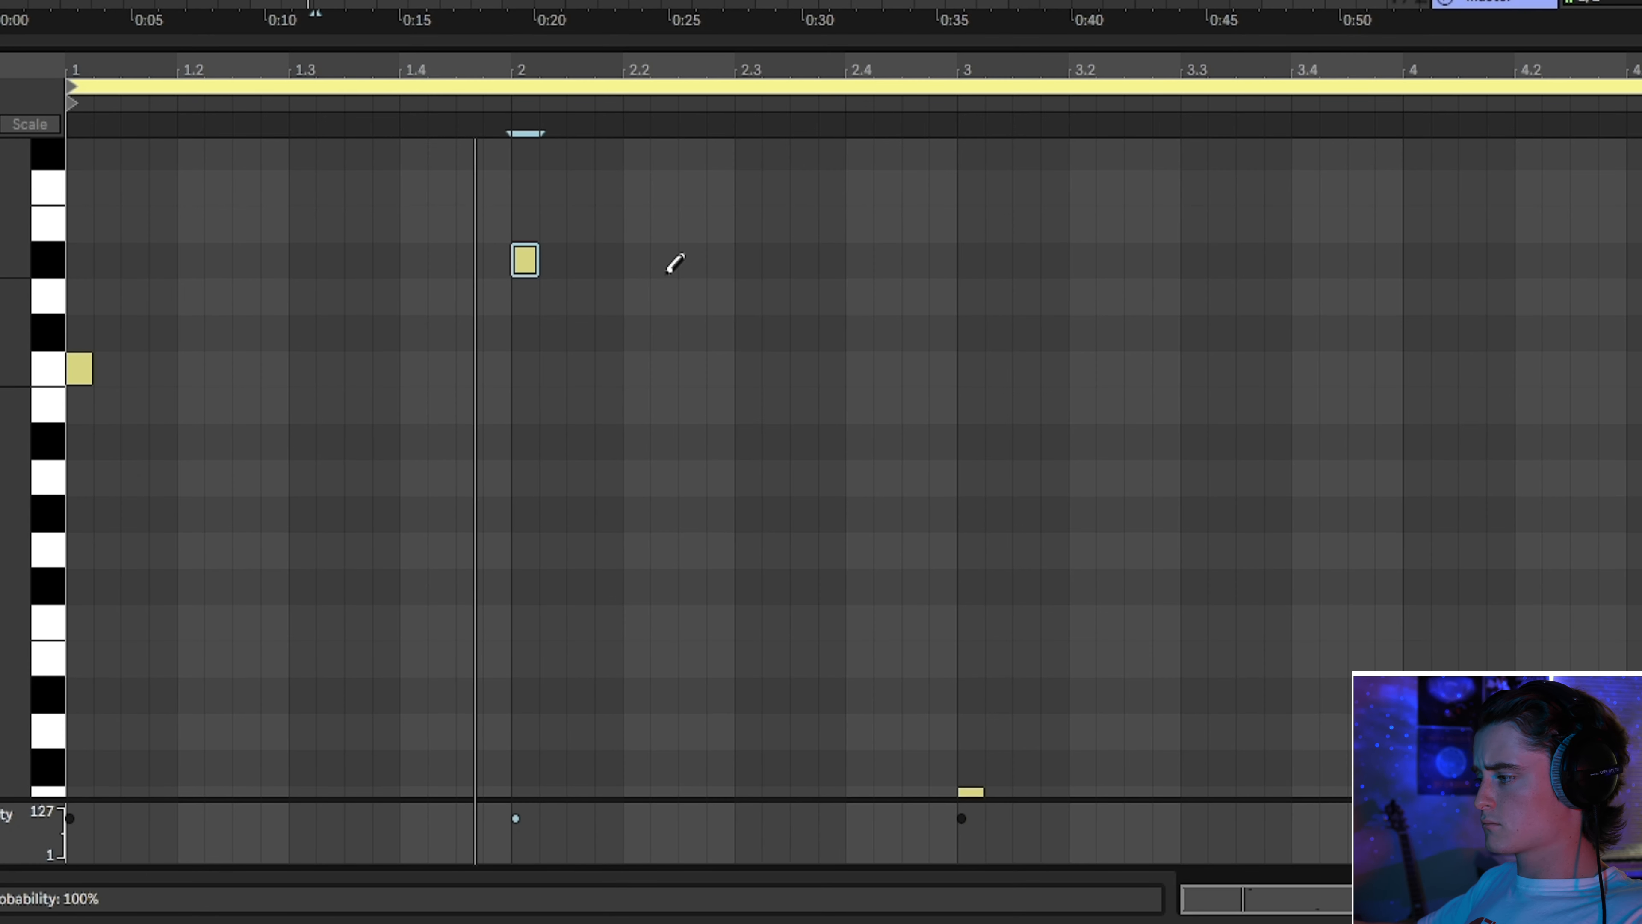
pyautogui.click(972, 369)
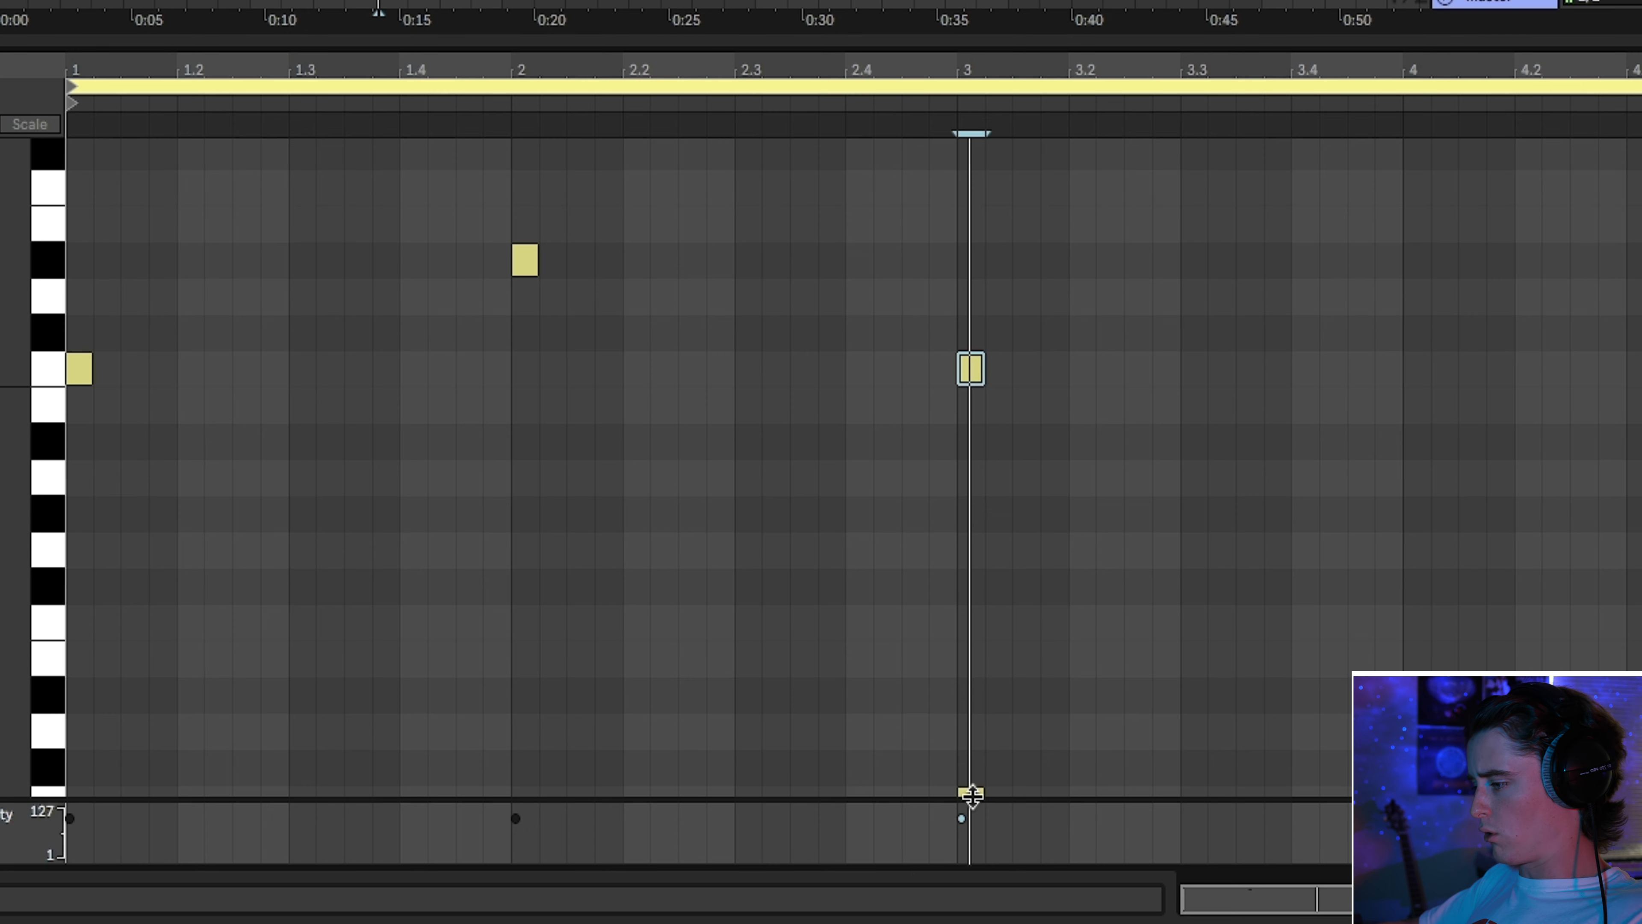
pyautogui.click(976, 774)
pyautogui.scroll(-2, 976, 760)
pyautogui.click(974, 712)
pyautogui.click(973, 689)
pyautogui.scroll(2, 754, 434)
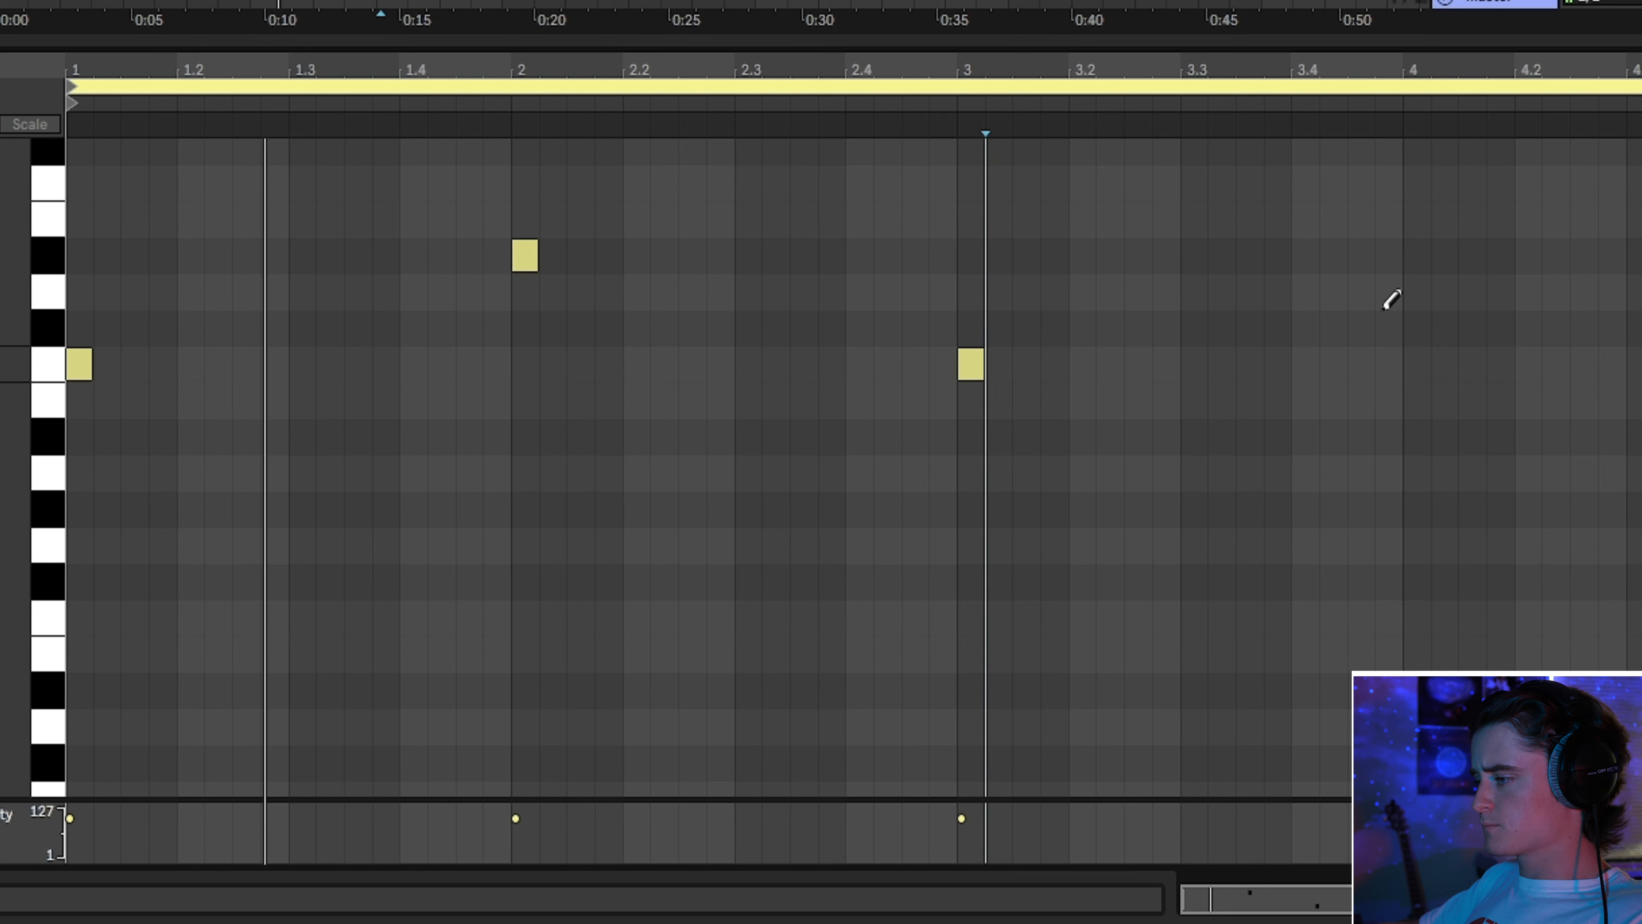
pyautogui.click(1416, 256)
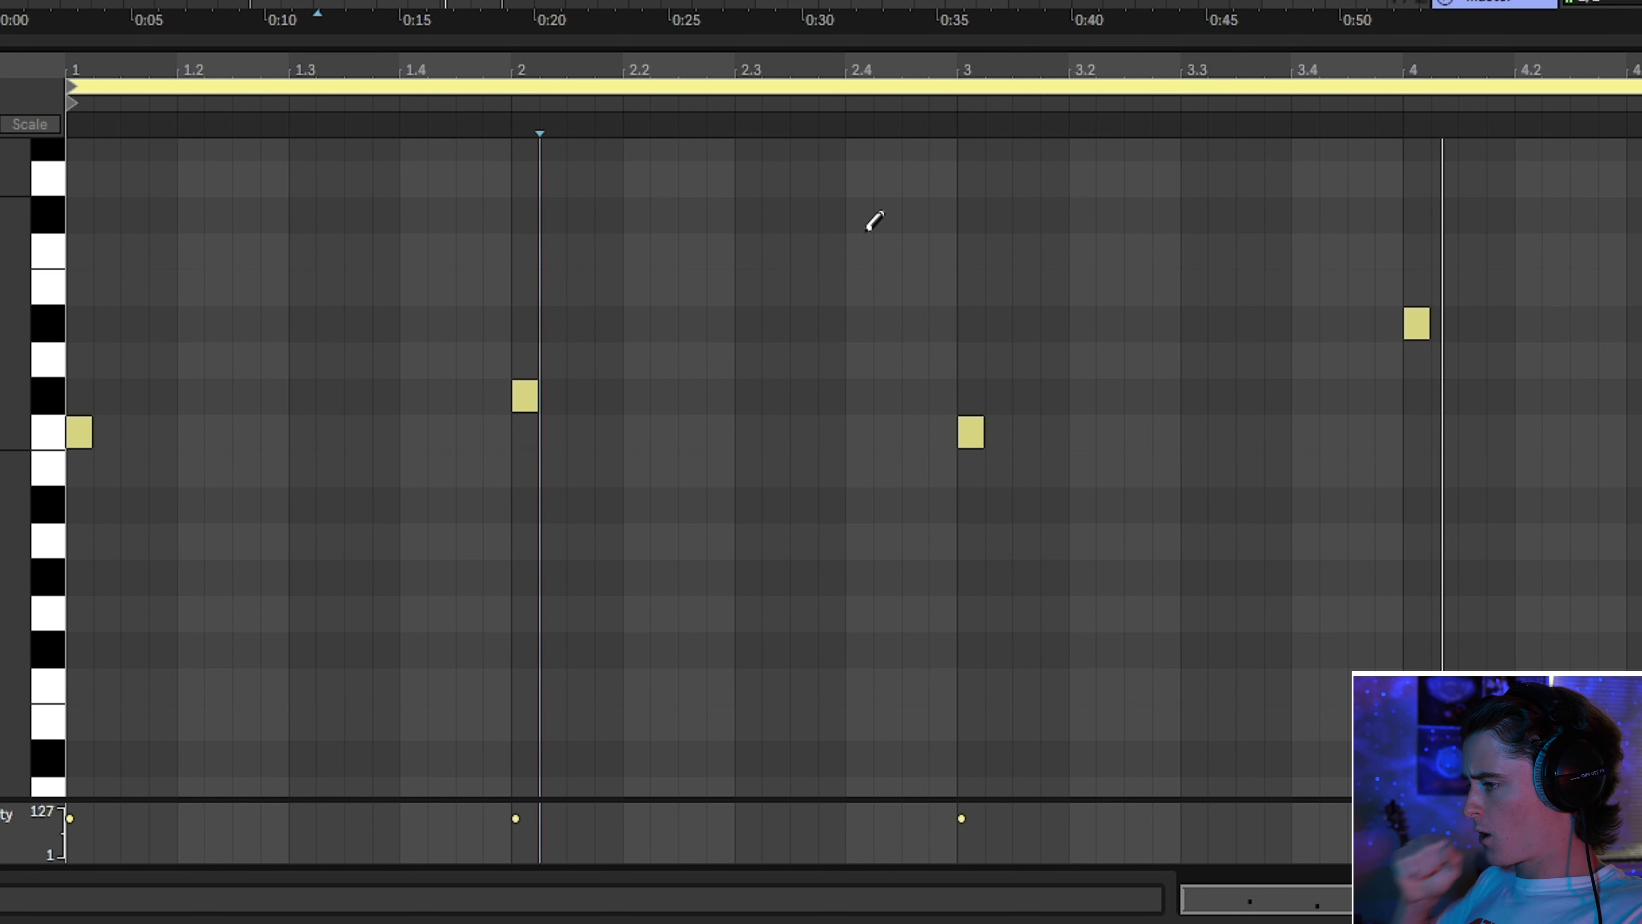
# Move the bar 2 note up to D#2 and extend the MIDI clip's loop to eight bars
pyautogui.click(525, 392)
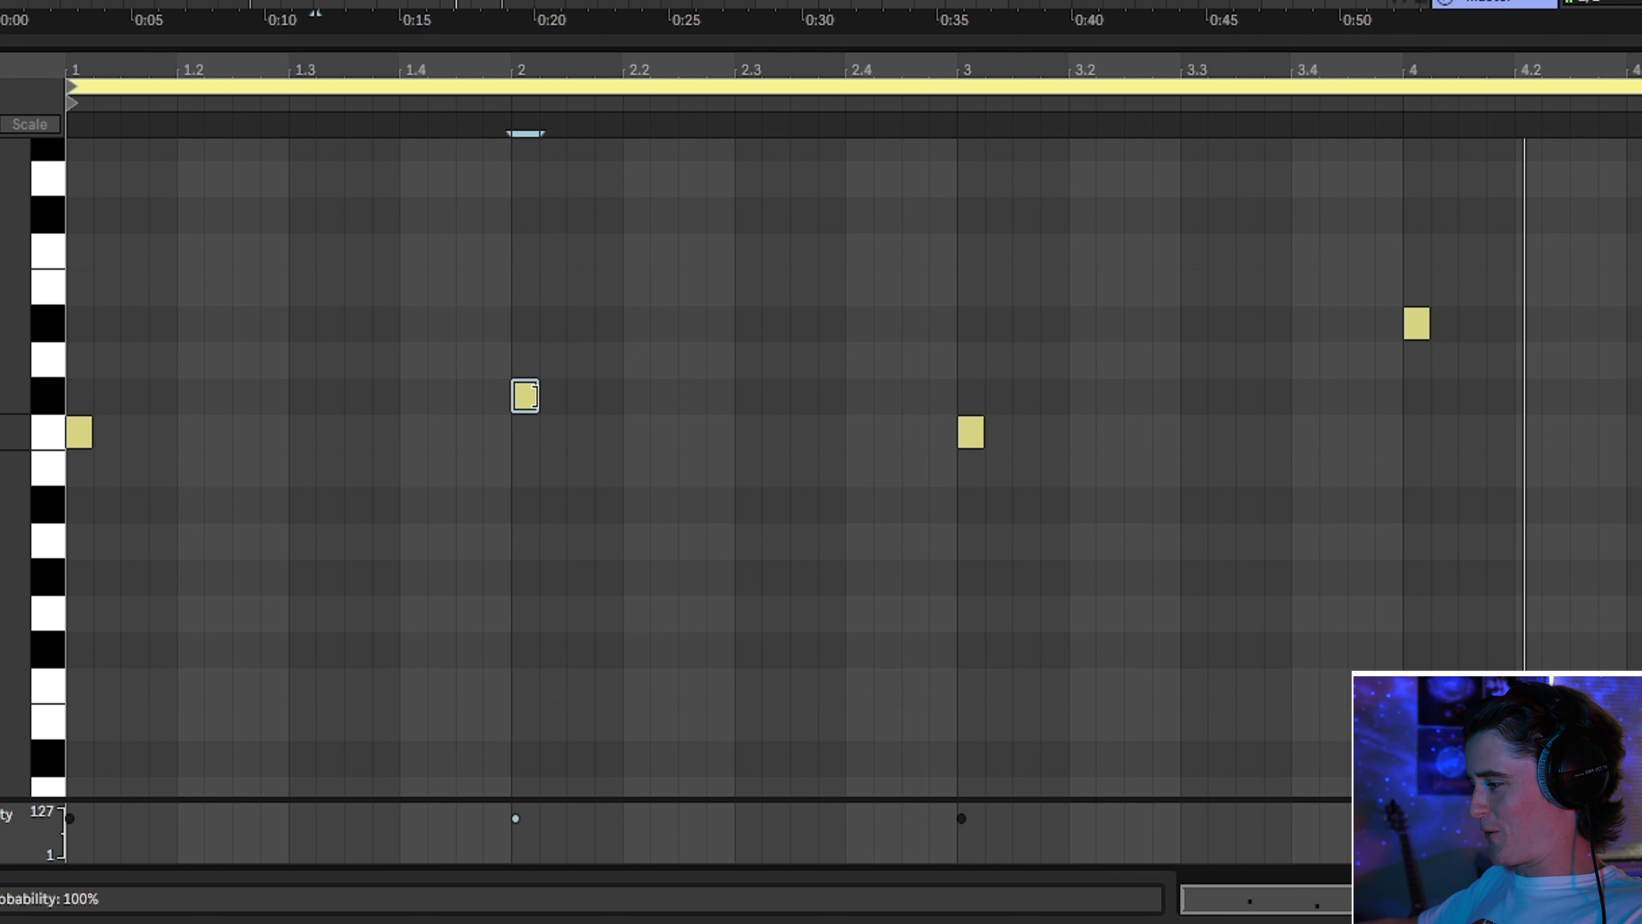
pyautogui.moveTo(525, 395); pyautogui.dragTo(541, 322)
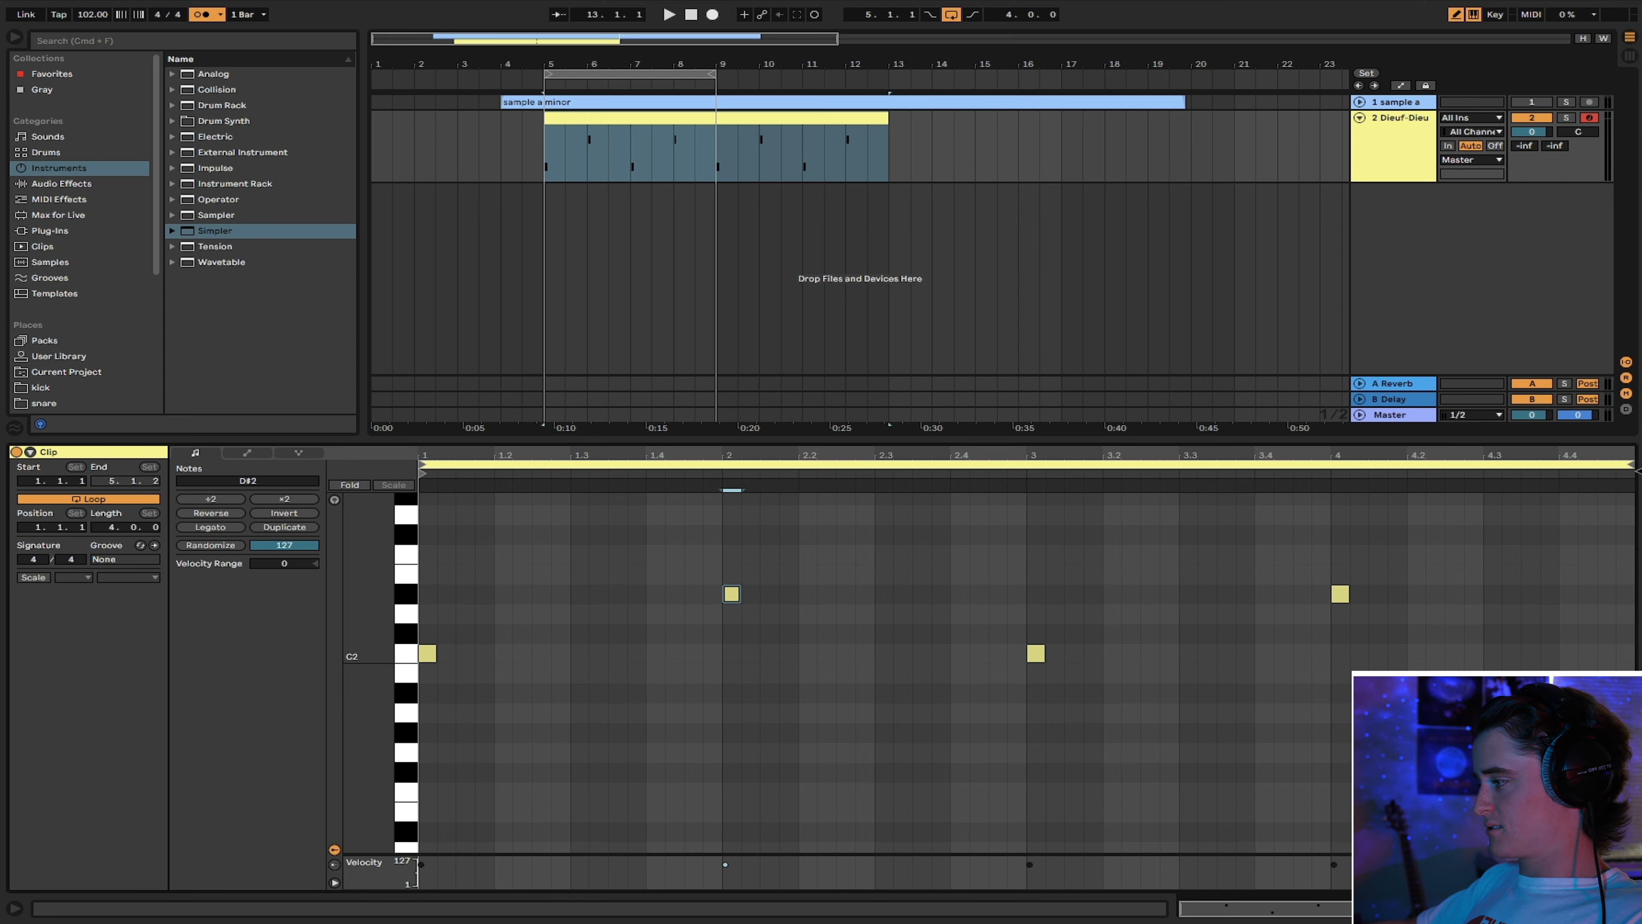
pyautogui.moveTo(1629, 460); pyautogui.dragTo(1629, 461)
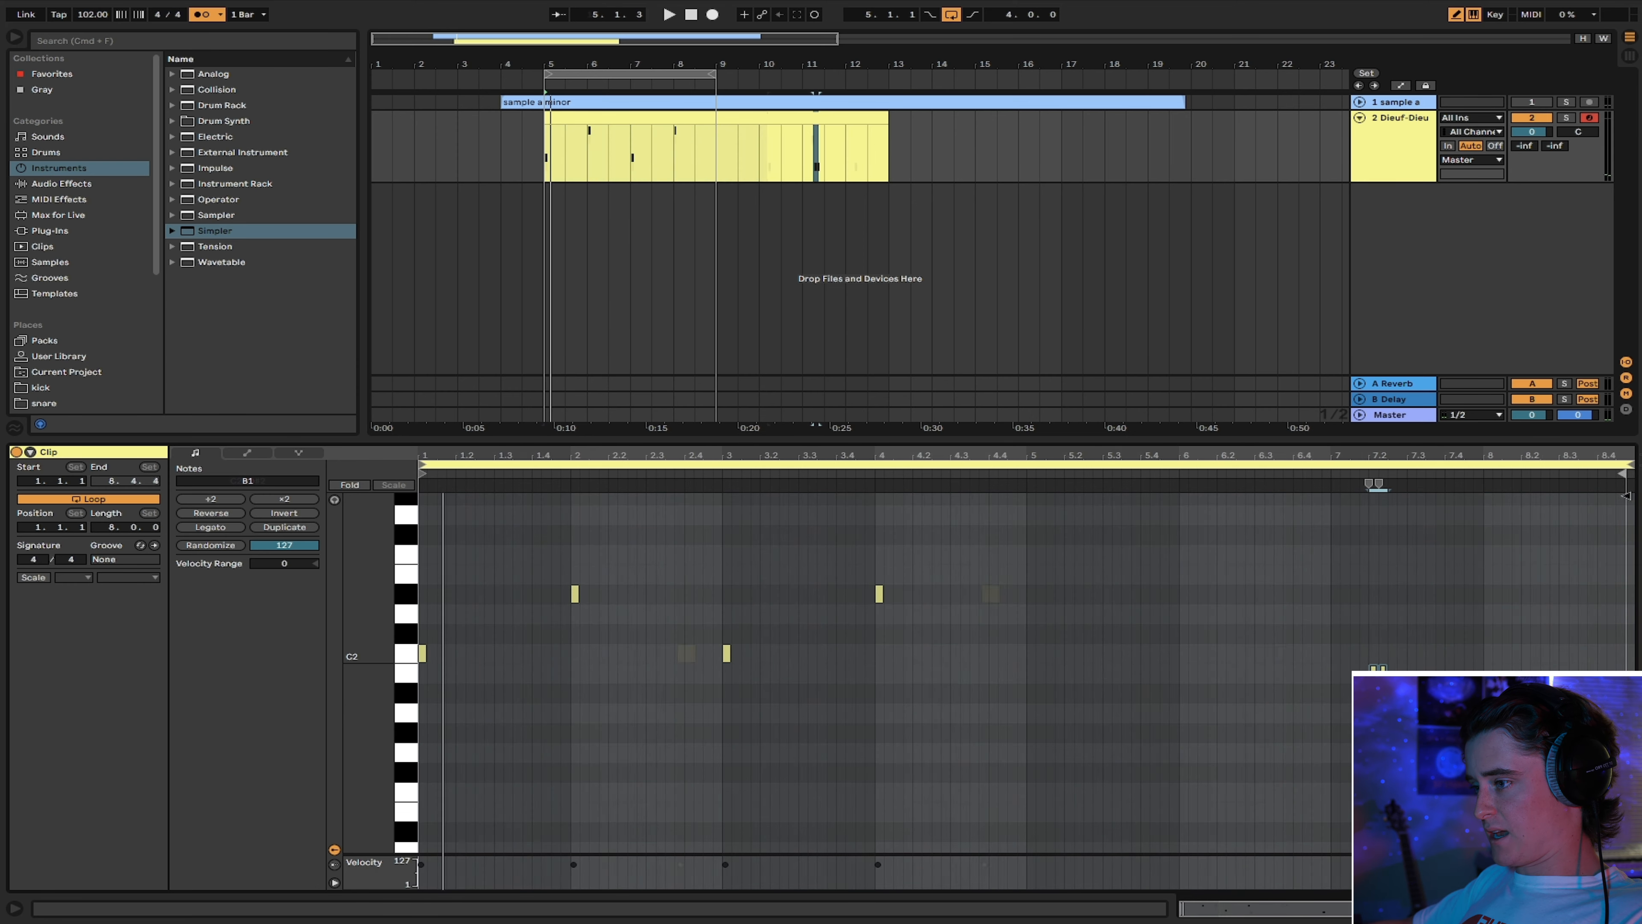
# Try extra off-beat notes between the main chops of the clip and undo them
pyautogui.click(1370, 668)
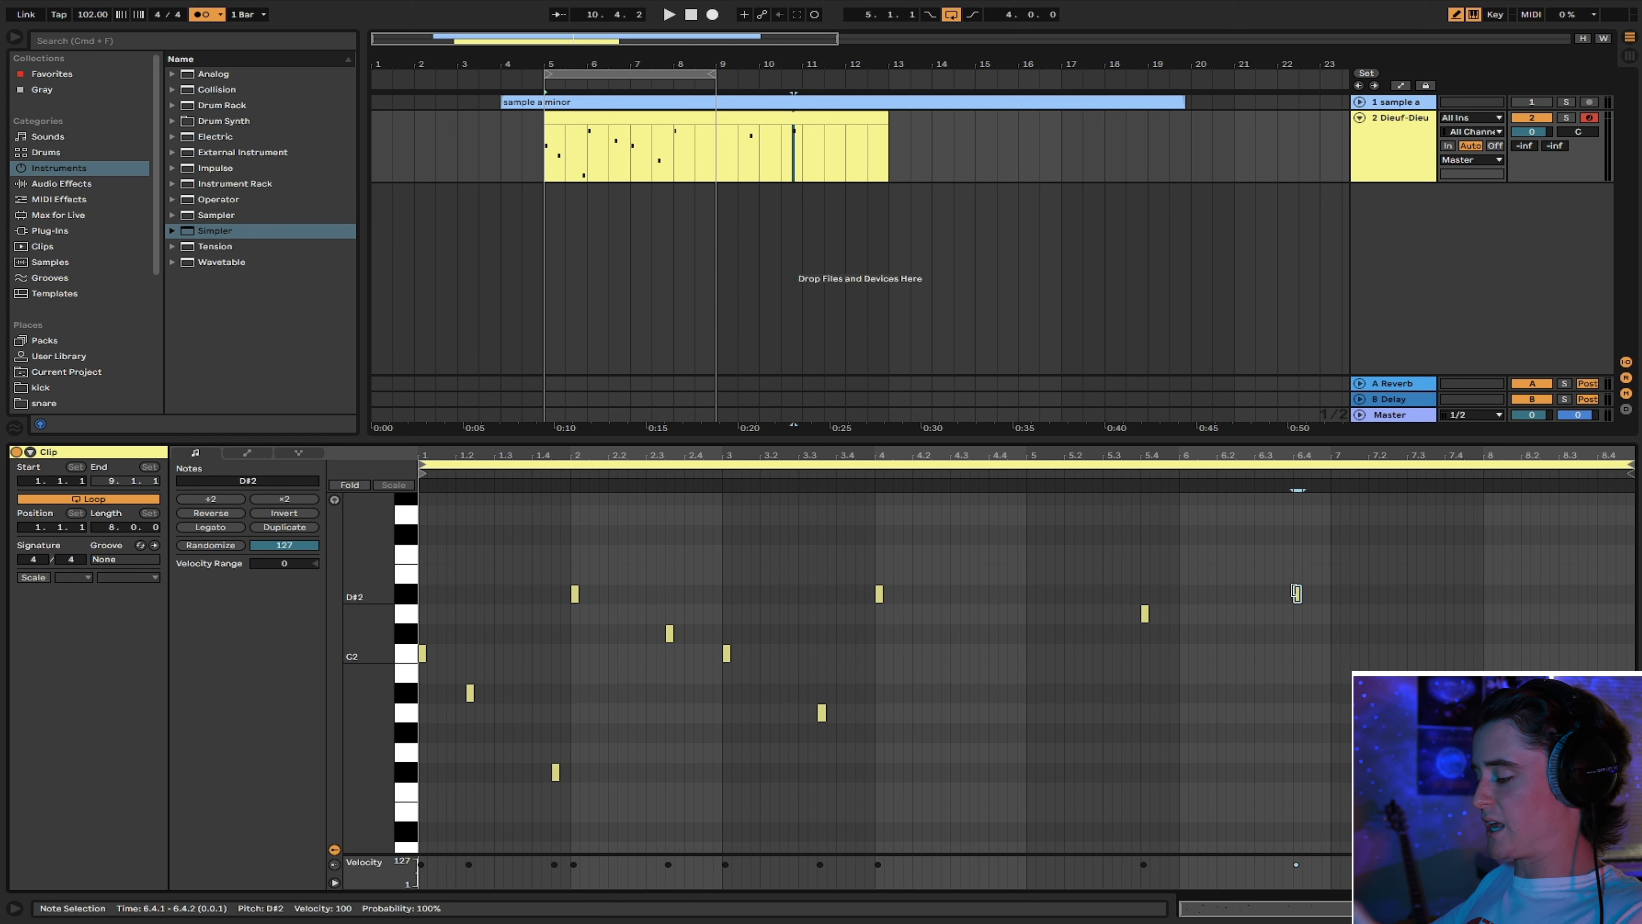
pyautogui.press('super+z')
pyautogui.press('super+z')
pyautogui.press('super+z')
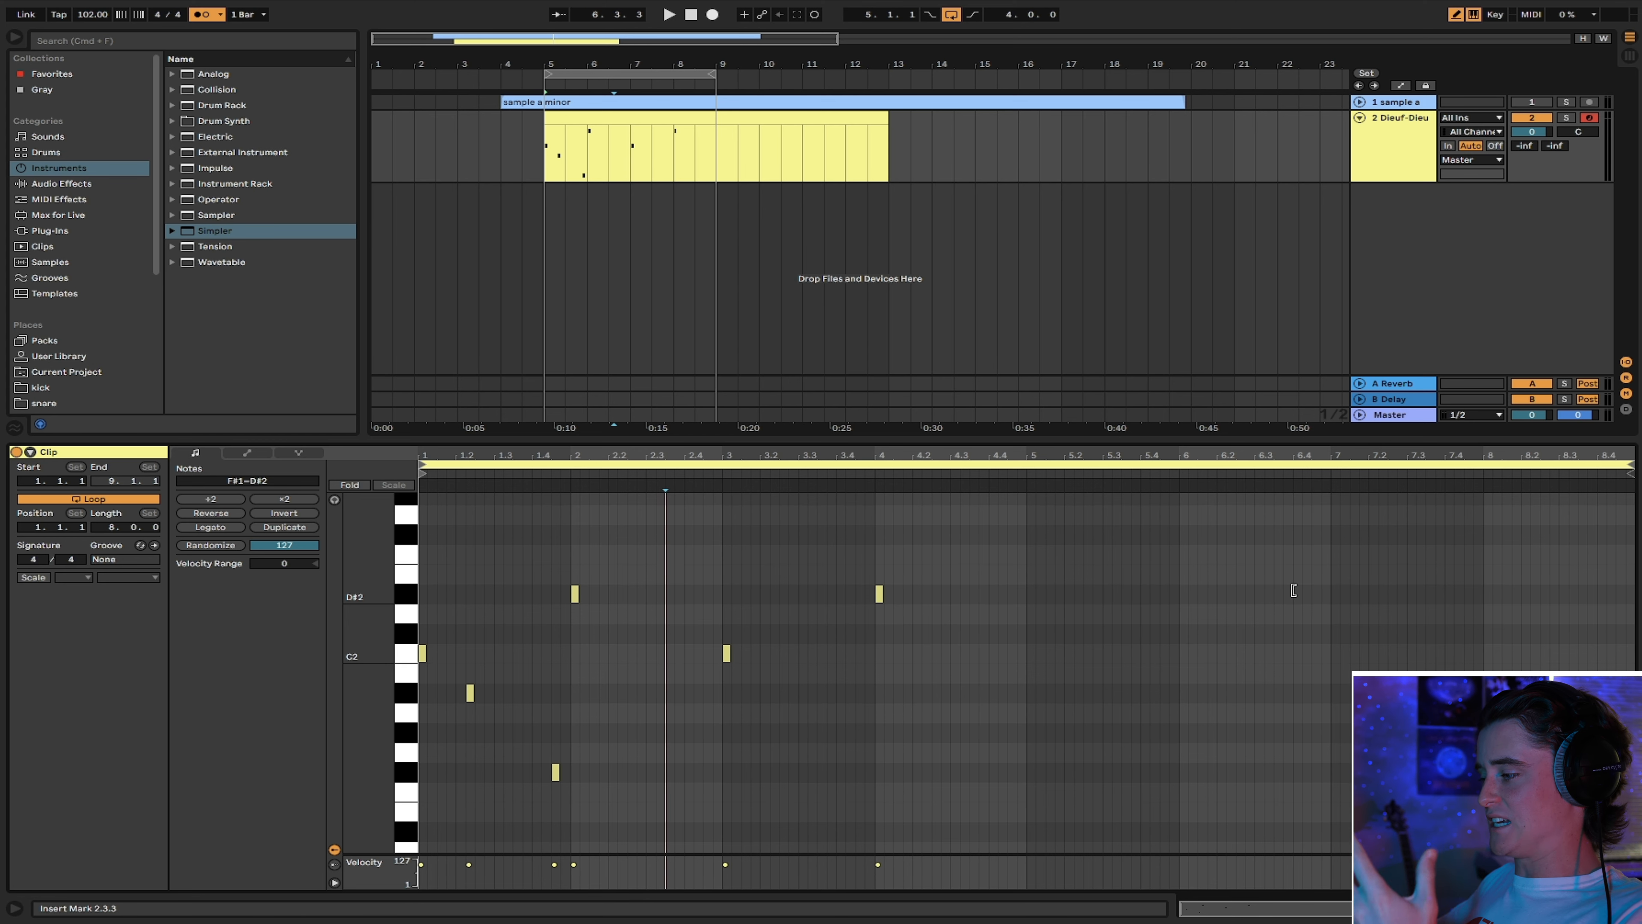
pyautogui.press('super+z')
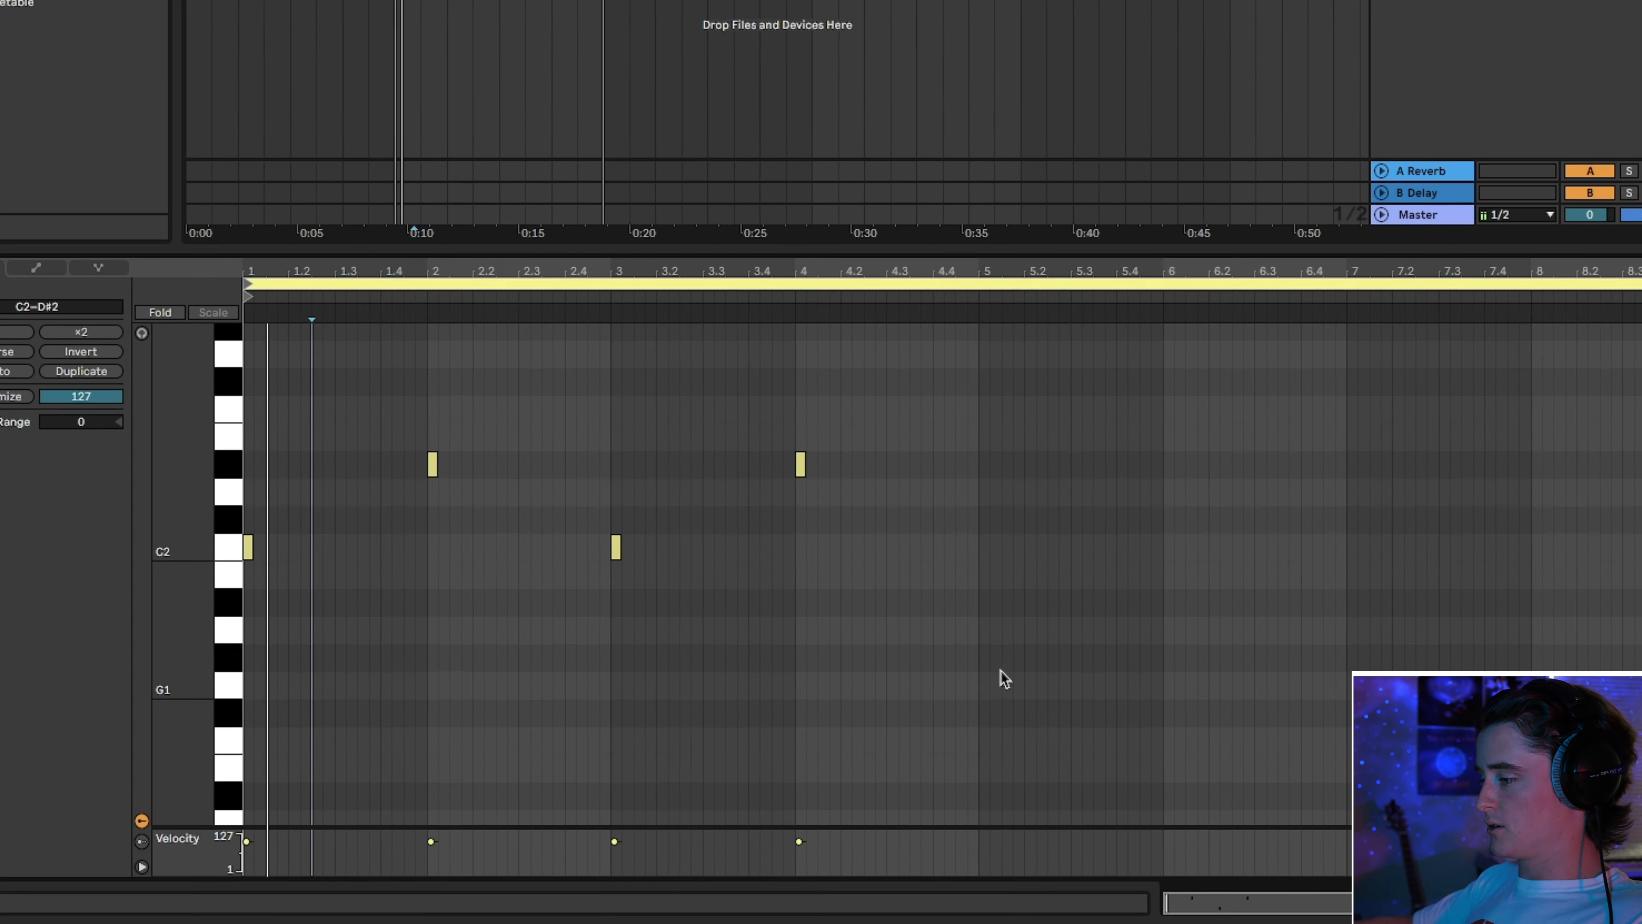
# Lengthen all four notes to one full bar each and duplicate the pattern into bars 5 to 8
pyautogui.press('super+a')
pyautogui.moveTo(76, 441); pyautogui.dragTo(280, 440)
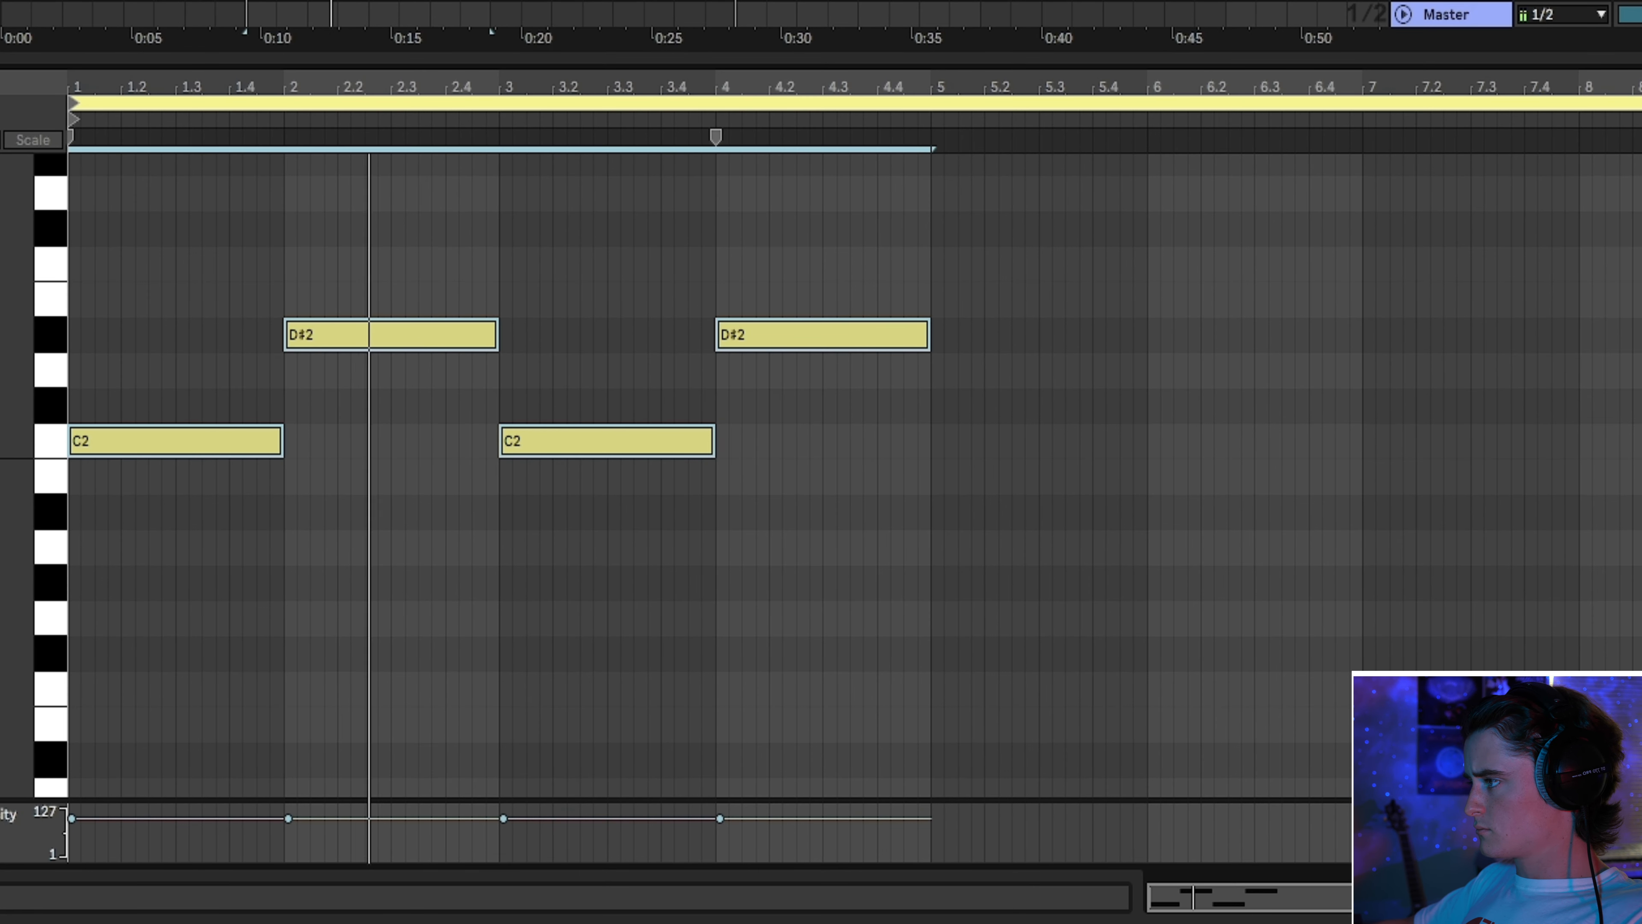
pyautogui.click(773, 440)
pyautogui.moveTo(814, 477); pyautogui.dragTo(182, 228)
pyautogui.hotkey('ctrl', 'd')
# Try lowering the D#2 note in bar 6 by two semitones
pyautogui.click(1274, 527)
pyautogui.click(1236, 334)
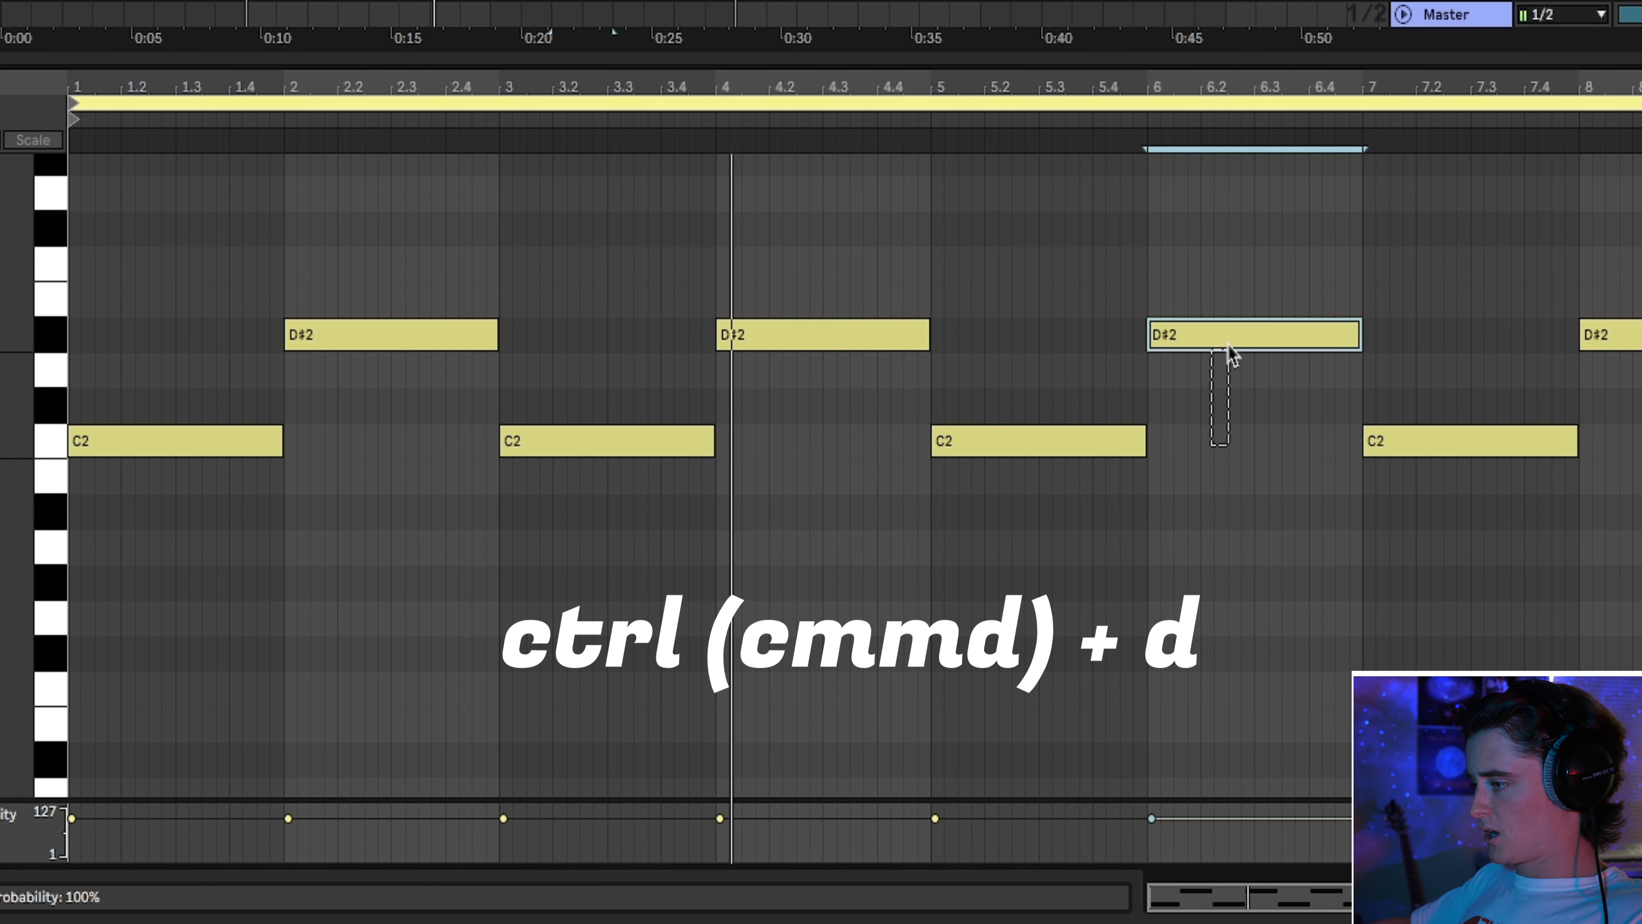
pyautogui.press('Down')
pyautogui.press('Down')
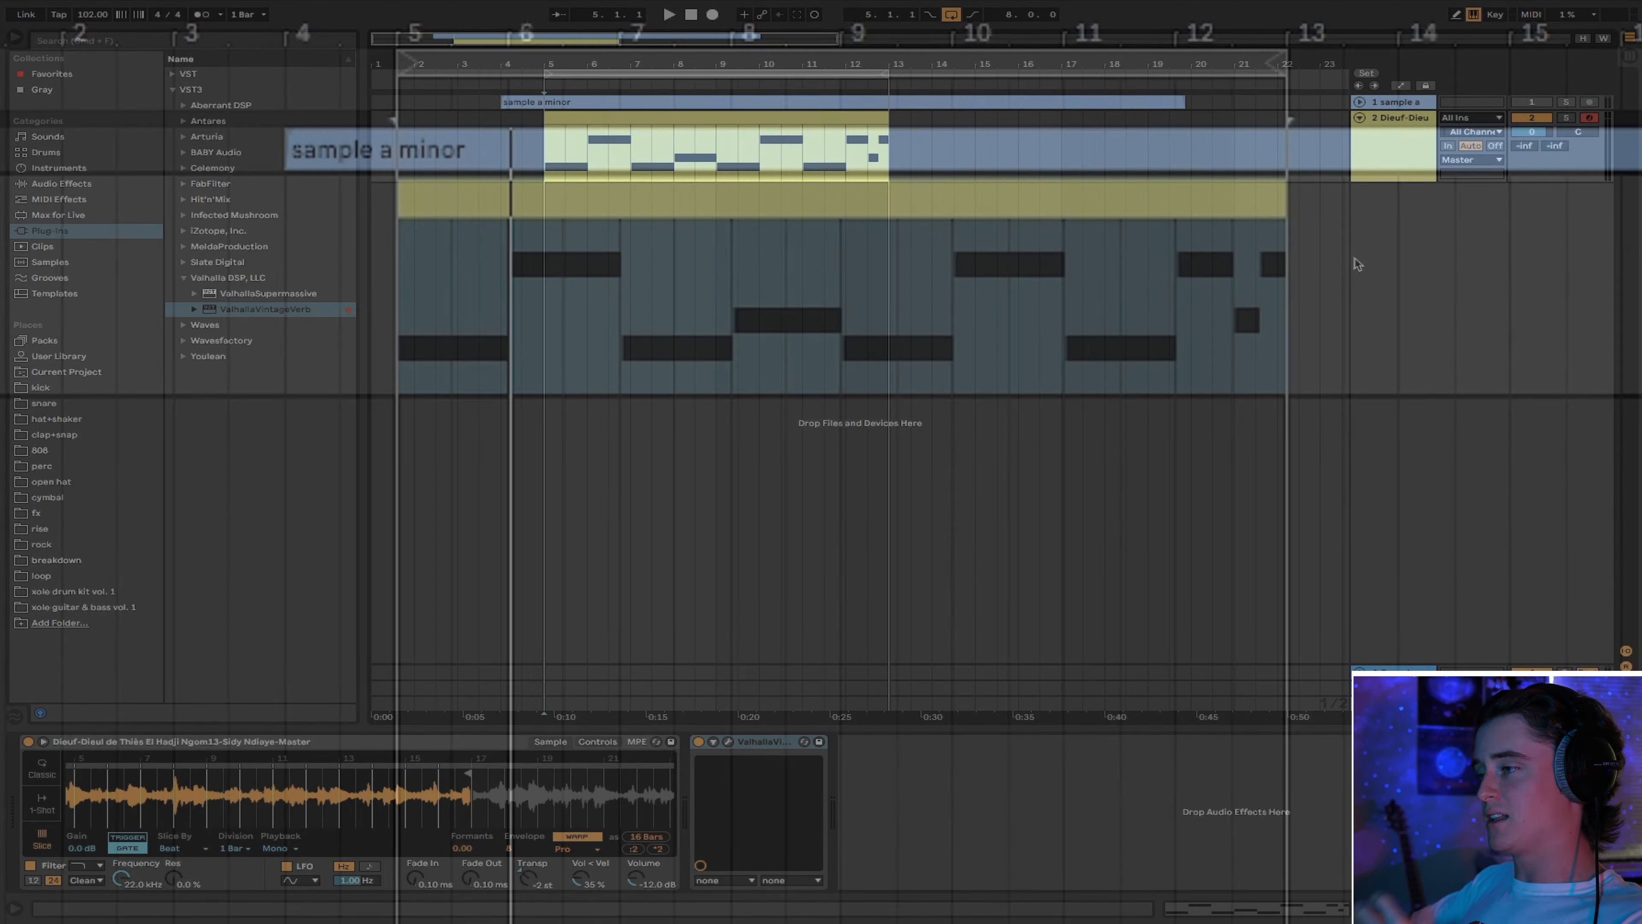
# Insert a new audio track below the Simpler track and open the snare sample folder
pyautogui.rightClick(1409, 247)
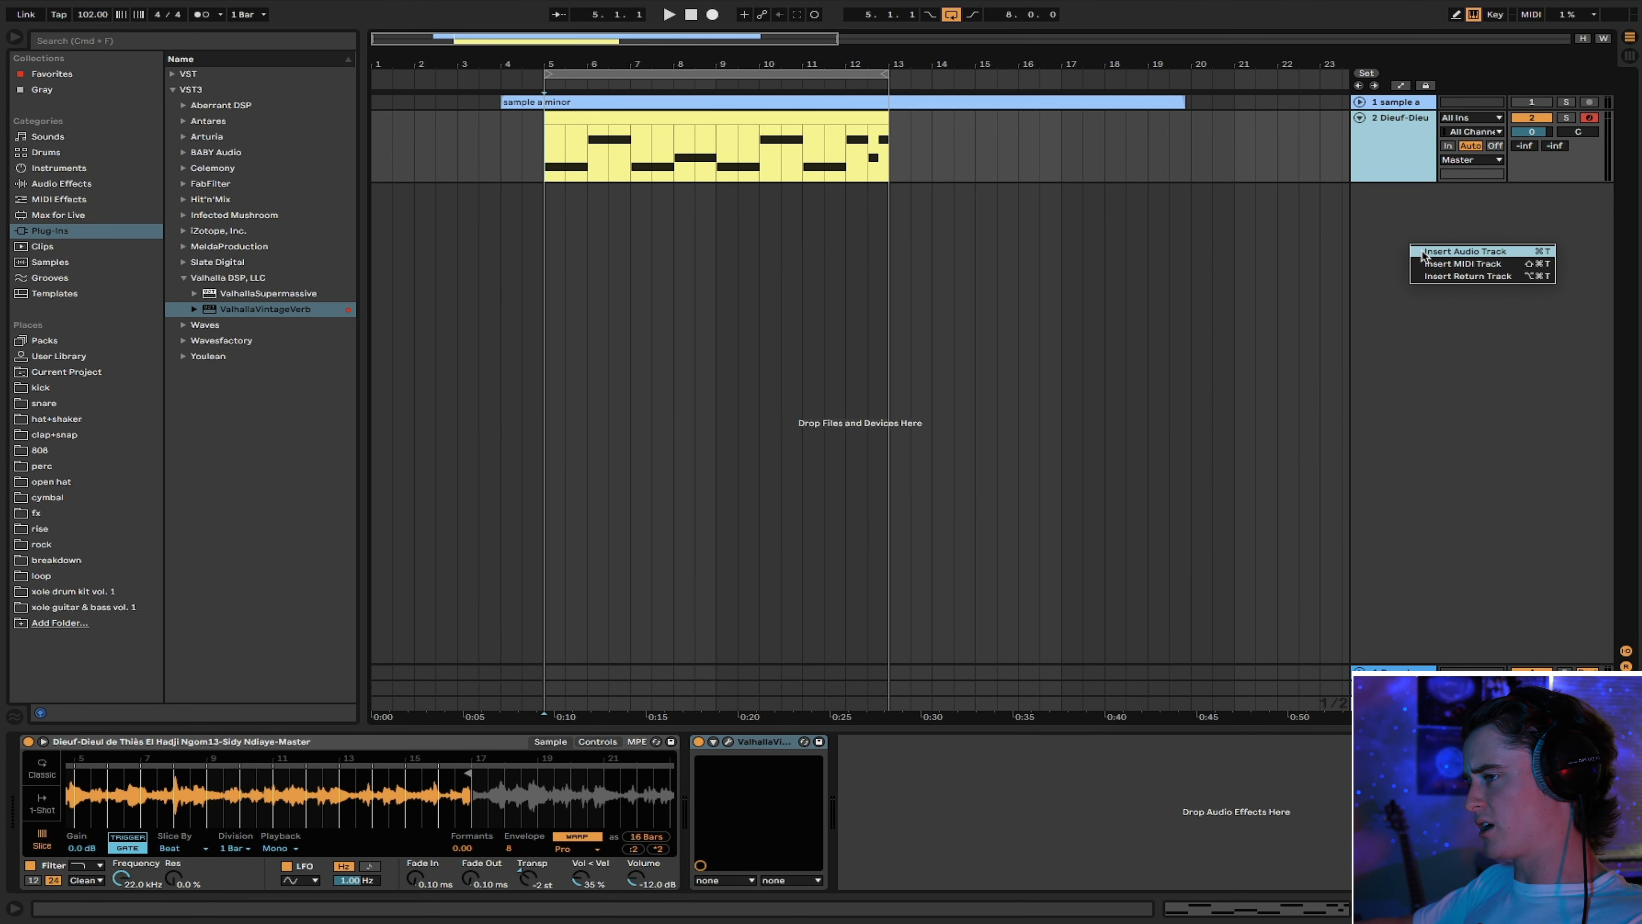
pyautogui.click(1422, 251)
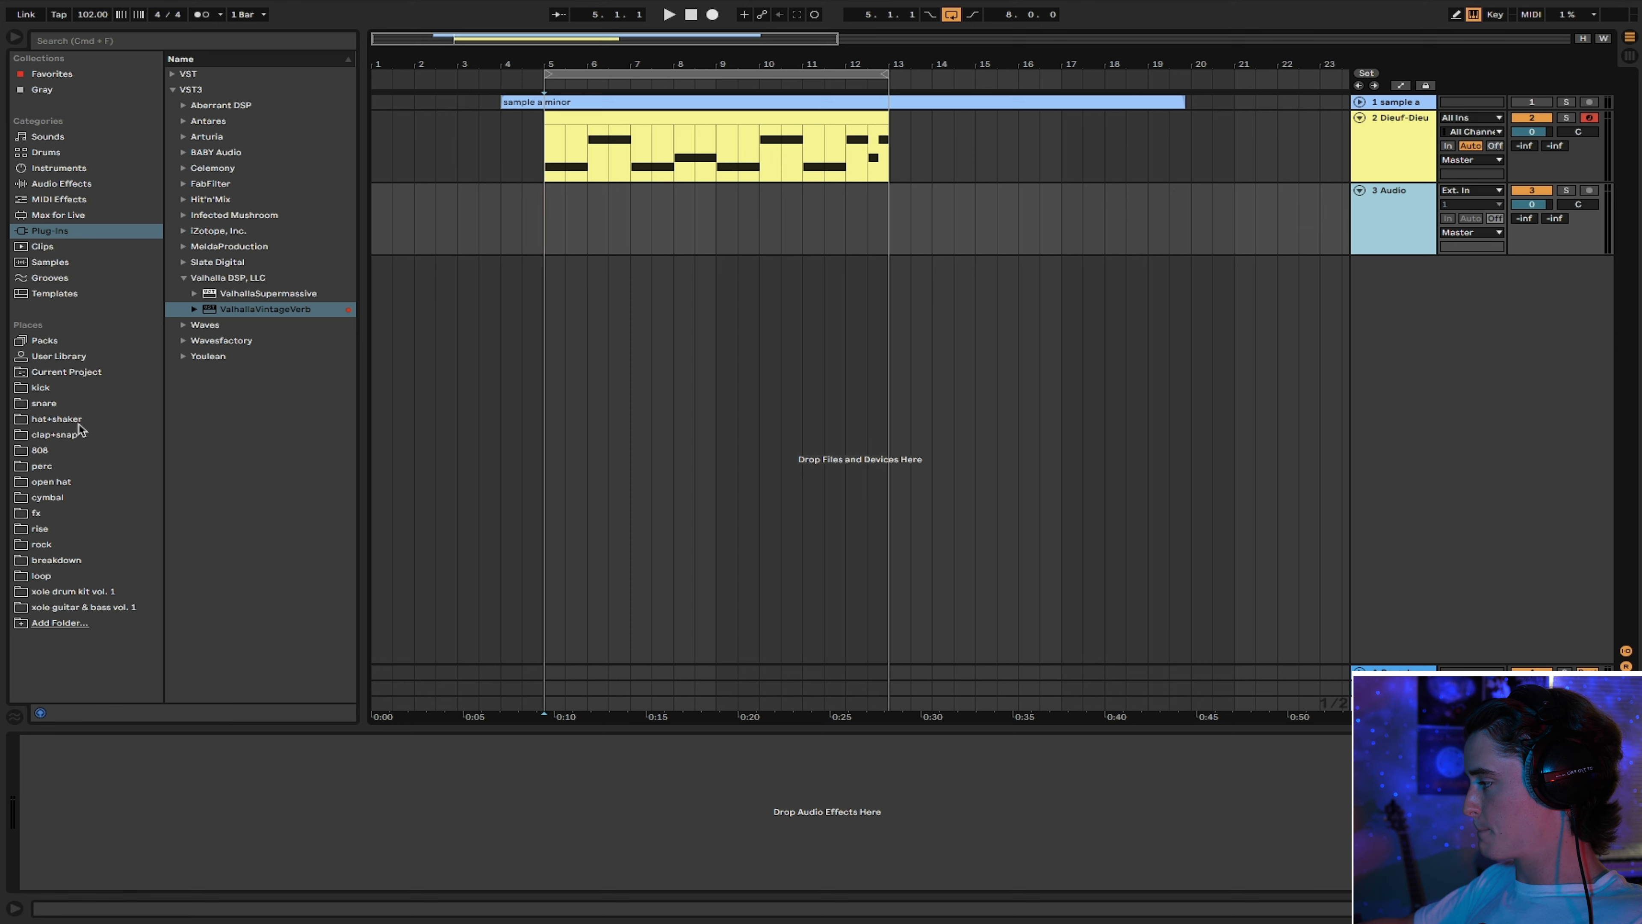
pyautogui.click(48, 404)
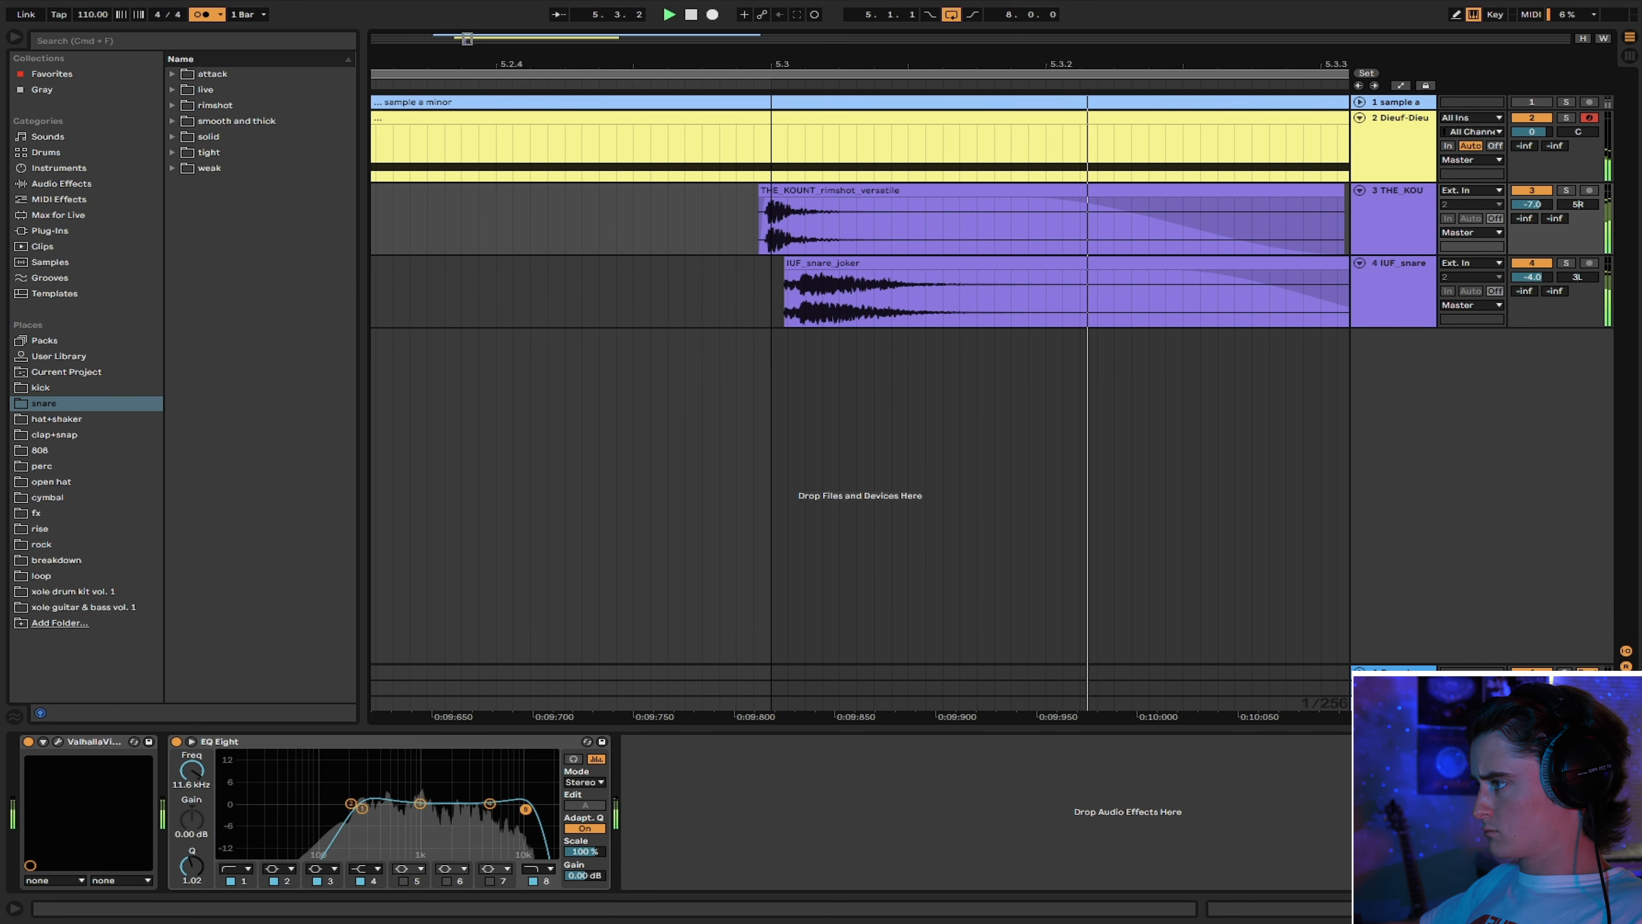
# Nudge the IUF_snare_joker clip slightly earlier toward the rimshot hit and play the loop from bar 5
pyautogui.moveTo(872, 267); pyautogui.dragTo(846, 268)
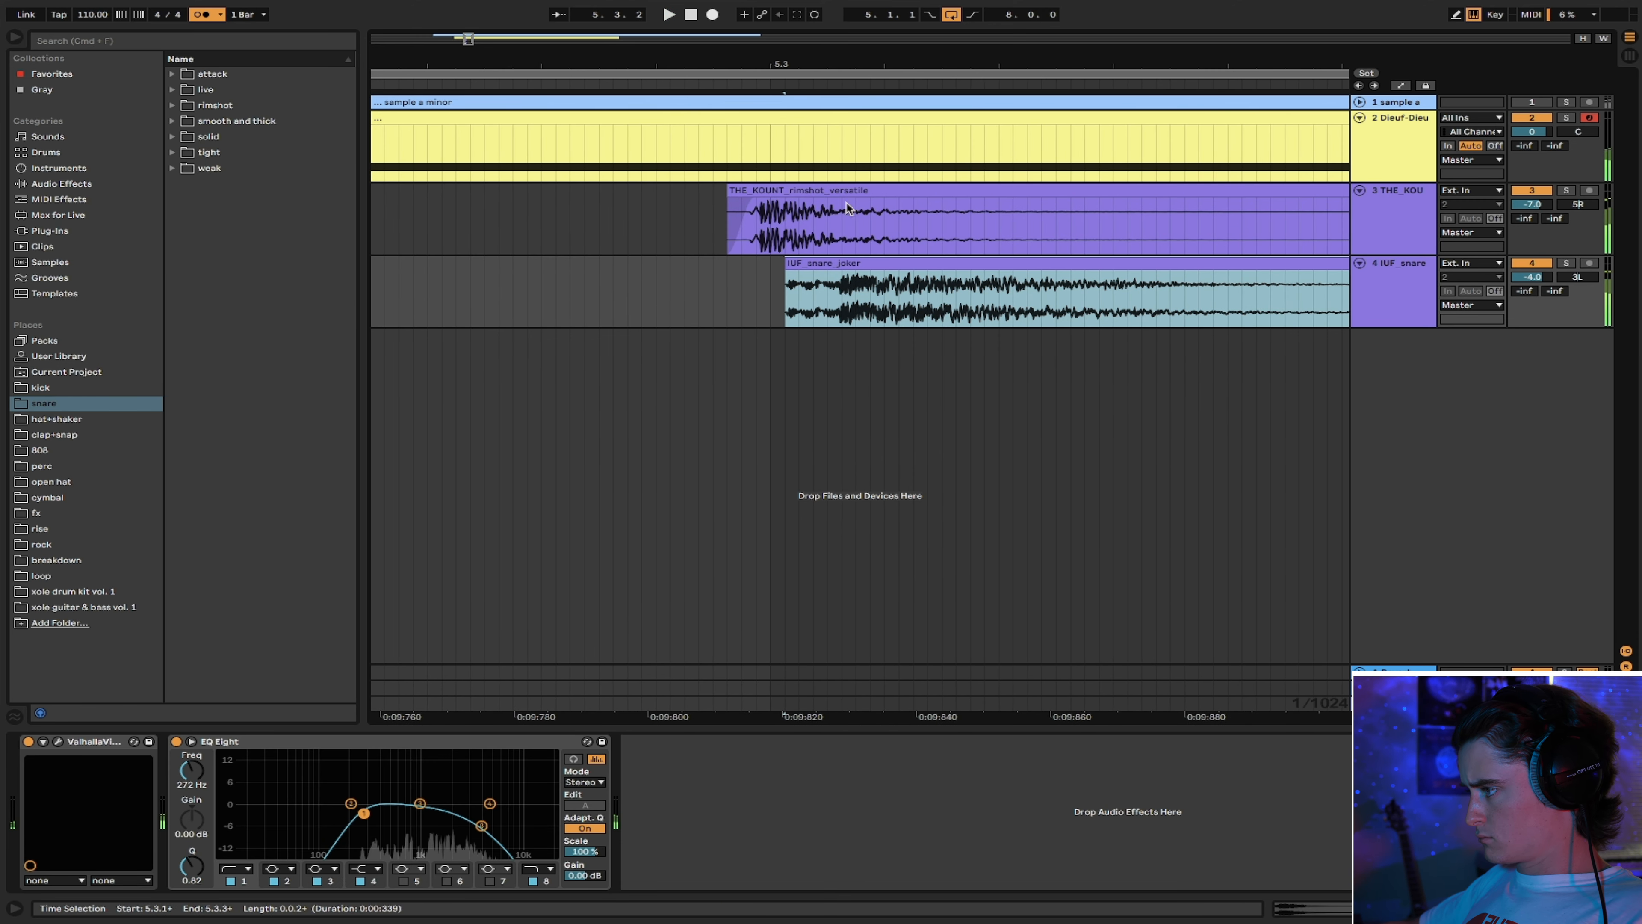
pyautogui.moveTo(845, 66); pyautogui.dragTo(845, 10)
pyautogui.press('space')
pyautogui.click(542, 224)
pyautogui.press('space')
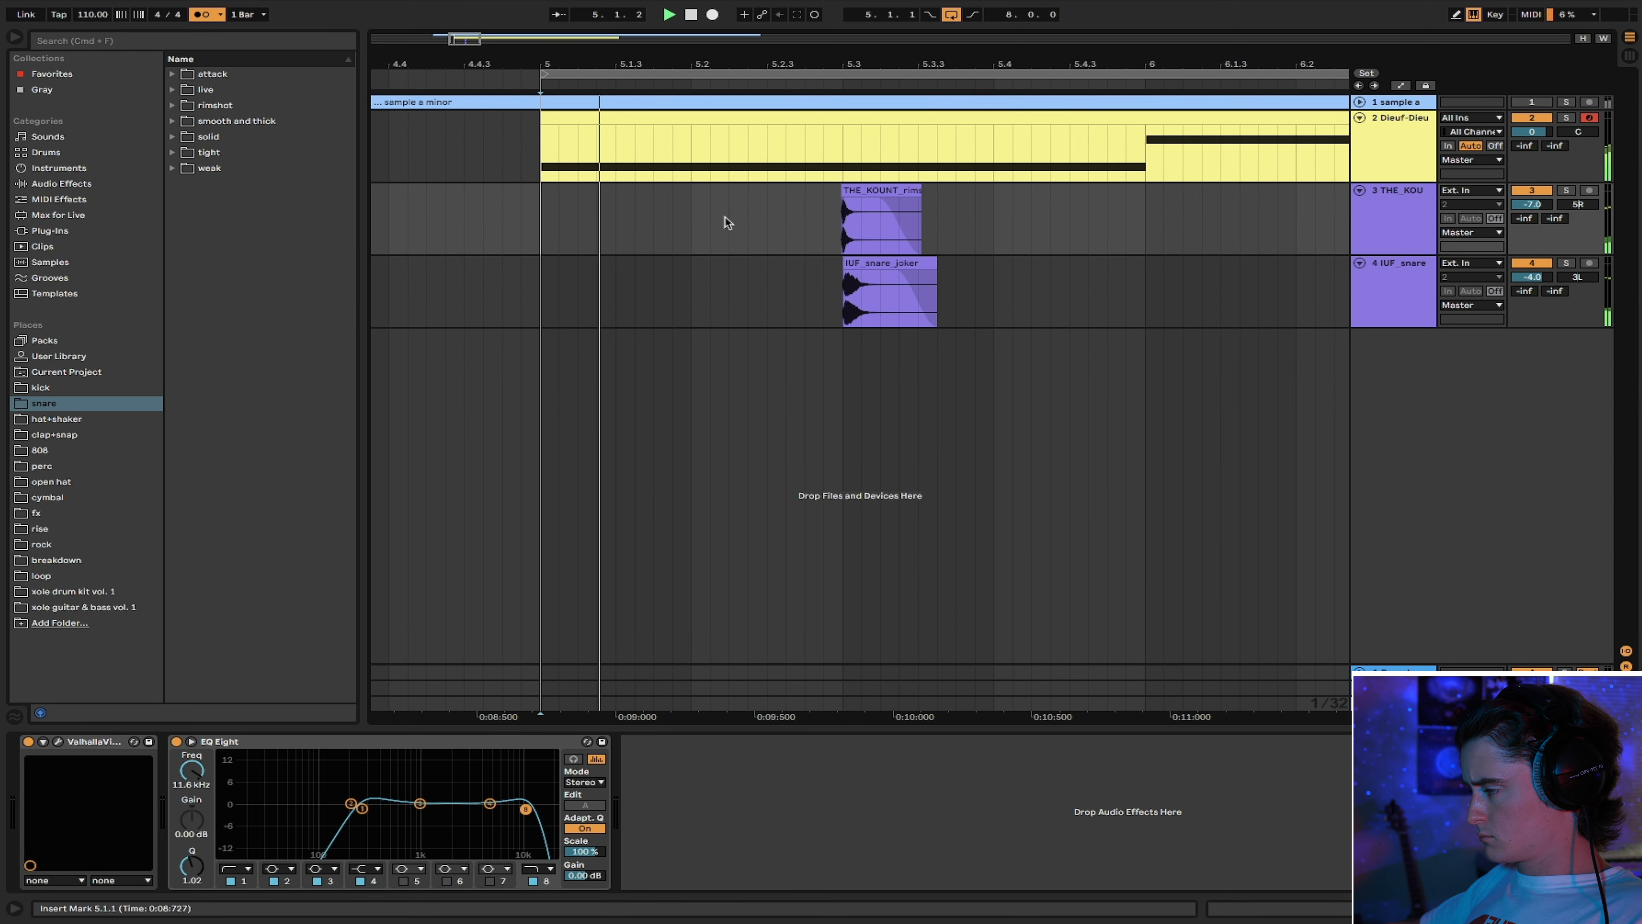
# Duplicate the one-bar rimshot and snare pattern from bar 5 through bar 12, and pan the IUF_snare track to 8L
pyautogui.keyDown('shift'); pyautogui.click(1143, 272); pyautogui.keyUp('shift')
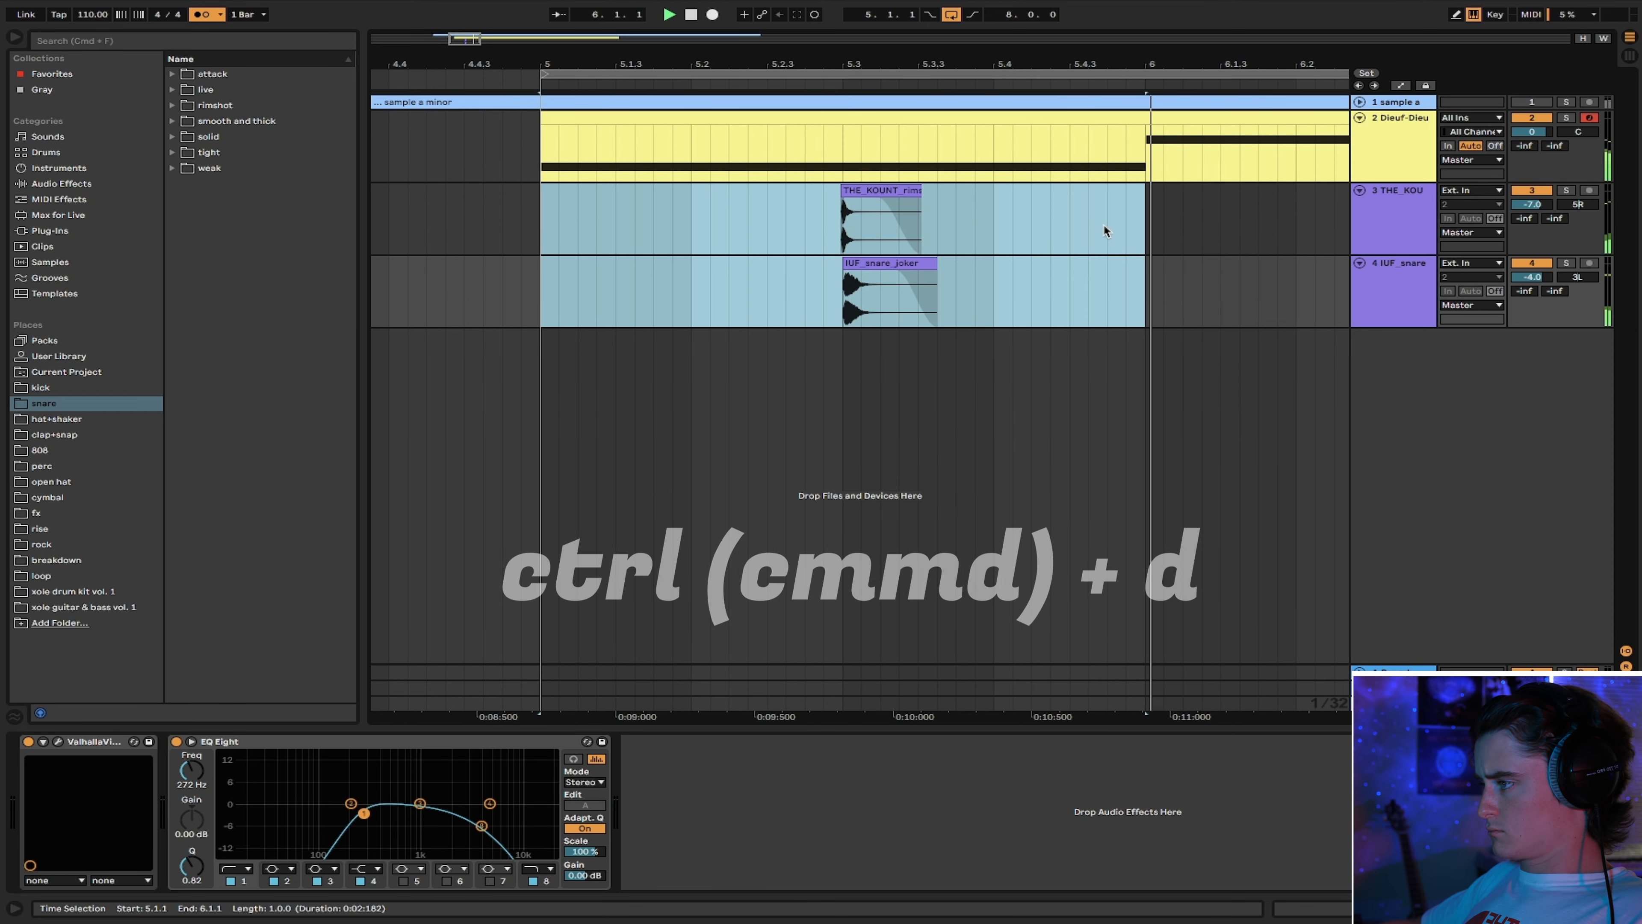
pyautogui.press('super+d')
pyautogui.moveTo(1017, 63); pyautogui.dragTo(753, 63)
pyautogui.press('super+d')
pyautogui.press('super+d')
pyautogui.press('super+d')
pyautogui.press('super+d')
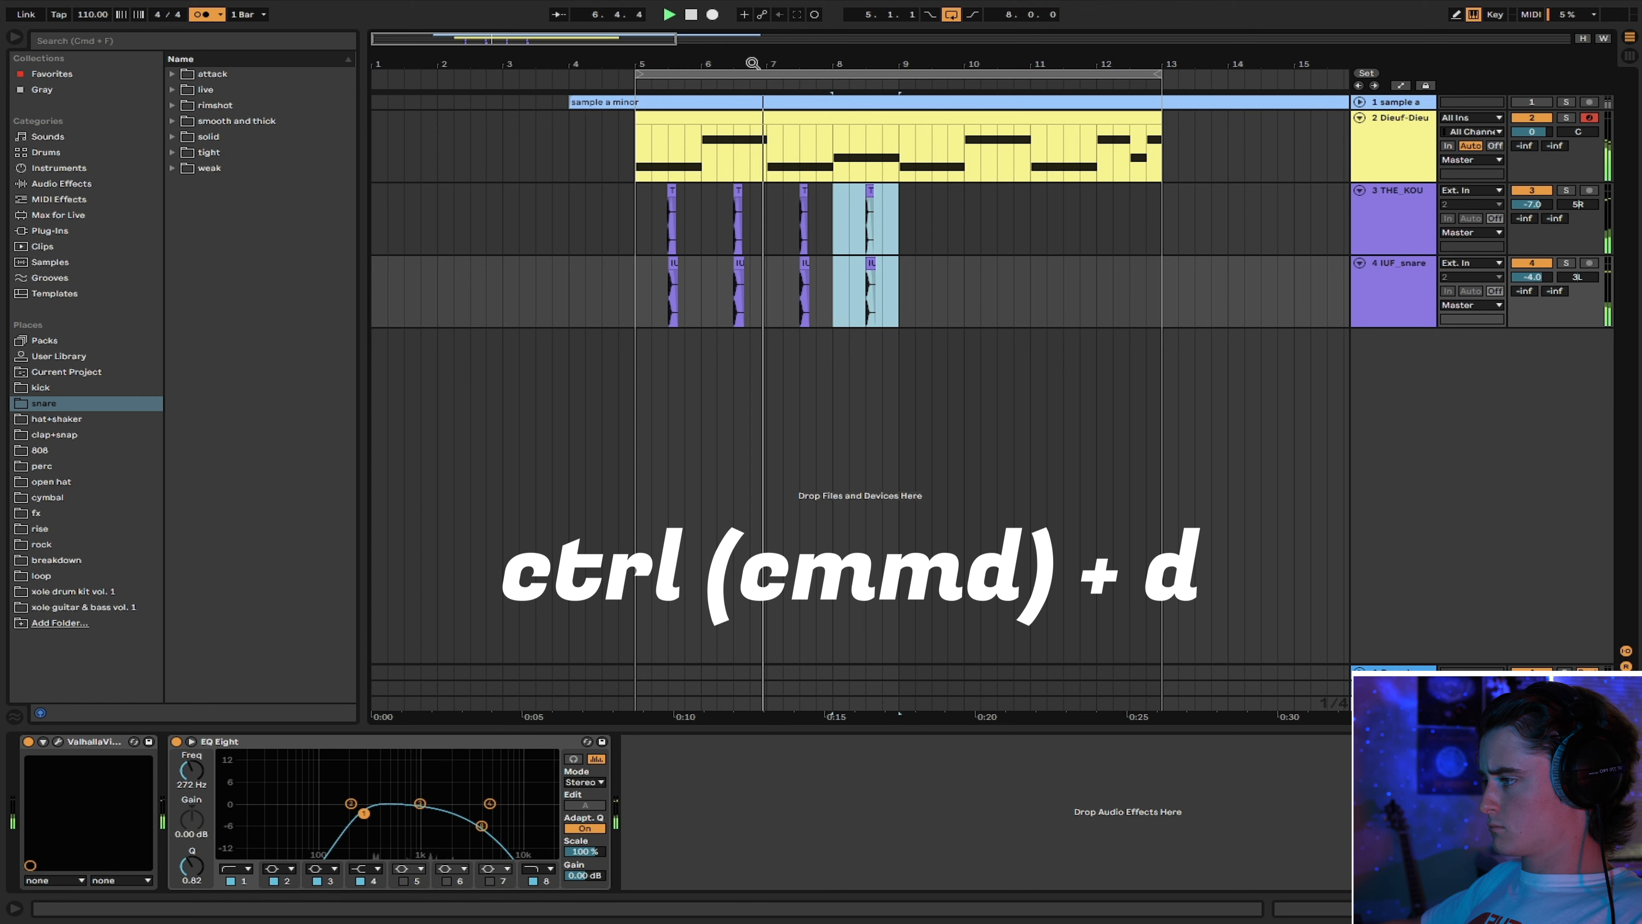
pyautogui.press('super+d')
pyautogui.press('super+d')
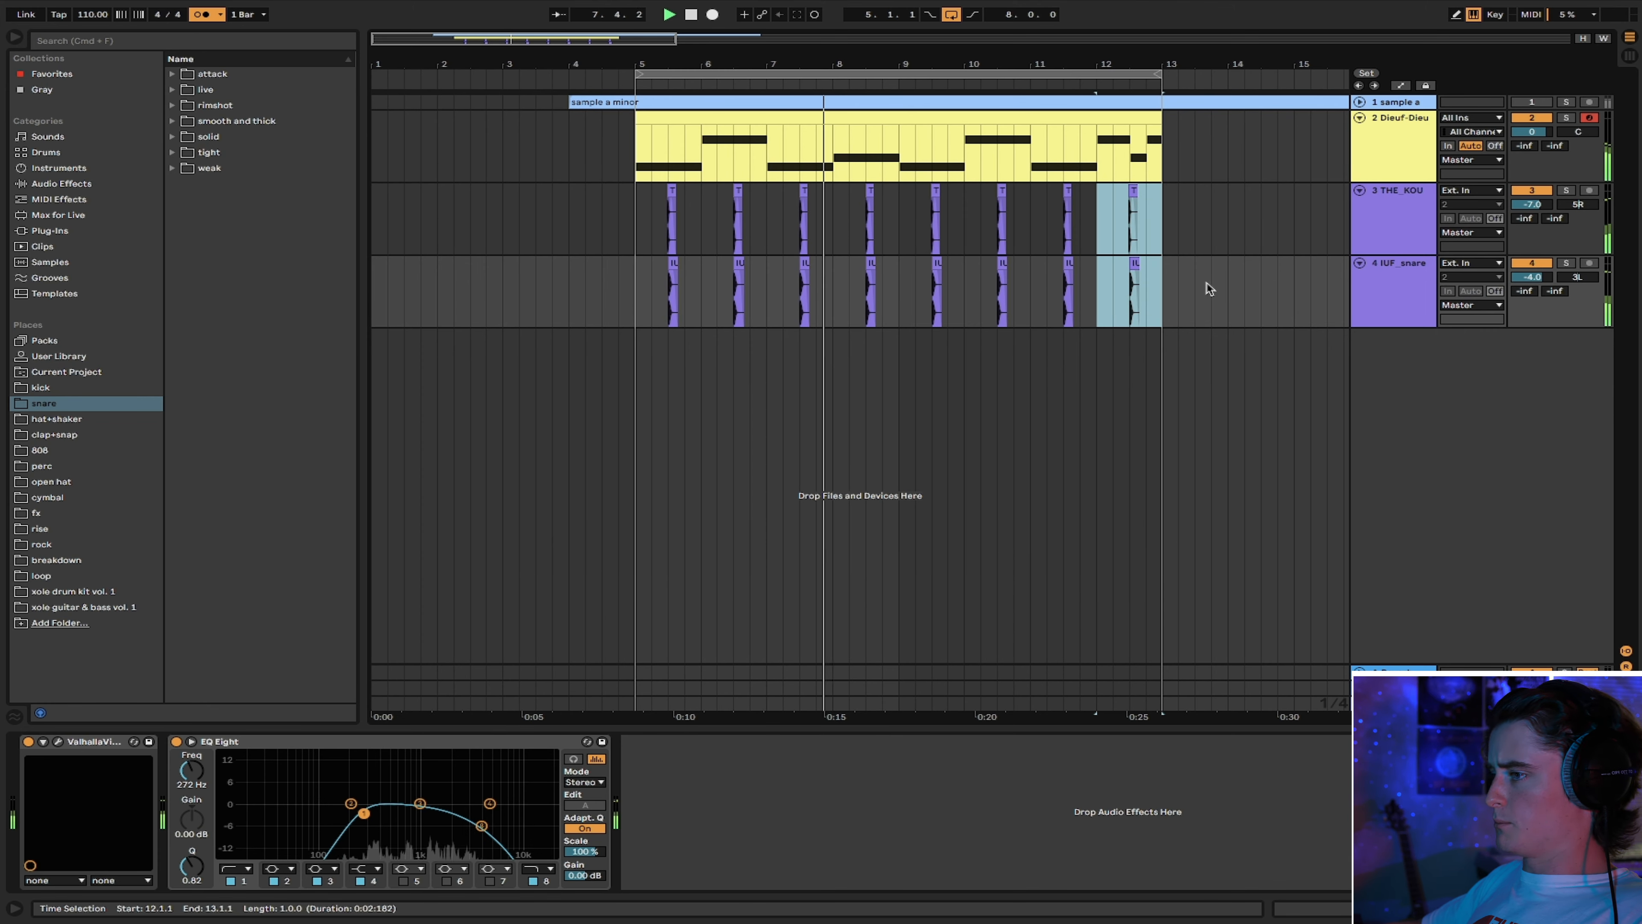
pyautogui.moveTo(1576, 278); pyautogui.dragTo(1576, 282)
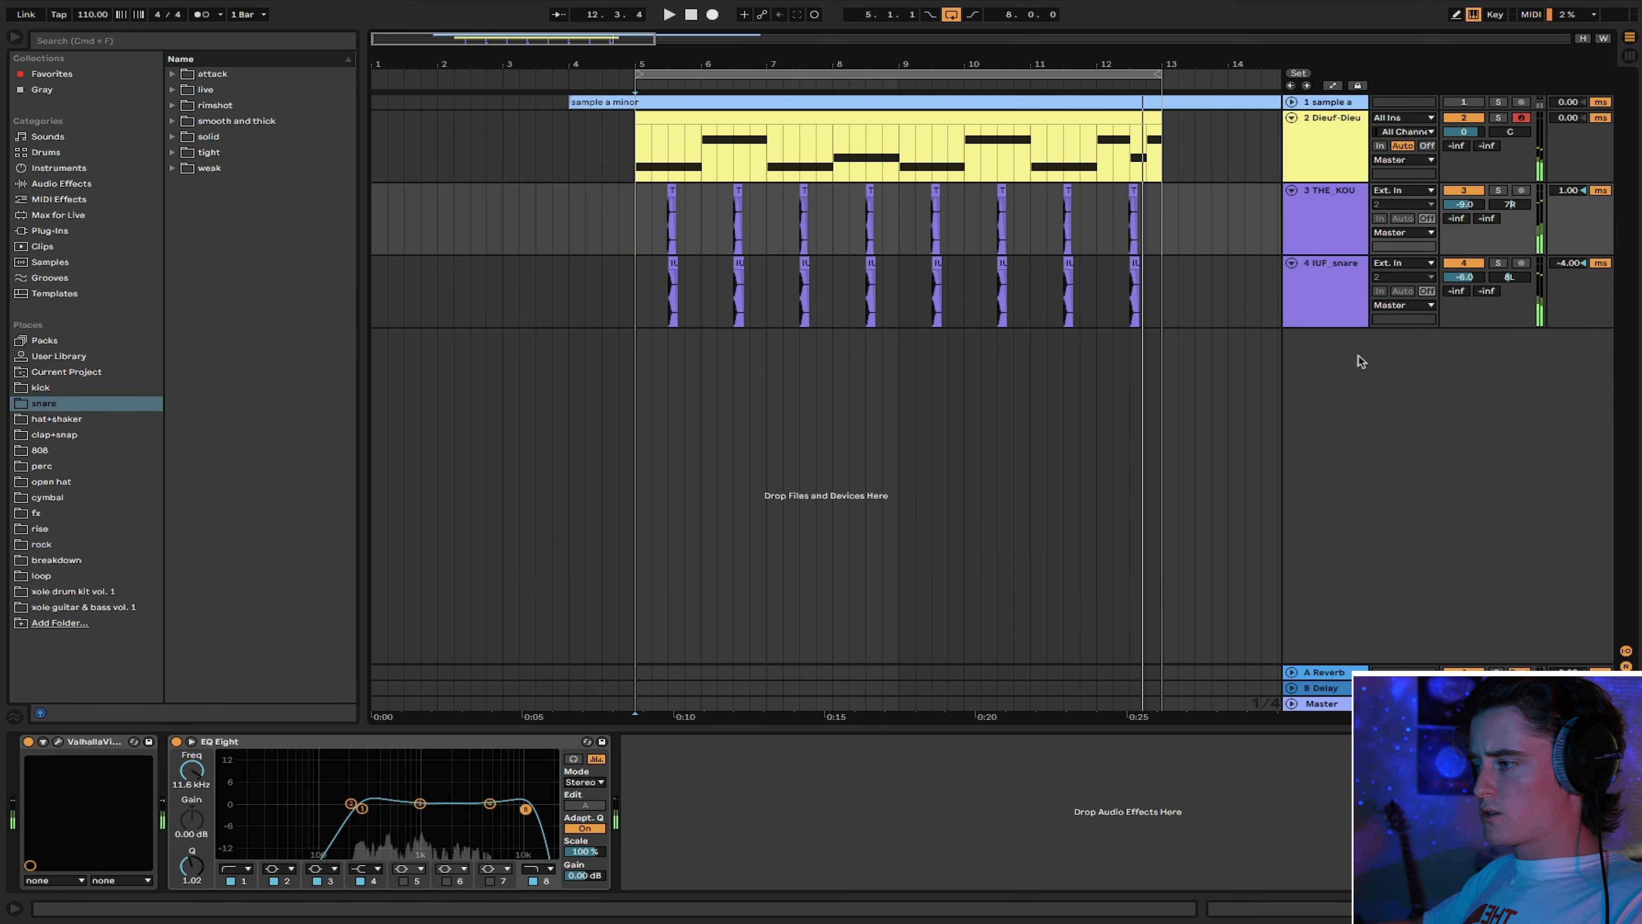
# Insert a new audio track below the snare track and open the shaker subfolder of the hat+shaker samples
pyautogui.rightClick(1360, 361)
pyautogui.click(1379, 366)
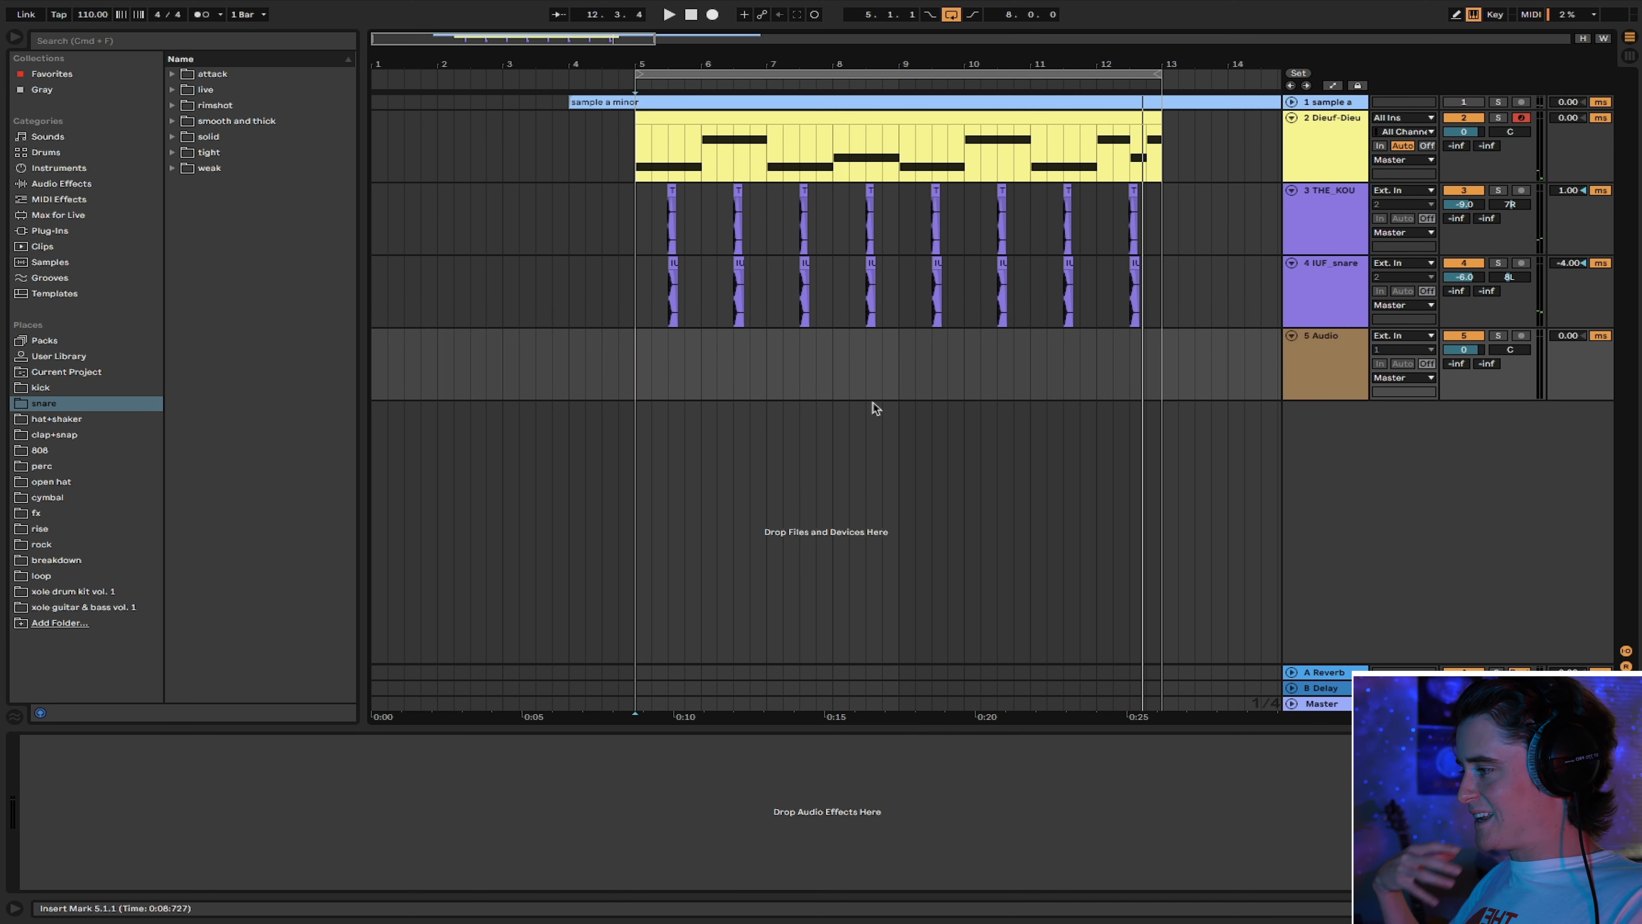
pyautogui.click(56, 421)
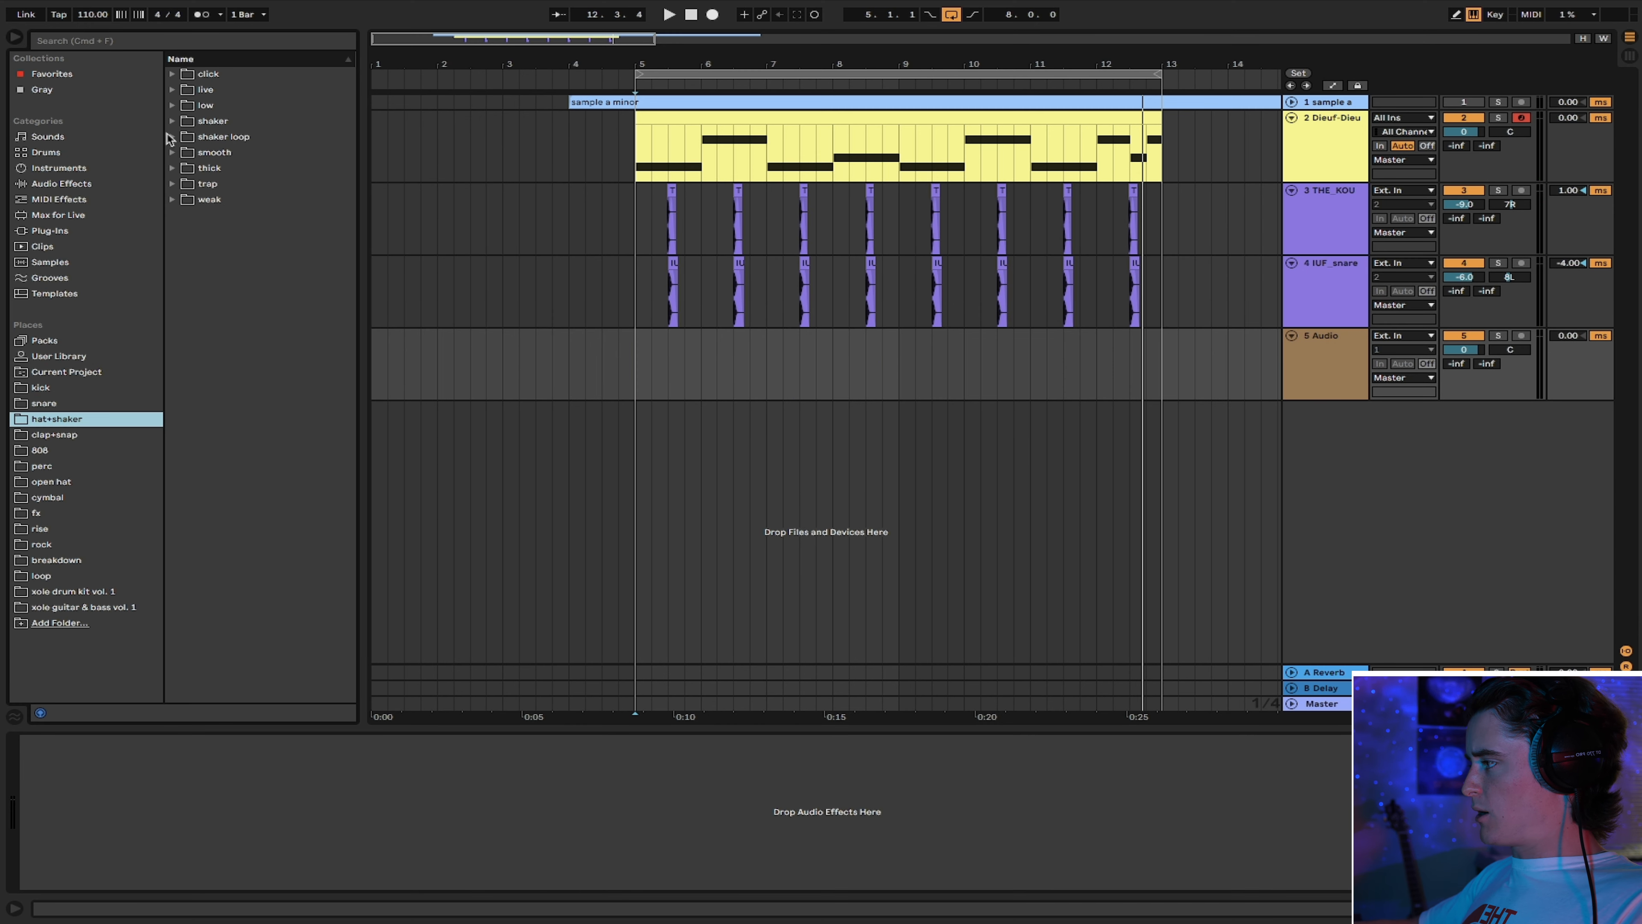
pyautogui.click(172, 122)
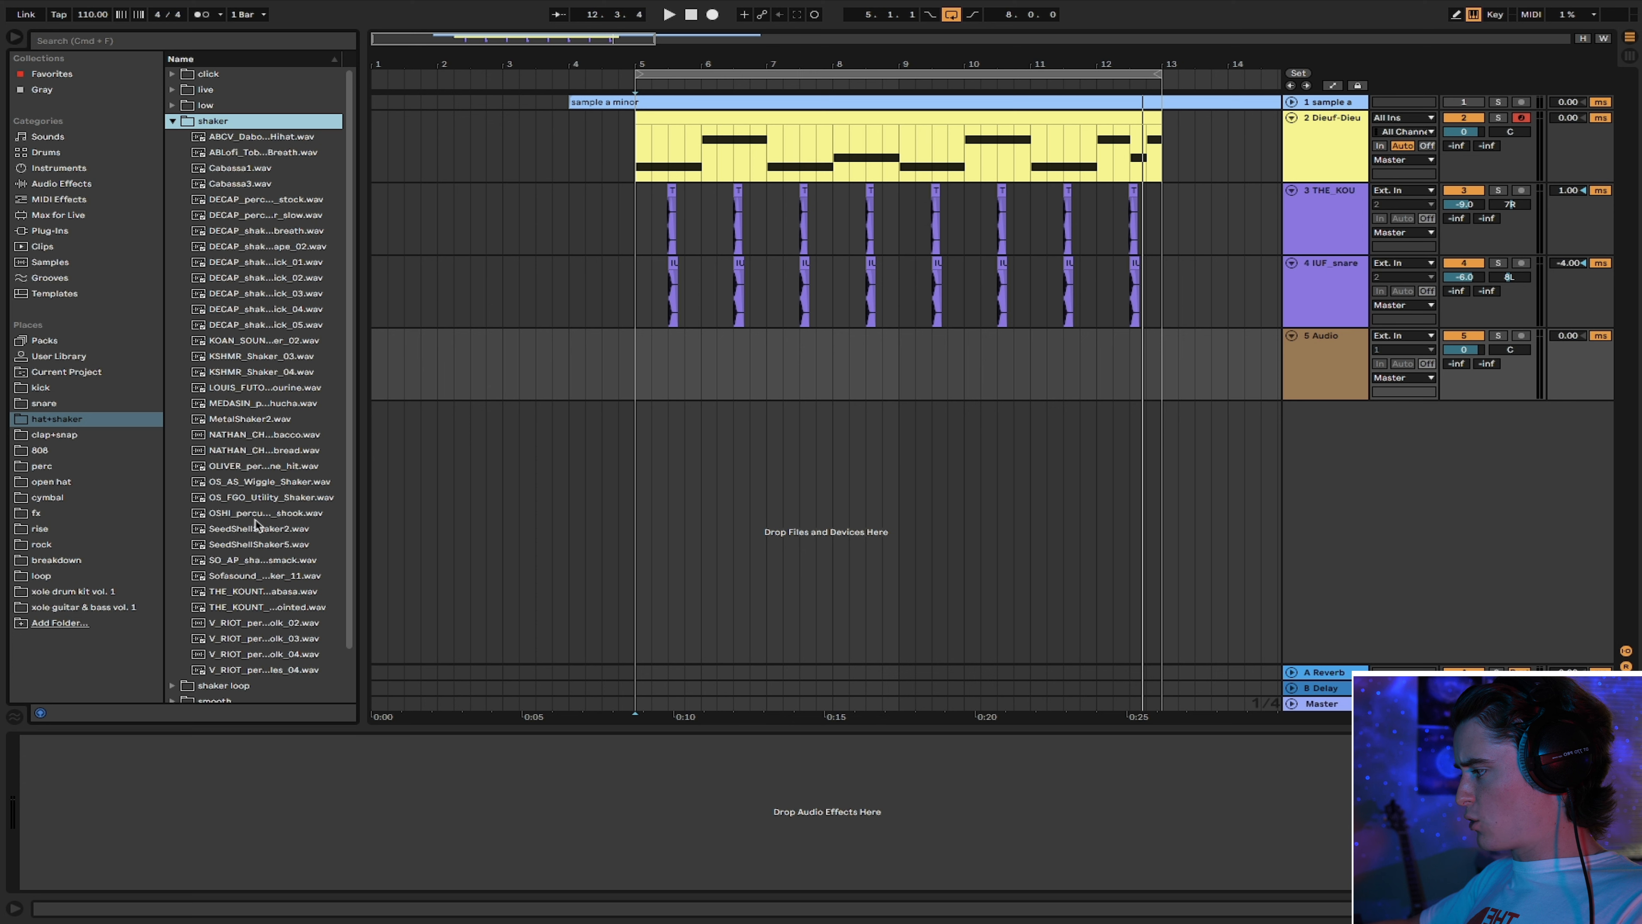
# Audition several shaker samples, including THE_KOUNT, V_RIOT, SeedShellShaker2 and Sofasound sounds
pyautogui.scroll(-2, 255, 524)
pyautogui.click(254, 429)
pyautogui.click(259, 509)
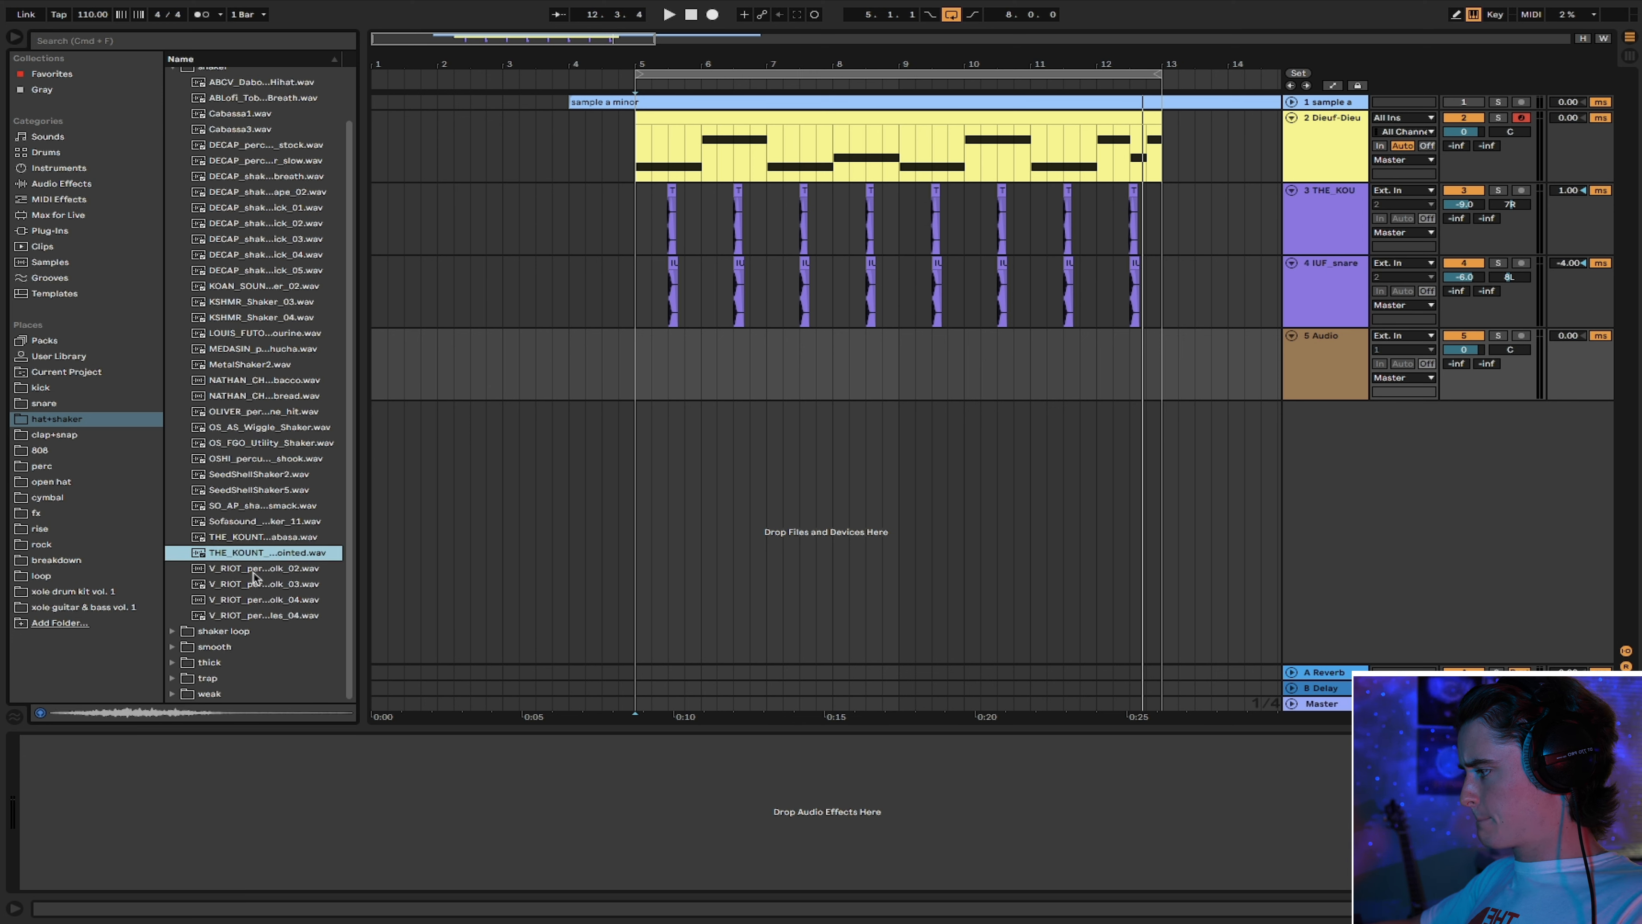
pyautogui.click(254, 571)
pyautogui.click(249, 473)
pyautogui.click(252, 521)
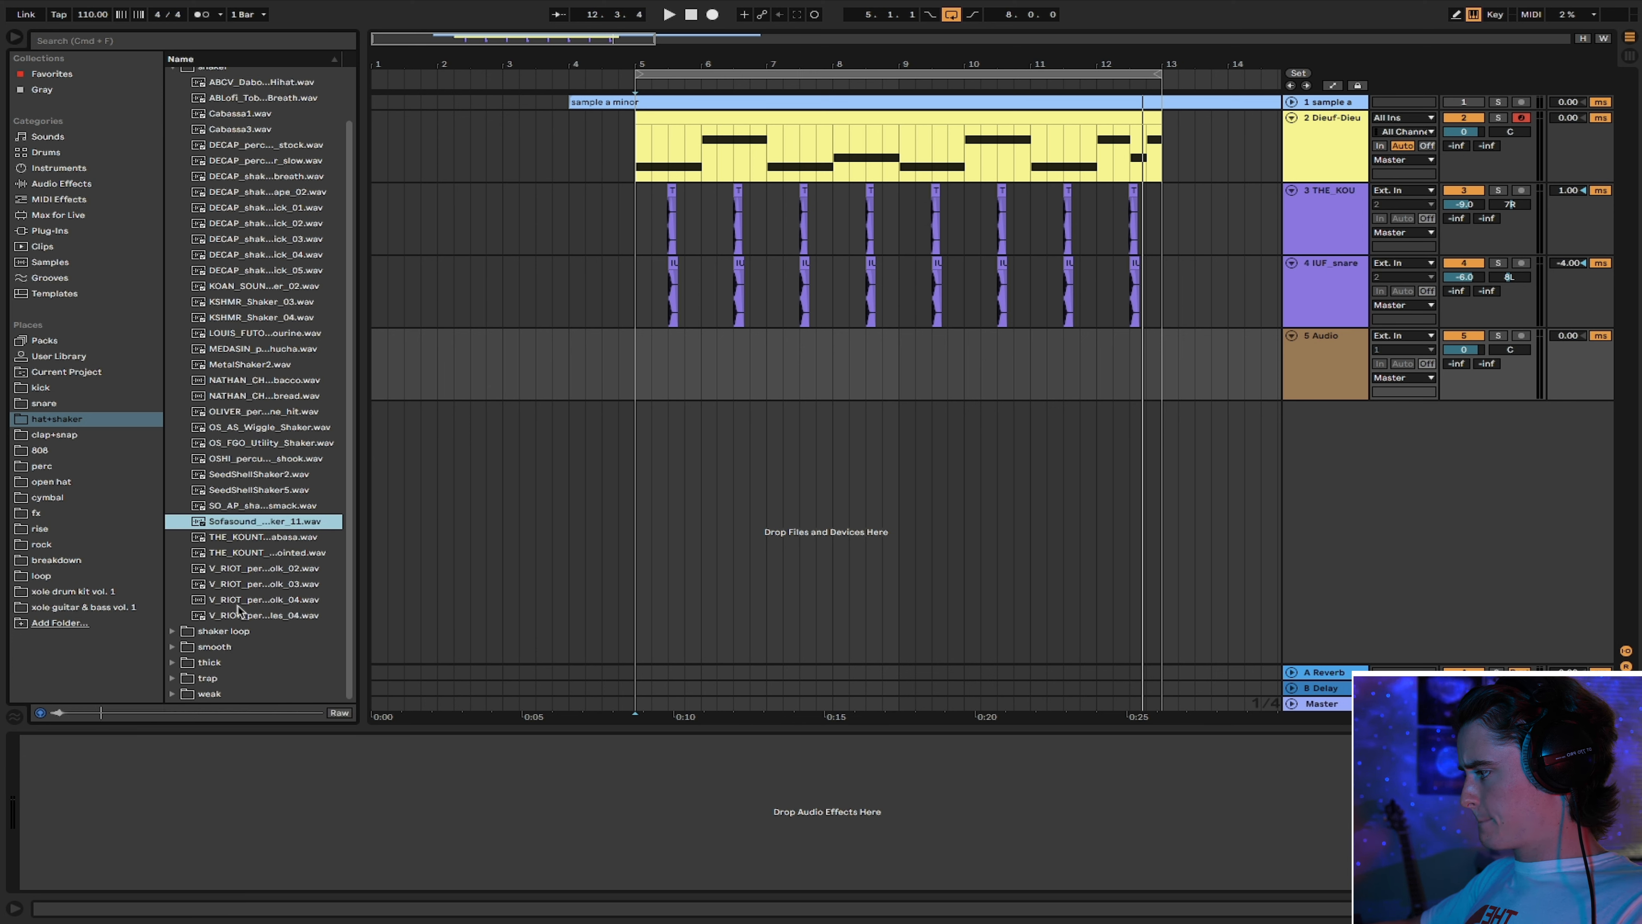
# Place the BPM120_Cm hi-hat sample from the smooth folder at the start of bar 5 on the new audio track
pyautogui.click(174, 647)
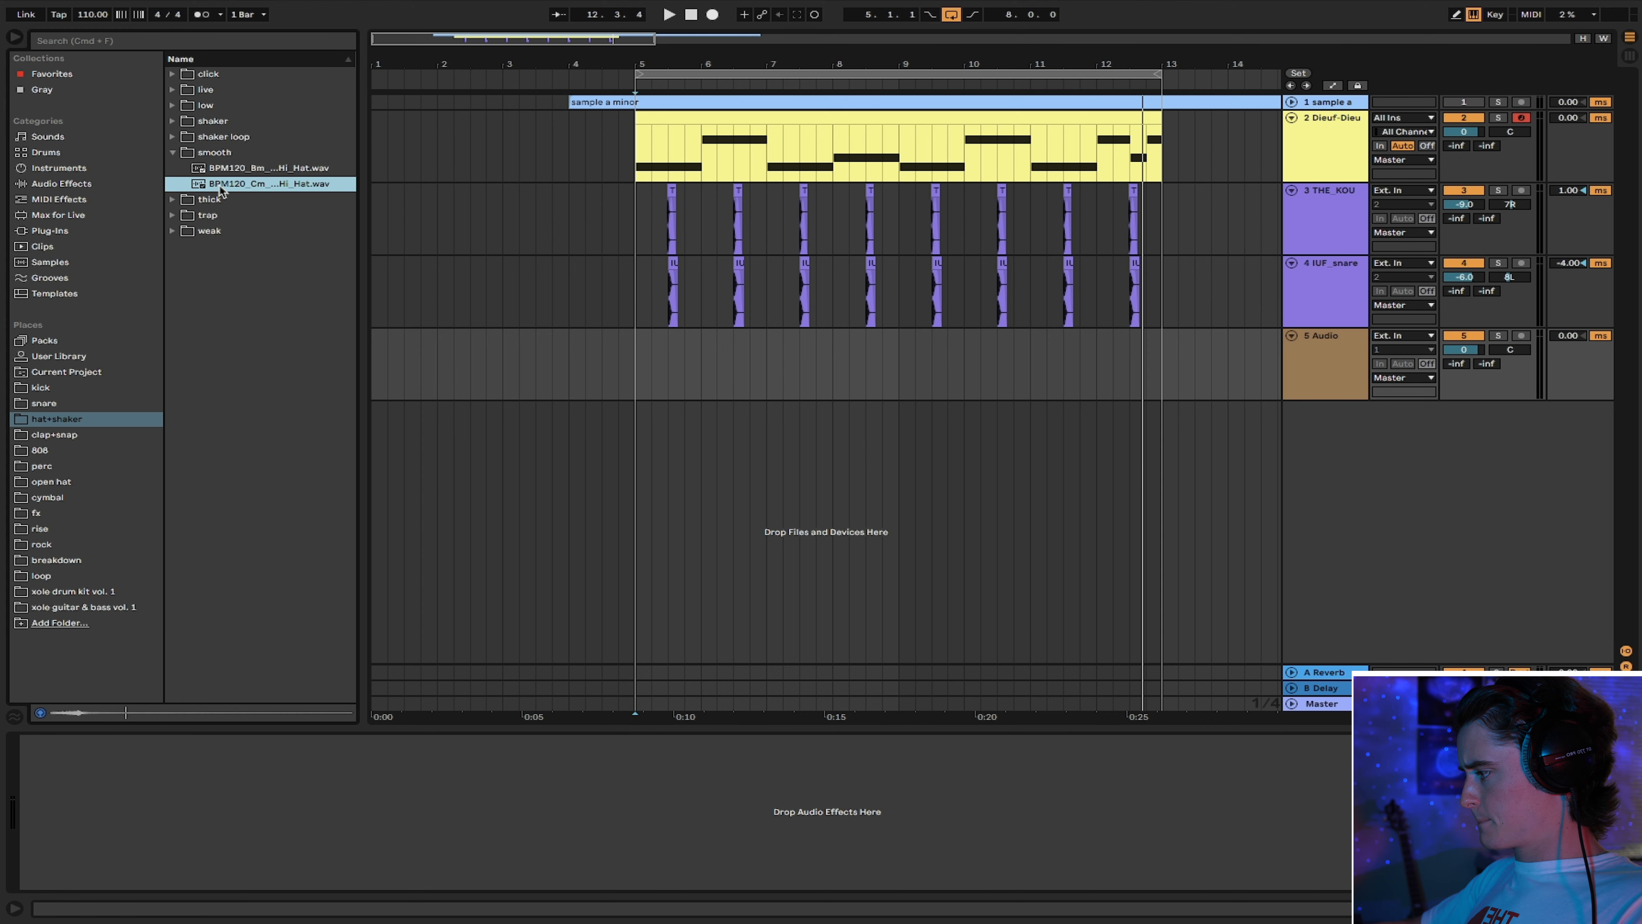
pyautogui.moveTo(238, 189); pyautogui.dragTo(779, 383)
pyautogui.moveTo(636, 367); pyautogui.dragTo(635, 366)
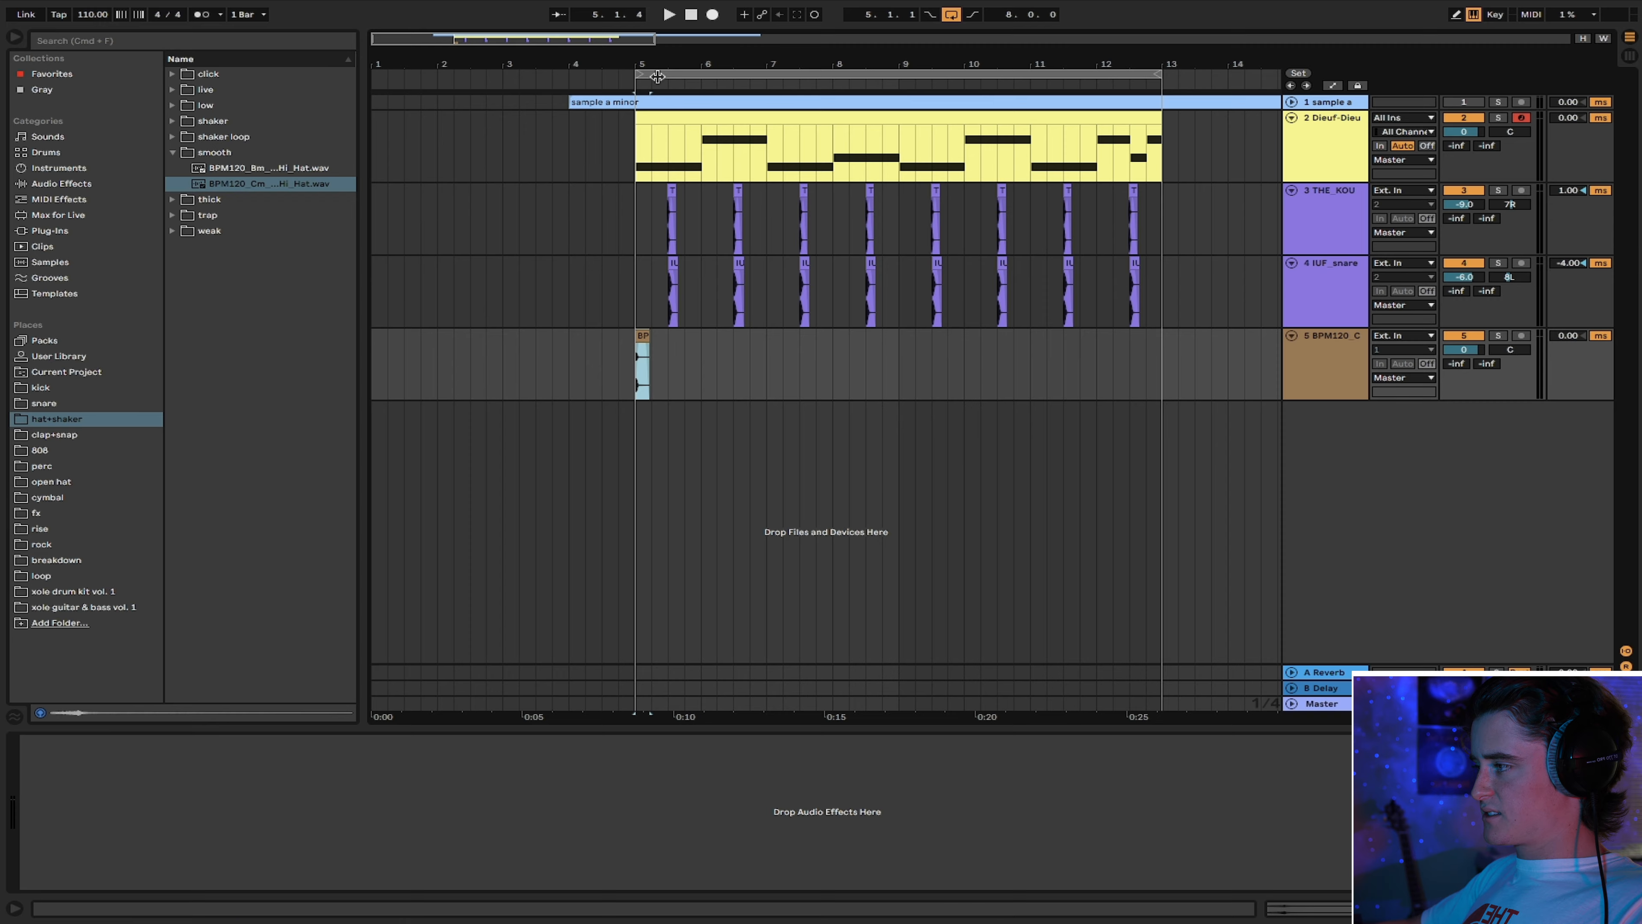
pyautogui.scroll(5, 575, 370)
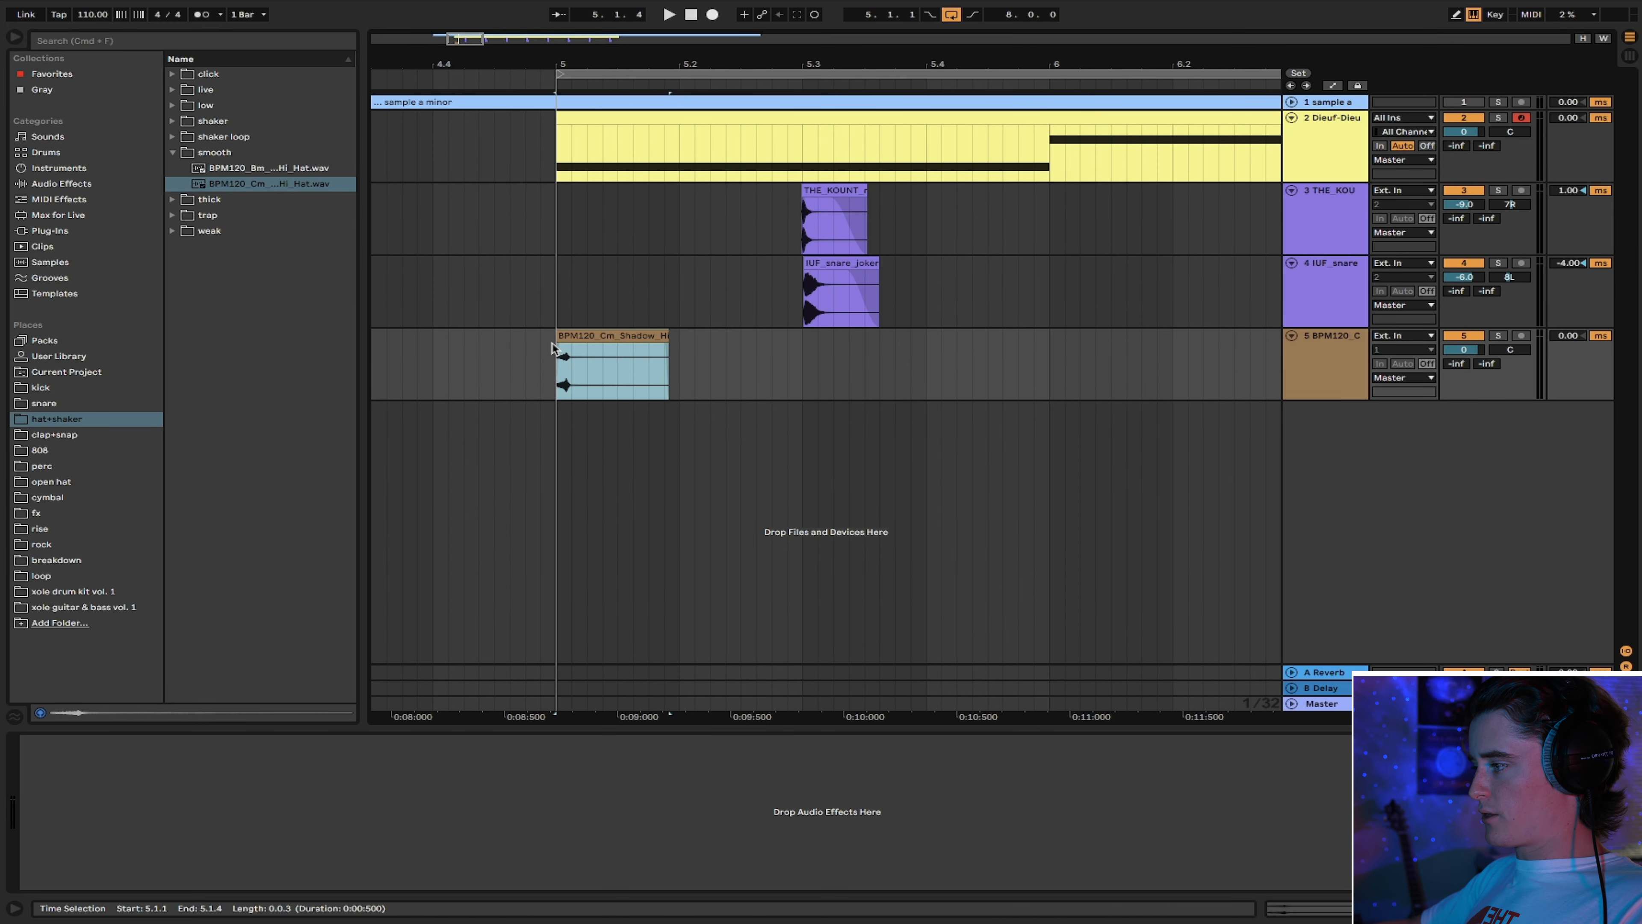
pyautogui.click(550, 350)
pyautogui.click(564, 350)
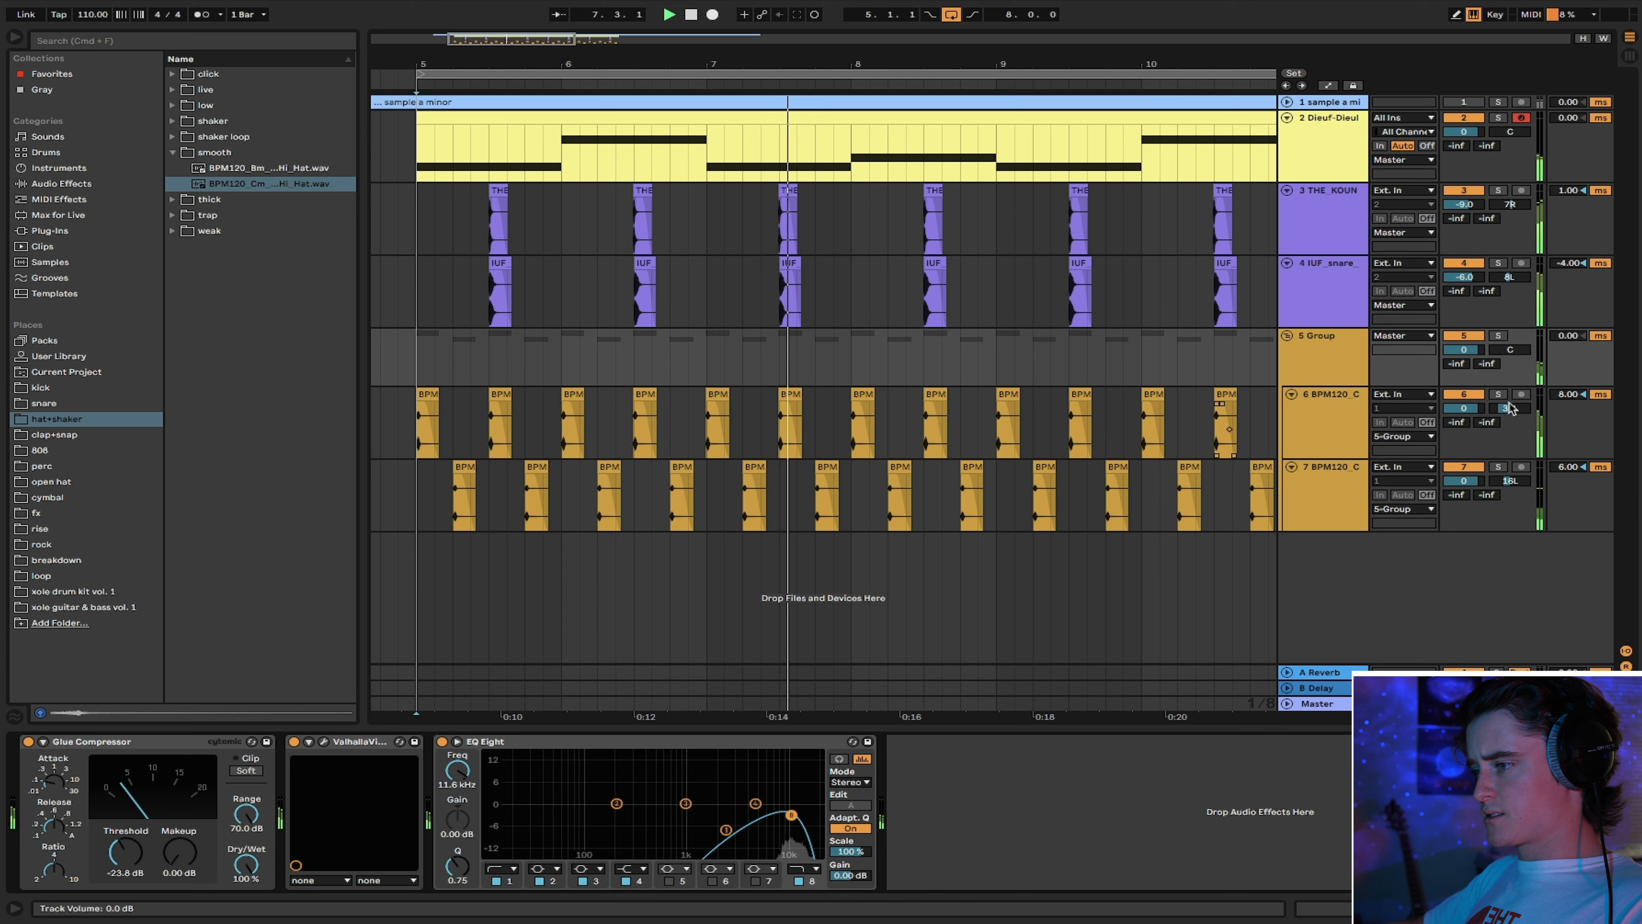
# Pan the second hi-hat track to 20L and insert a new light blue audio track below the OLIVER hat loop
pyautogui.click(1509, 480)
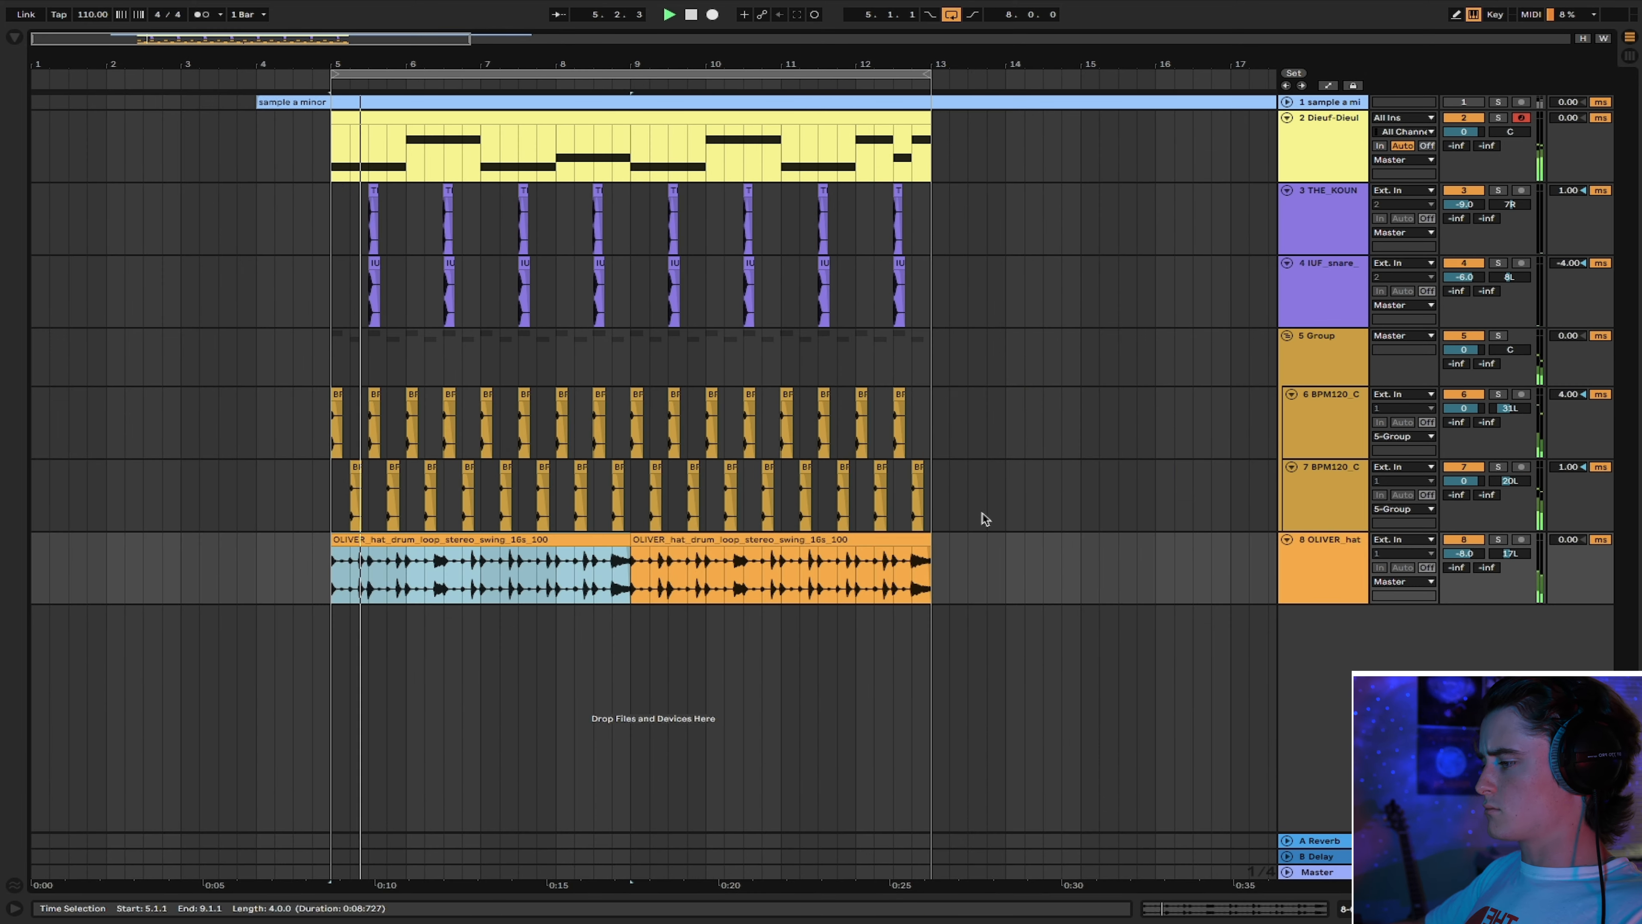
pyautogui.click(945, 546)
pyautogui.rightClick(1315, 627)
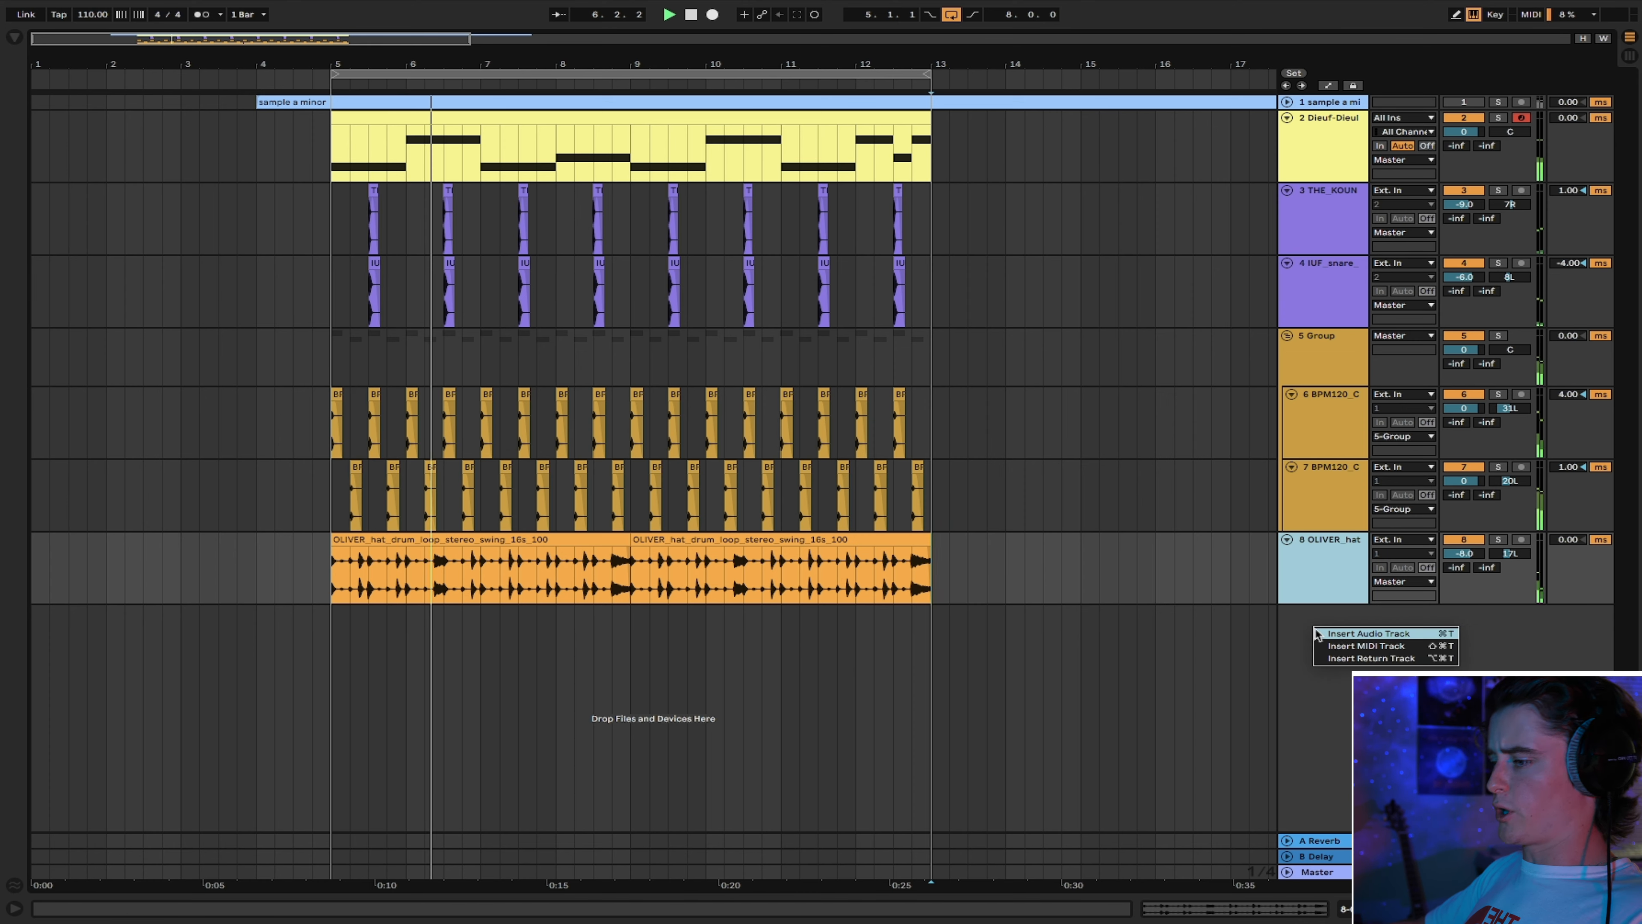
pyautogui.click(1332, 635)
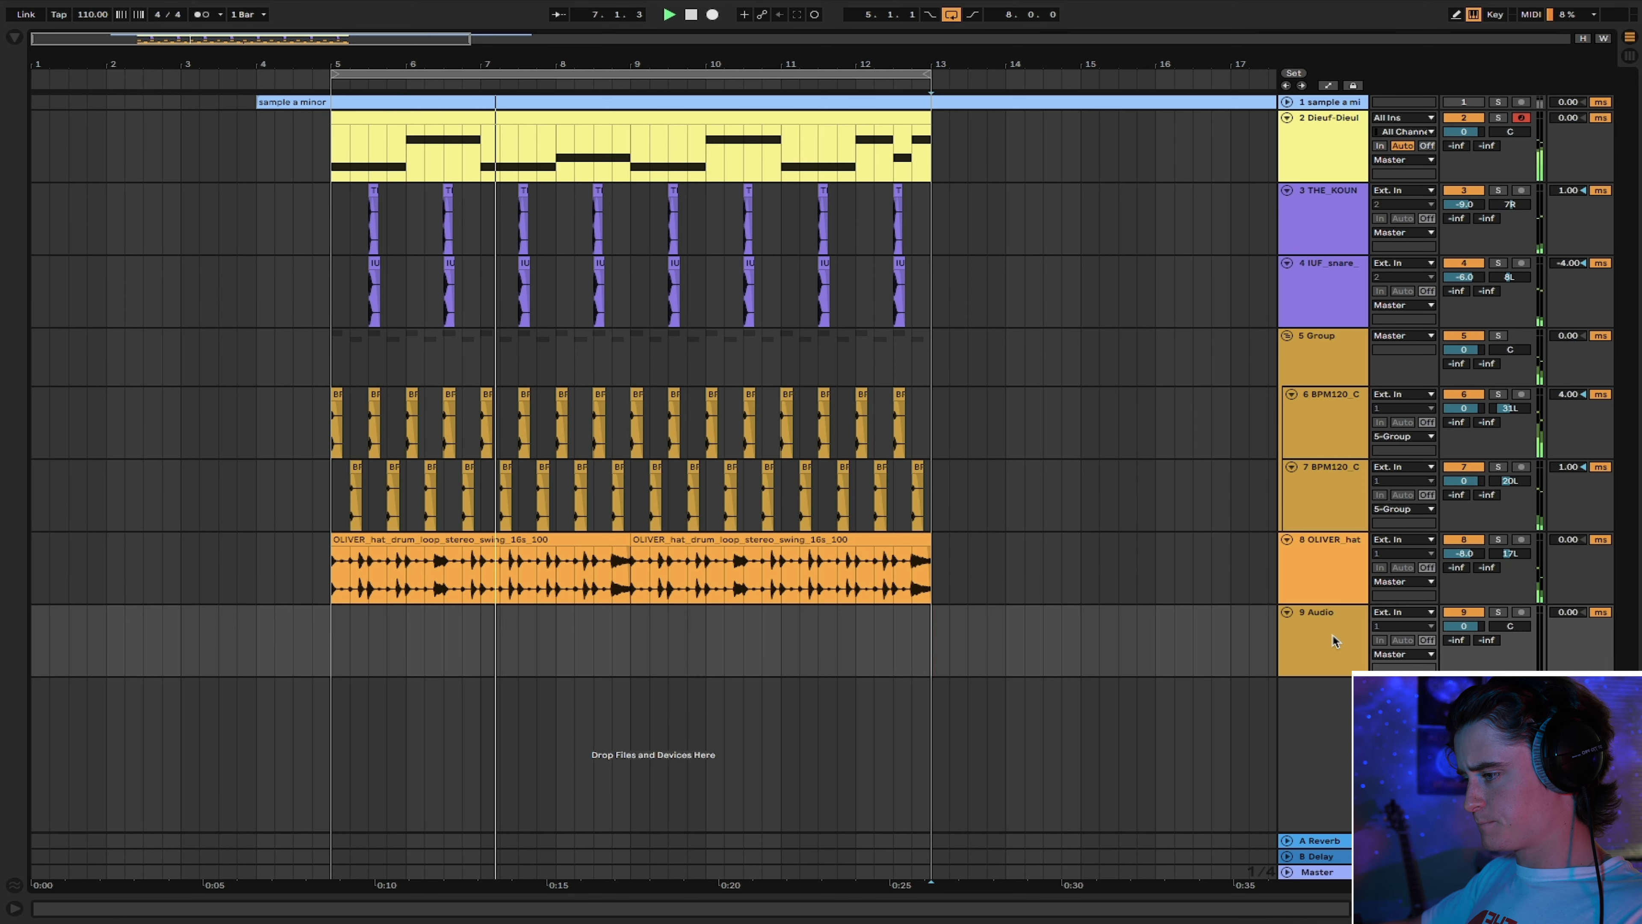
pyautogui.rightClick(1329, 631)
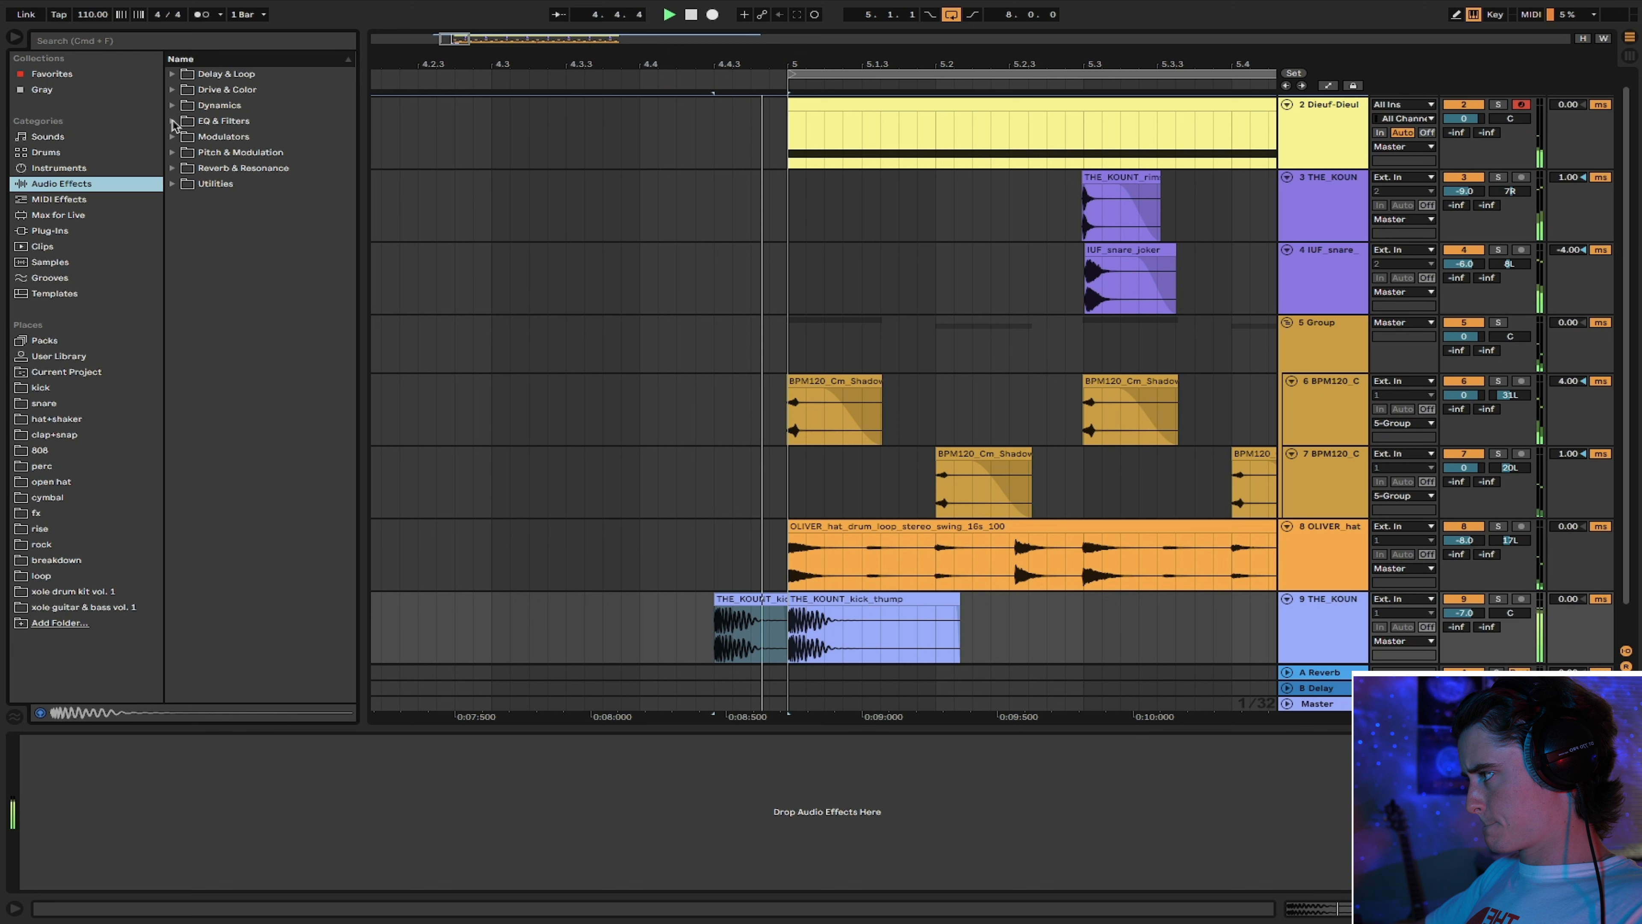
# Add EQ Eight to the kick track and enable band 8 as a high cut at 2.45 kHz
pyautogui.click(186, 124)
pyautogui.doubleClick(228, 168)
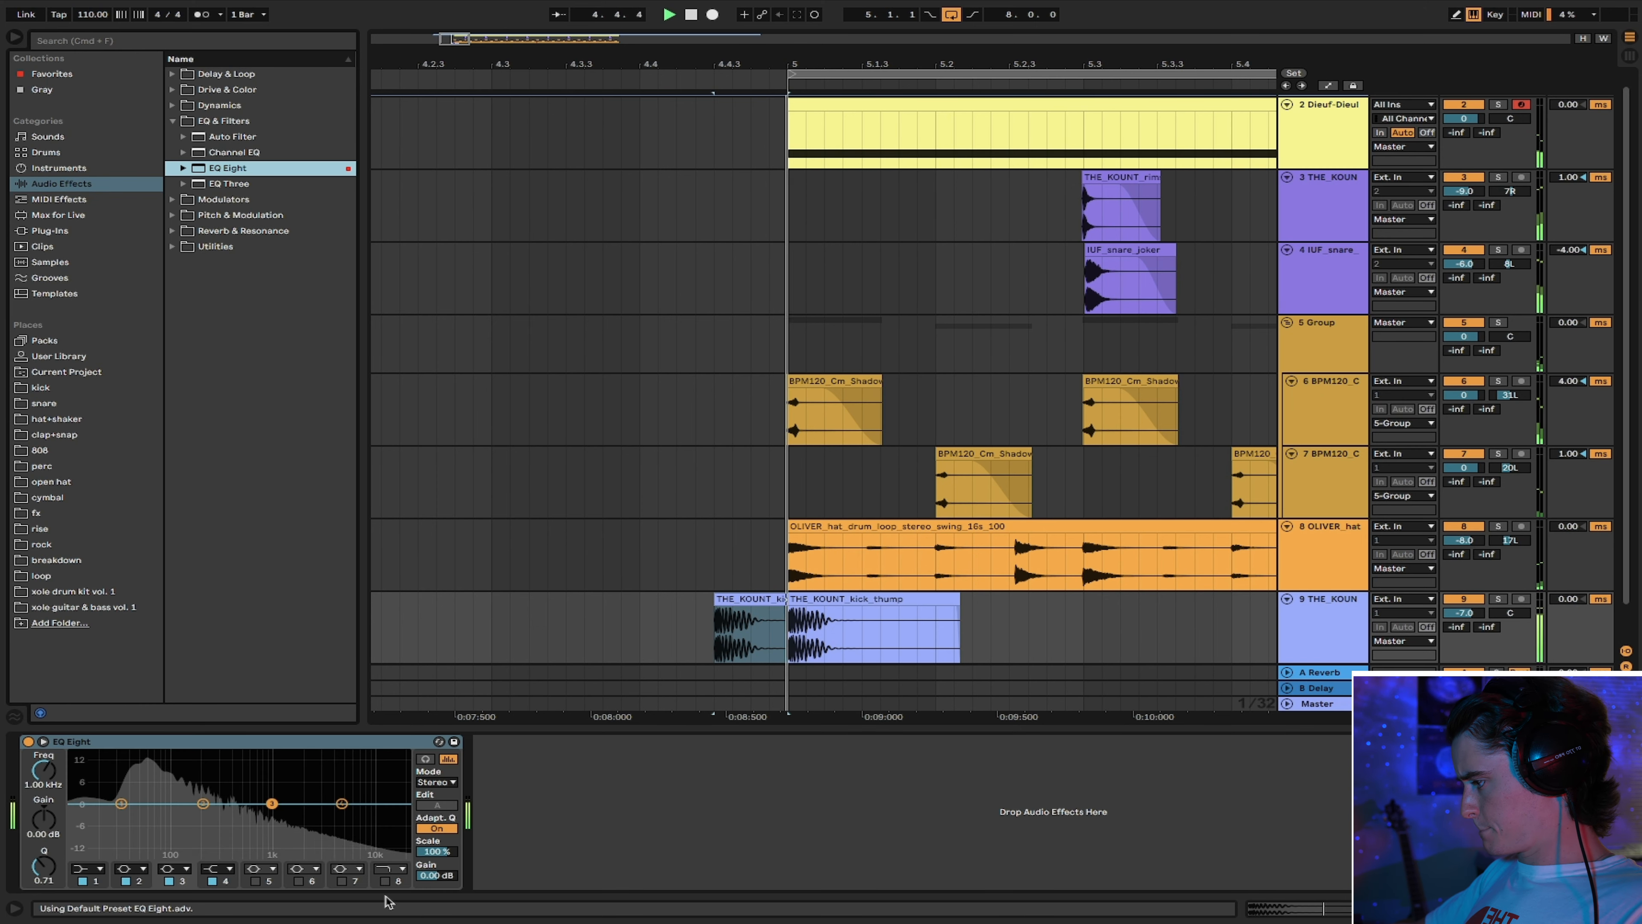
pyautogui.click(387, 881)
pyautogui.moveTo(400, 815); pyautogui.dragTo(311, 809)
pyautogui.scroll(-1, 879, 298)
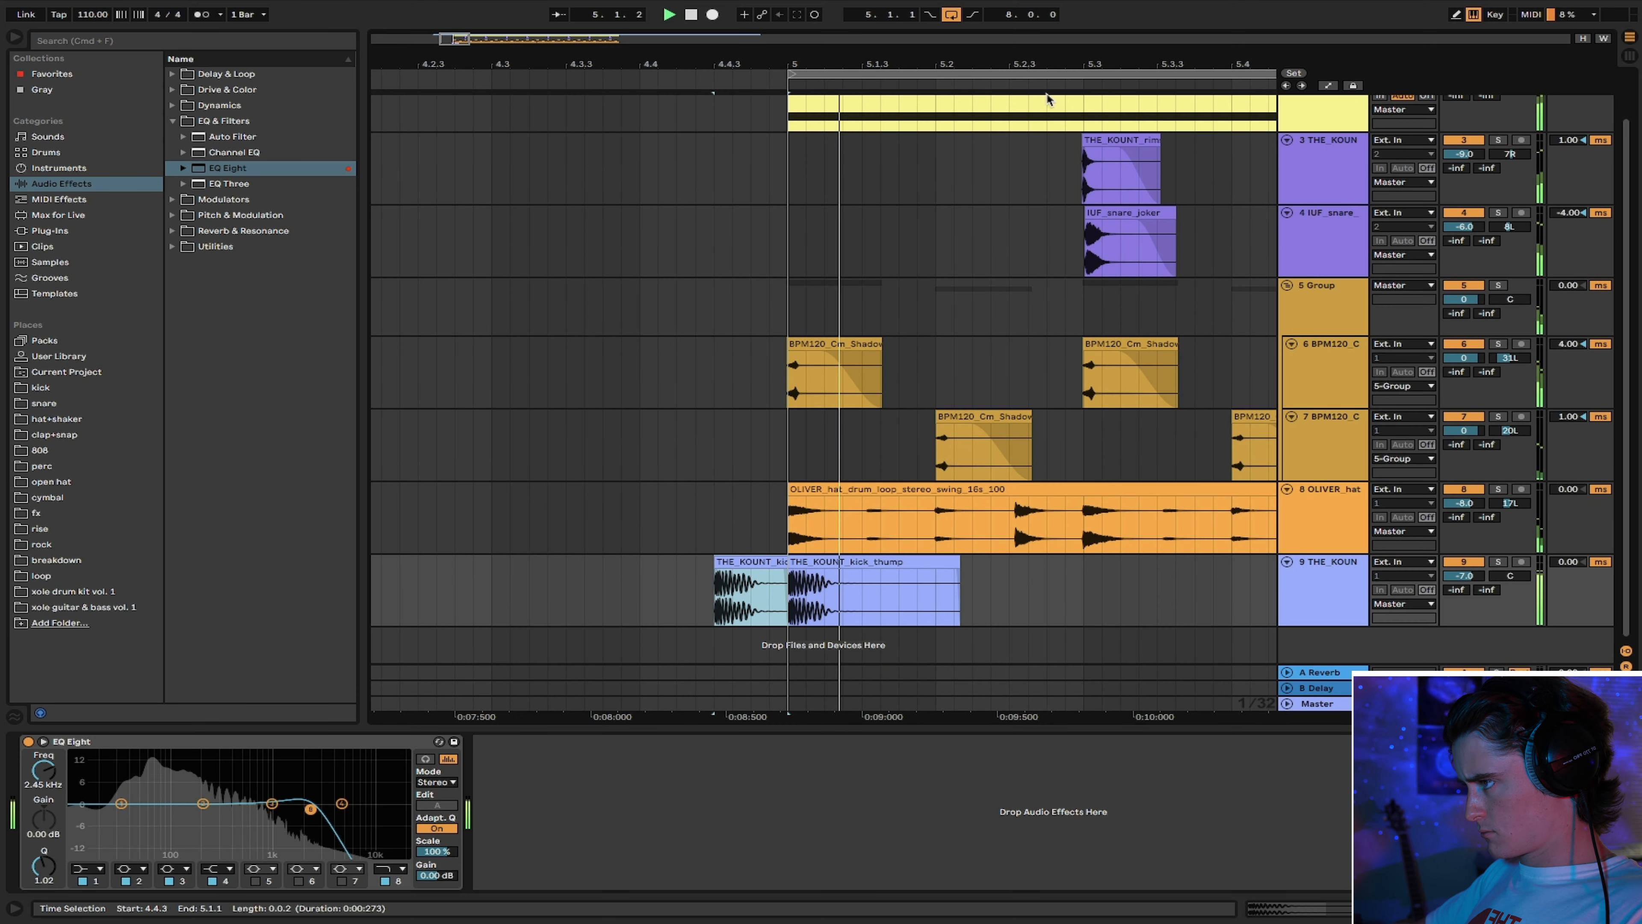
pyautogui.moveTo(1074, 63); pyautogui.dragTo(732, 32)
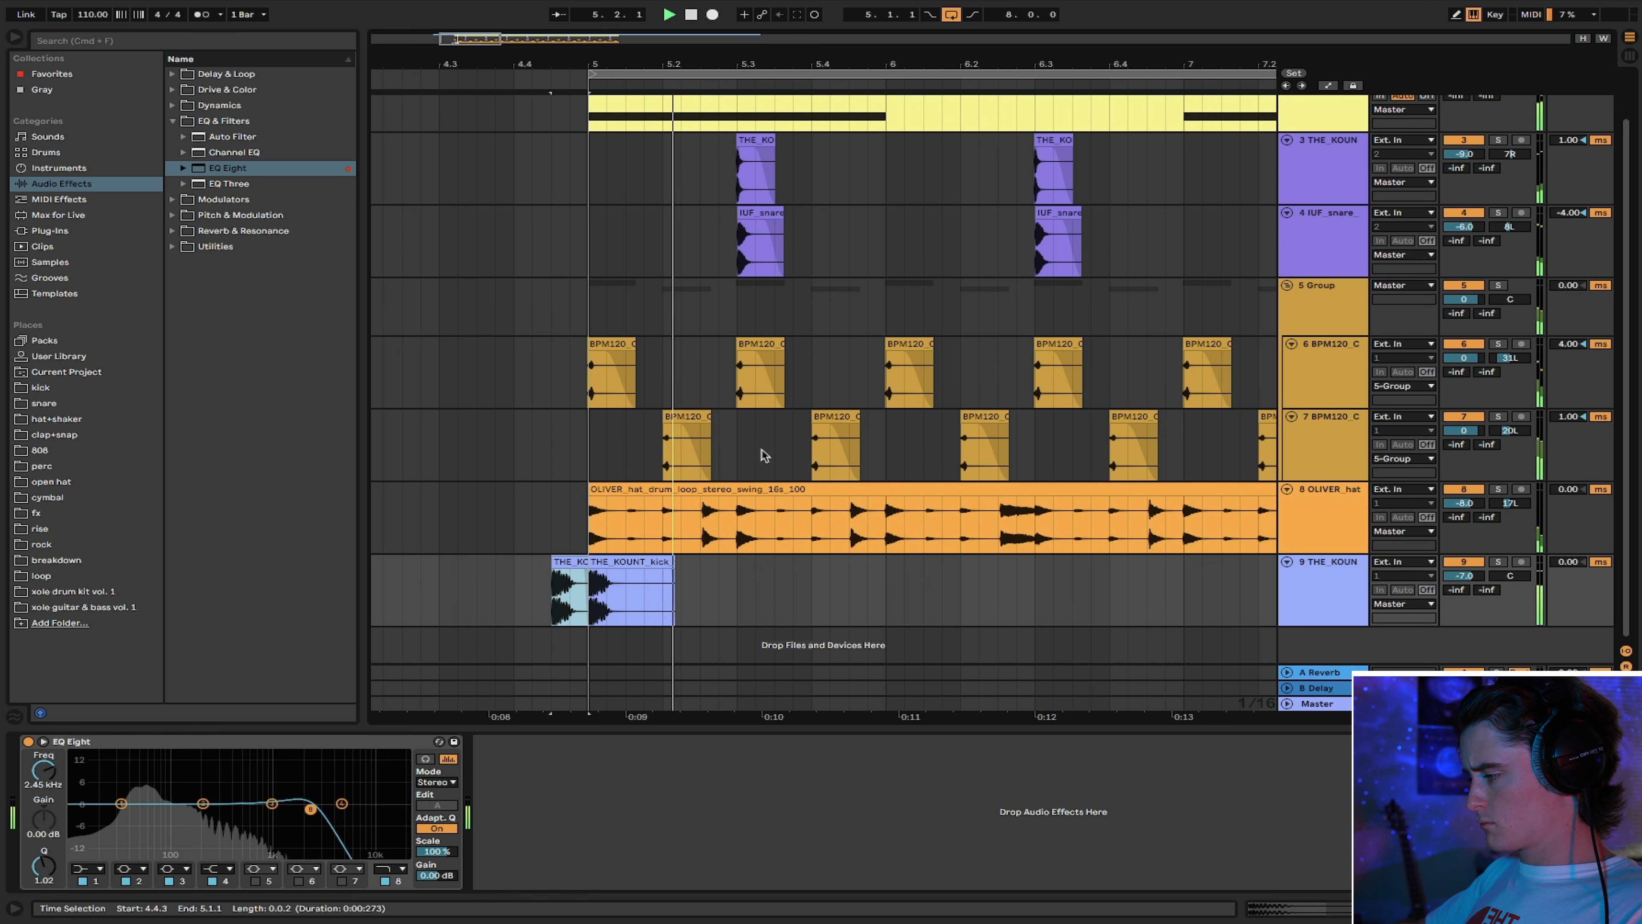
pyautogui.moveTo(622, 567)
pyautogui.mouseDown()
pyautogui.moveTo(883, 566)
pyautogui.moveTo(634, 576)
pyautogui.mouseUp()
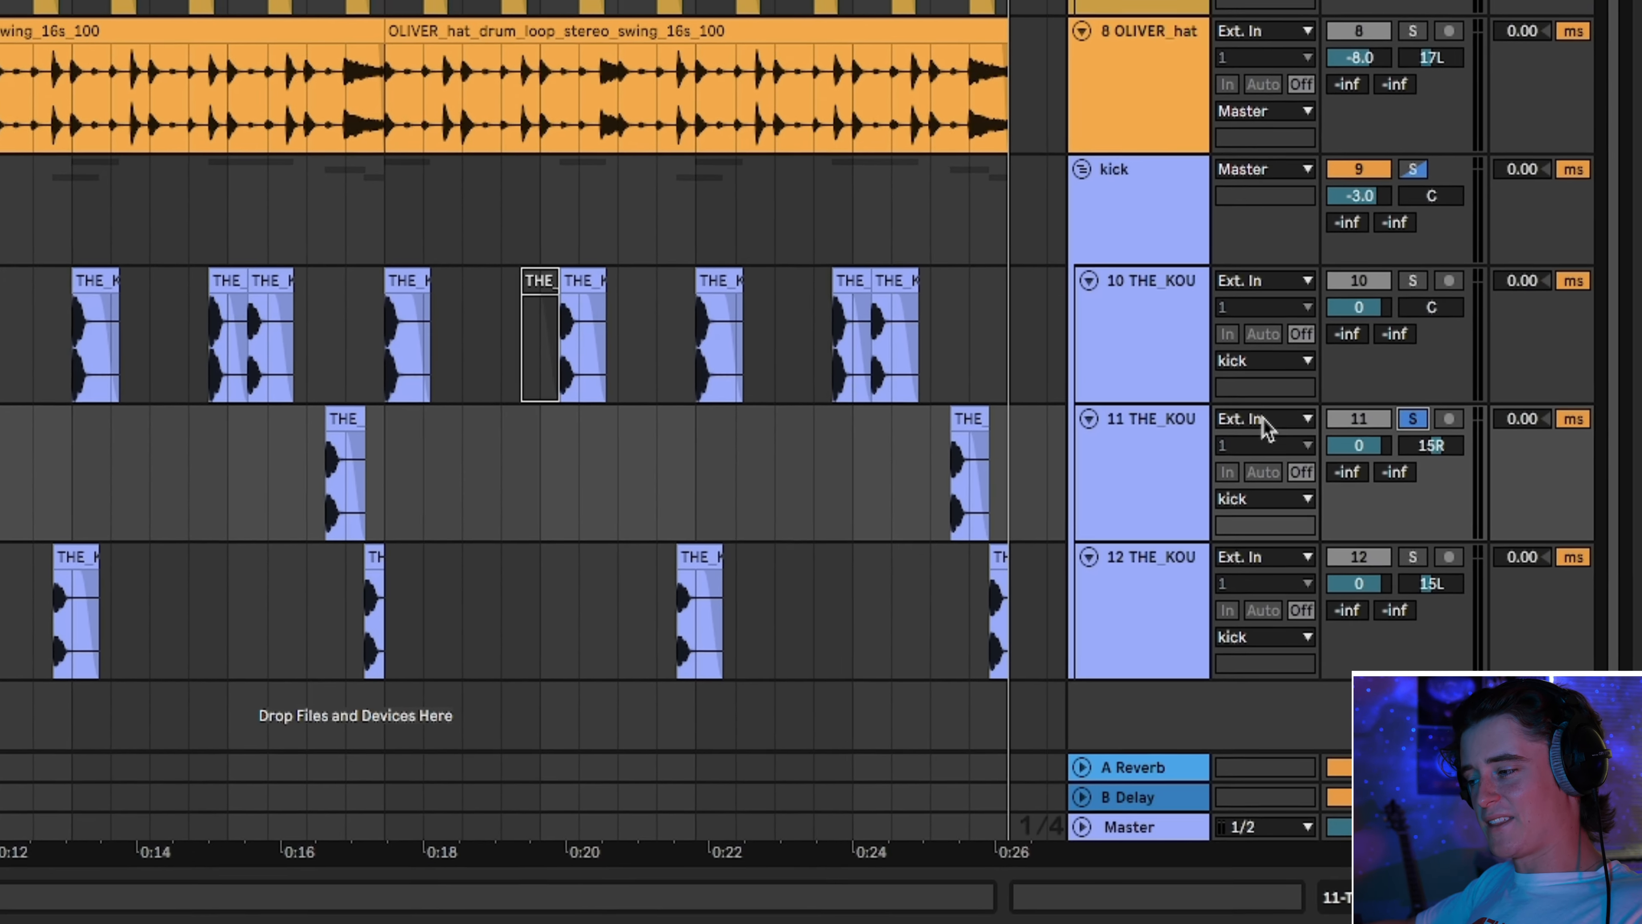
# Rename the 15R-panned kick track as right and the 15L-panned kick track as left
pyautogui.click(1154, 429)
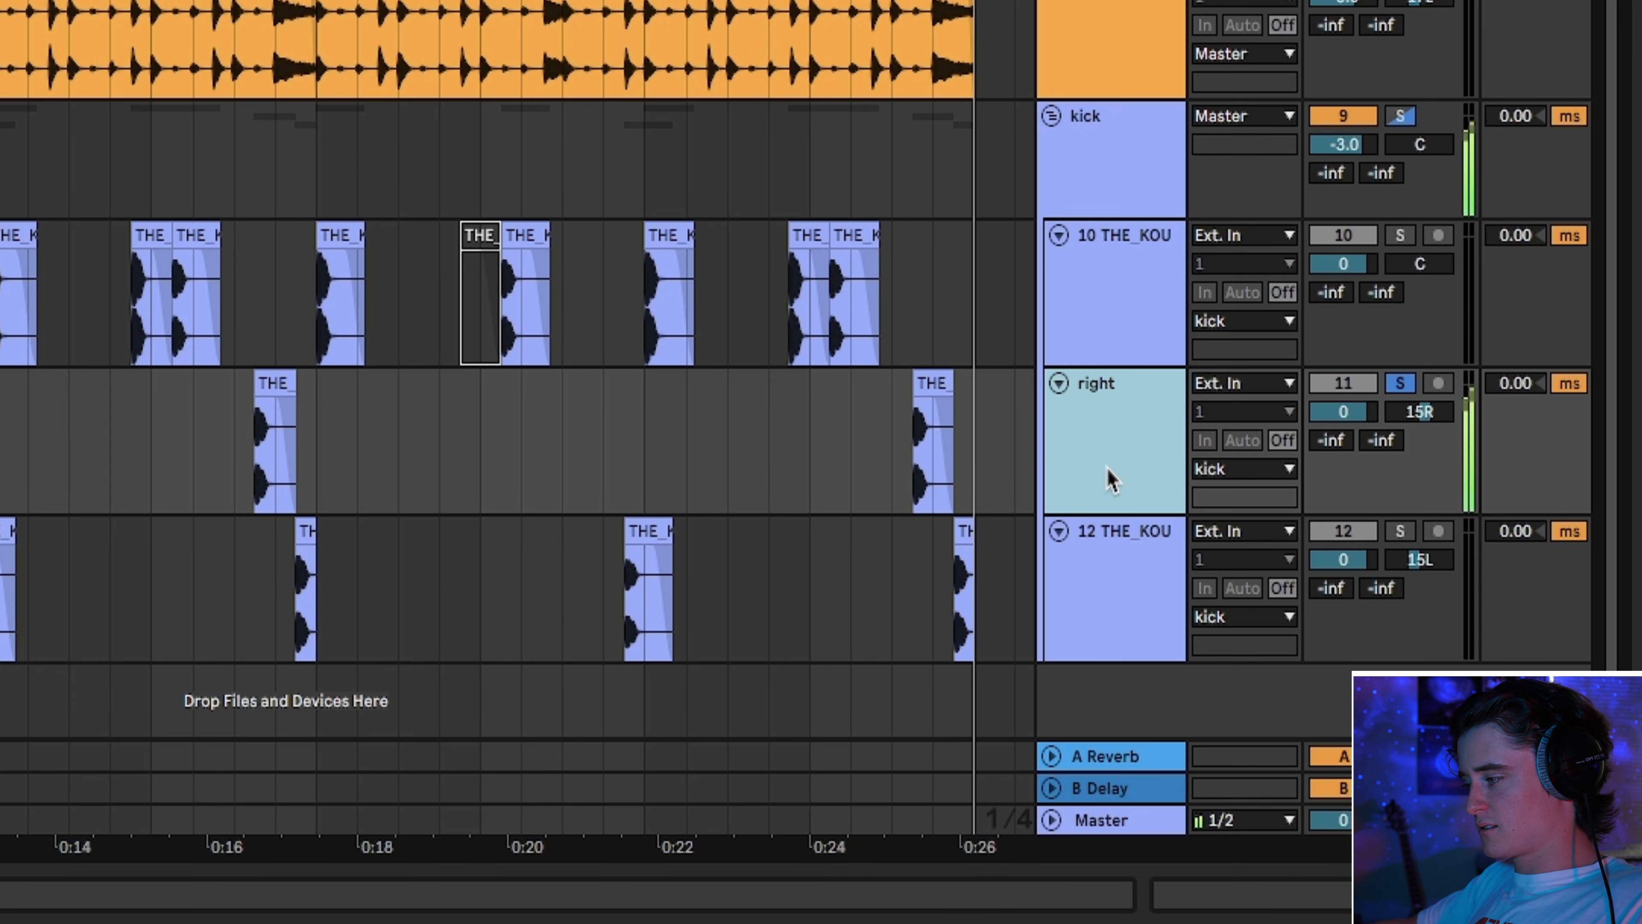
pyautogui.click(1176, 589)
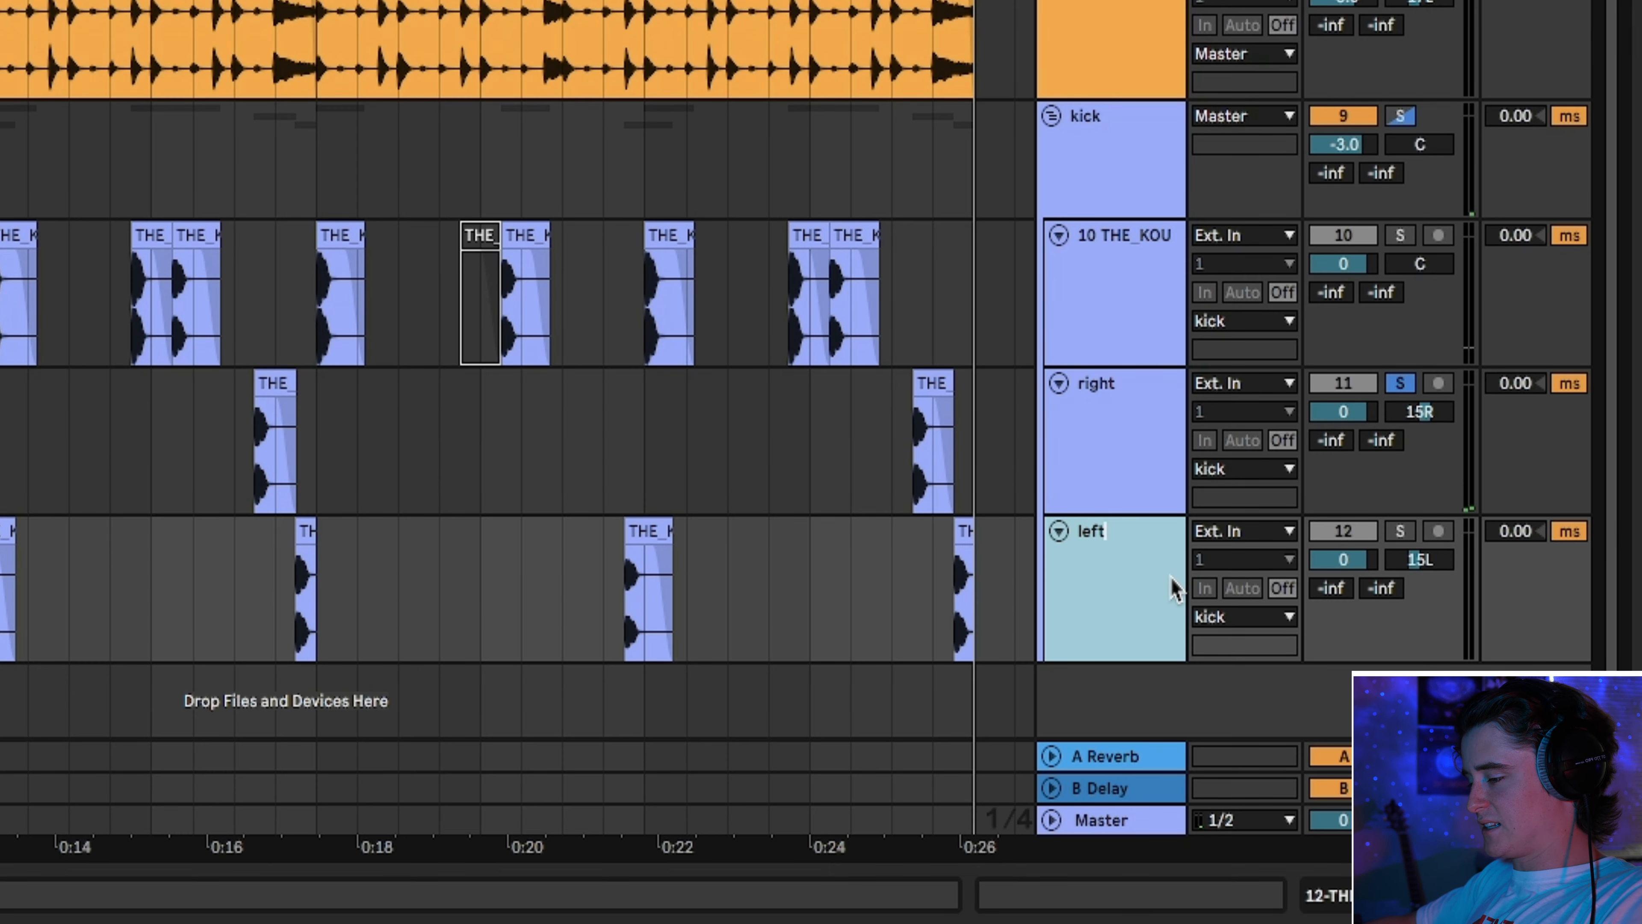
# Audition the left kick track in solo, and solo the whole kick group to hear the panned kicks together
pyautogui.click(1399, 539)
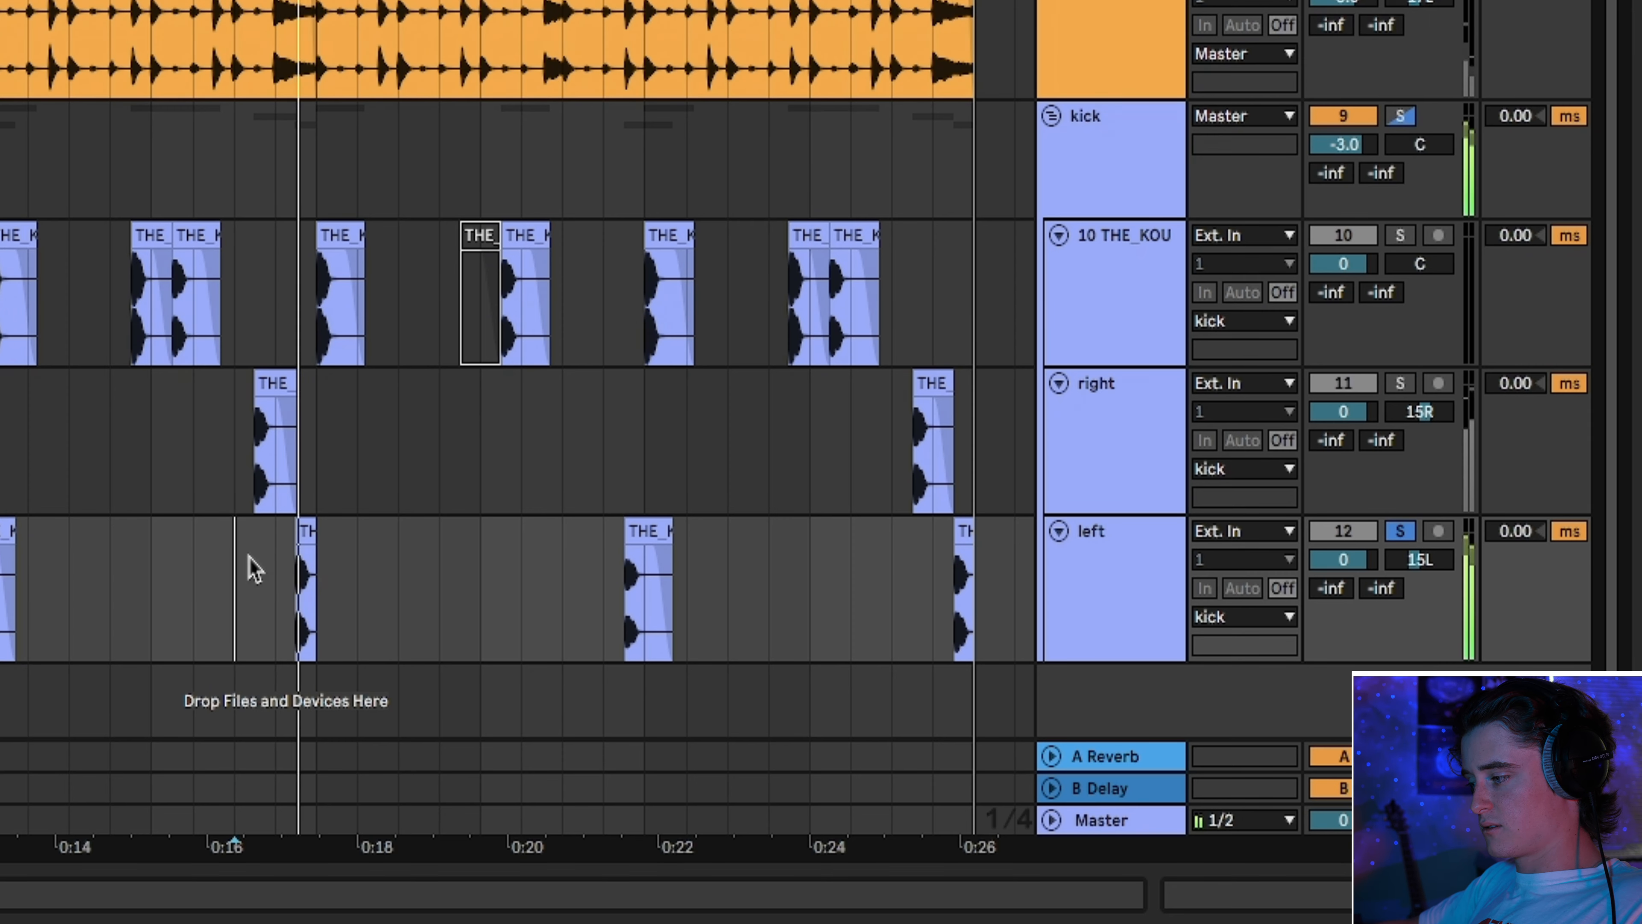
pyautogui.press('space')
pyautogui.click(195, 460)
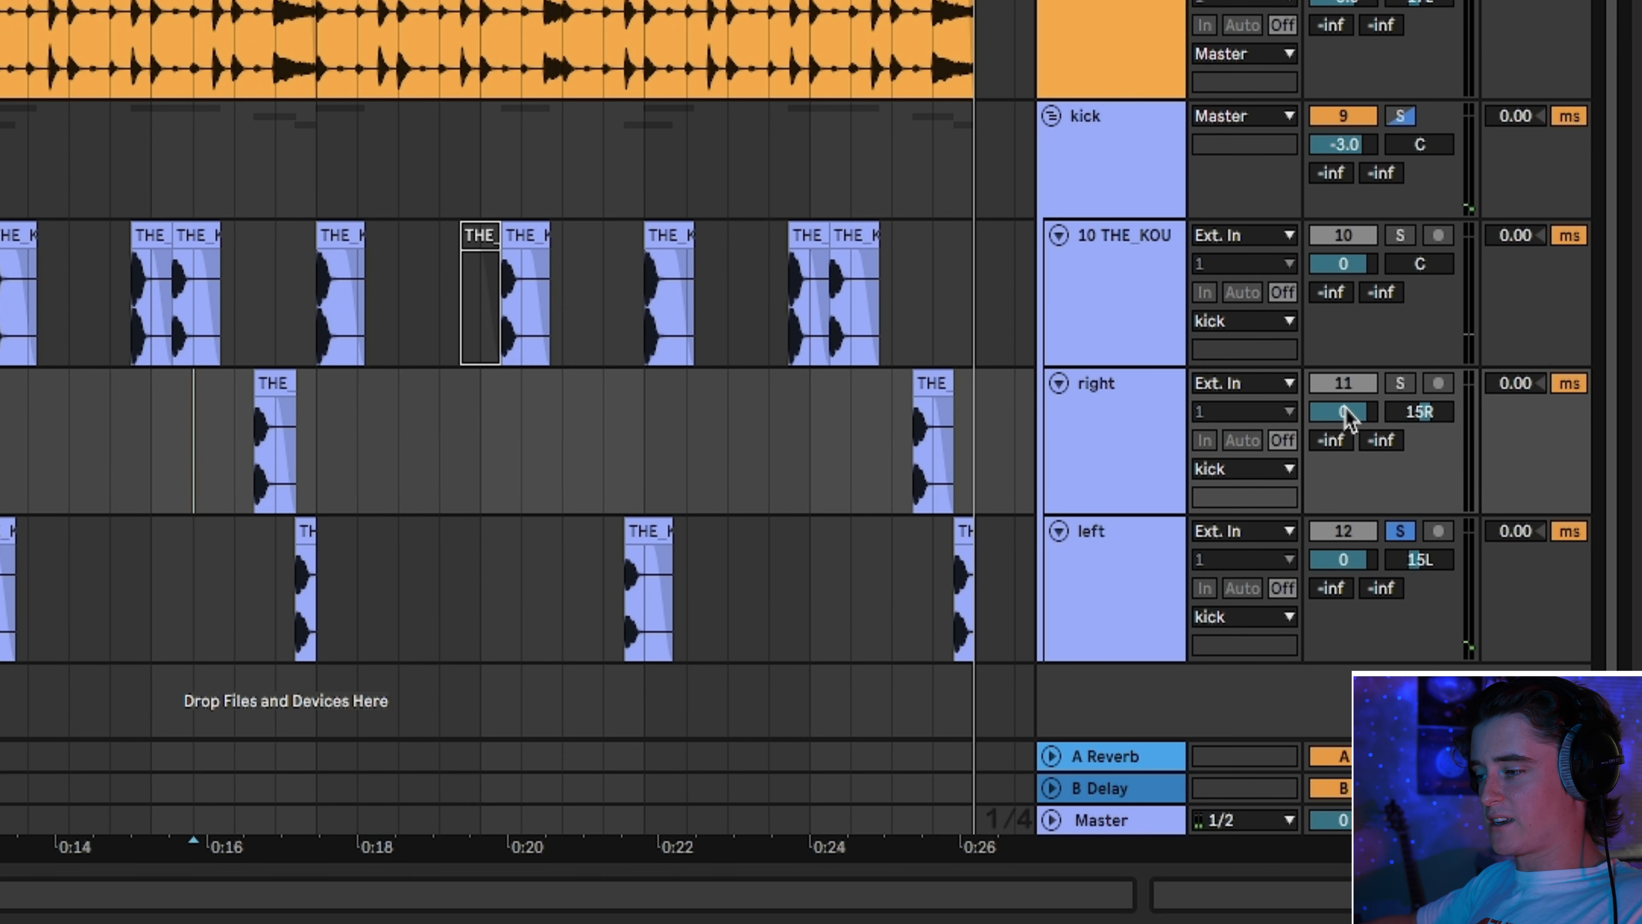
pyautogui.click(1399, 116)
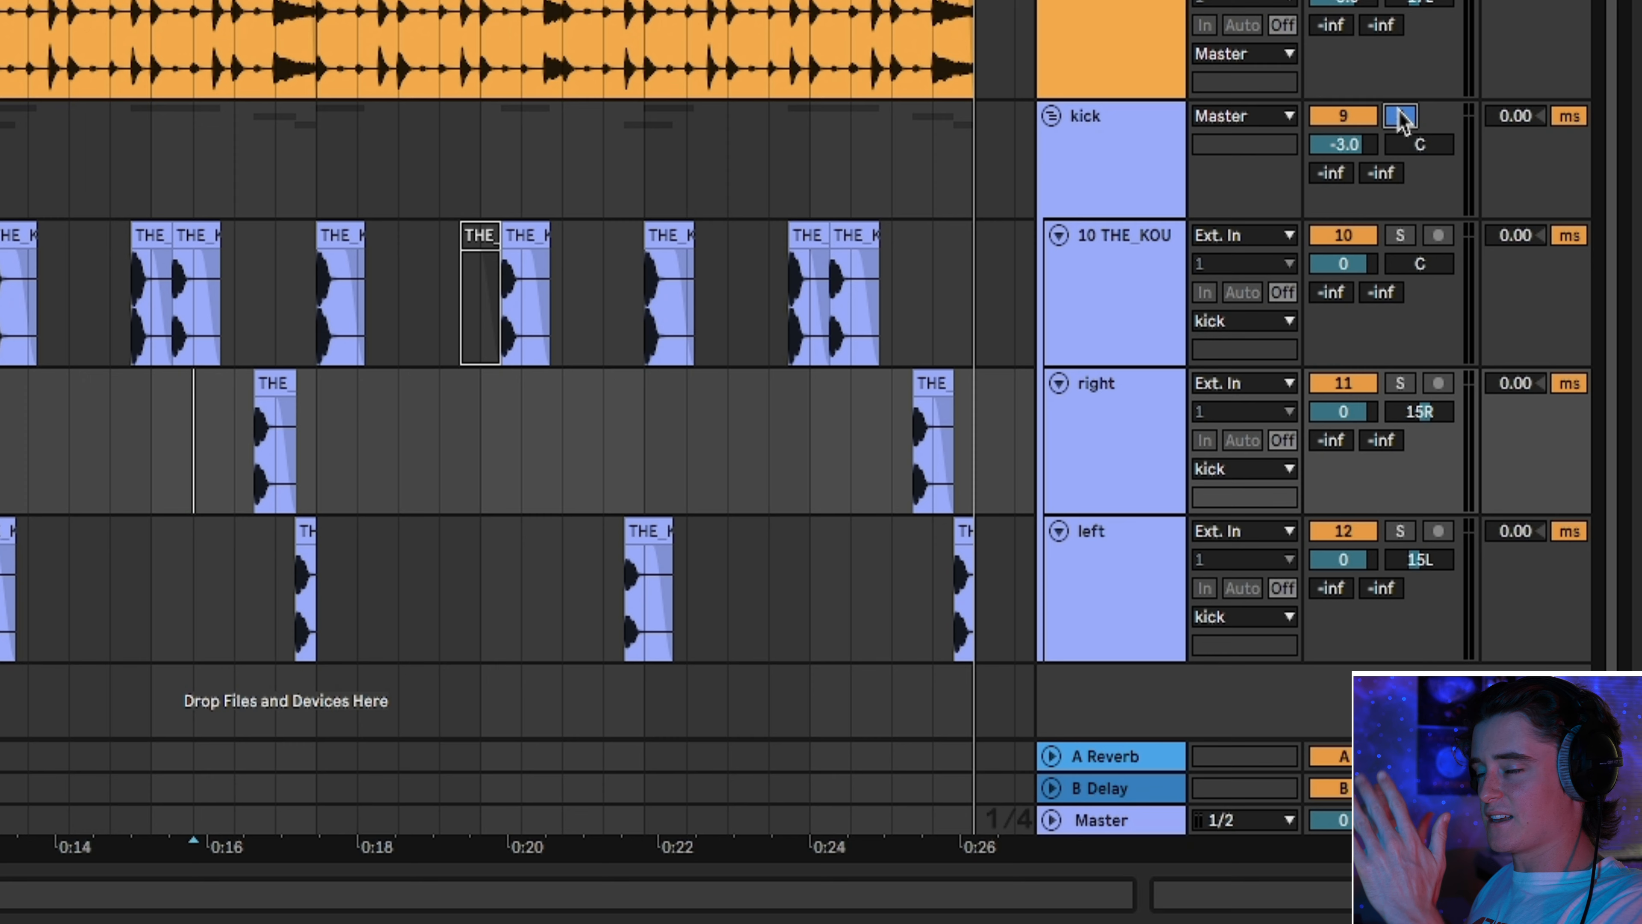
pyautogui.press('space')
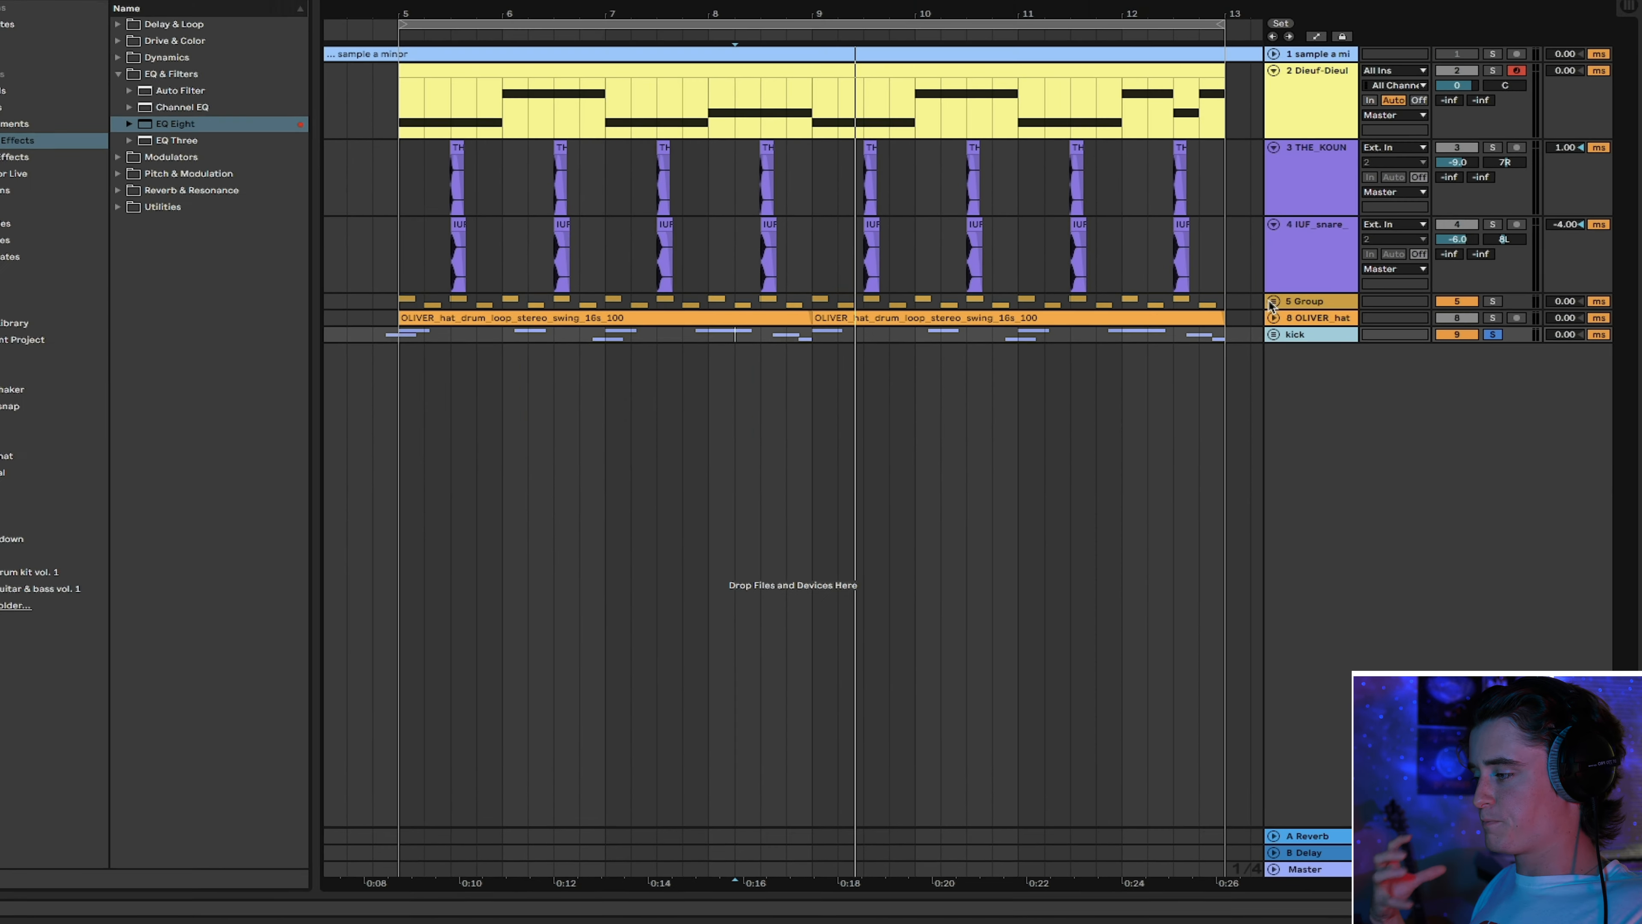
# Insert a new audio track below the kick group and preview a sample from the sharp subfolder of the perc samples
pyautogui.rightClick(1220, 500)
pyautogui.click(1319, 388)
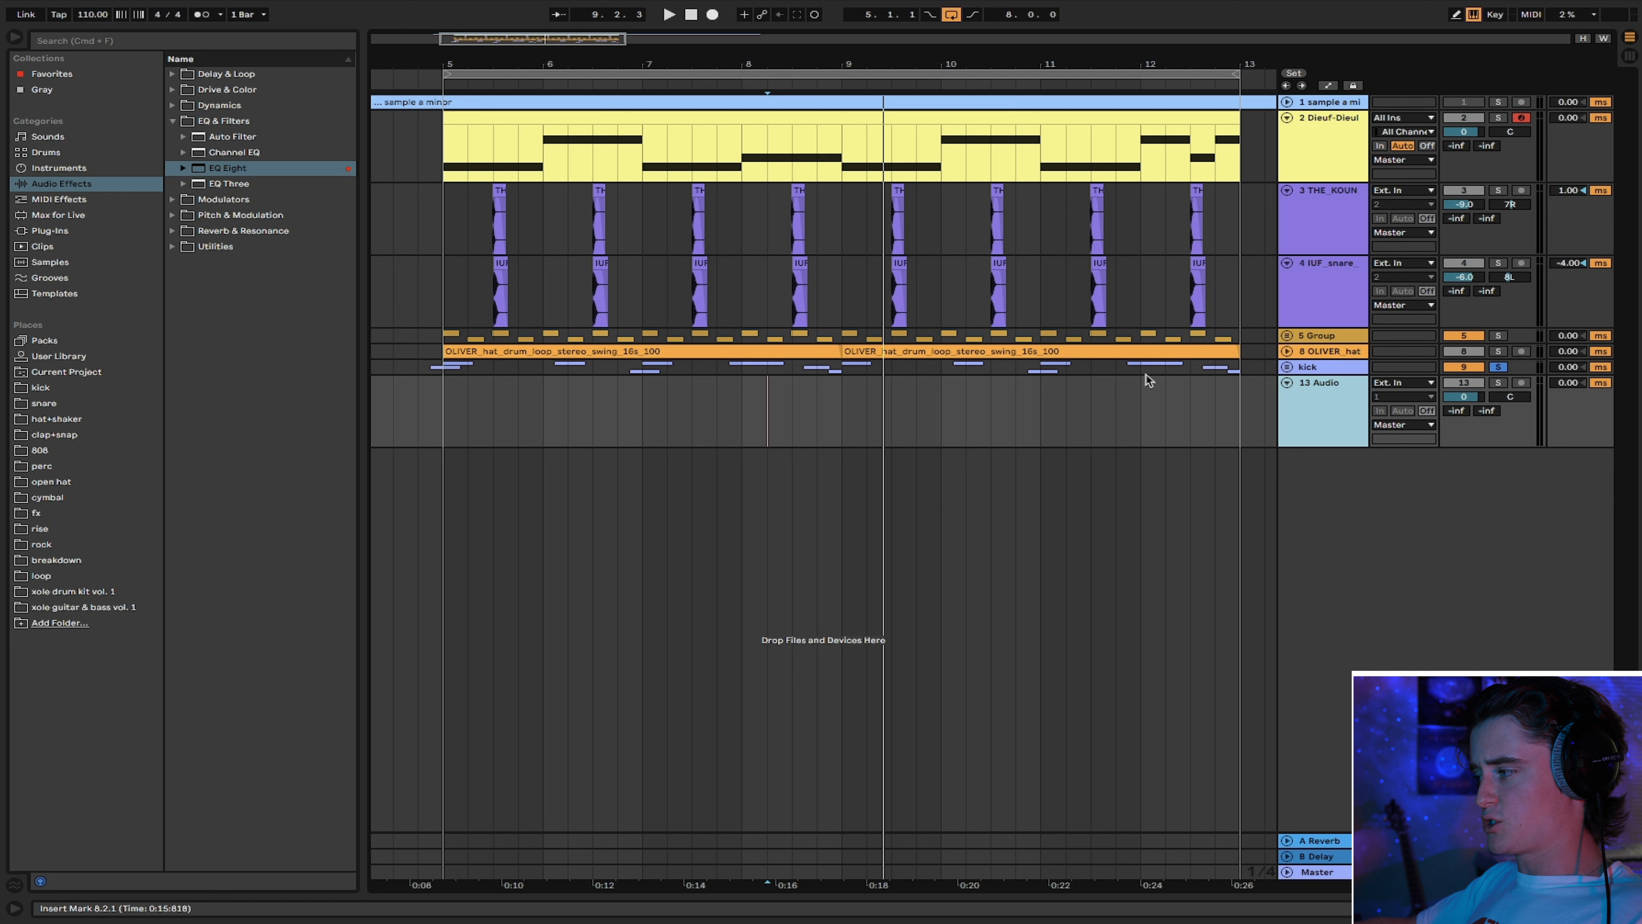
pyautogui.click(57, 466)
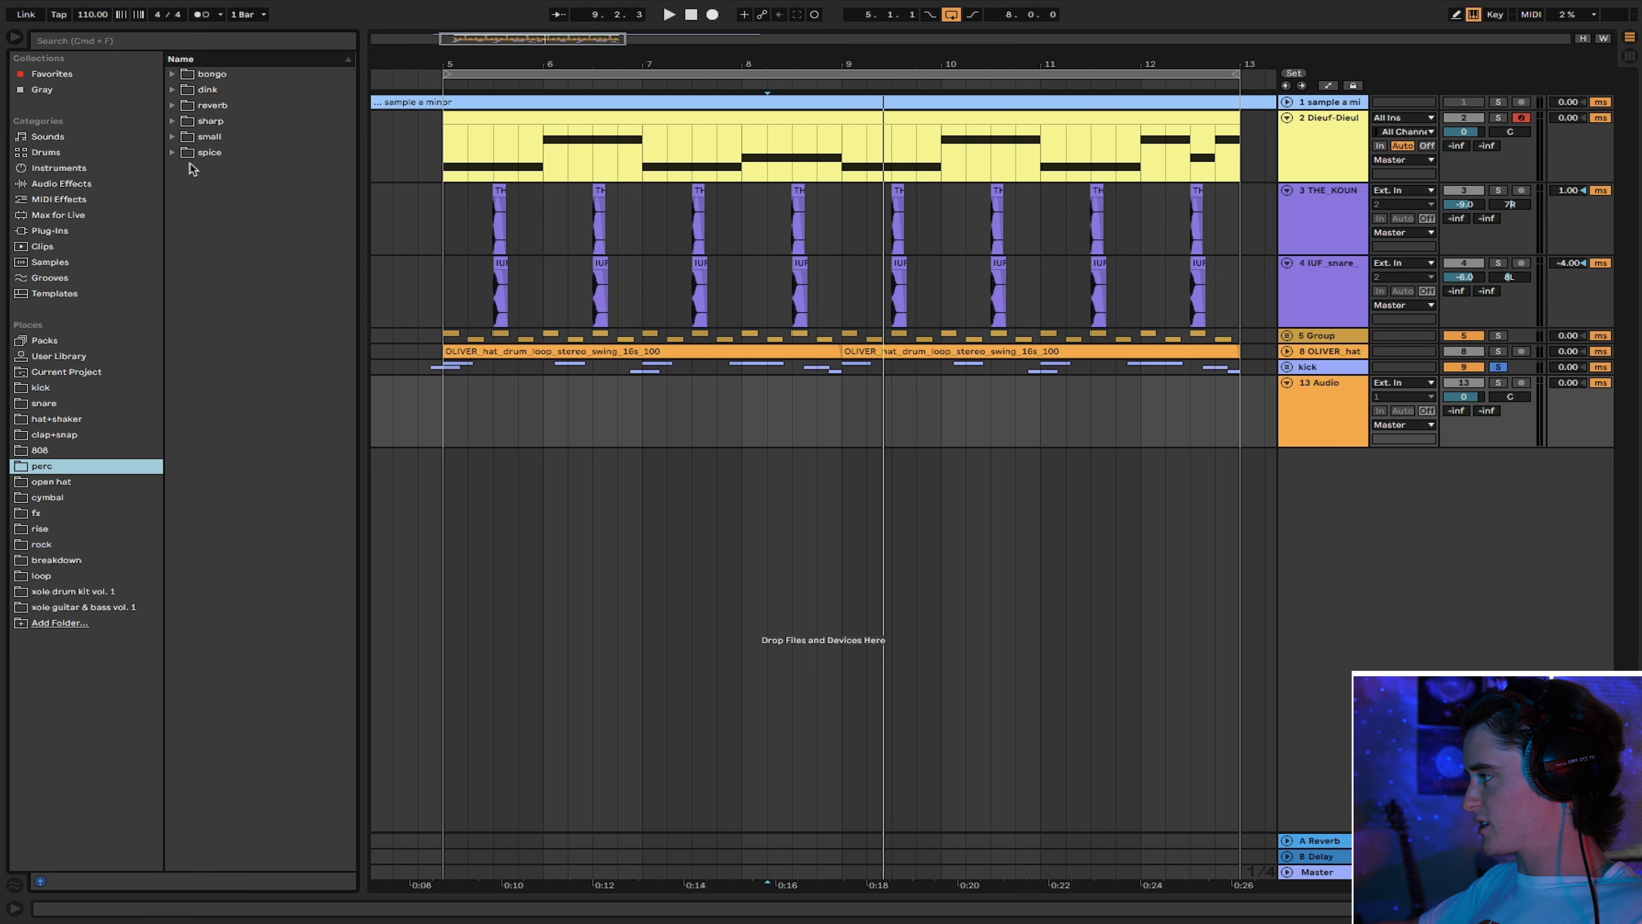
pyautogui.click(181, 123)
pyautogui.click(259, 157)
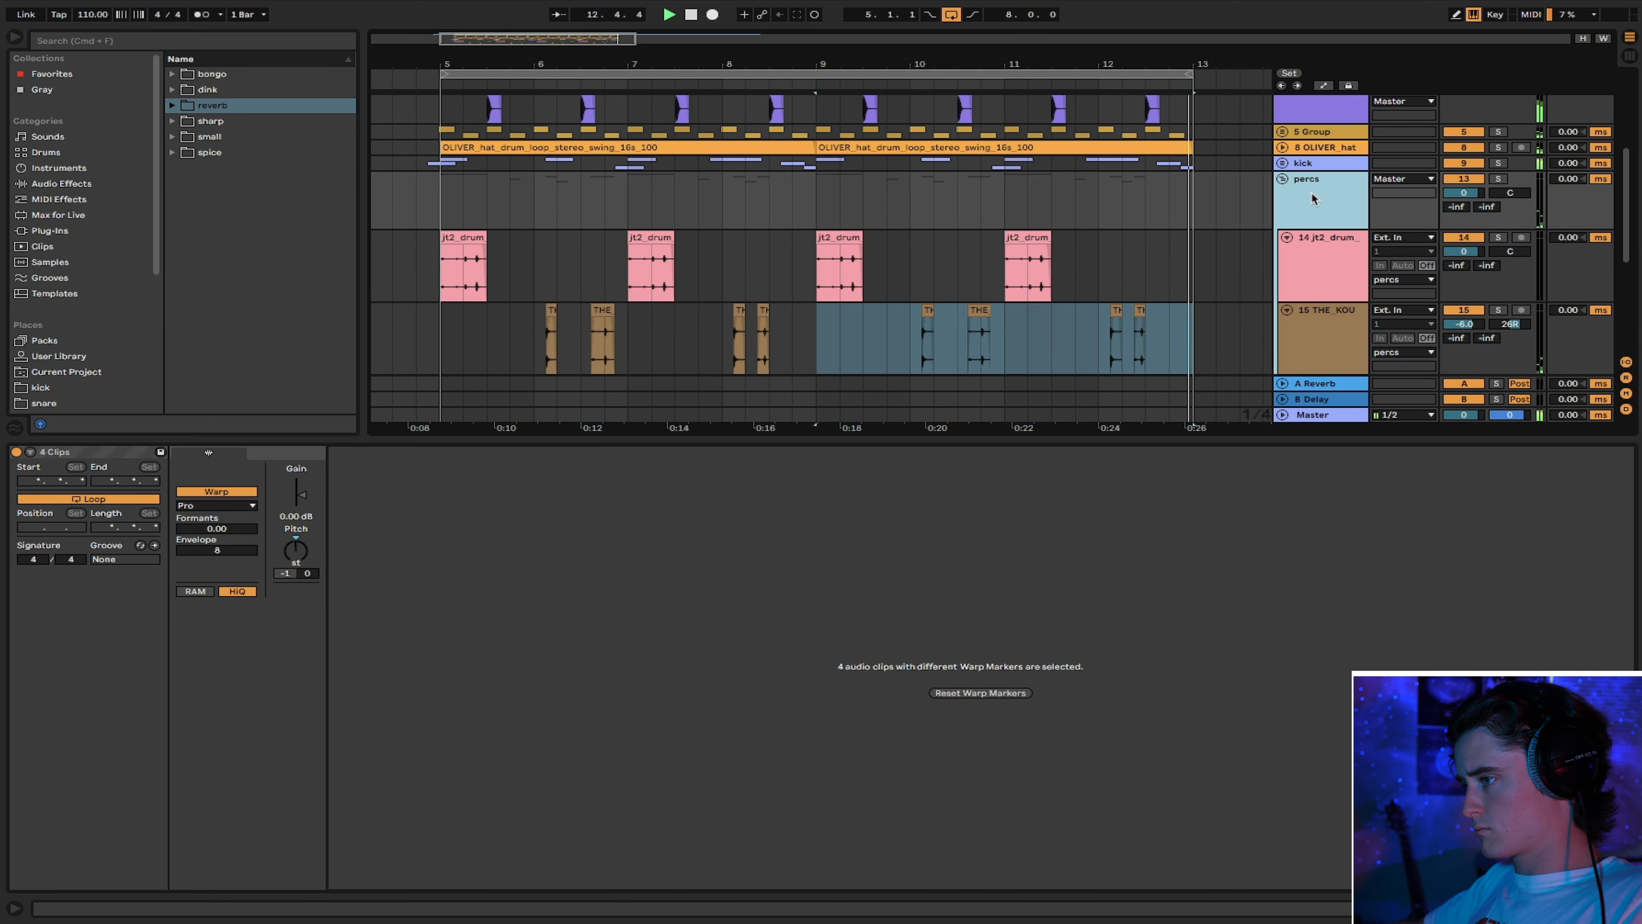
# Narrow the right panning of the THE_KOUNT percussion track, and collapse the clip view and the percs group
pyautogui.moveTo(1486, 326); pyautogui.dragTo(1486, 328)
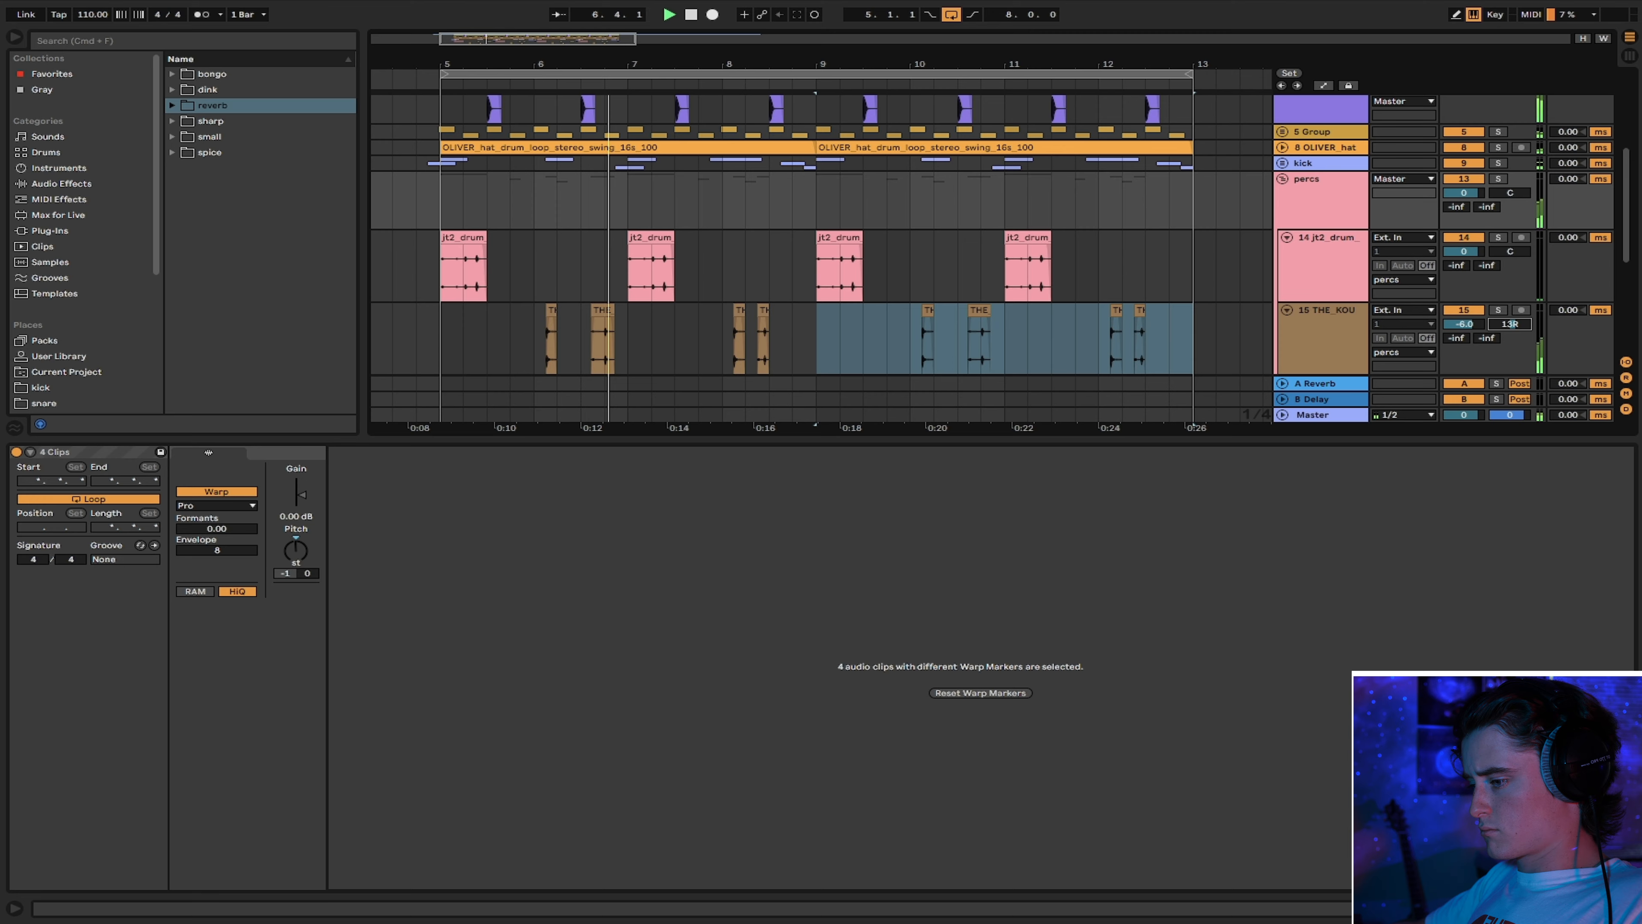
pyautogui.click(1628, 908)
pyautogui.click(1282, 383)
pyautogui.press('space')
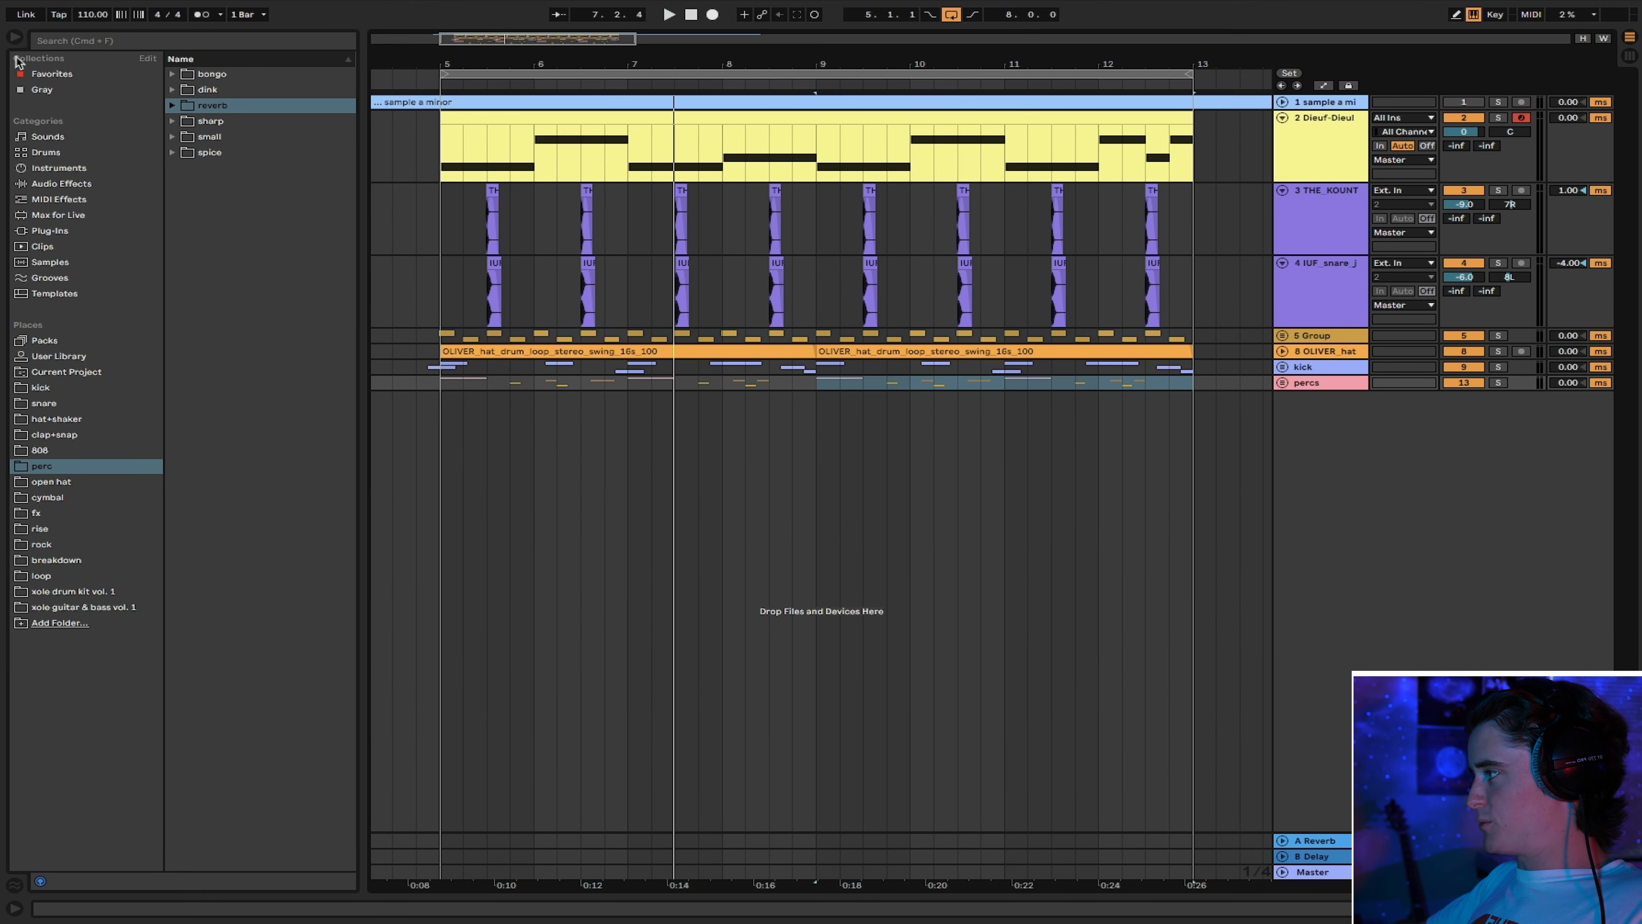
# Copy the Simpler MIDI clip to bar 1 and extend the following clip's start back to bar 5, leaving a four-bar intro
pyautogui.click(15, 39)
pyautogui.moveTo(450, 57)
pyautogui.mouseDown()
pyautogui.moveTo(725, 59)
pyautogui.moveTo(439, 59)
pyautogui.mouseUp()
pyautogui.moveTo(422, 115); pyautogui.dragTo(189, 121)
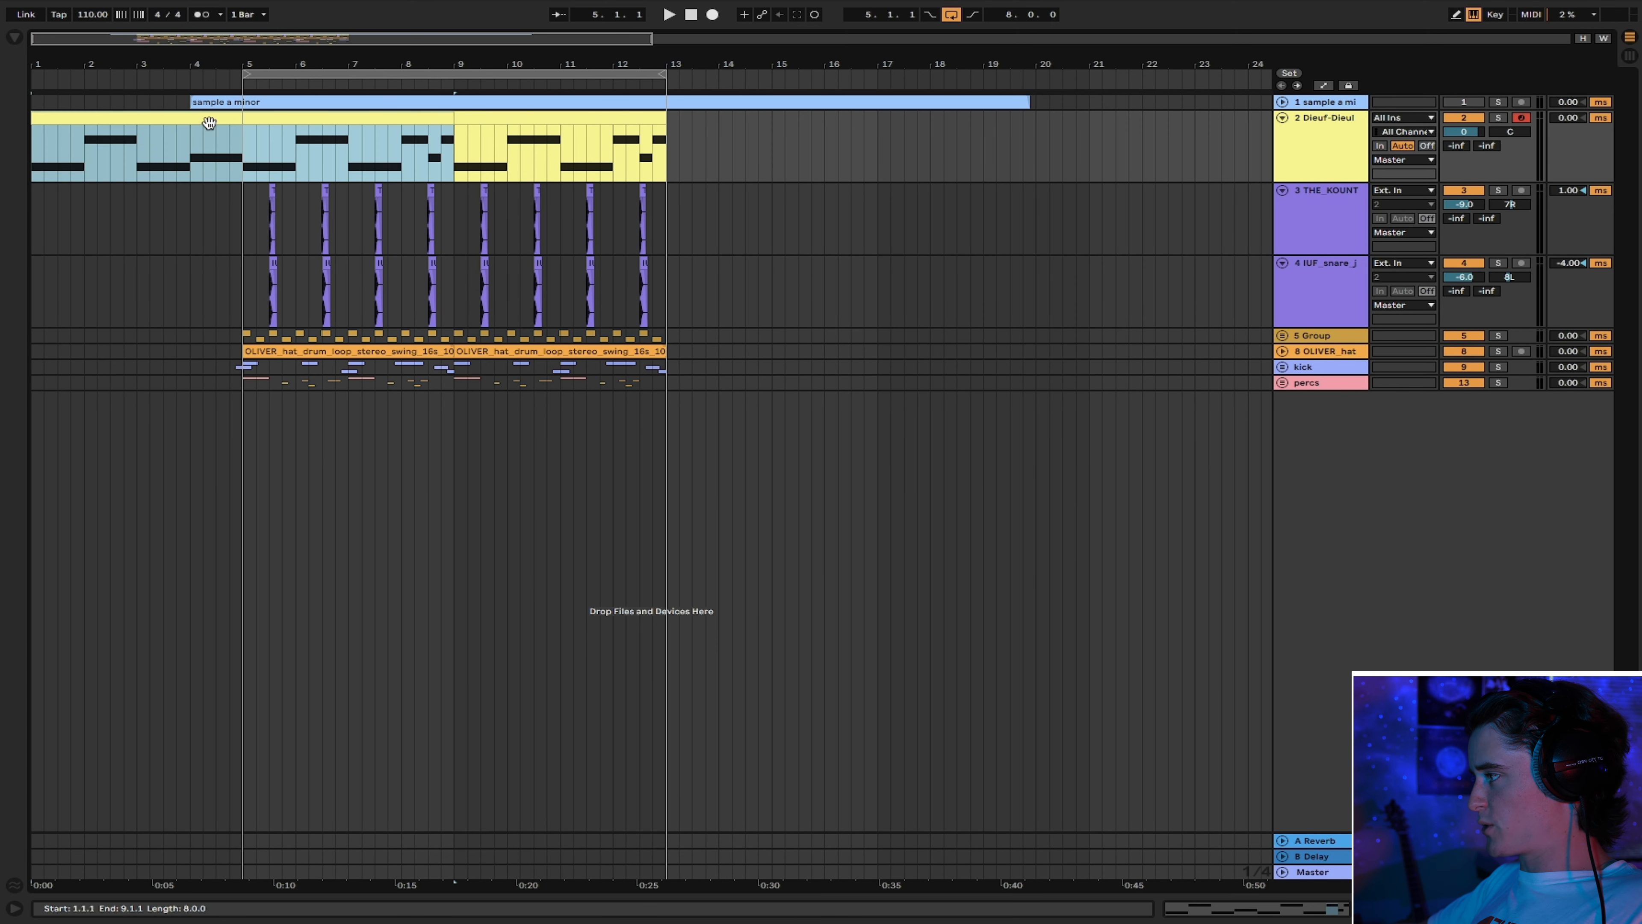
pyautogui.moveTo(455, 119); pyautogui.dragTo(242, 121)
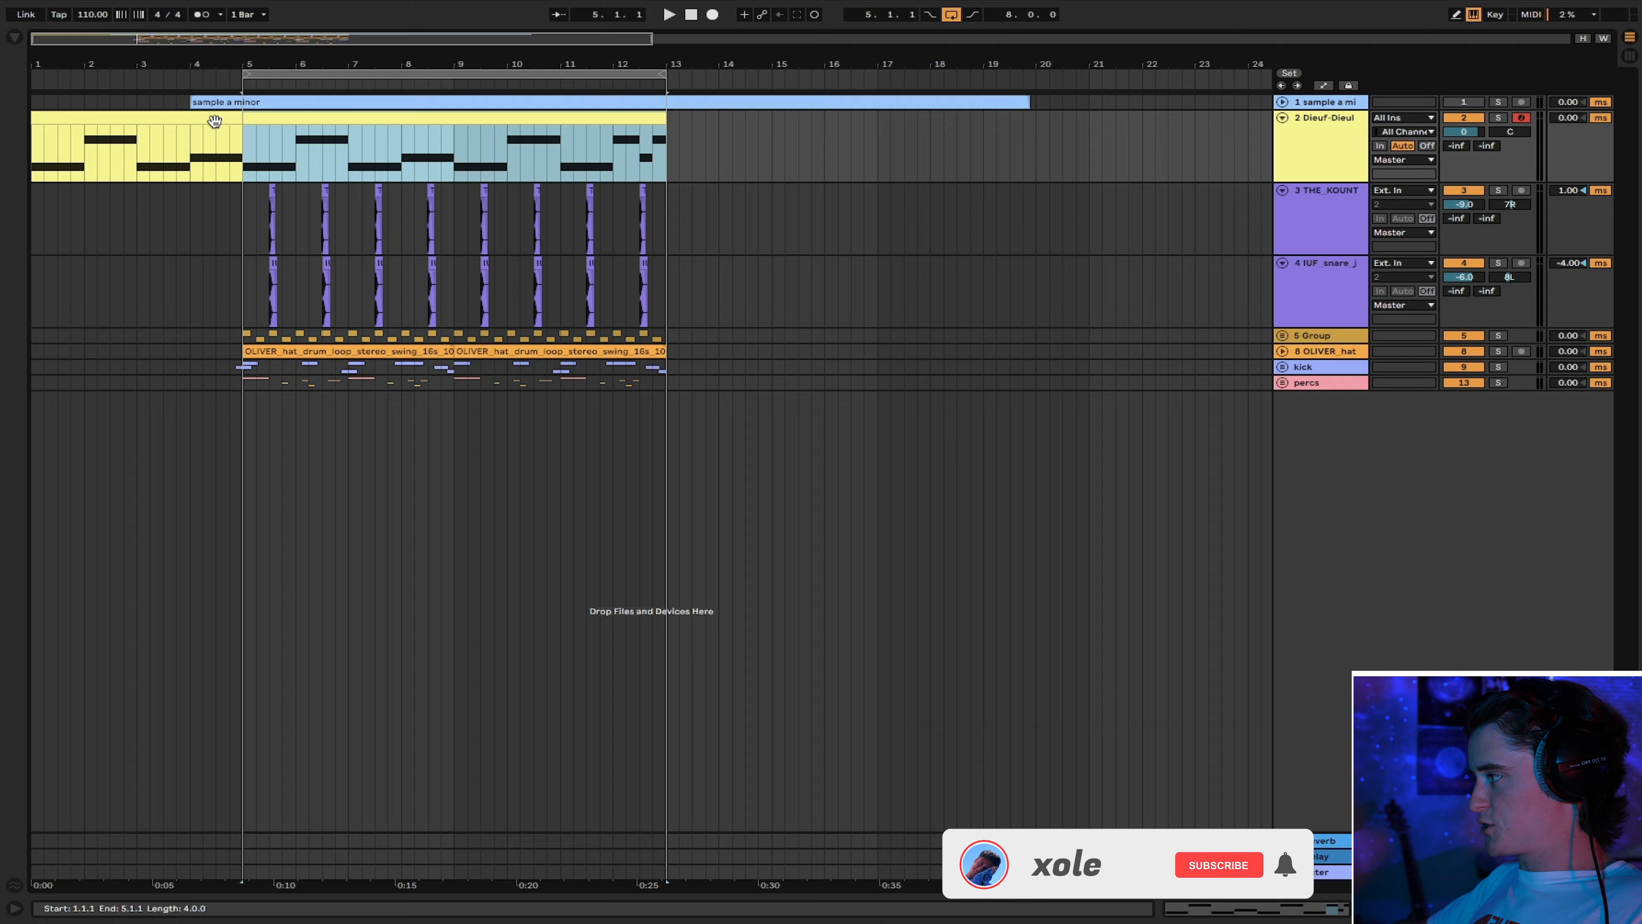
pyautogui.click(217, 121)
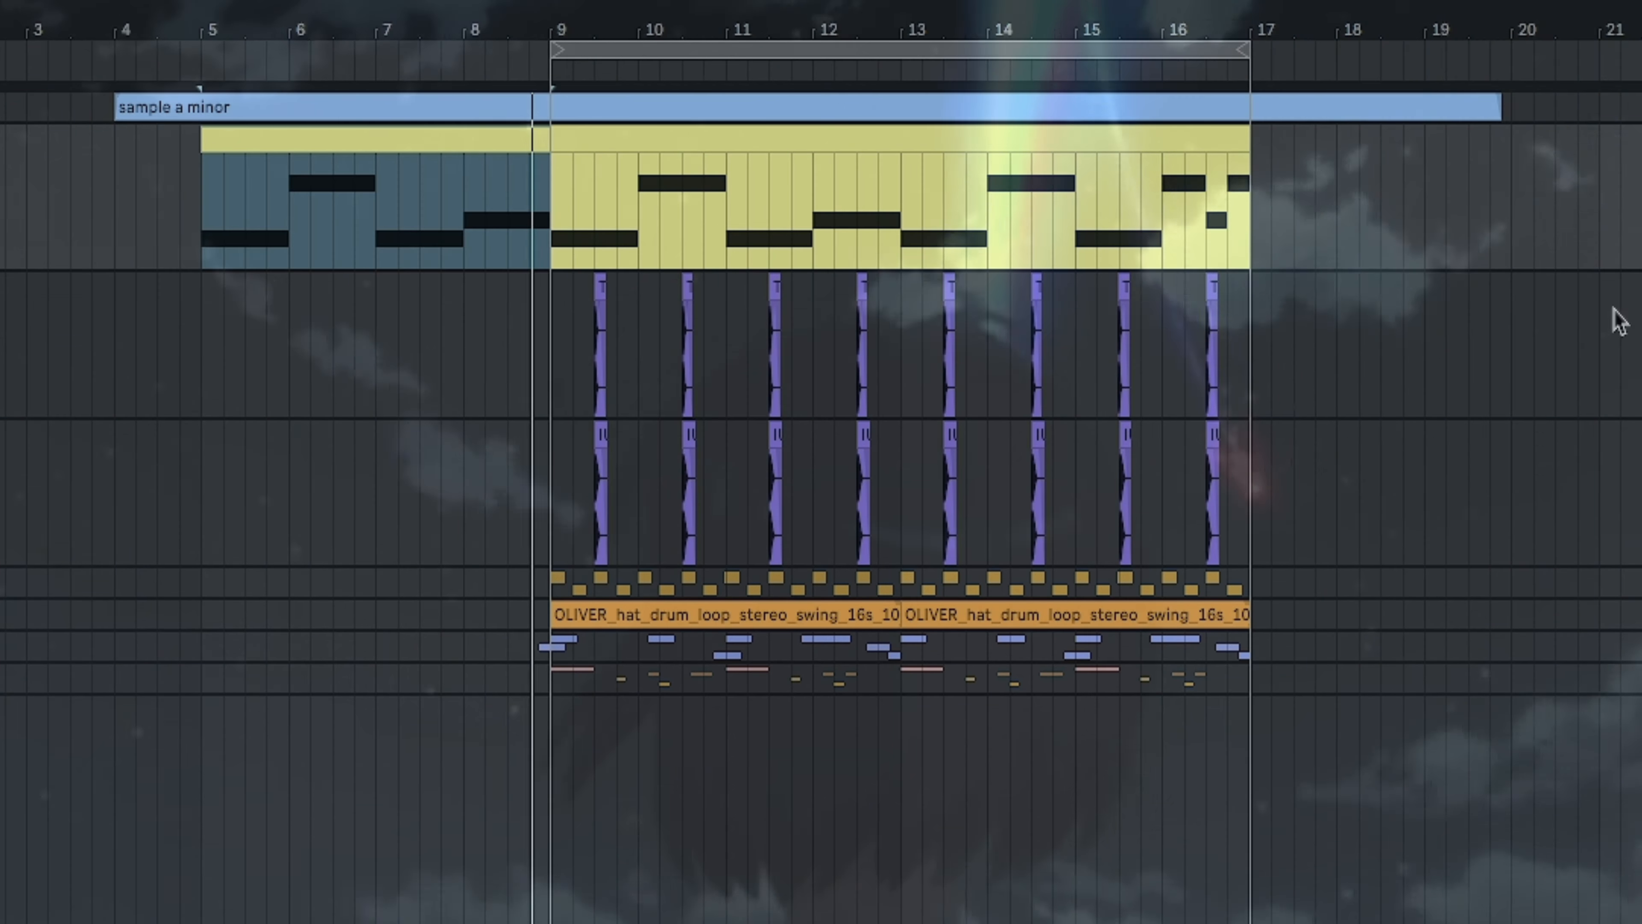
# Play the soloed sample track from bar 9
pyautogui.click(613, 139)
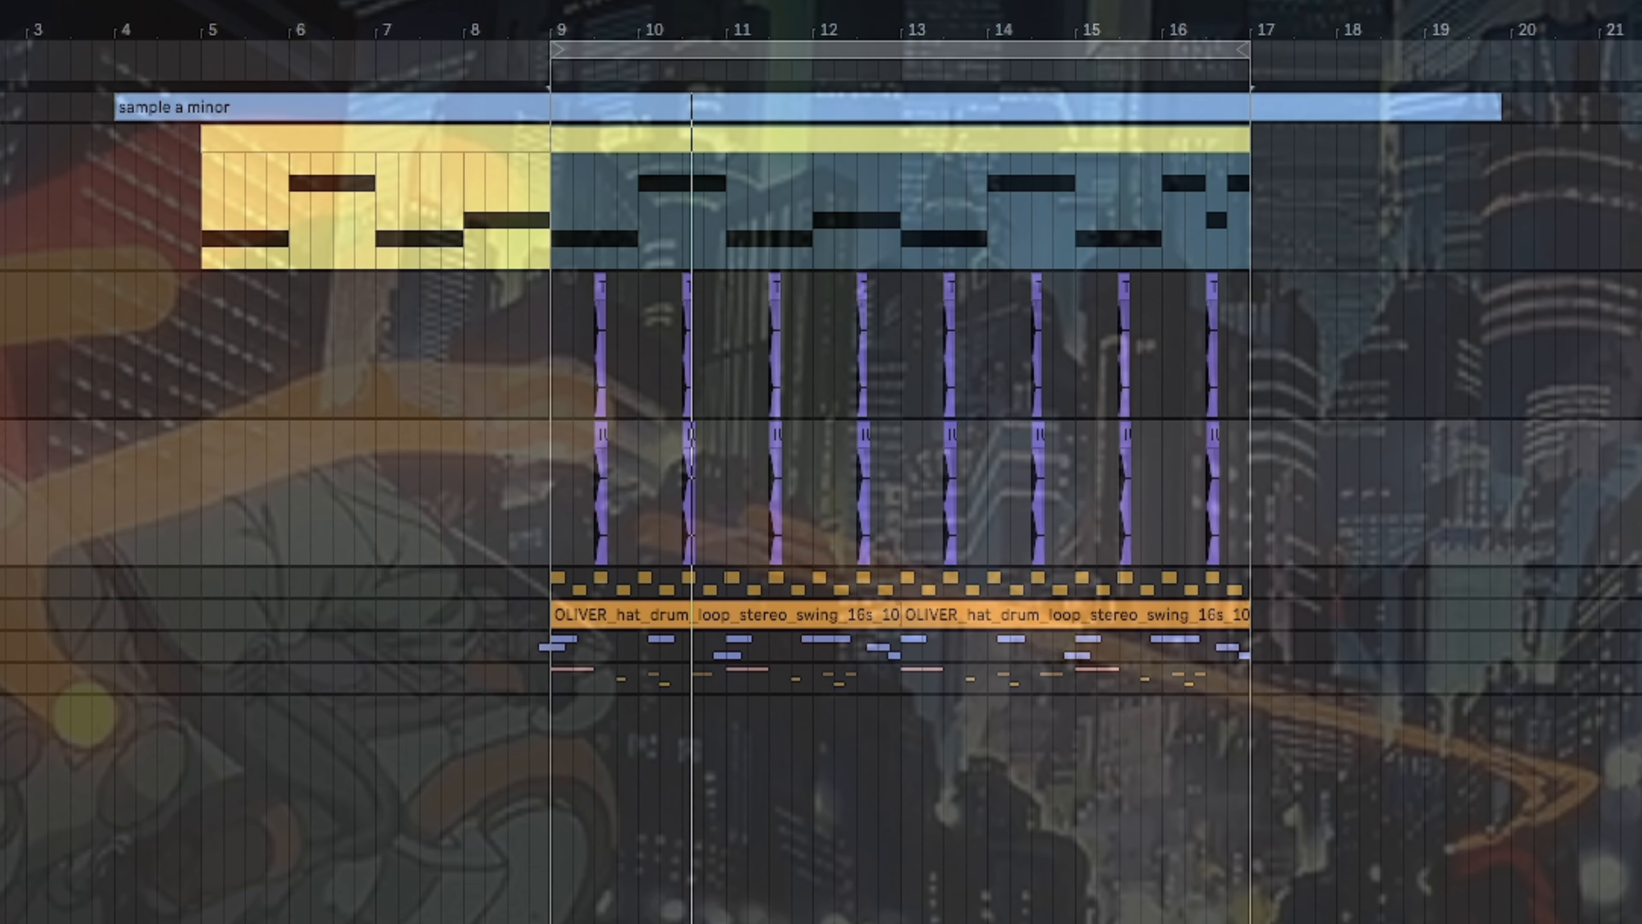
pyautogui.hotkey('ctrl', 'g')
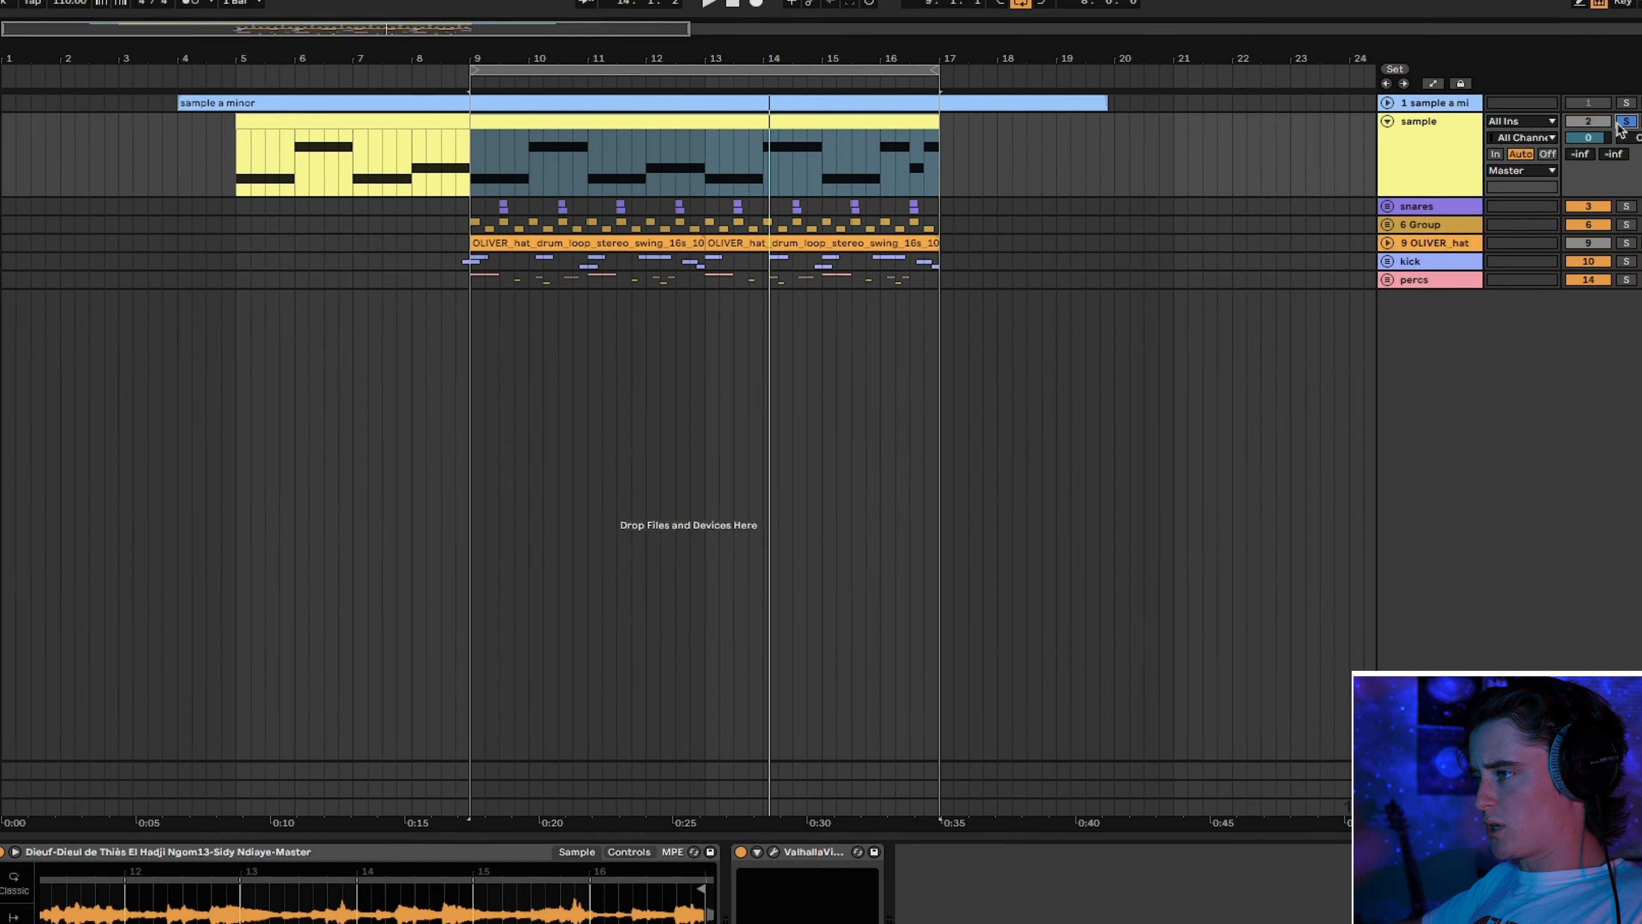
pyautogui.click(473, 158)
pyautogui.press('space')
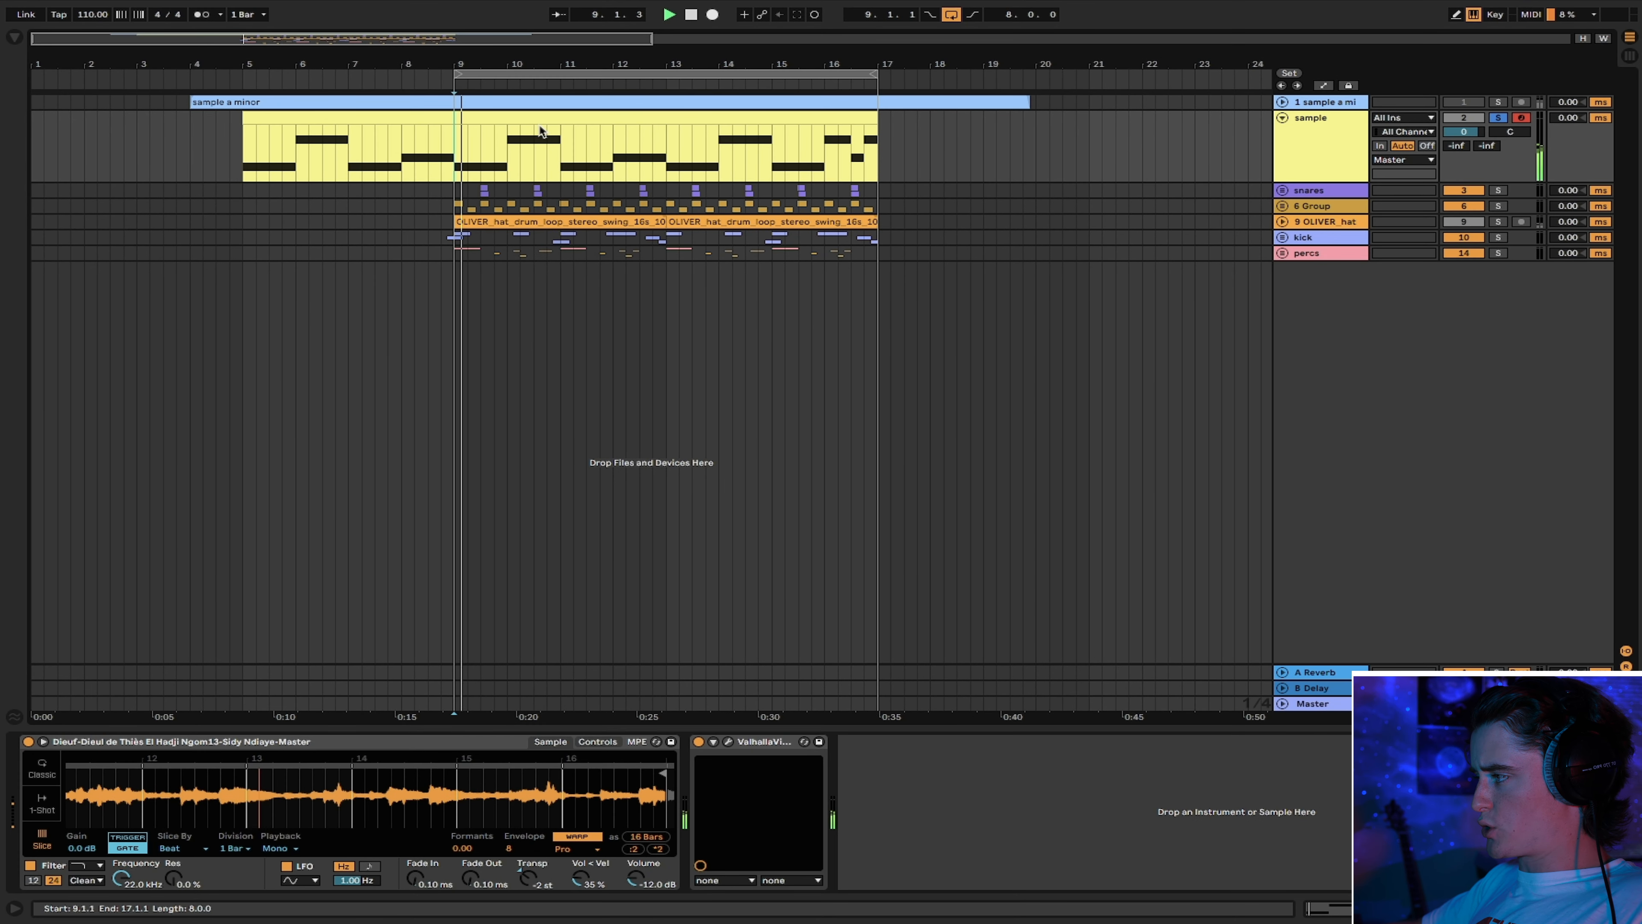
# Add EQ Eight to the sample track, with a high cut on band 8 and a low cut at 121 Hz on band 1
pyautogui.click(11, 40)
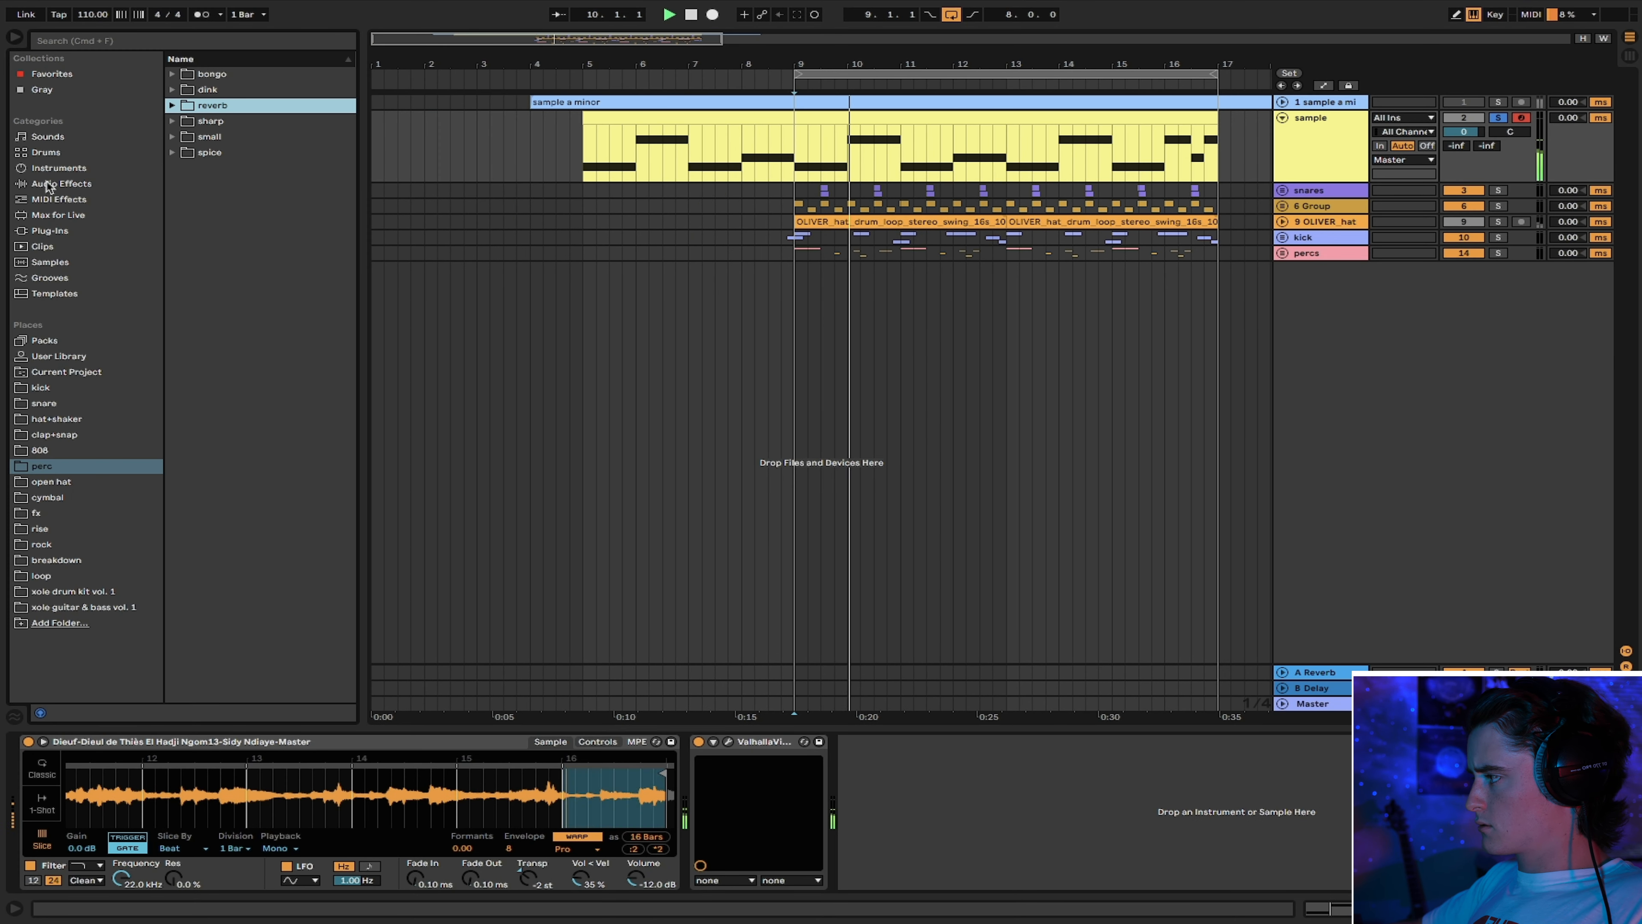
pyautogui.doubleClick(239, 169)
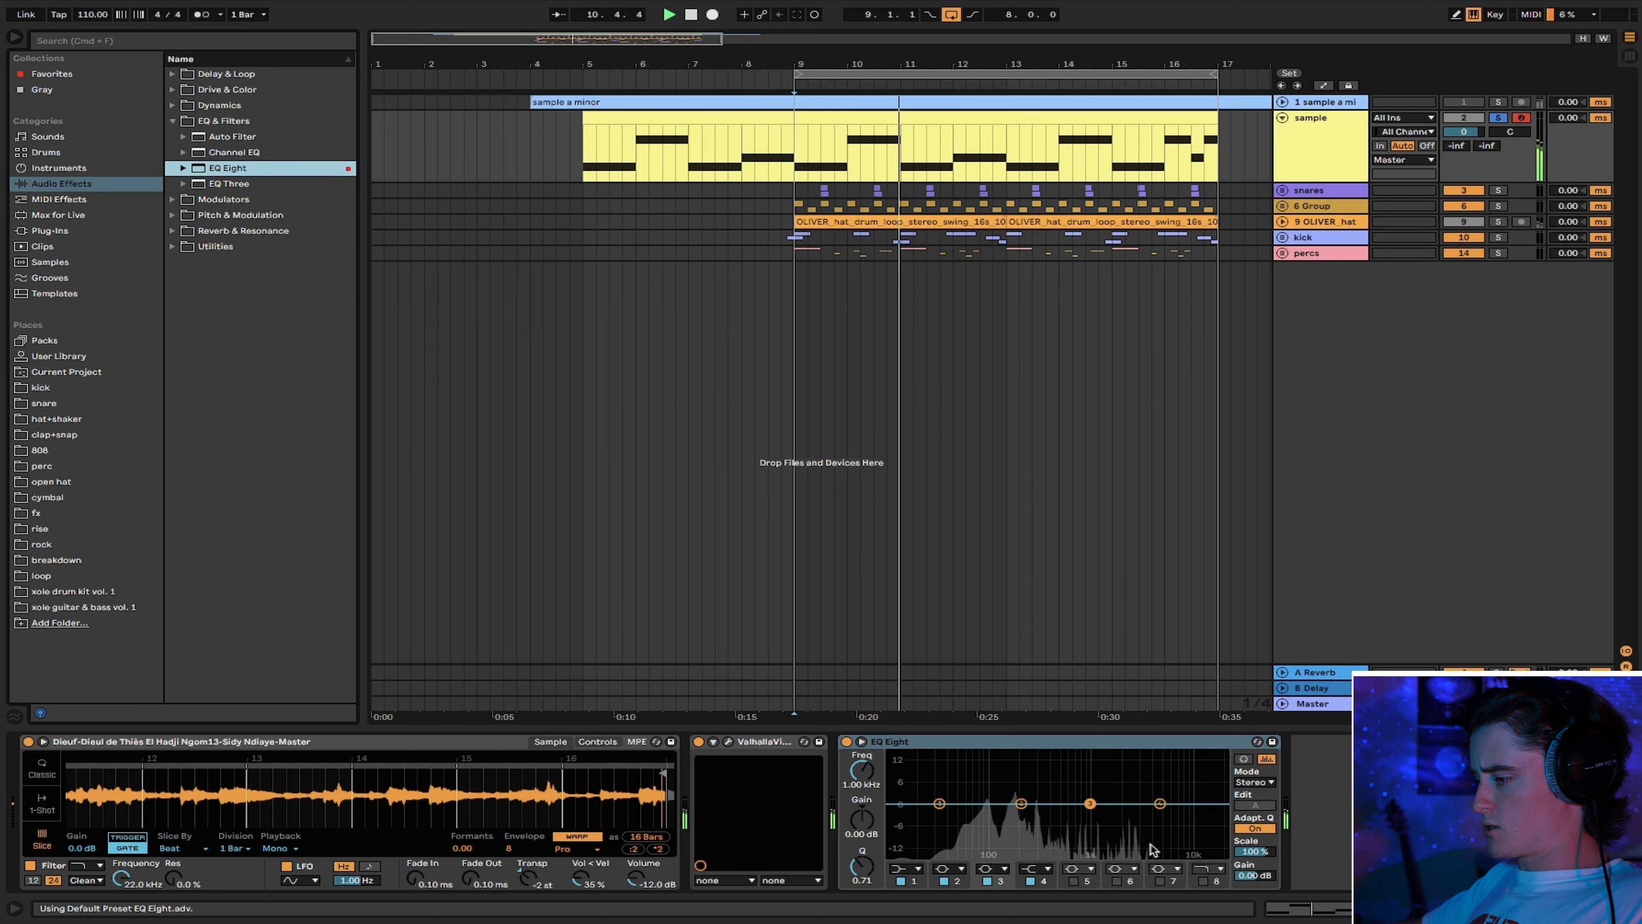
pyautogui.click(1202, 879)
pyautogui.moveTo(1183, 815); pyautogui.dragTo(1155, 821)
pyautogui.click(901, 879)
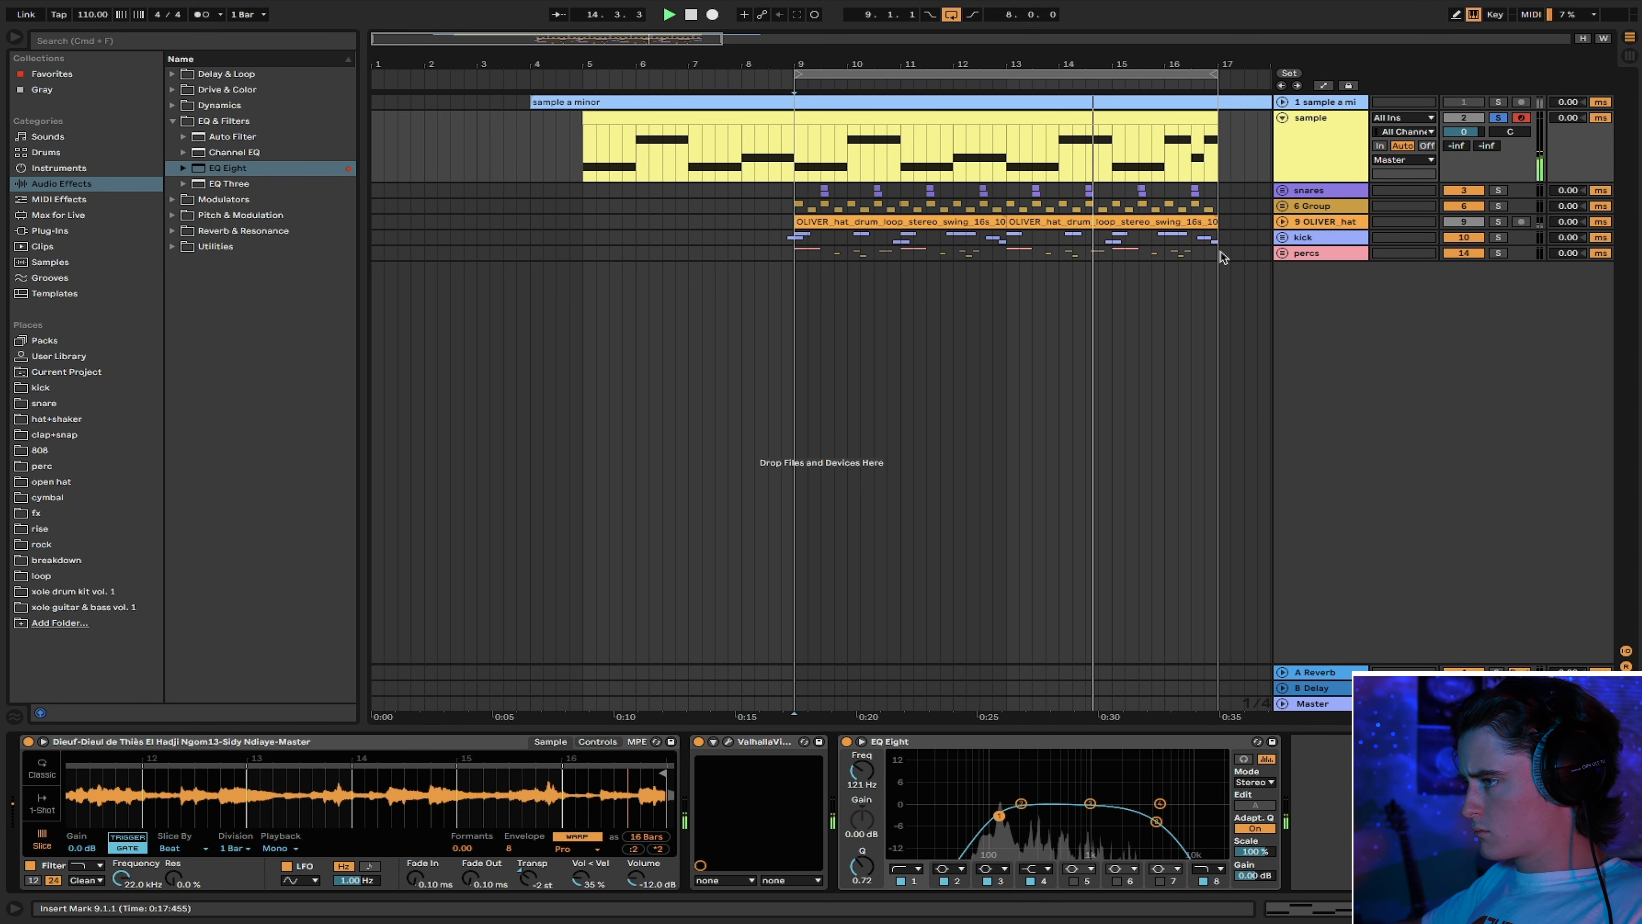
# Turn off solo on the sample track and rename the OLIVER hat track to loop
pyautogui.click(1498, 118)
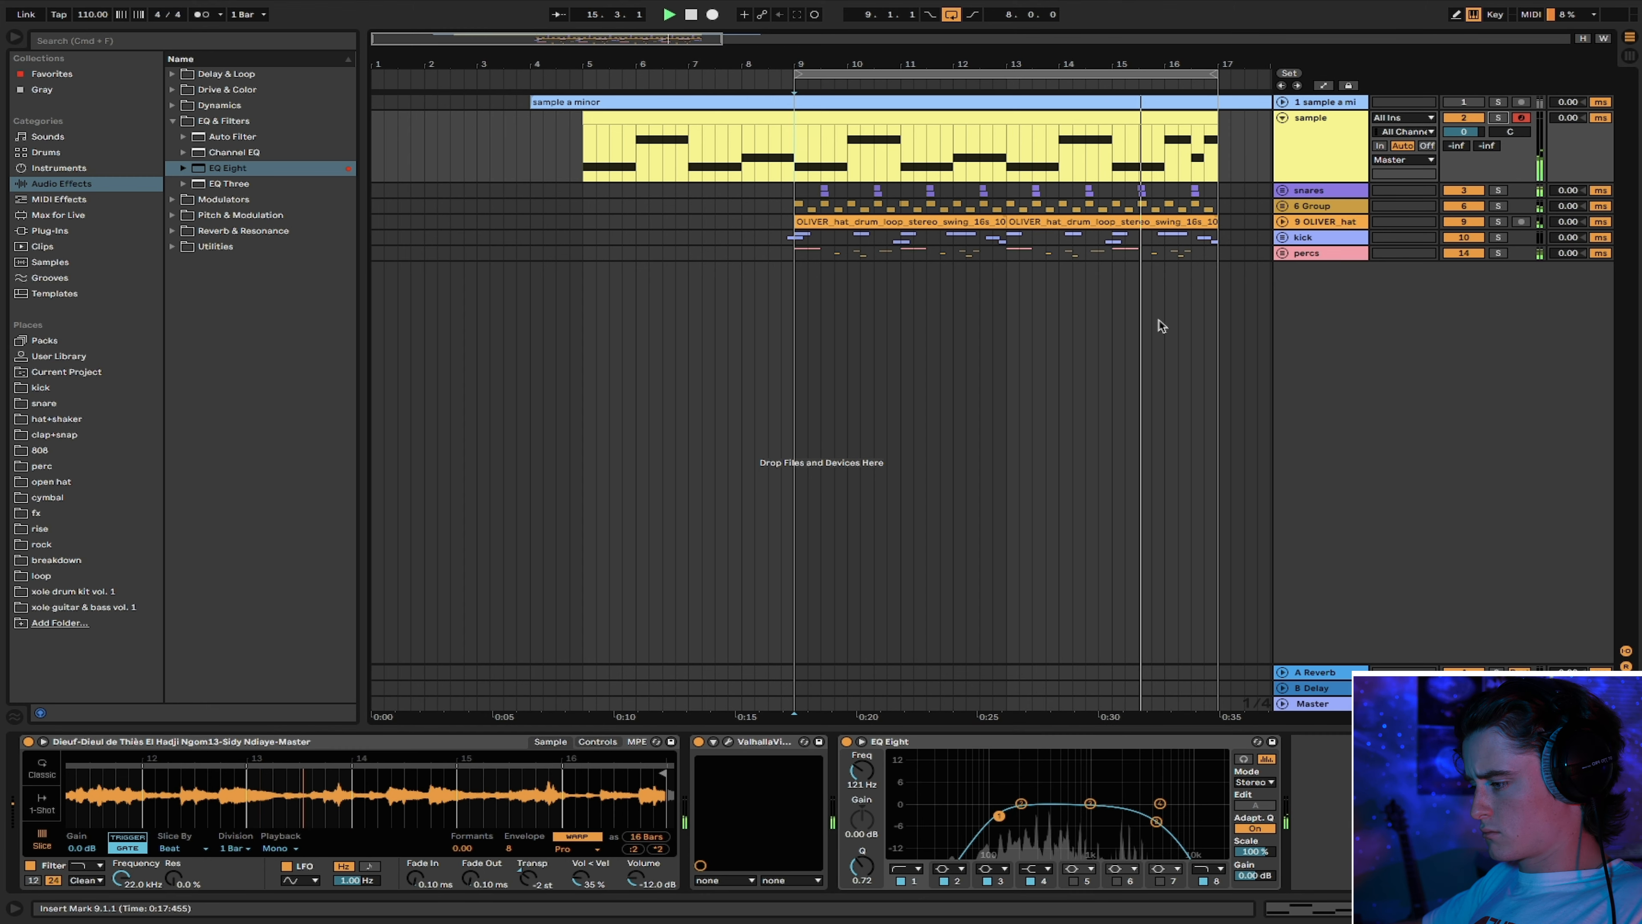
pyautogui.click(1282, 222)
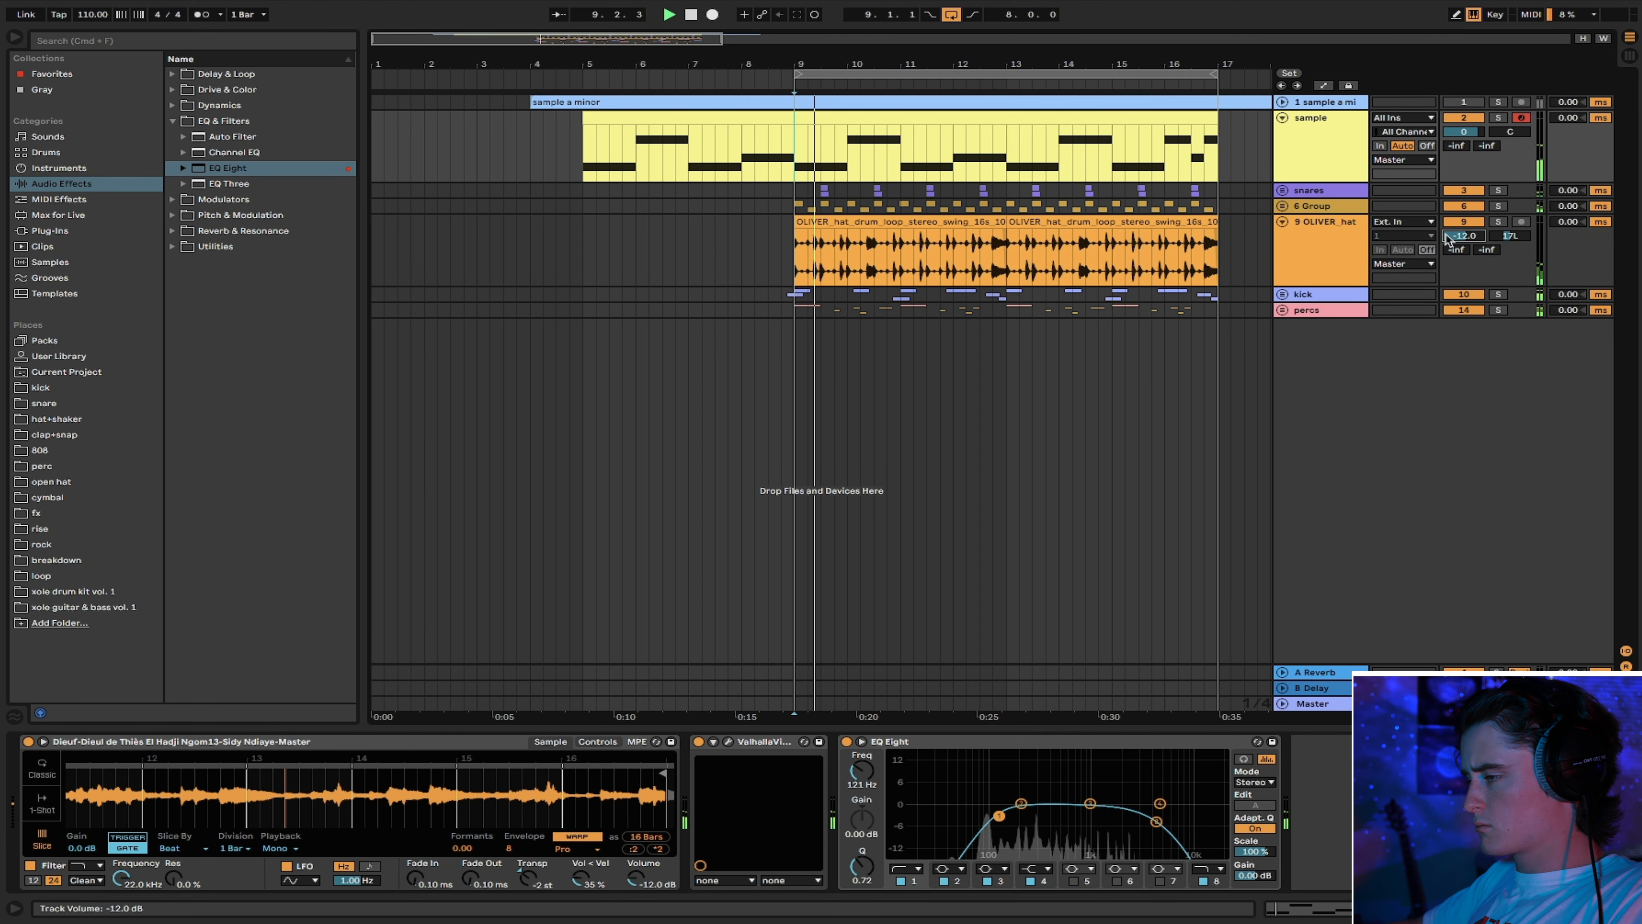
pyautogui.click(1323, 240)
pyautogui.press('super+r')
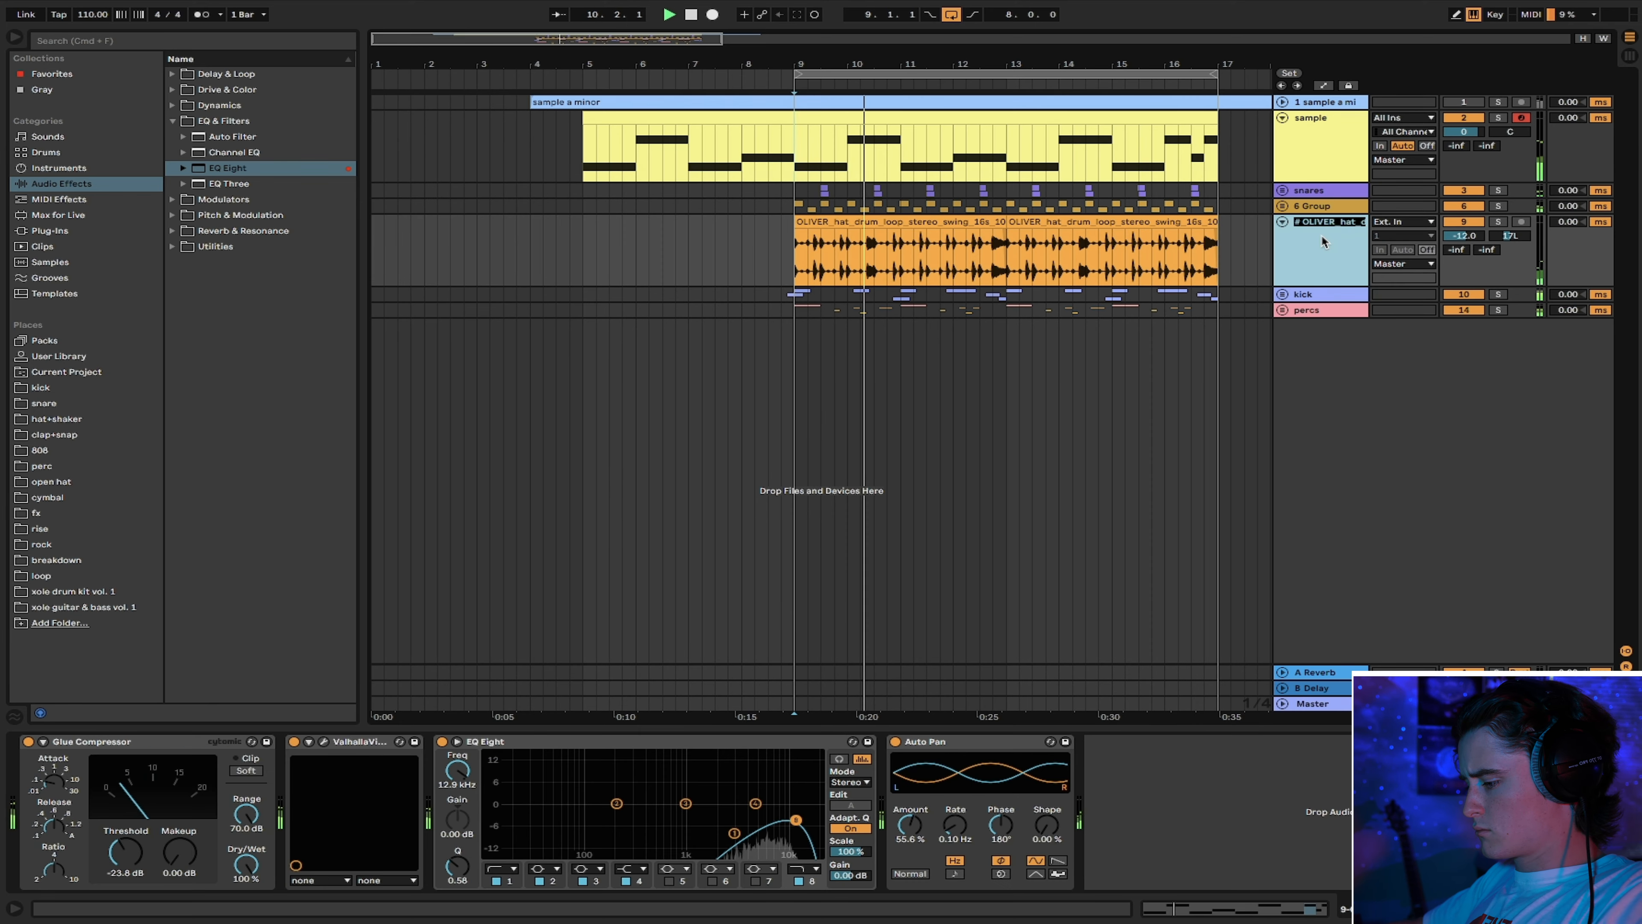
pyautogui.write('loop')
pyautogui.press('Return')
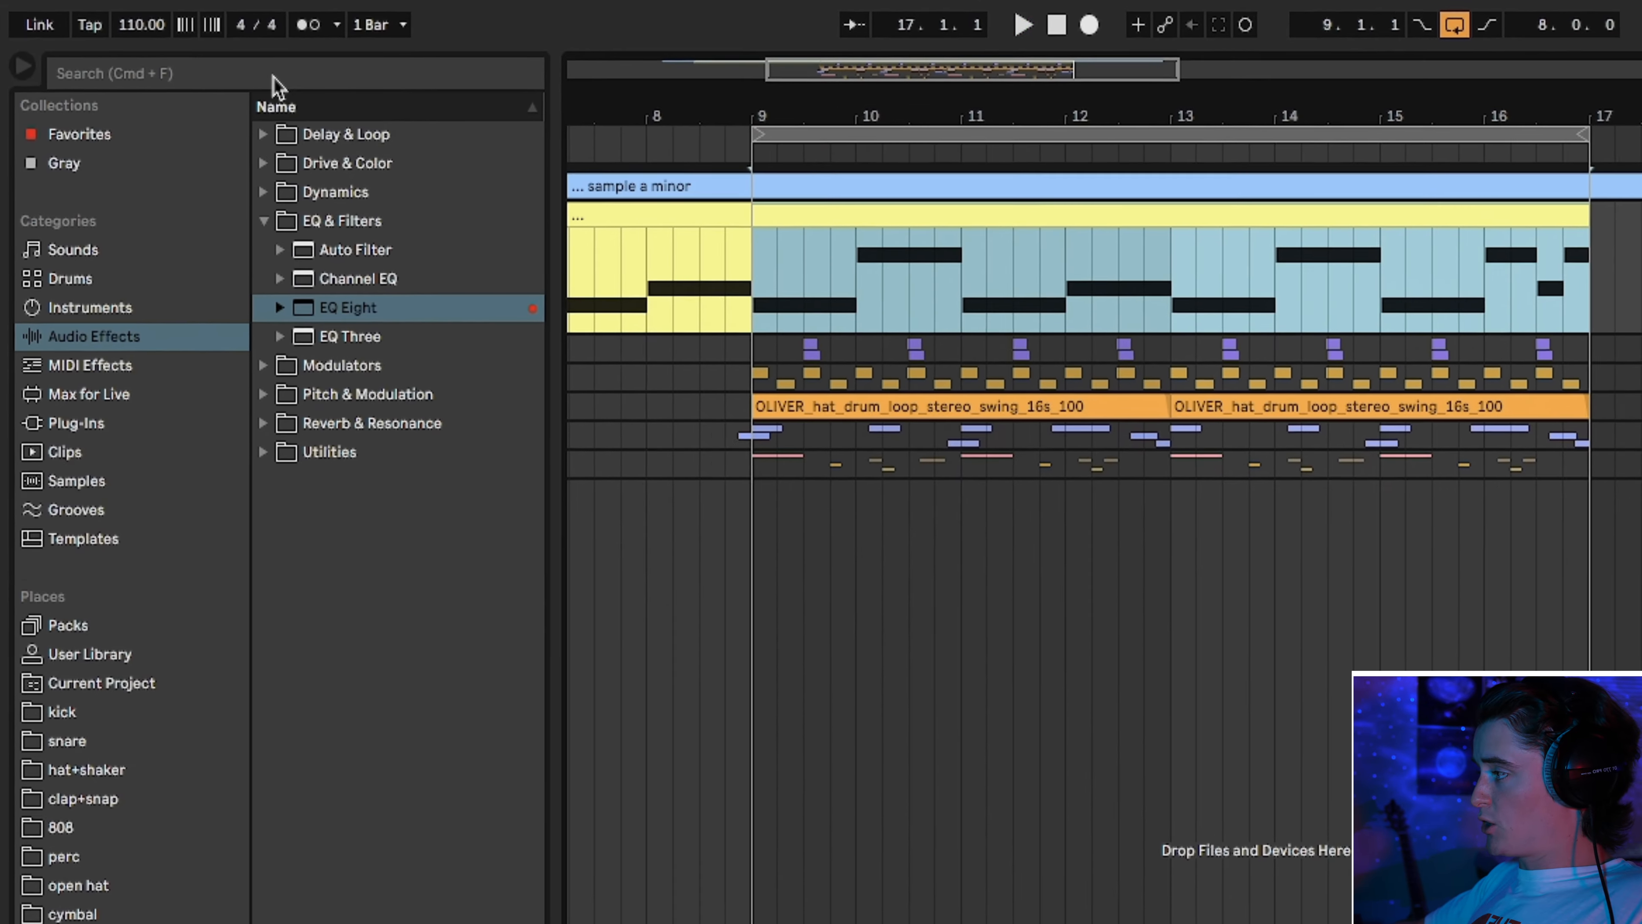
# Insert Erosion ahead of ValhallaVintageVerb on the sample track and set its frequency to 4.33 kHz
pyautogui.click(200, 50)
pyautogui.write('erosi')
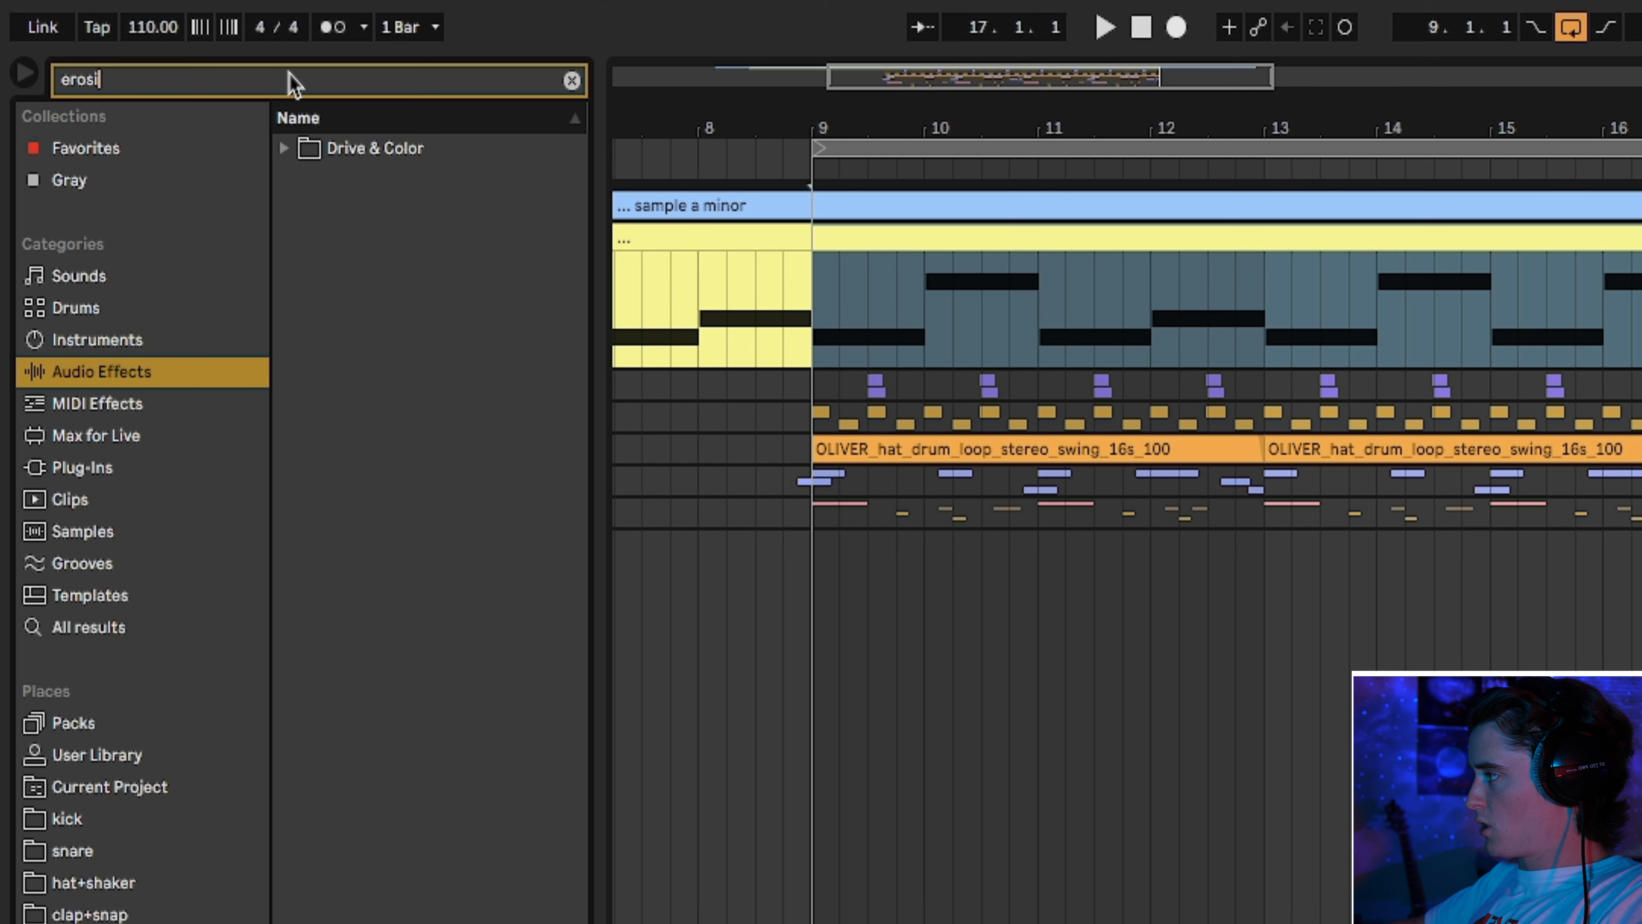
pyautogui.click(284, 147)
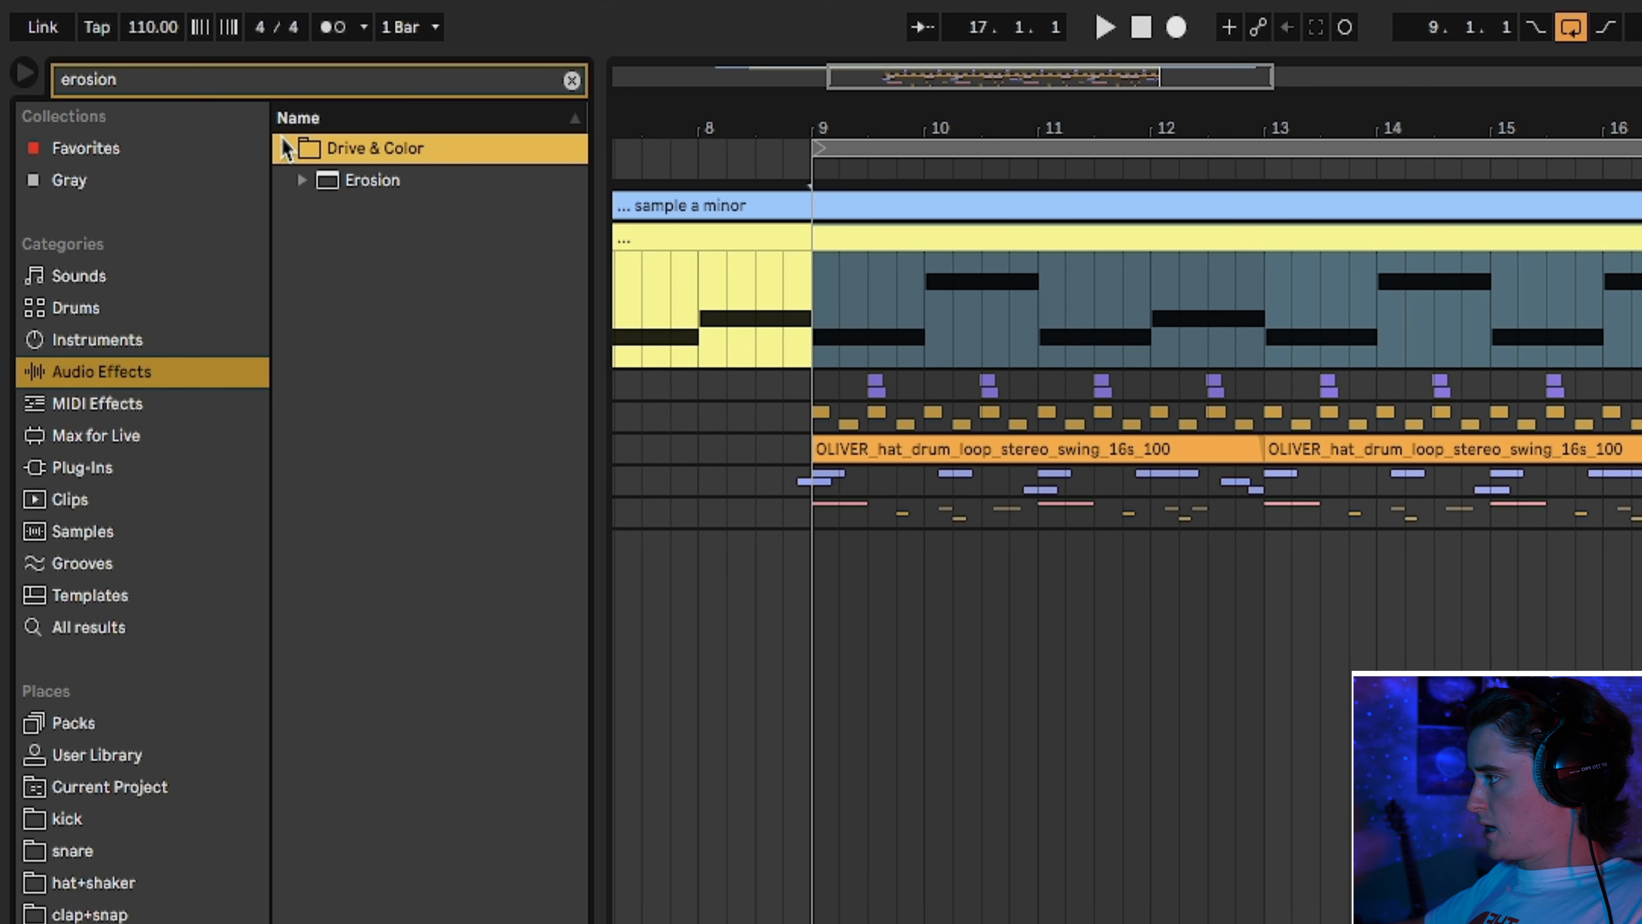
pyautogui.click(362, 181)
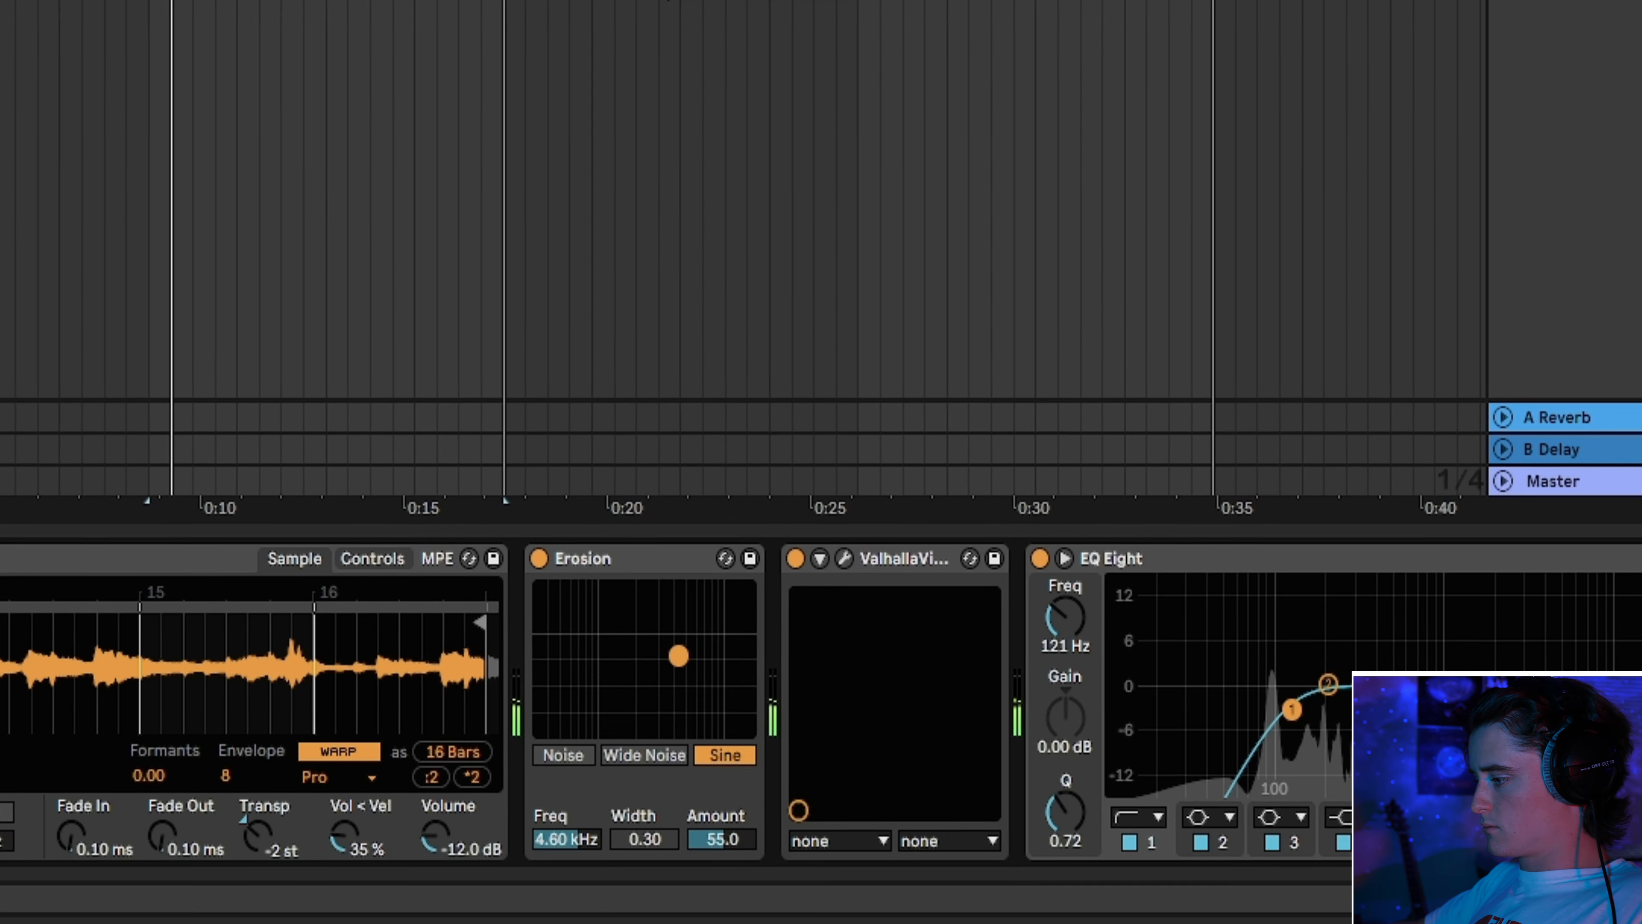
pyautogui.moveTo(678, 655); pyautogui.dragTo(652, 669)
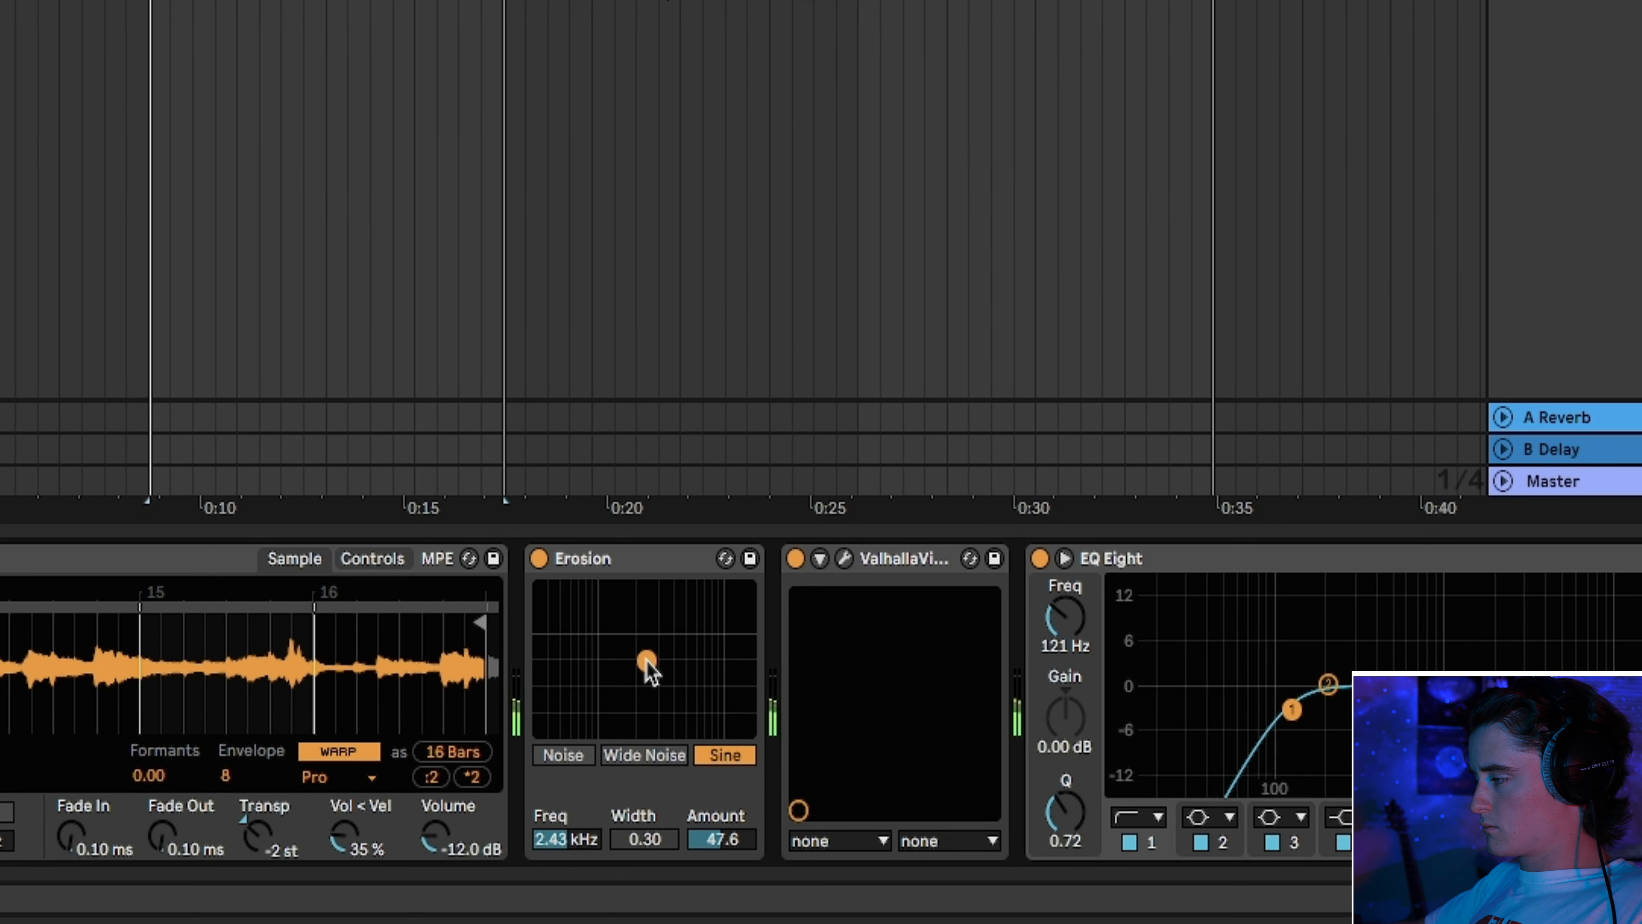
pyautogui.moveTo(649, 662); pyautogui.dragTo(694, 663)
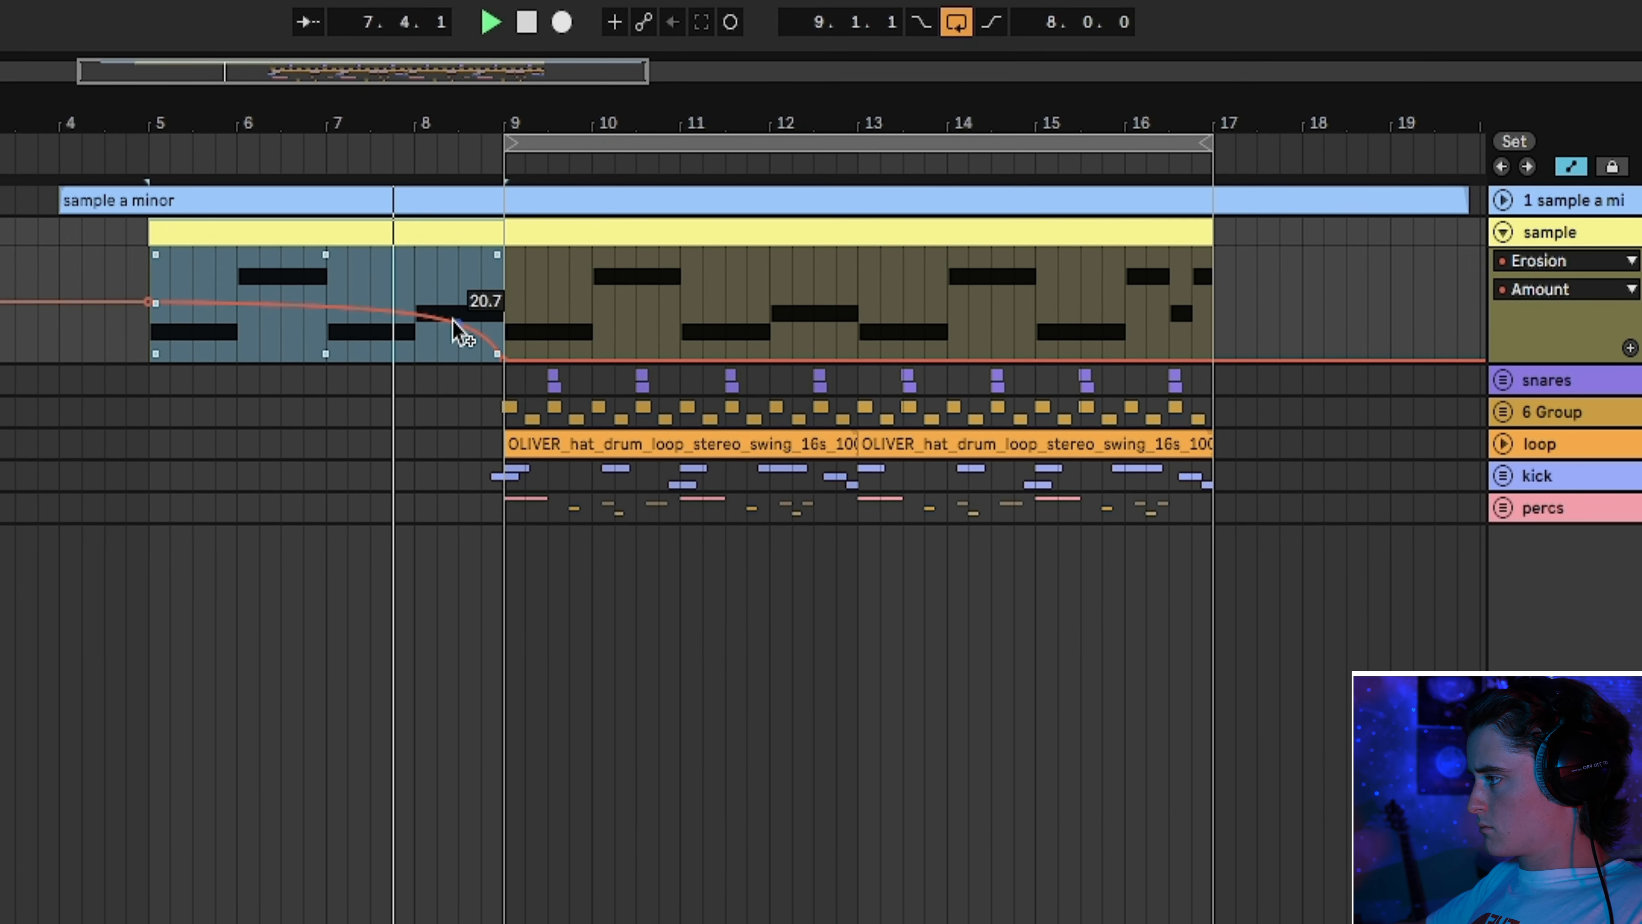
# Automate the Erosion amount on the sample track, curving down through the intro from bar 5 to zero at bar 9
pyautogui.click(326, 268)
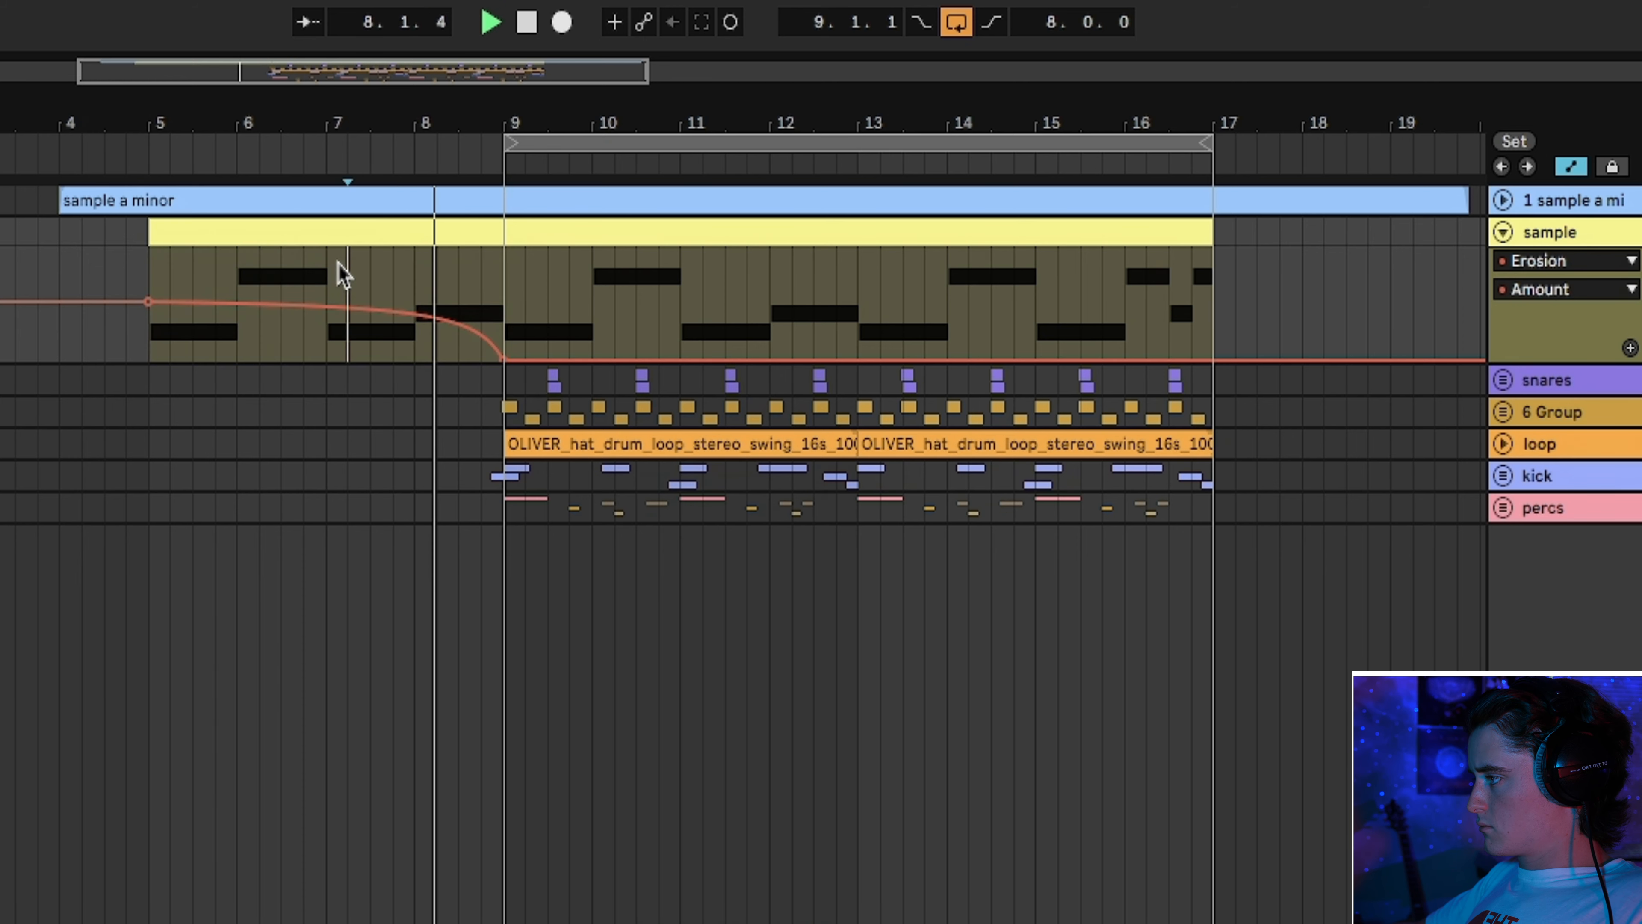
pyautogui.click(502, 276)
pyautogui.click(1216, 284)
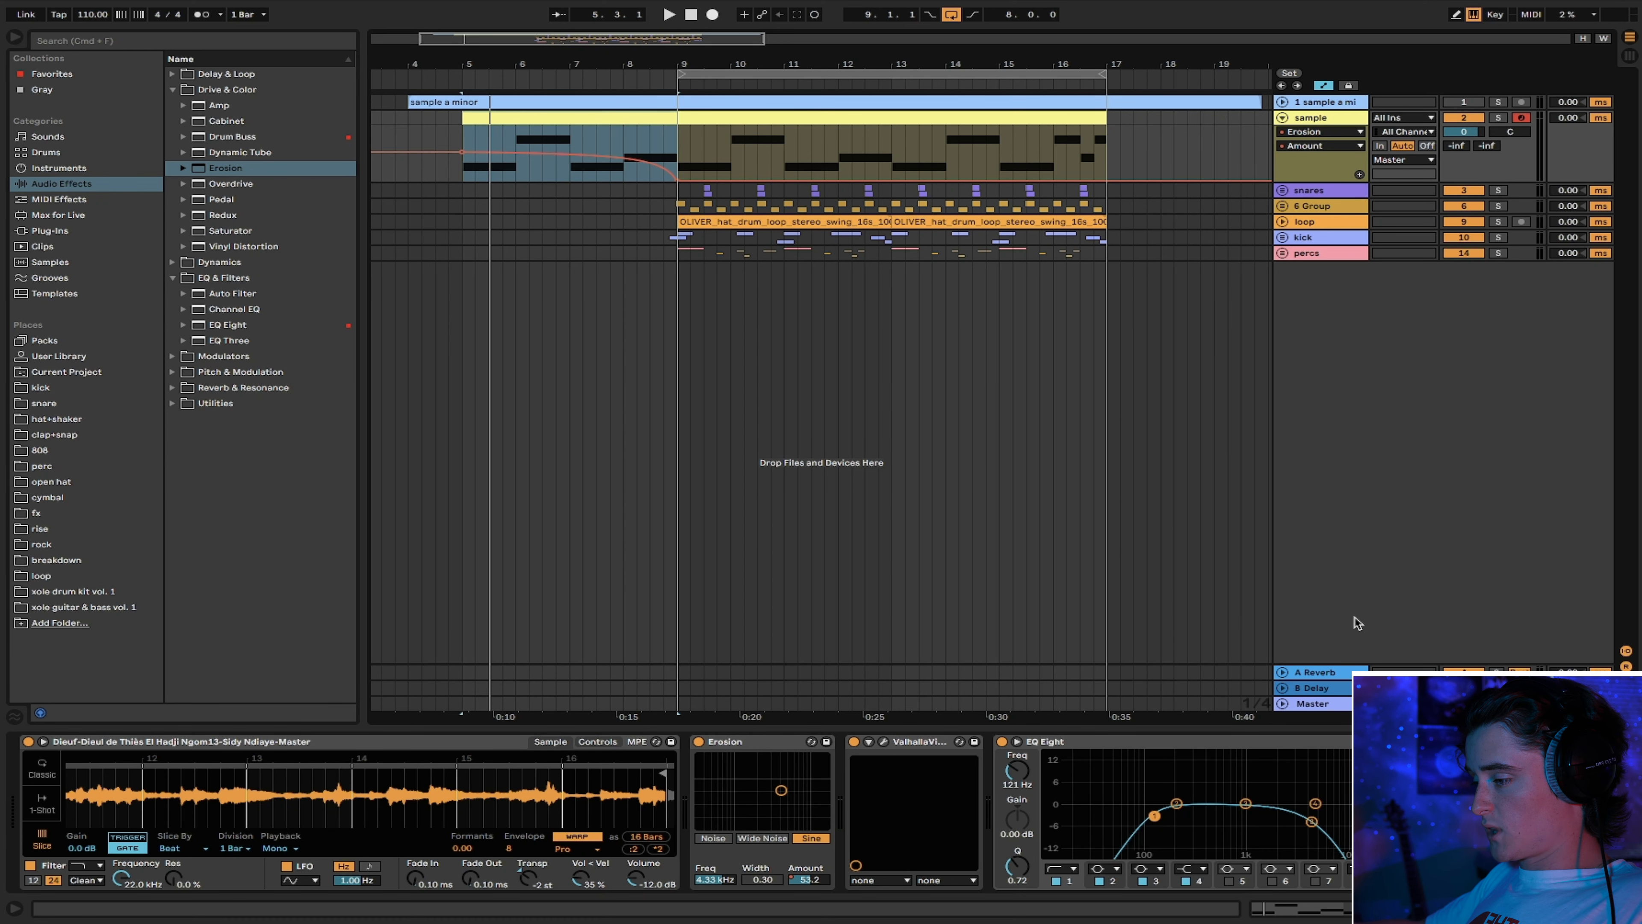
# Load the iZotope Vinyl plug-in onto the Master track
pyautogui.click(1318, 704)
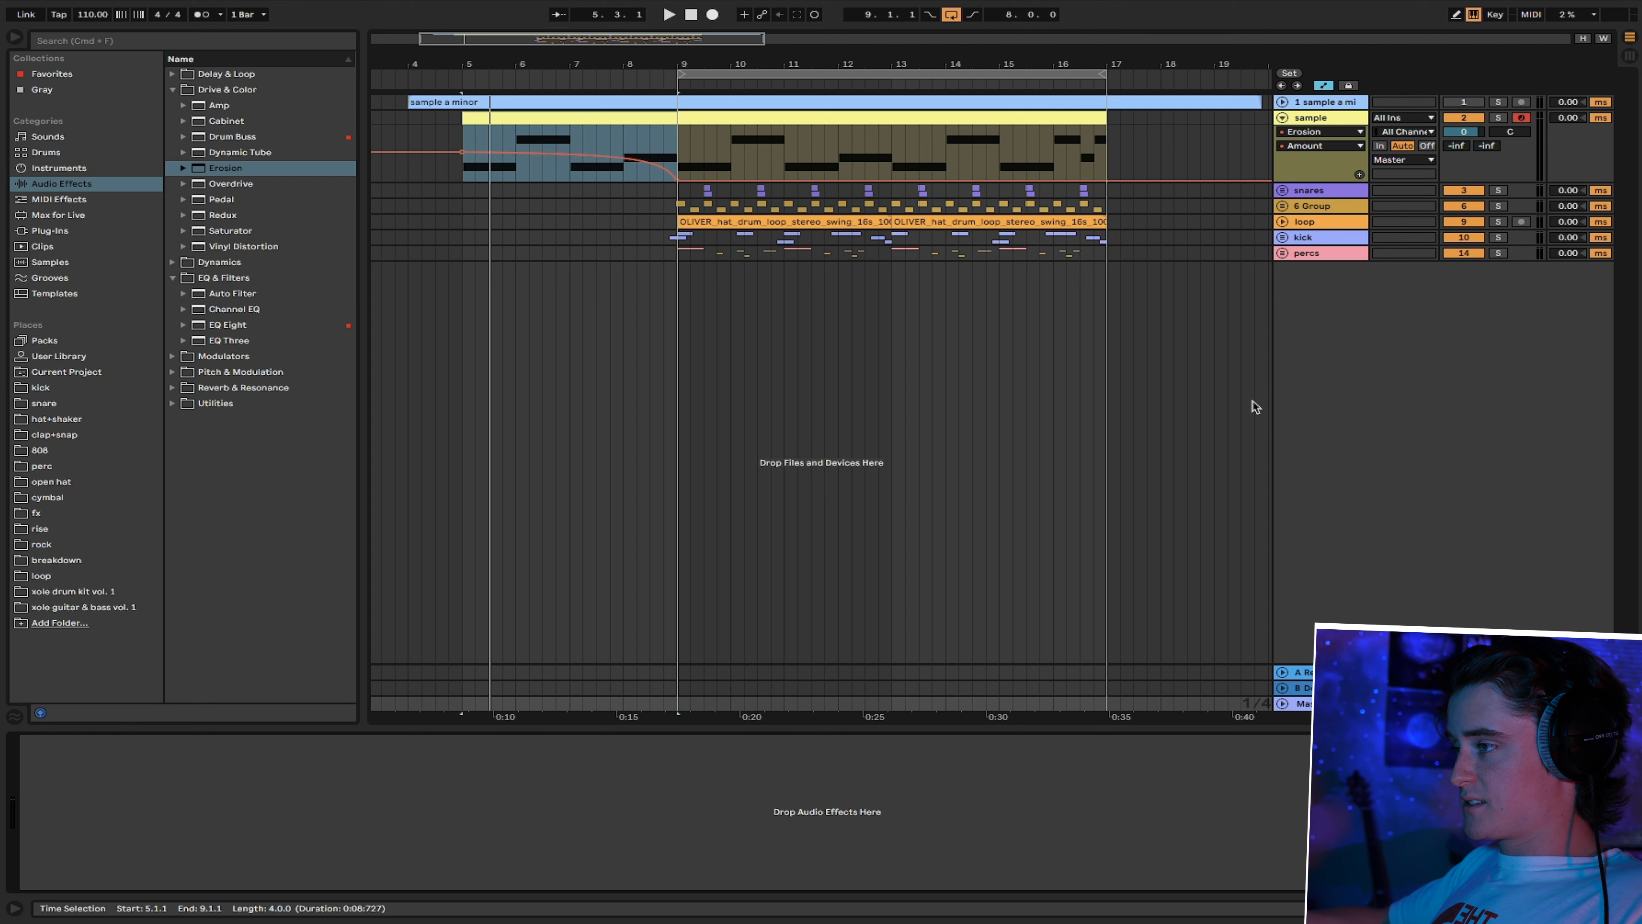
pyautogui.click(76, 231)
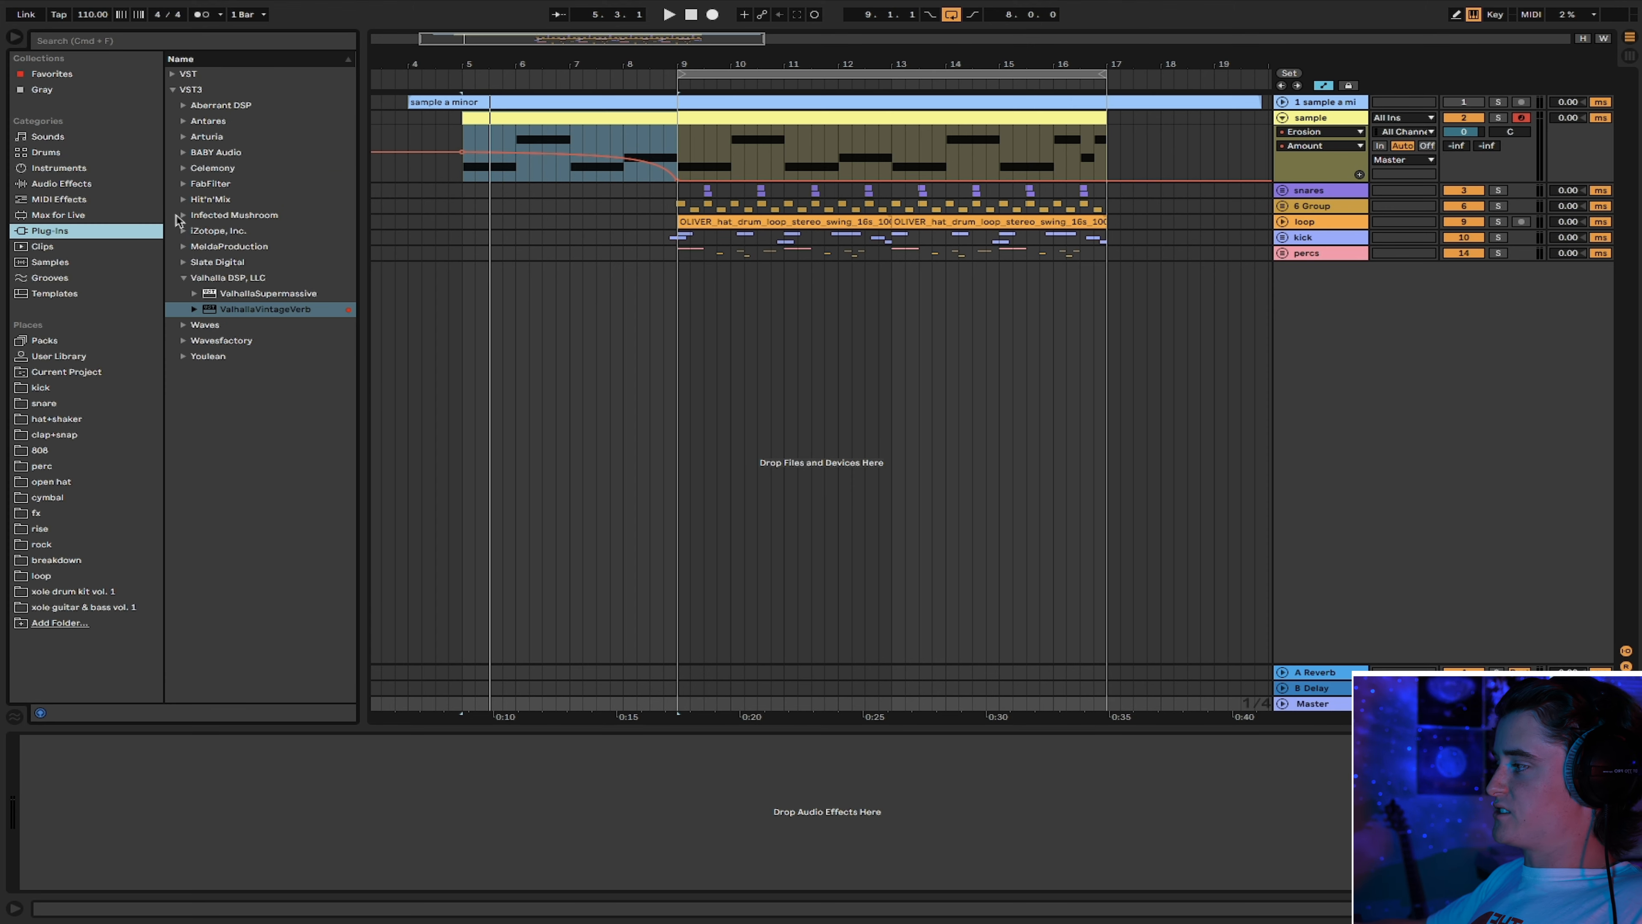
pyautogui.click(183, 231)
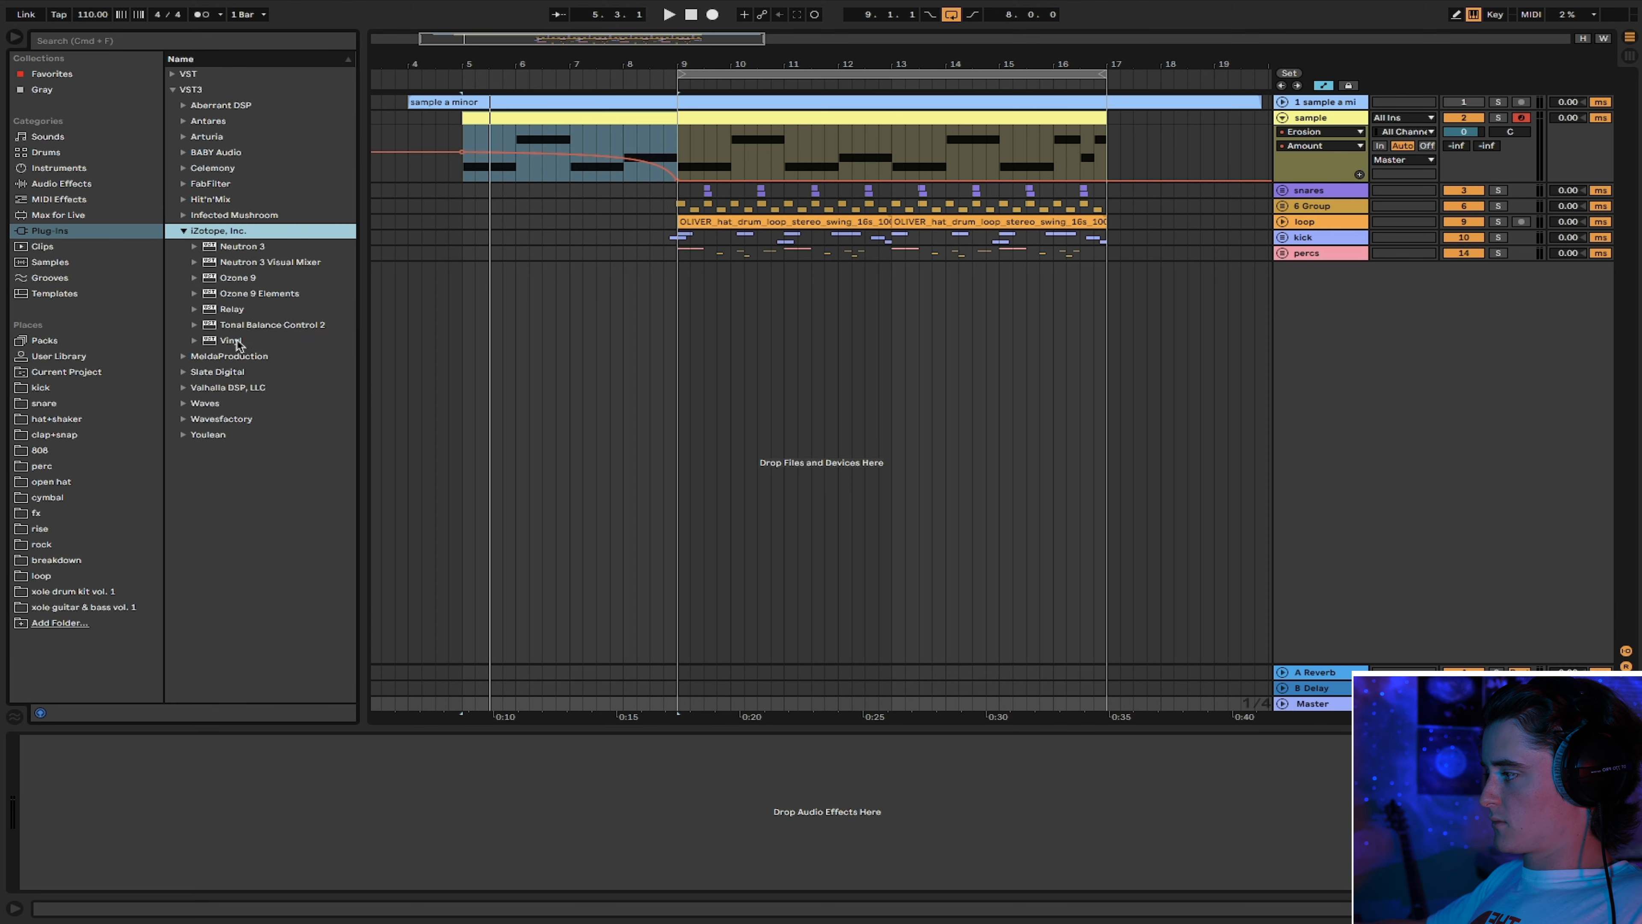
pyautogui.moveTo(231, 340); pyautogui.dragTo(423, 892)
pyautogui.moveTo(423, 832); pyautogui.dragTo(427, 837)
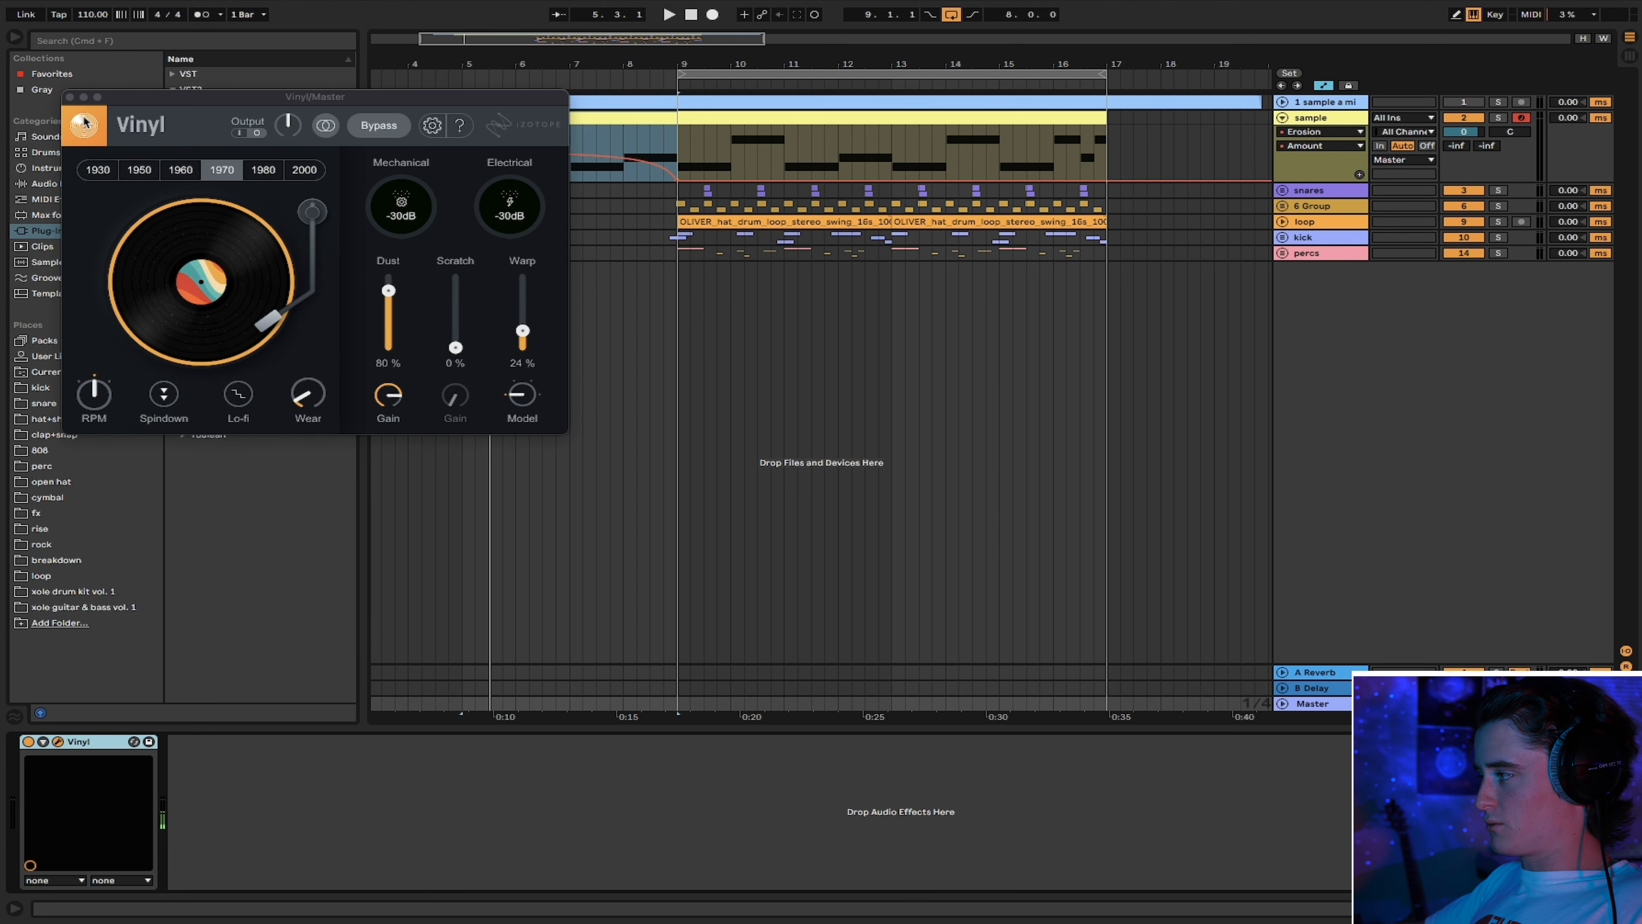
# Set Vinyl on the sample track to the 1950 era with 0% dust, 14% scratch and 44% warp, and close its window
pyautogui.click(181, 170)
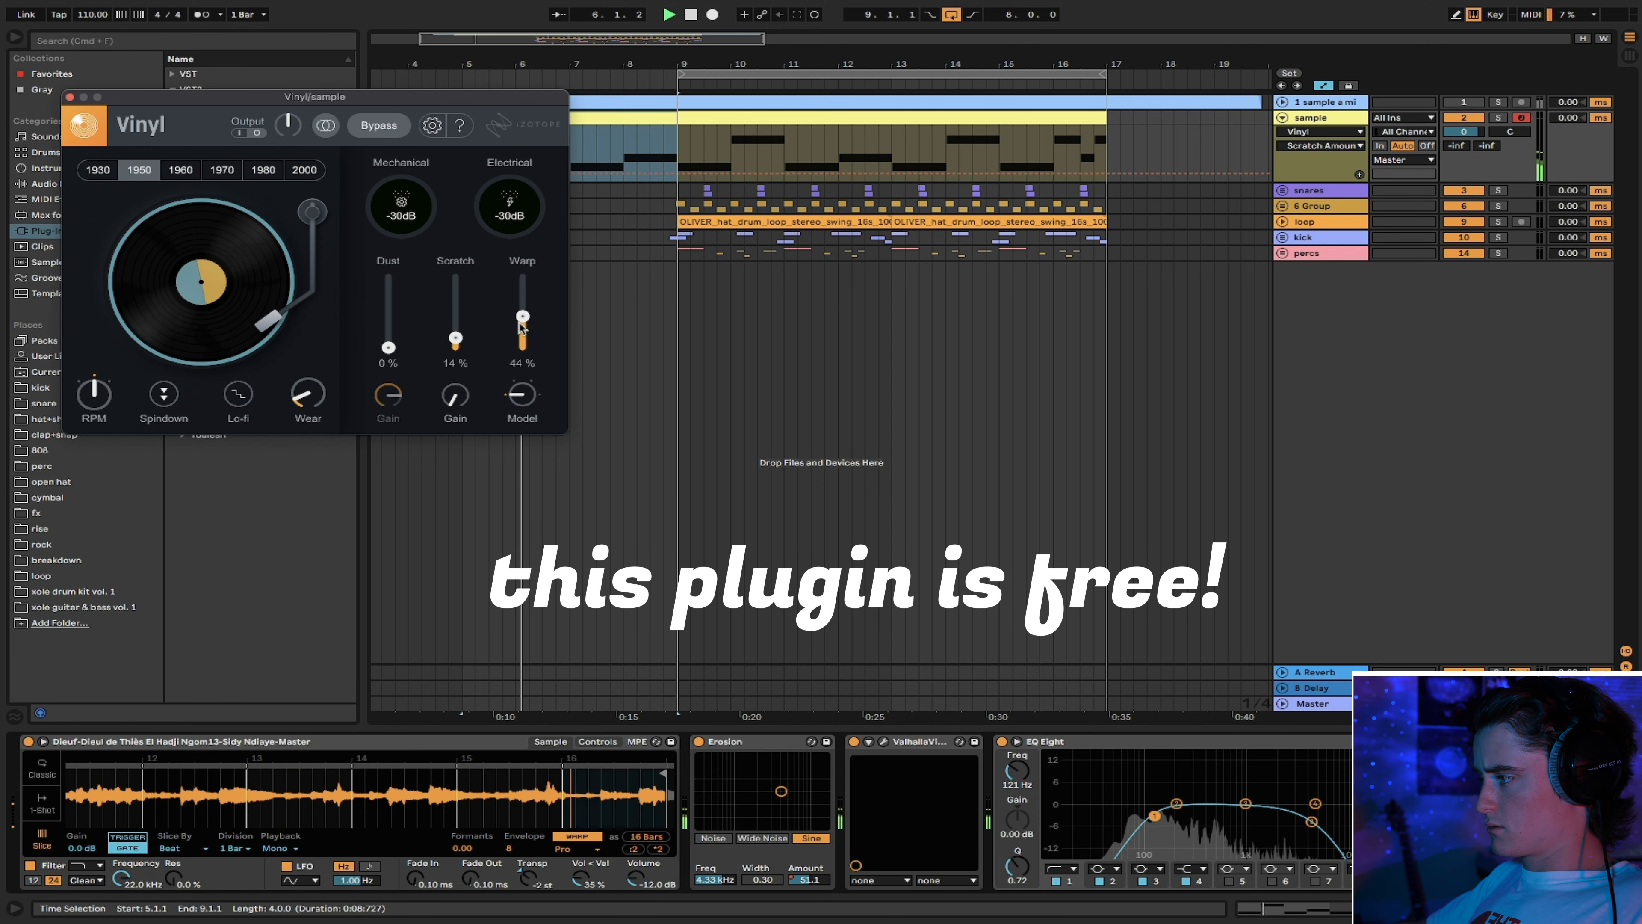
pyautogui.click(70, 97)
# Show the Erosion automation on the sample track and lower its starting amount at bar 5
pyautogui.click(1335, 132)
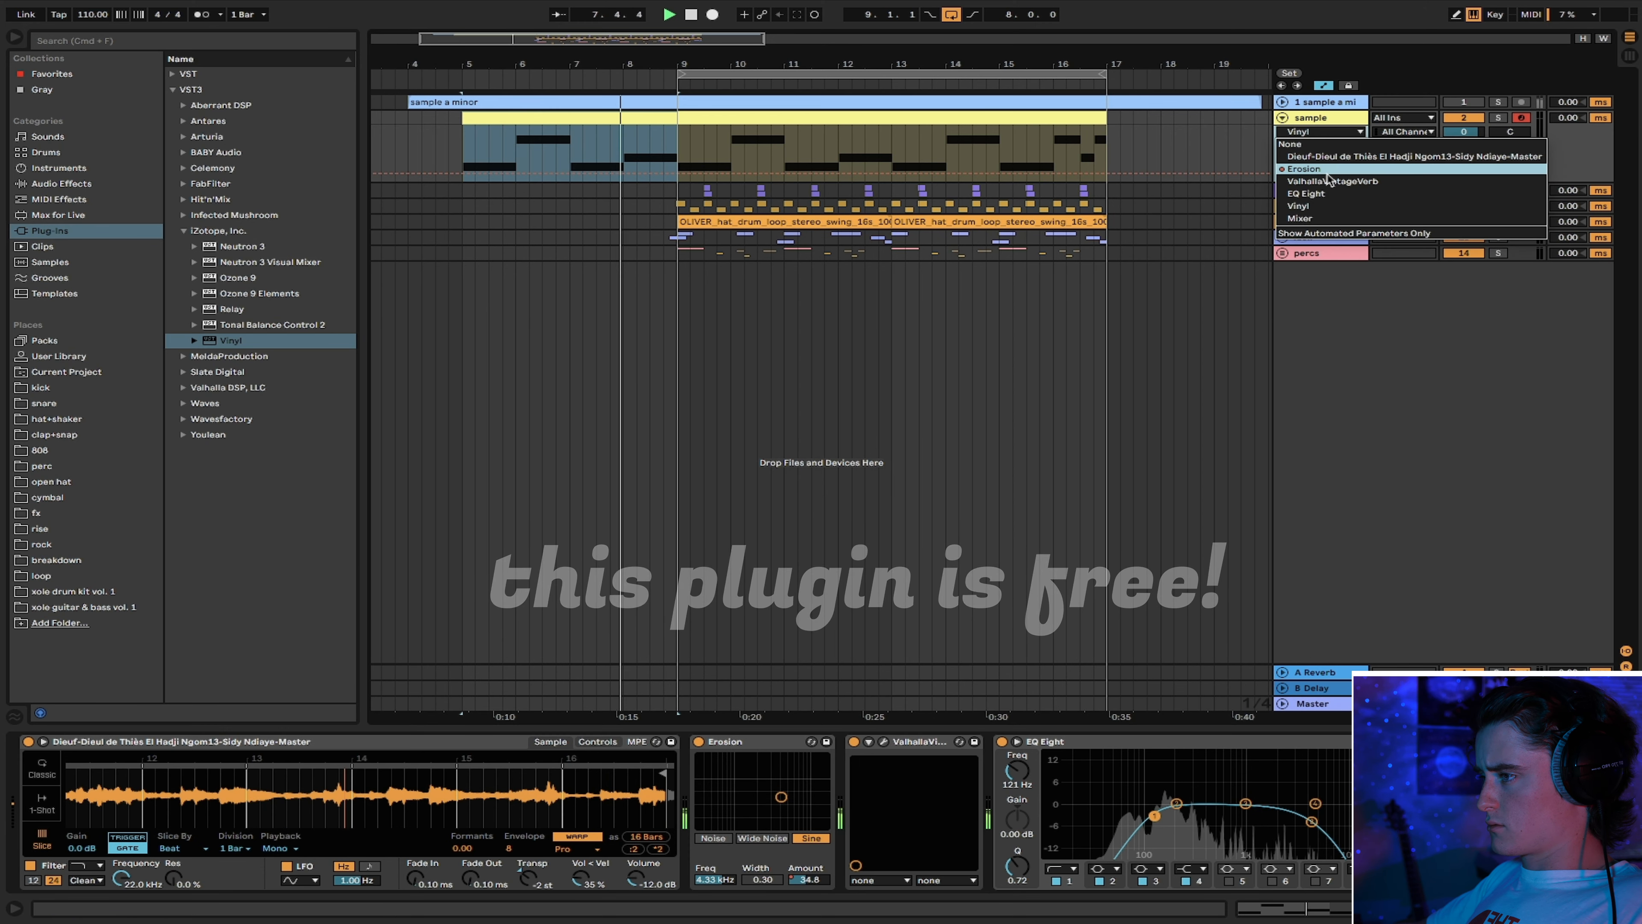
pyautogui.click(1304, 168)
pyautogui.moveTo(463, 154); pyautogui.dragTo(463, 163)
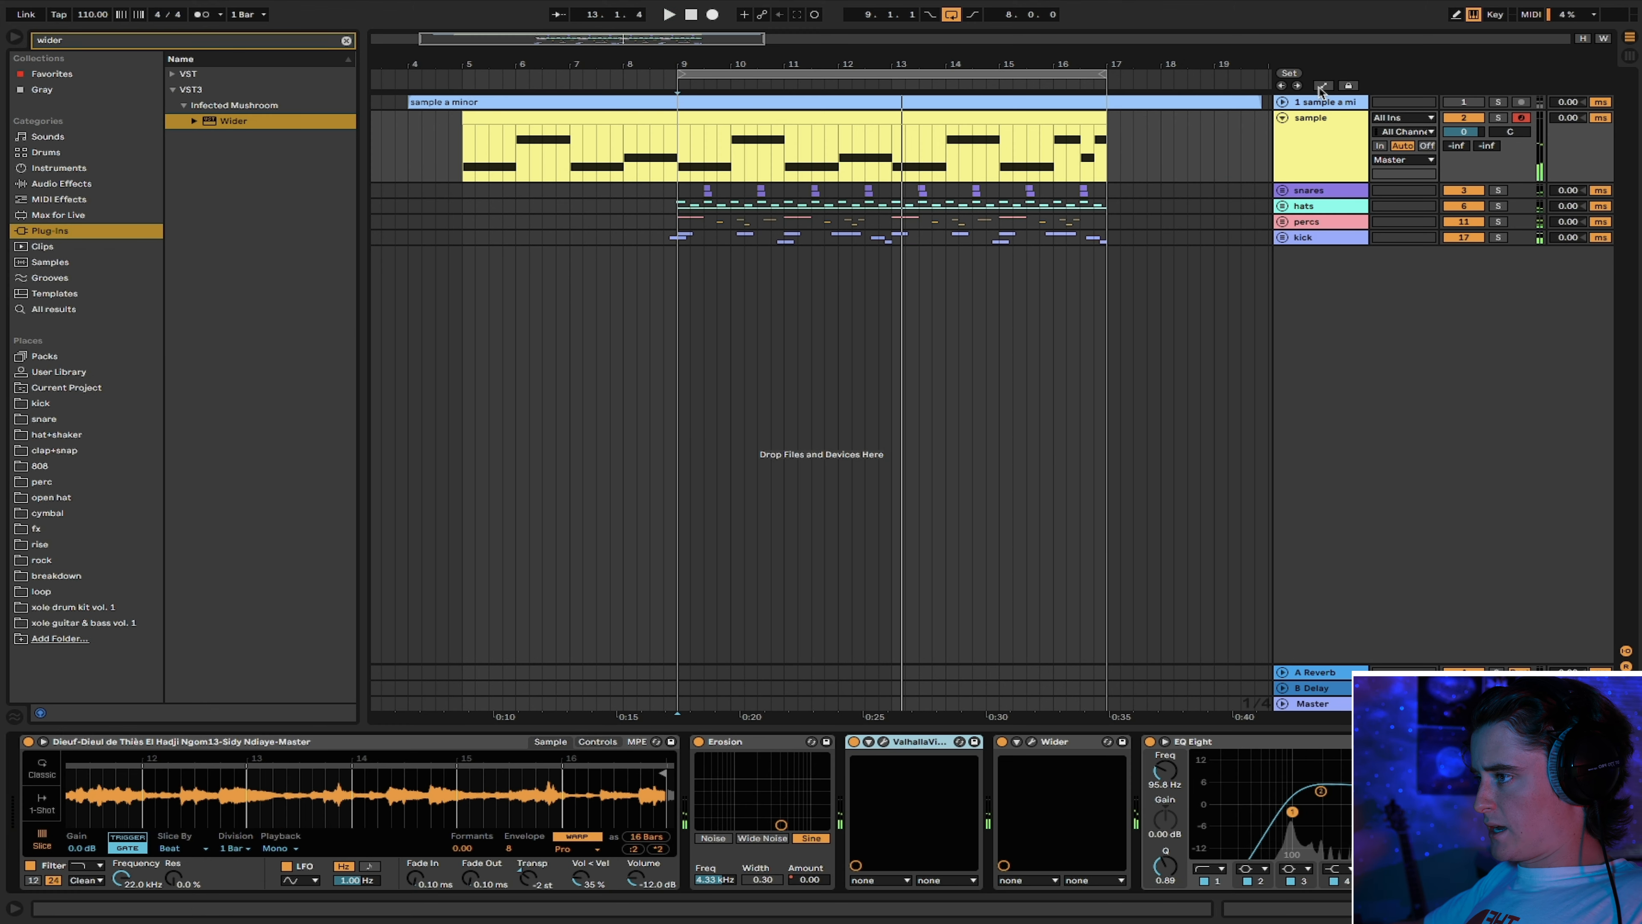
# Automate the ValhallaVintageVerb mix on the sample track, raised at bar 5 and curving down to 11.9% at bar 9
pyautogui.click(1306, 136)
pyautogui.click(1306, 136)
pyautogui.click(1302, 175)
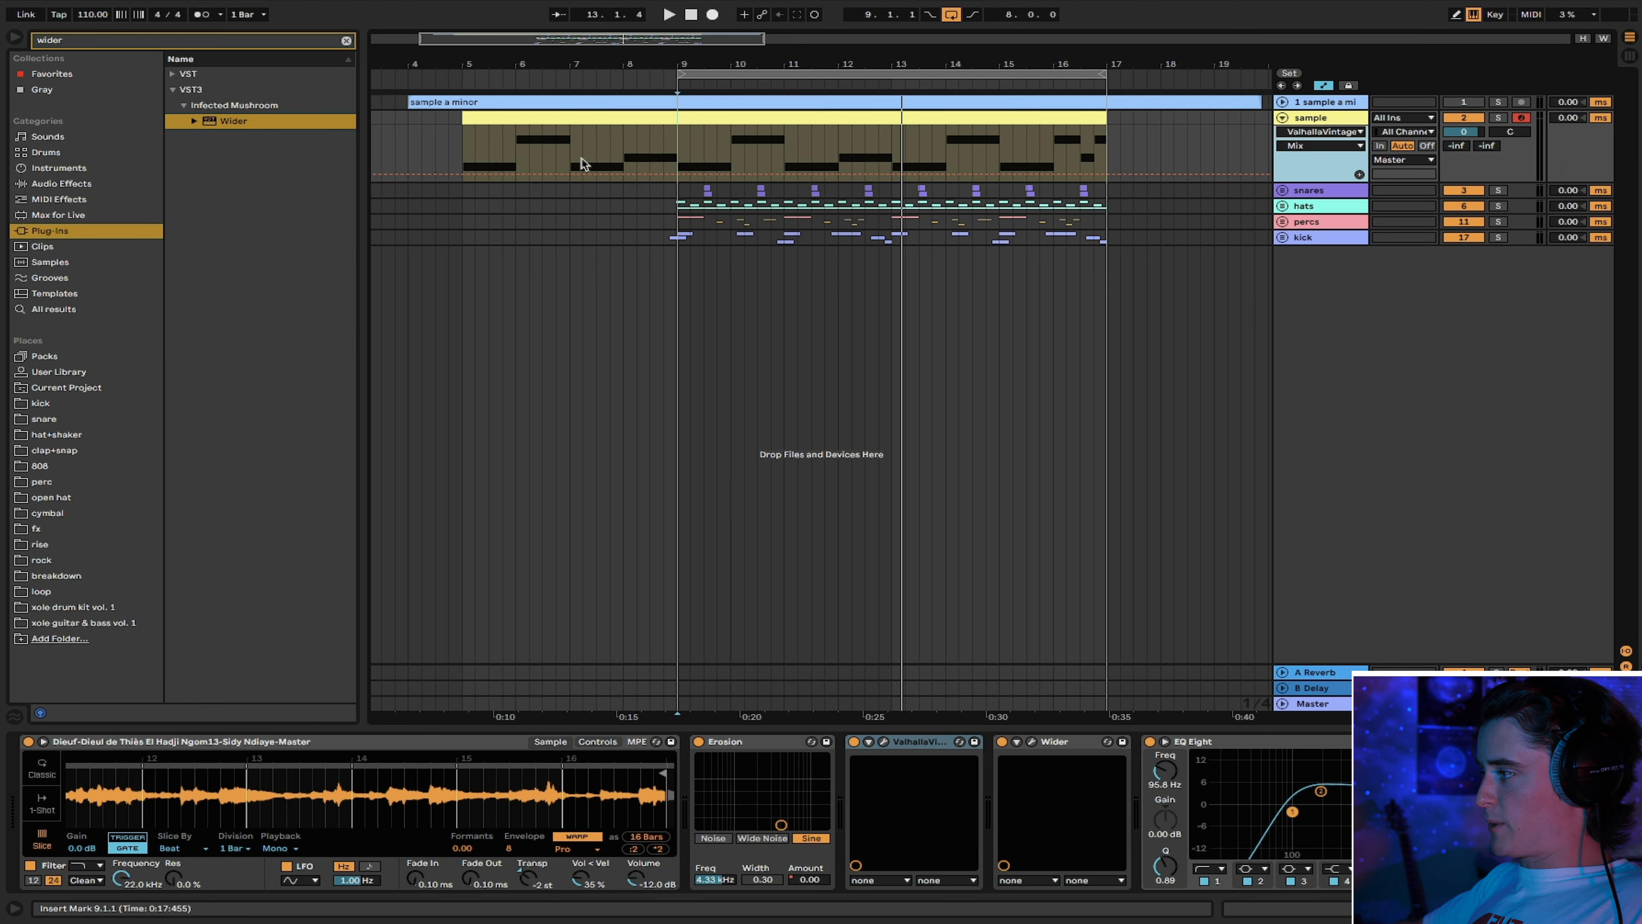
pyautogui.press('space')
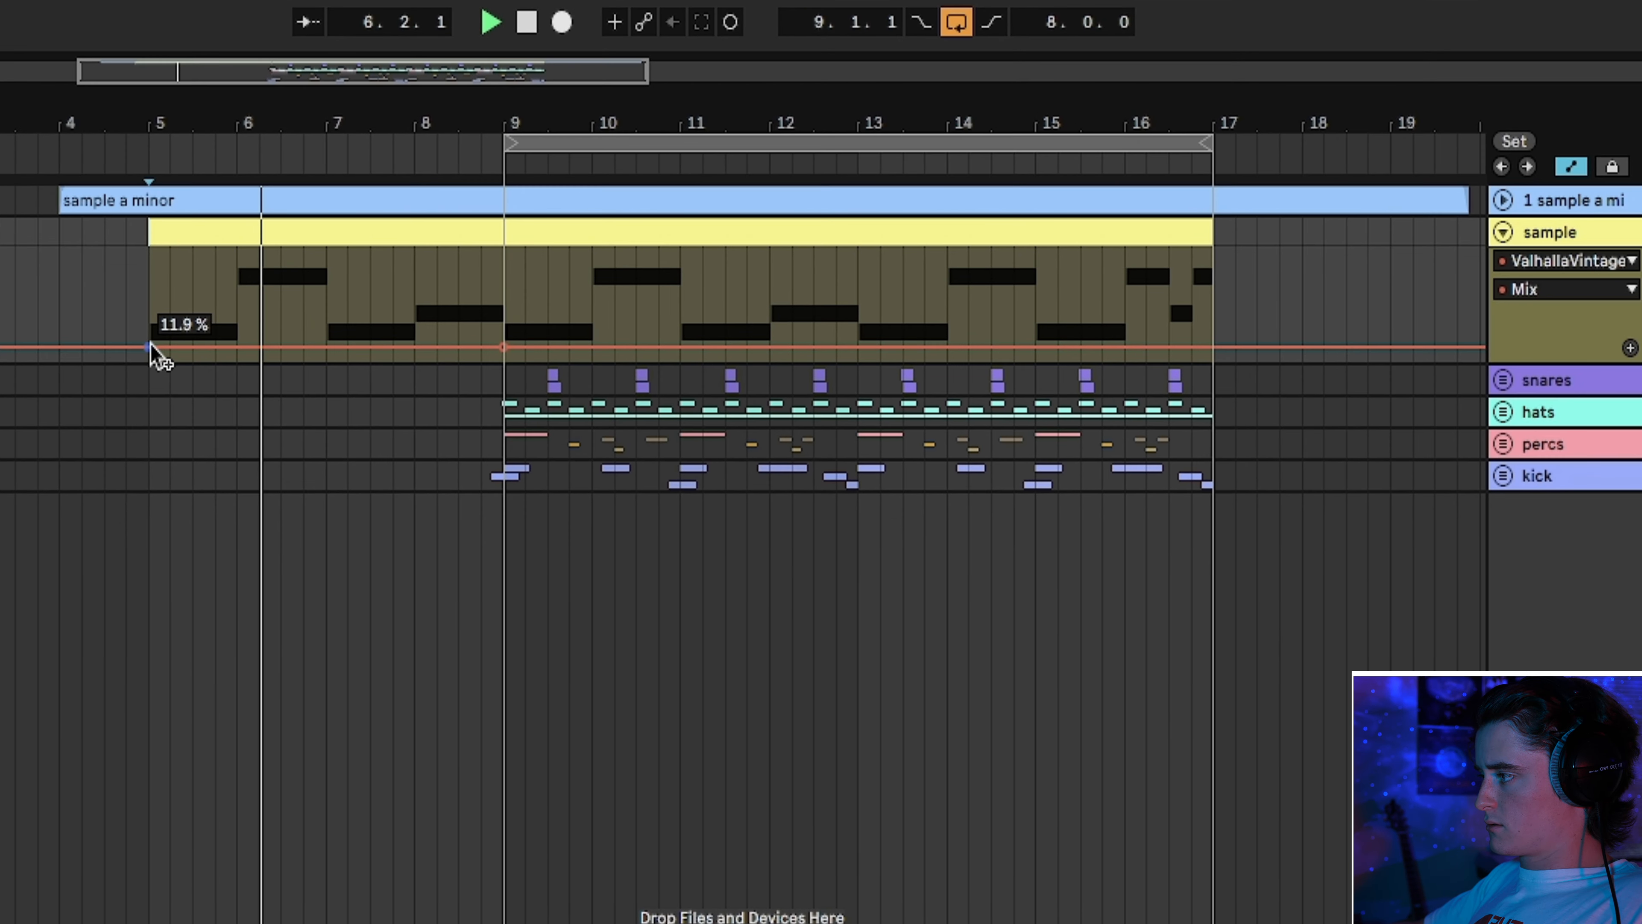
pyautogui.moveTo(239, 297); pyautogui.dragTo(239, 274)
pyautogui.moveTo(149, 315); pyautogui.dragTo(149, 287)
pyautogui.moveTo(302, 314); pyautogui.dragTo(375, 298)
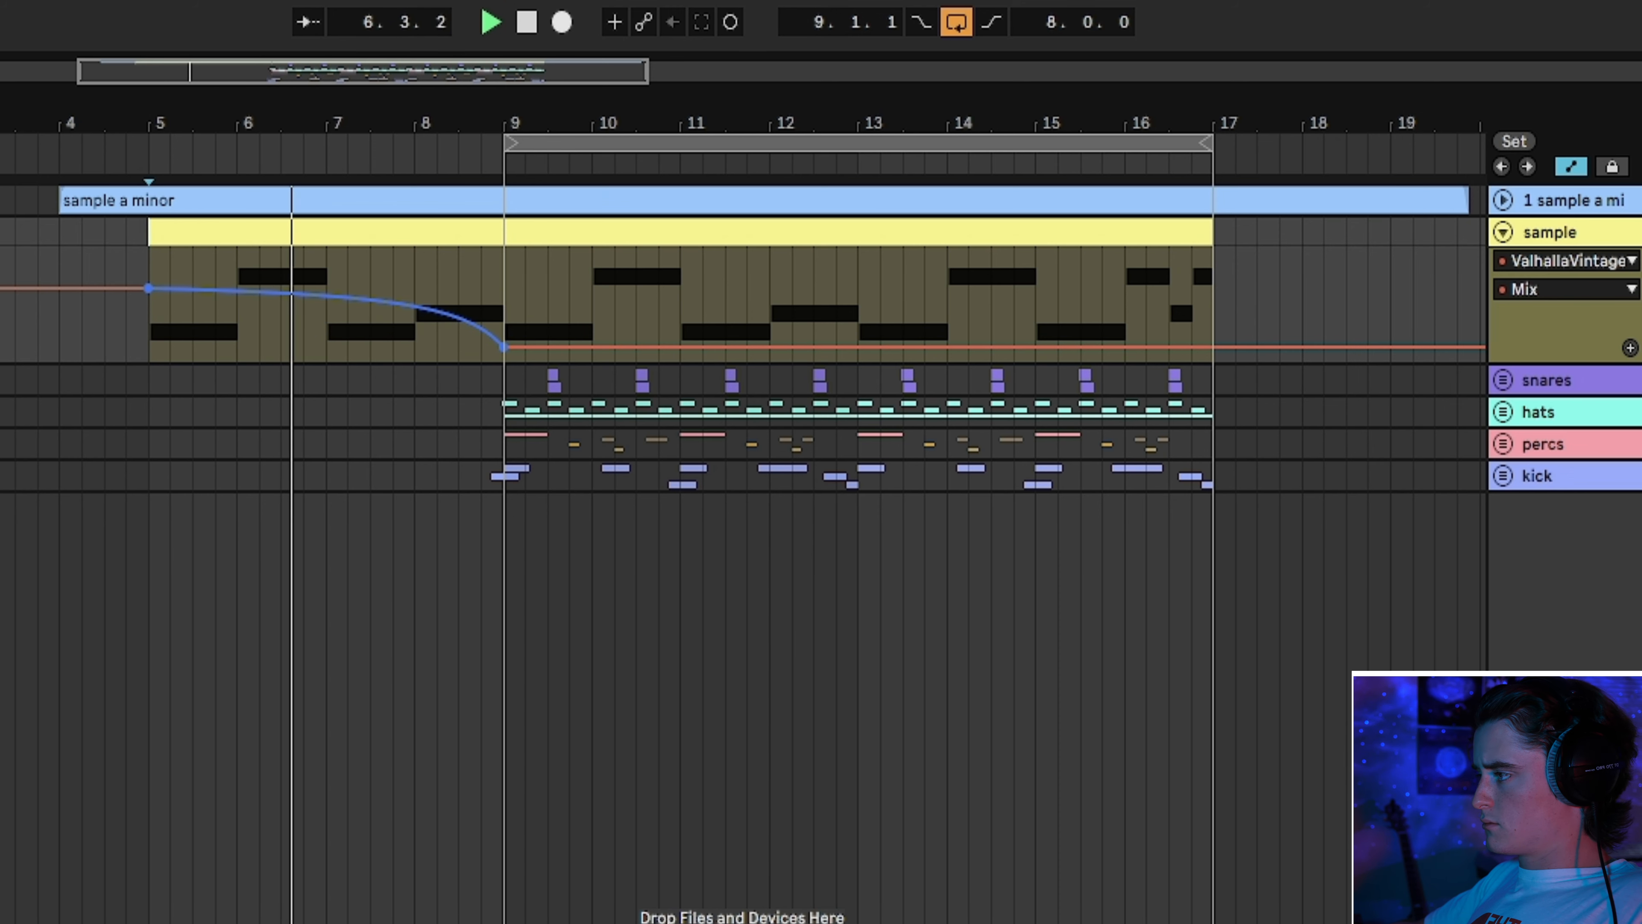
pyautogui.click(509, 283)
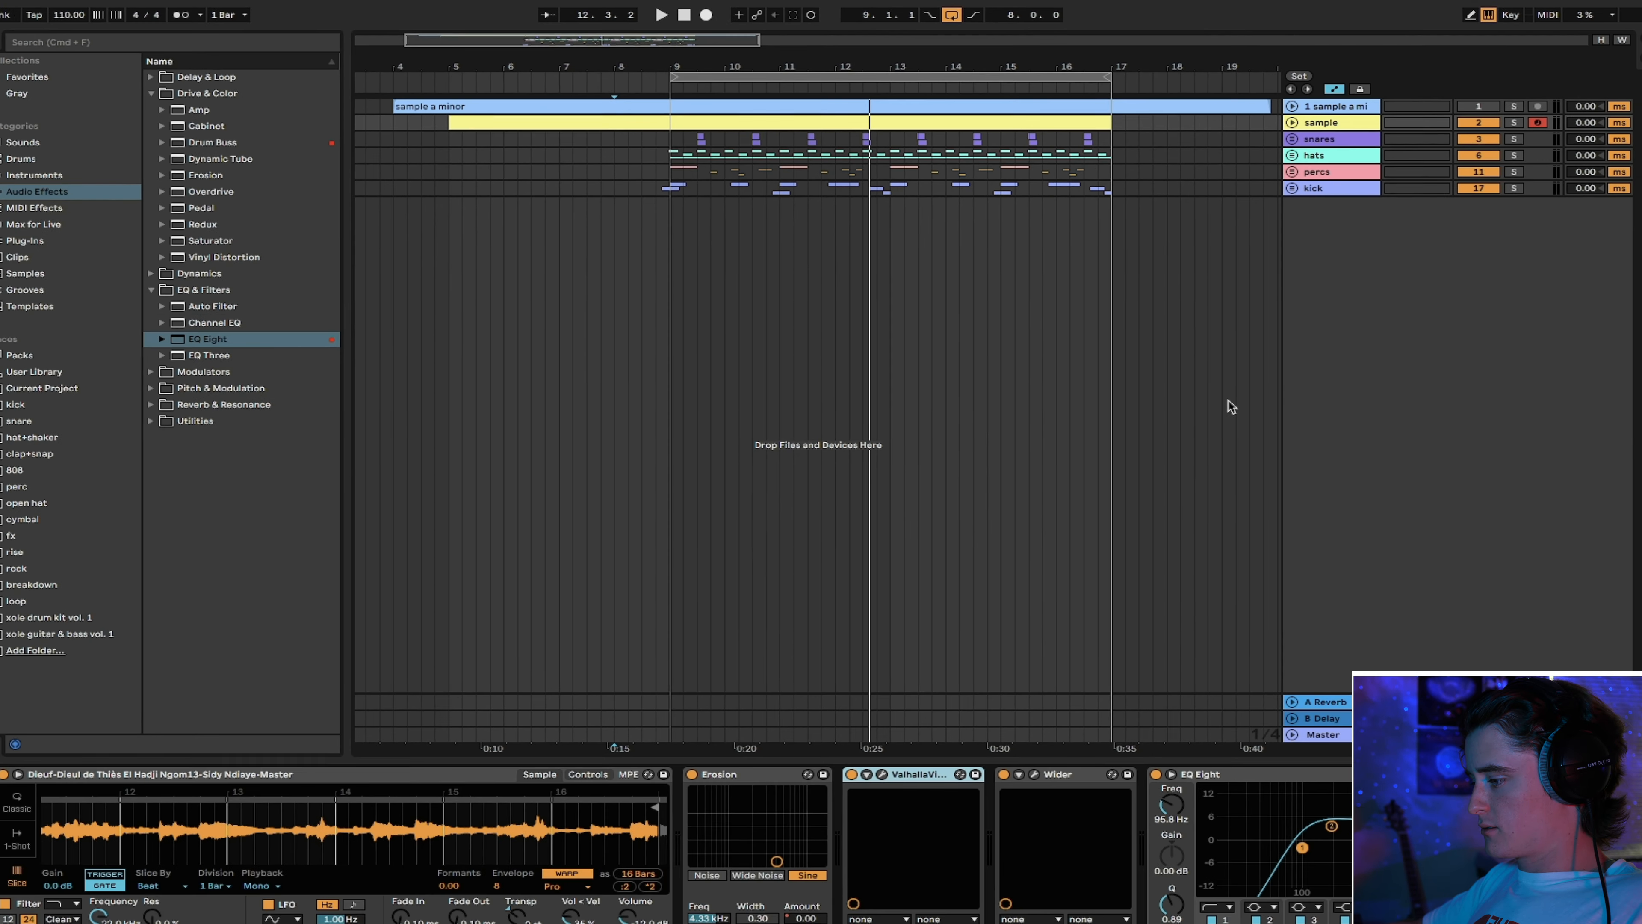
# Add a Glue Compressor after Vinyl at the end of the sample track's effects
pyautogui.hscroll(3, 679, 812)
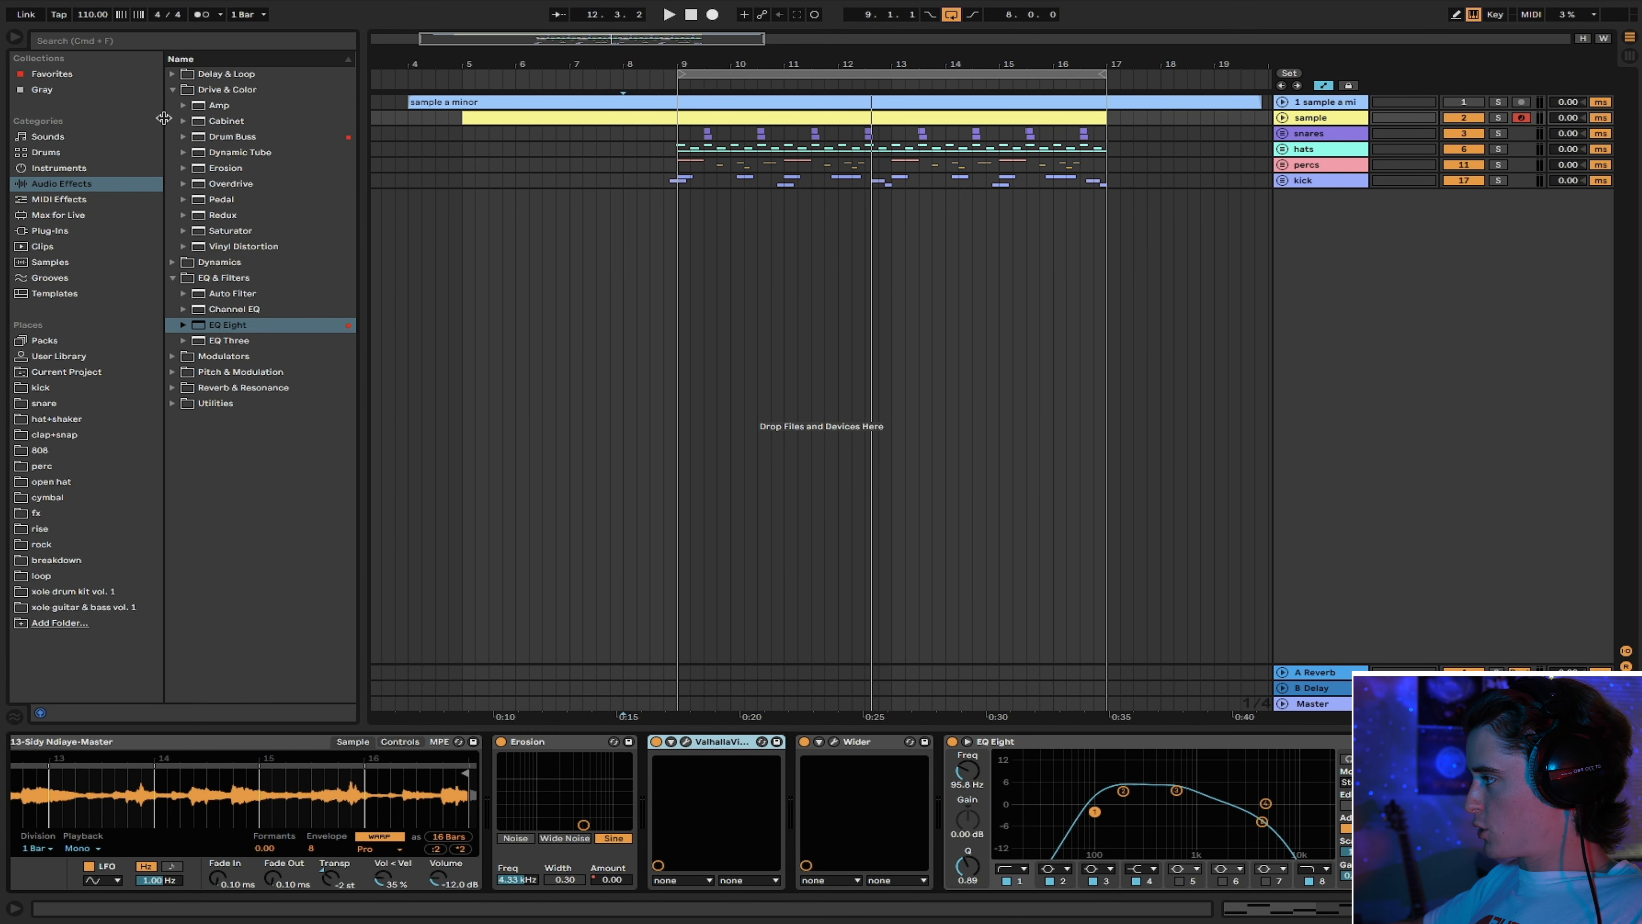
pyautogui.write('glue comp')
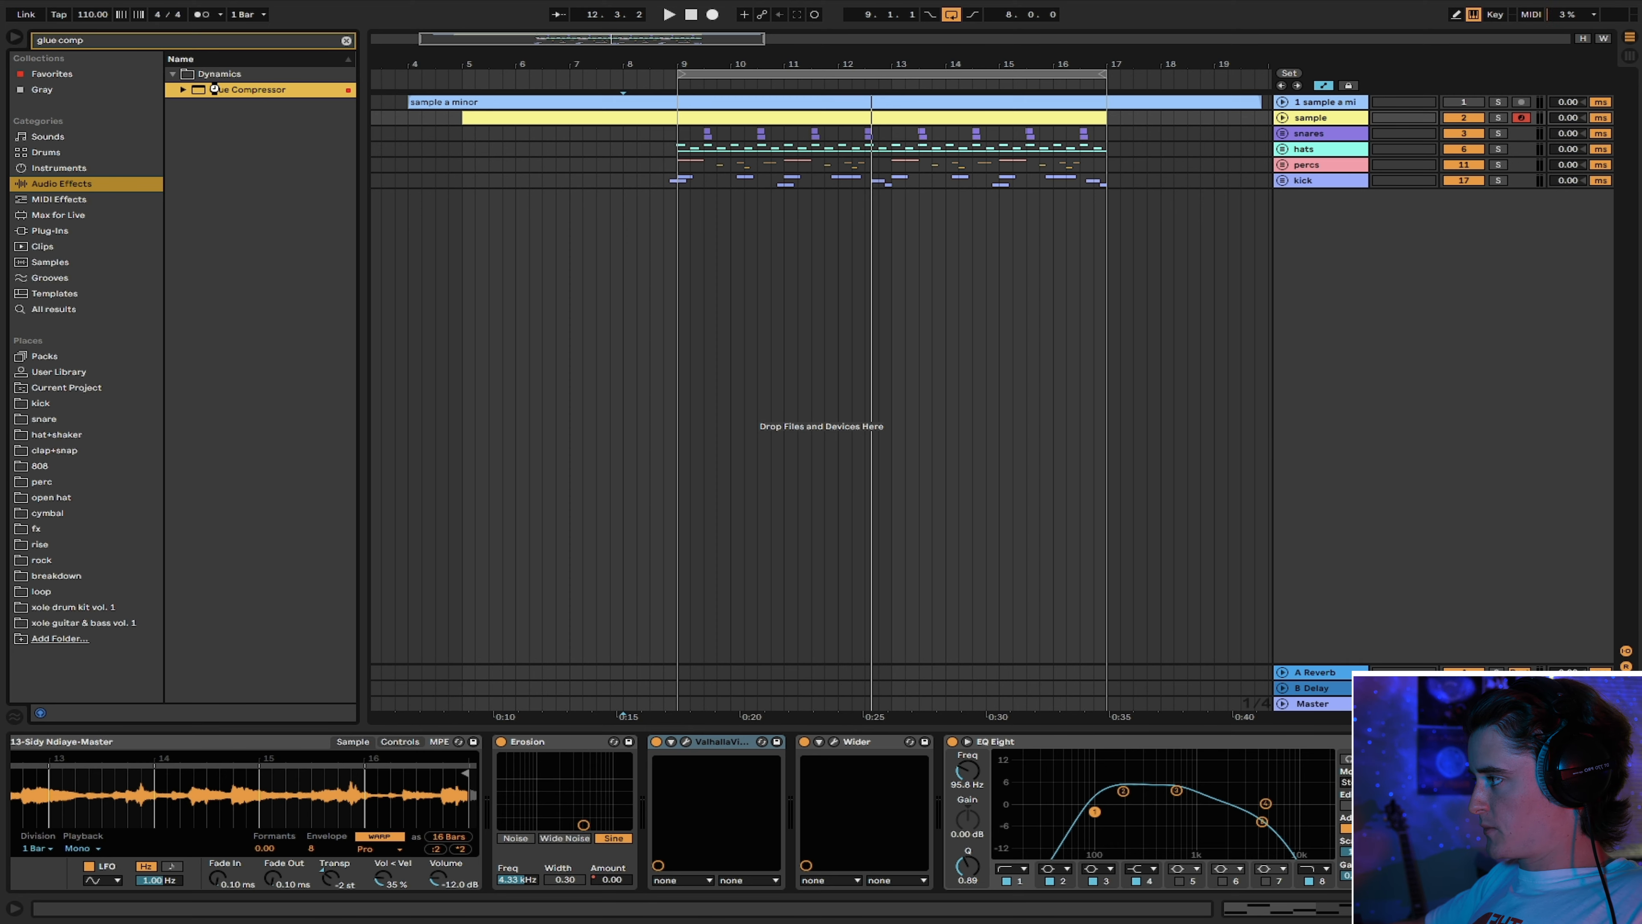
pyautogui.doubleClick(218, 93)
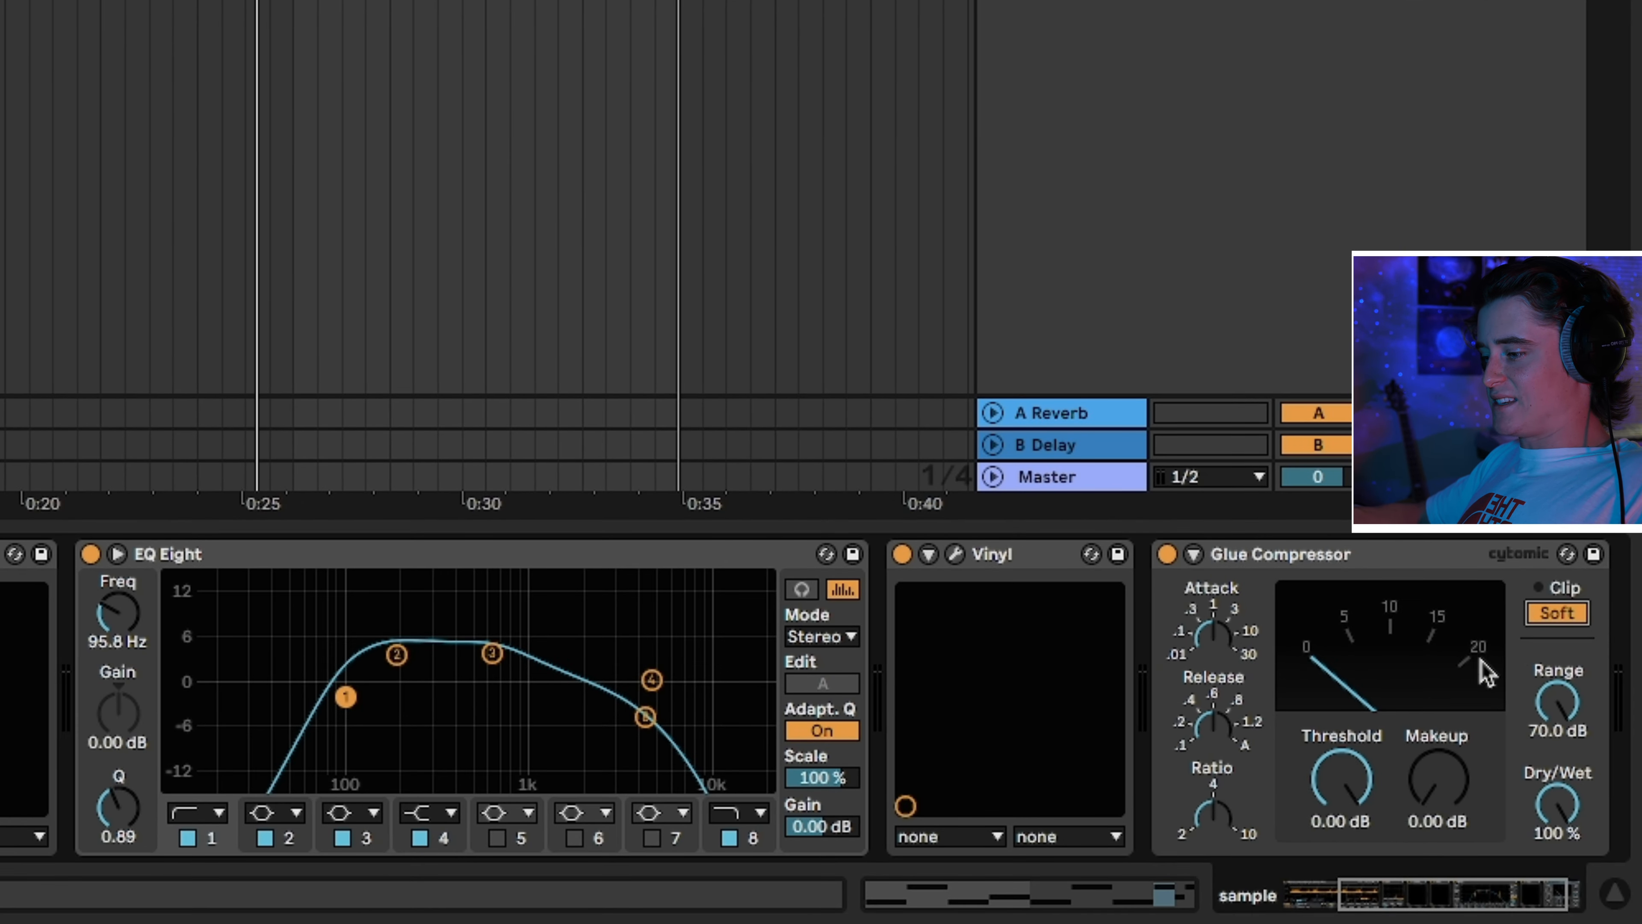
# Enable the Glue Compressor's sidechain with the kick group as its audio source, and start playback
pyautogui.moveTo(1403, 896); pyautogui.dragTo(1539, 915)
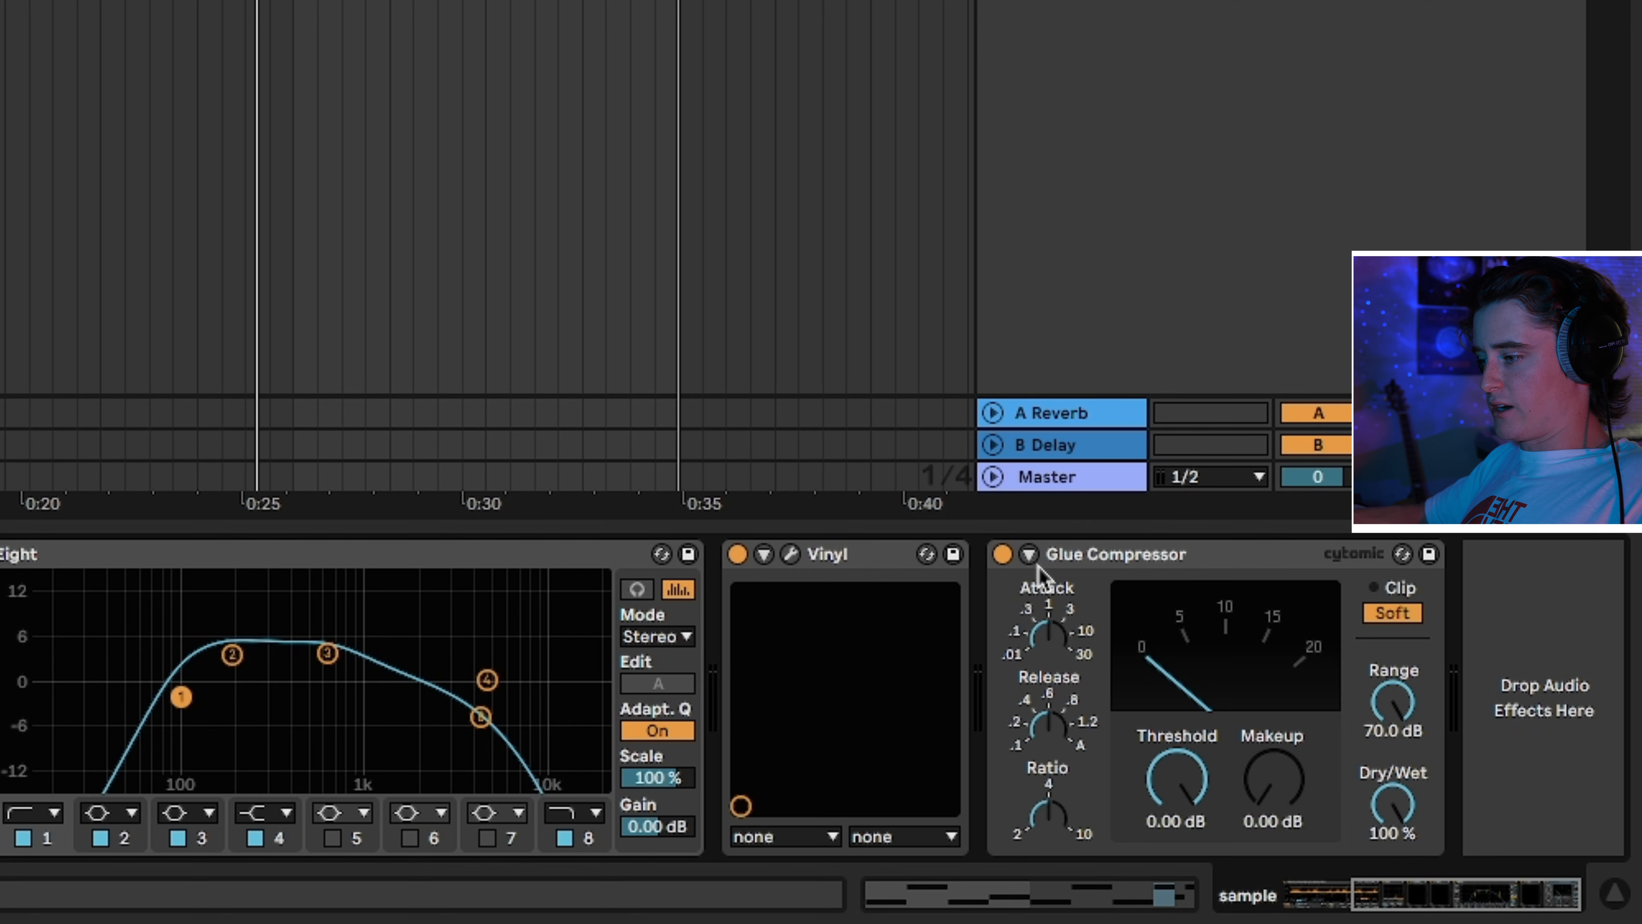
pyautogui.click(1030, 556)
pyautogui.click(1055, 587)
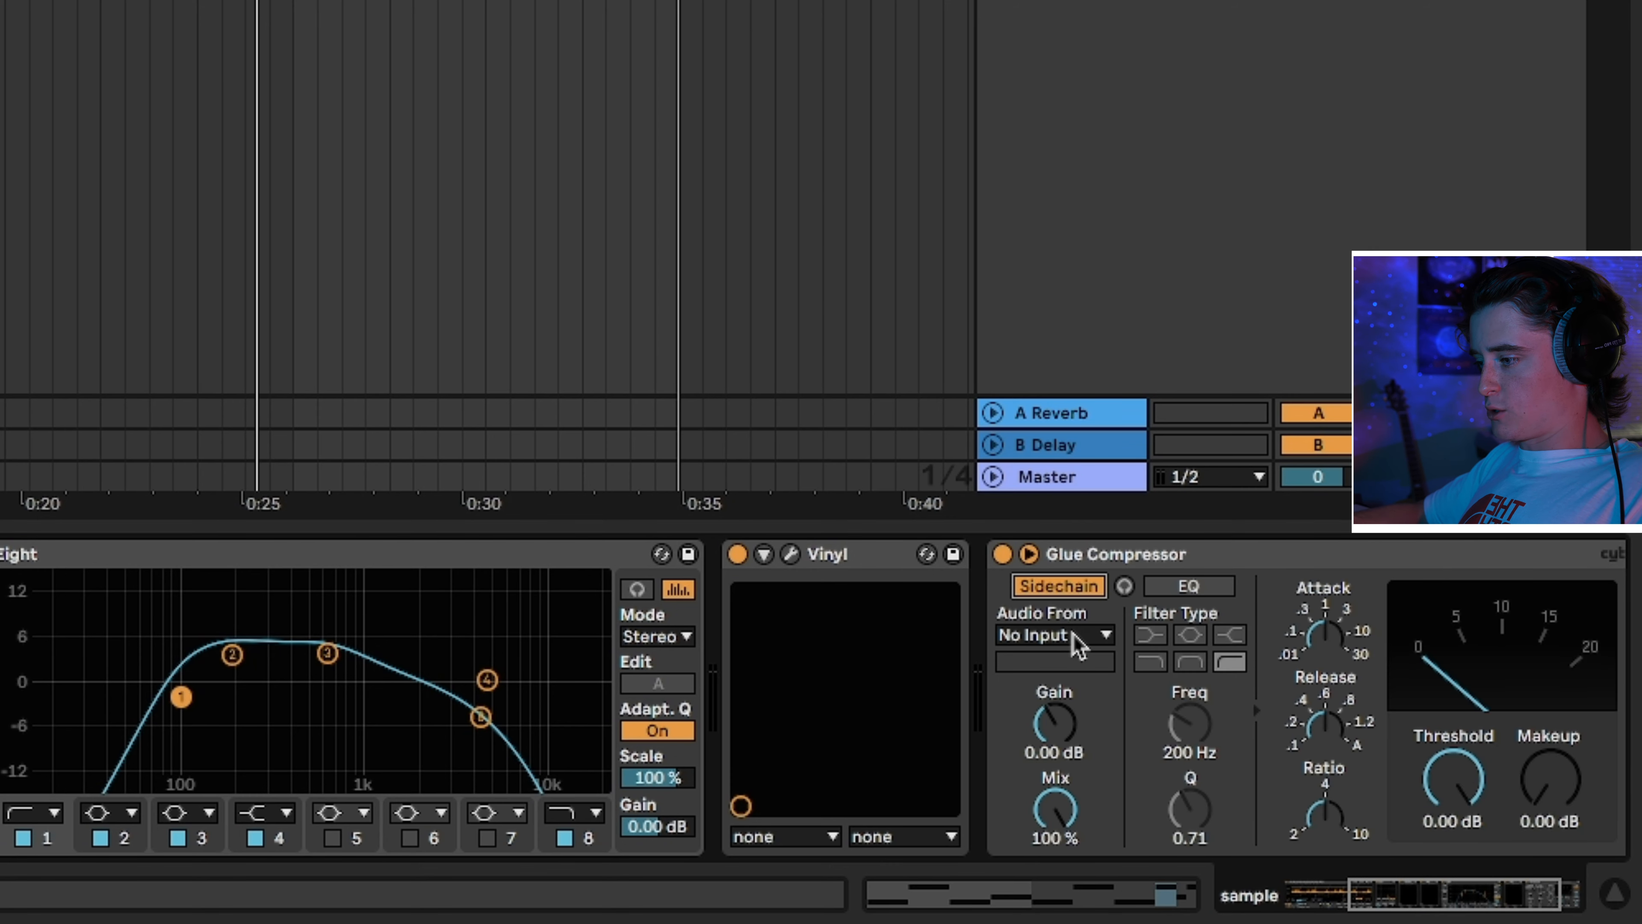
pyautogui.click(1077, 640)
pyautogui.click(1060, 426)
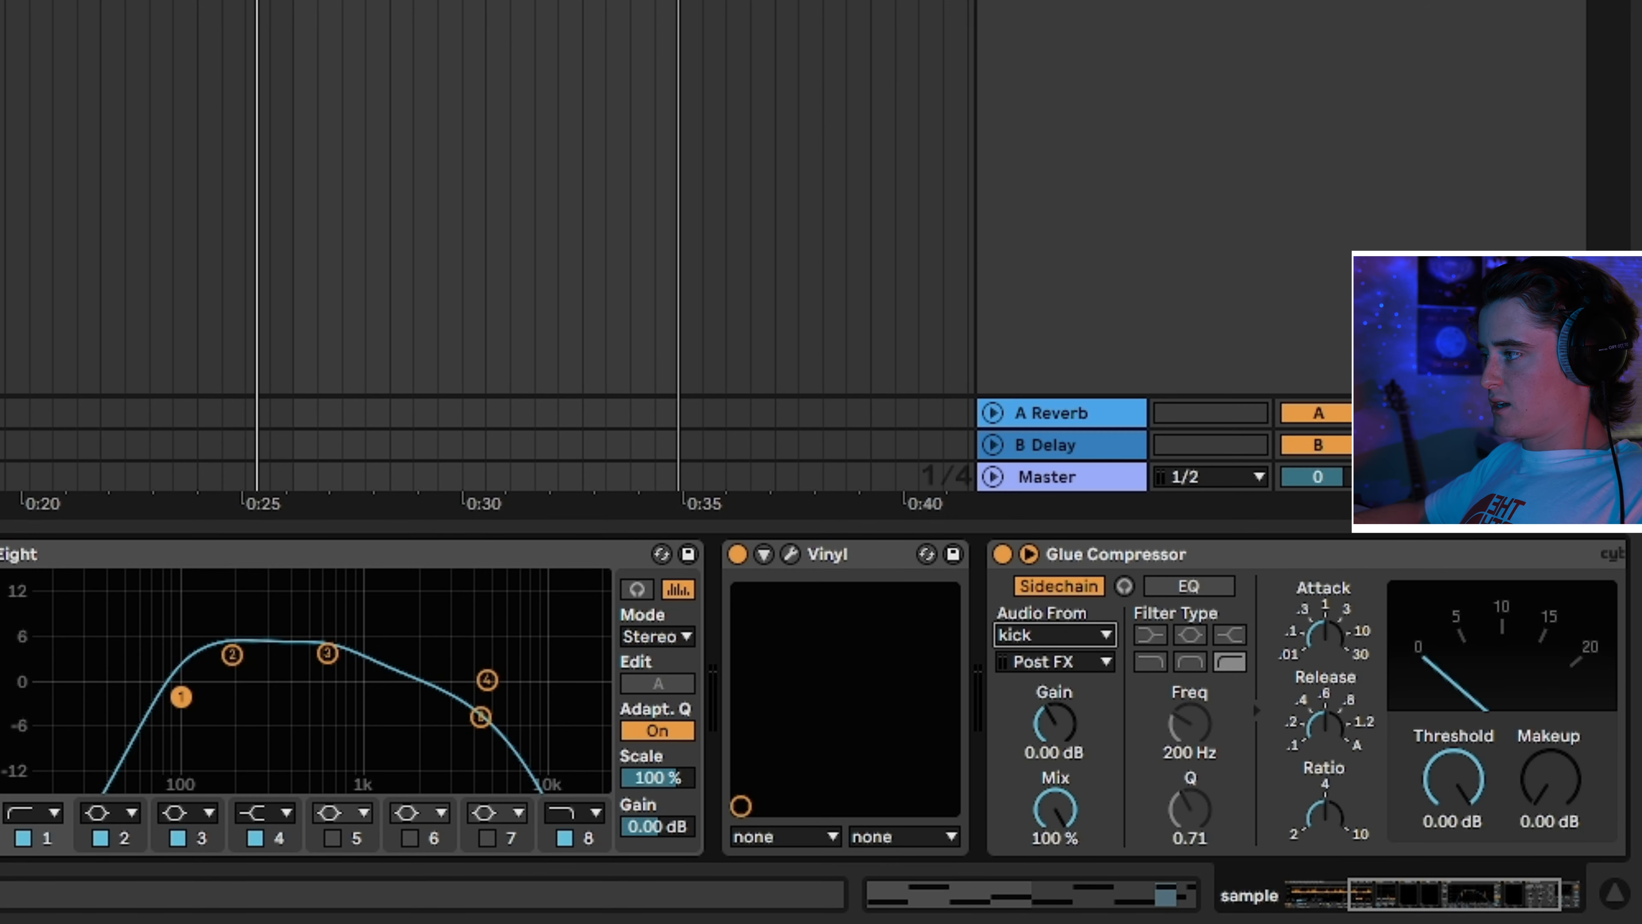
pyautogui.press('space')
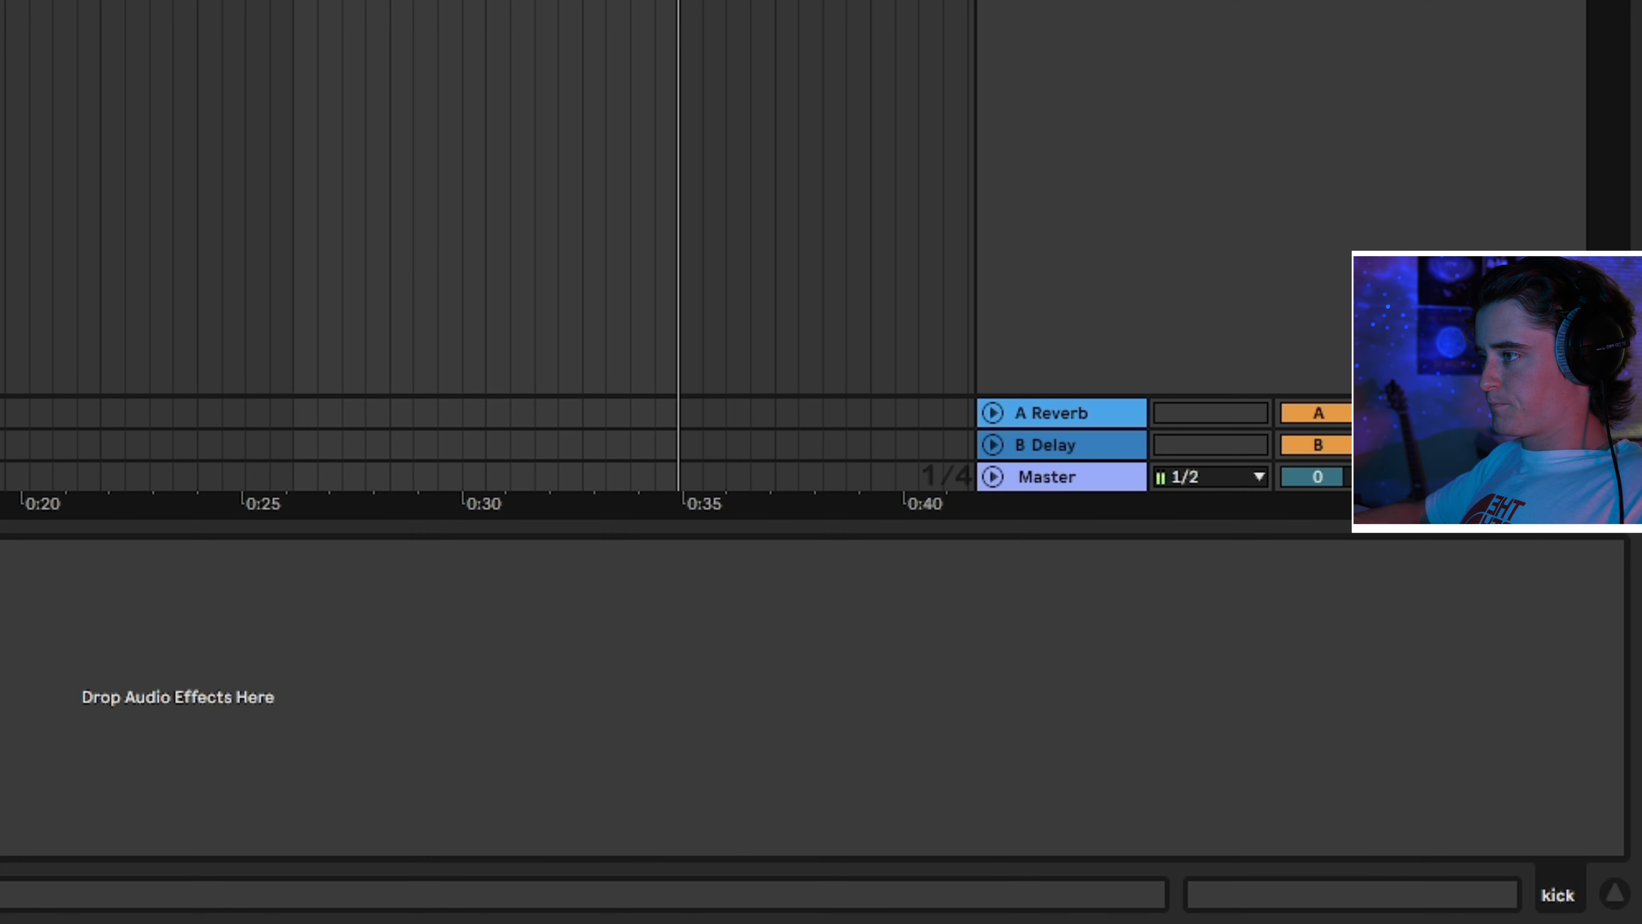
# Tune the sidechained Glue Compressor on the sample track, lowering its threshold to about -14 dB and adjusting attack and release
pyautogui.click(1060, 4)
pyautogui.hscroll(5, 1442, 797)
pyautogui.moveTo(1161, 780); pyautogui.dragTo(1160, 826)
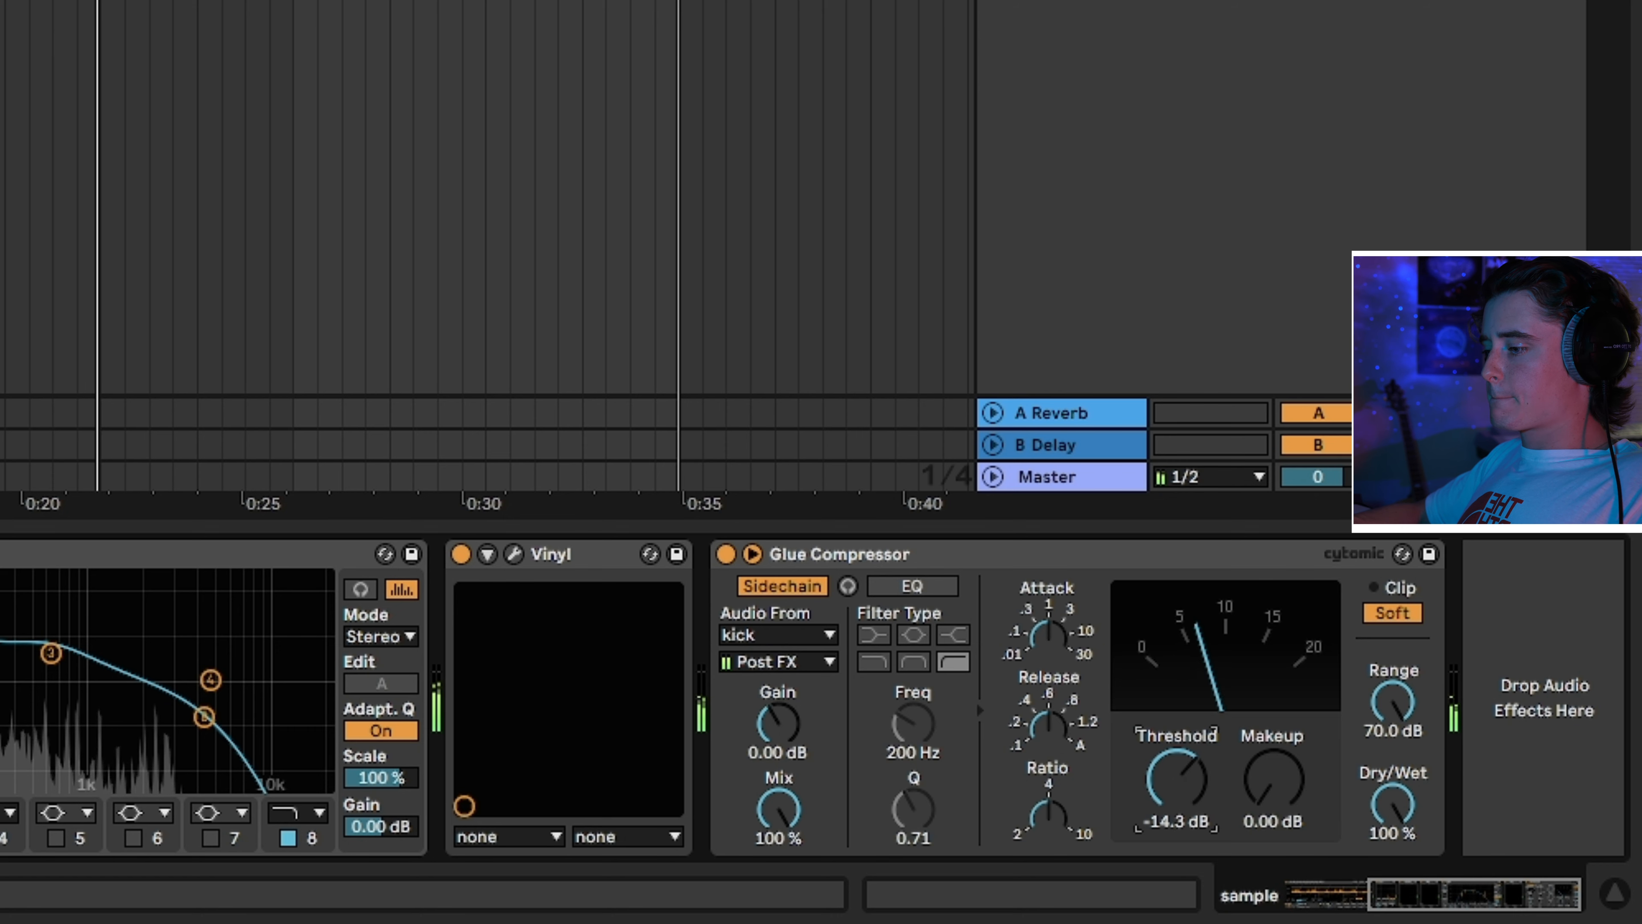
pyautogui.moveTo(1052, 634); pyautogui.dragTo(1063, 834)
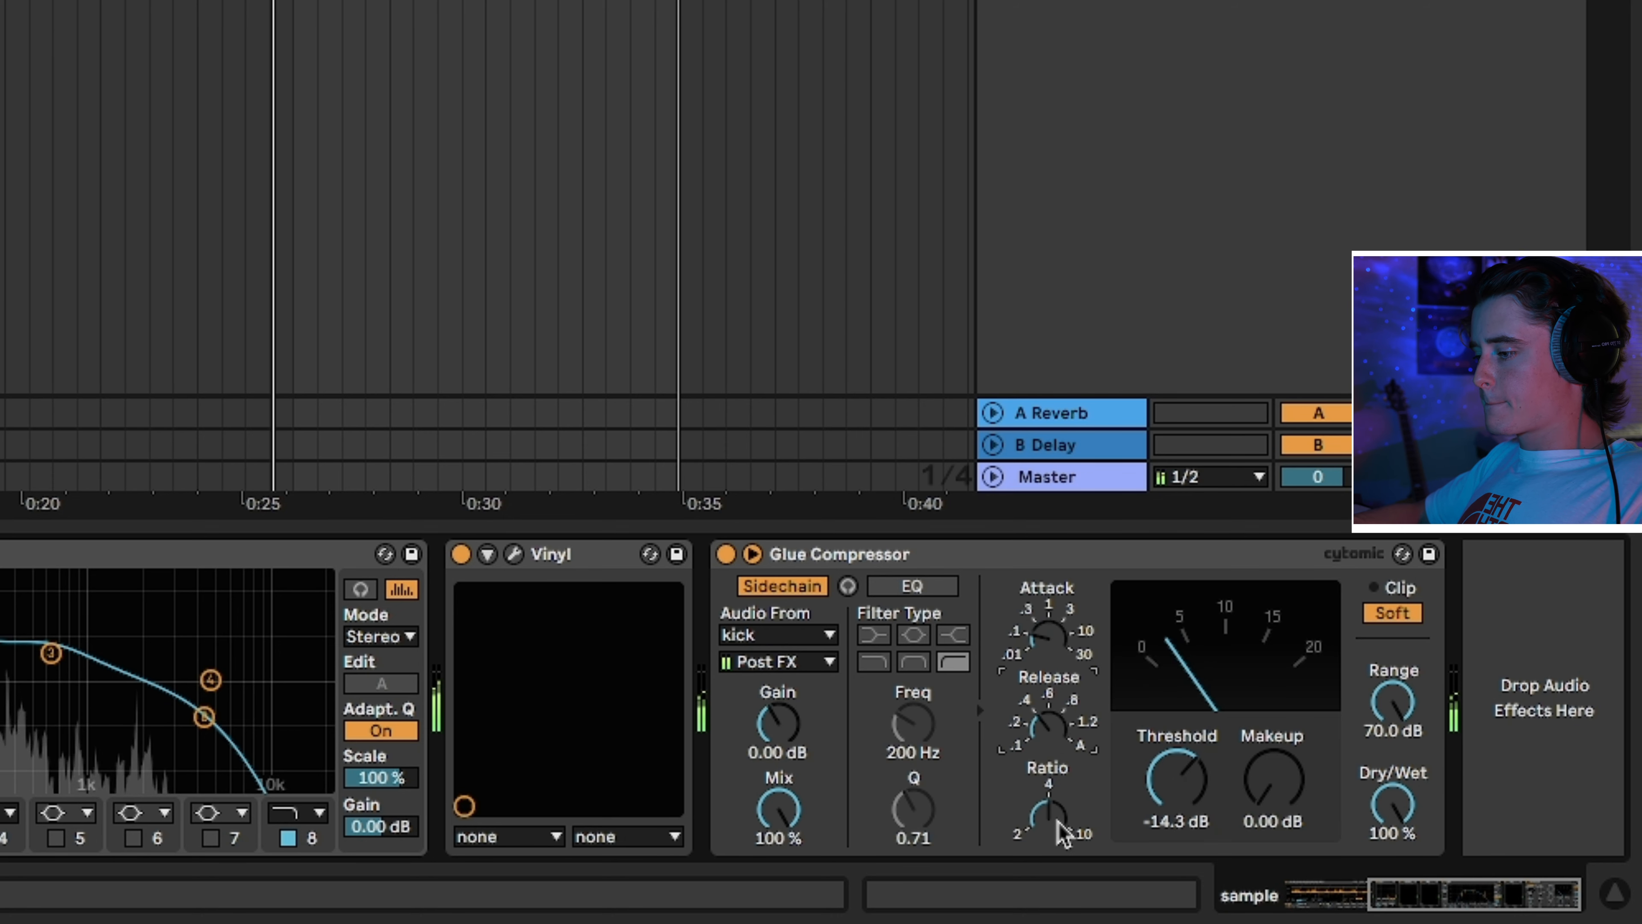
pyautogui.moveTo(1176, 779); pyautogui.dragTo(1176, 763)
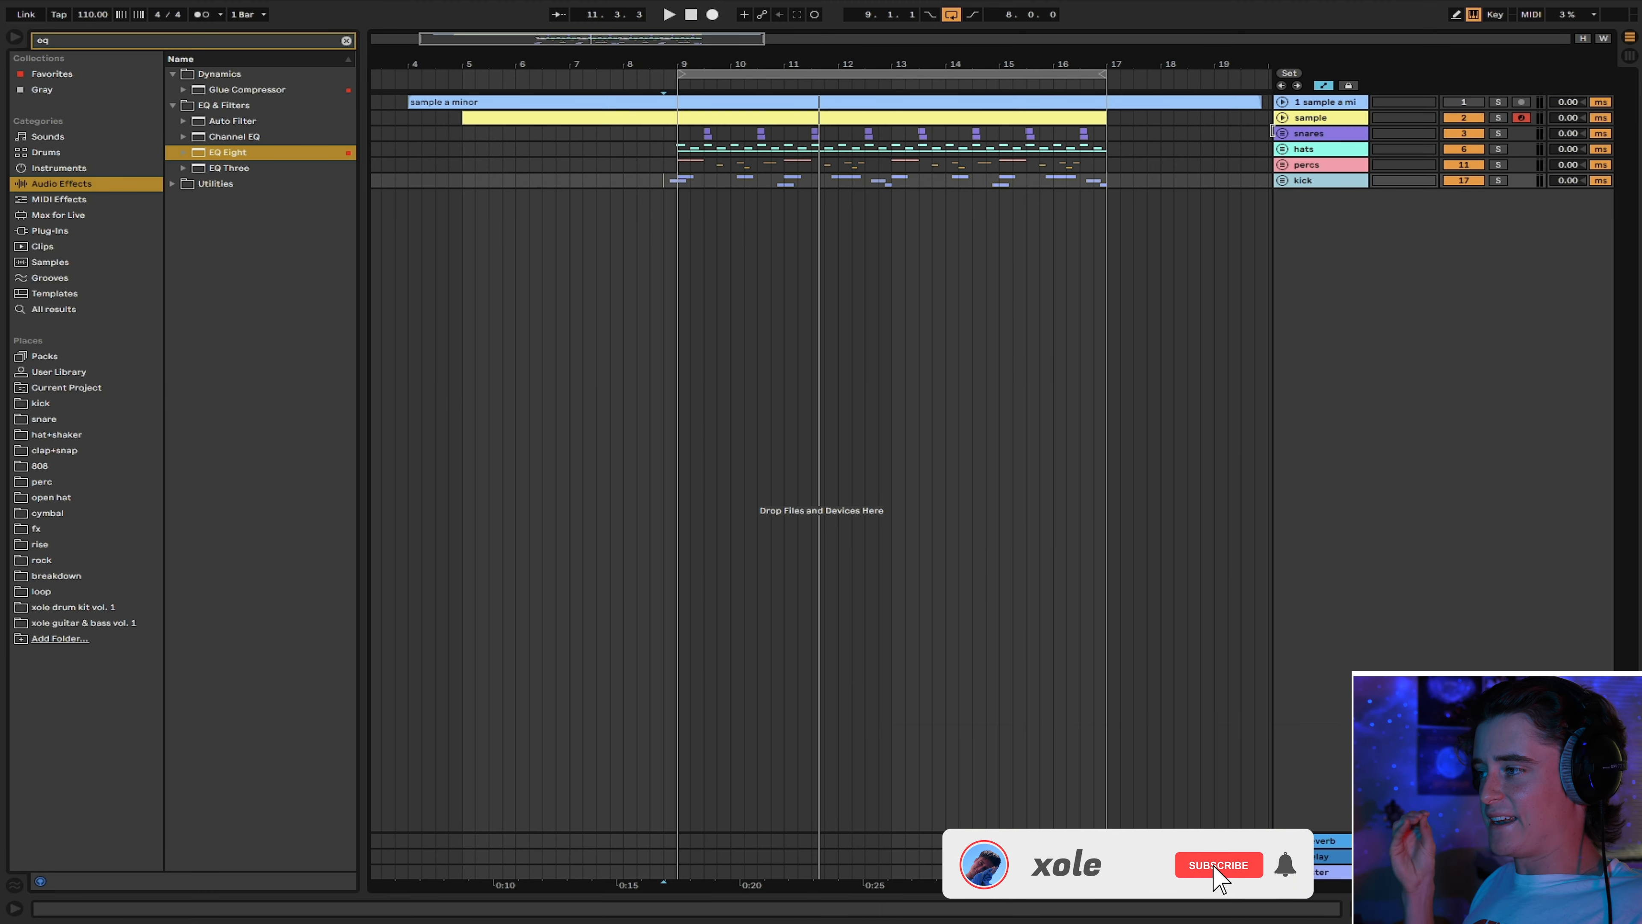
# Unfold the sample track and review the individual tracks inside the snares and hats groups
pyautogui.click(1282, 117)
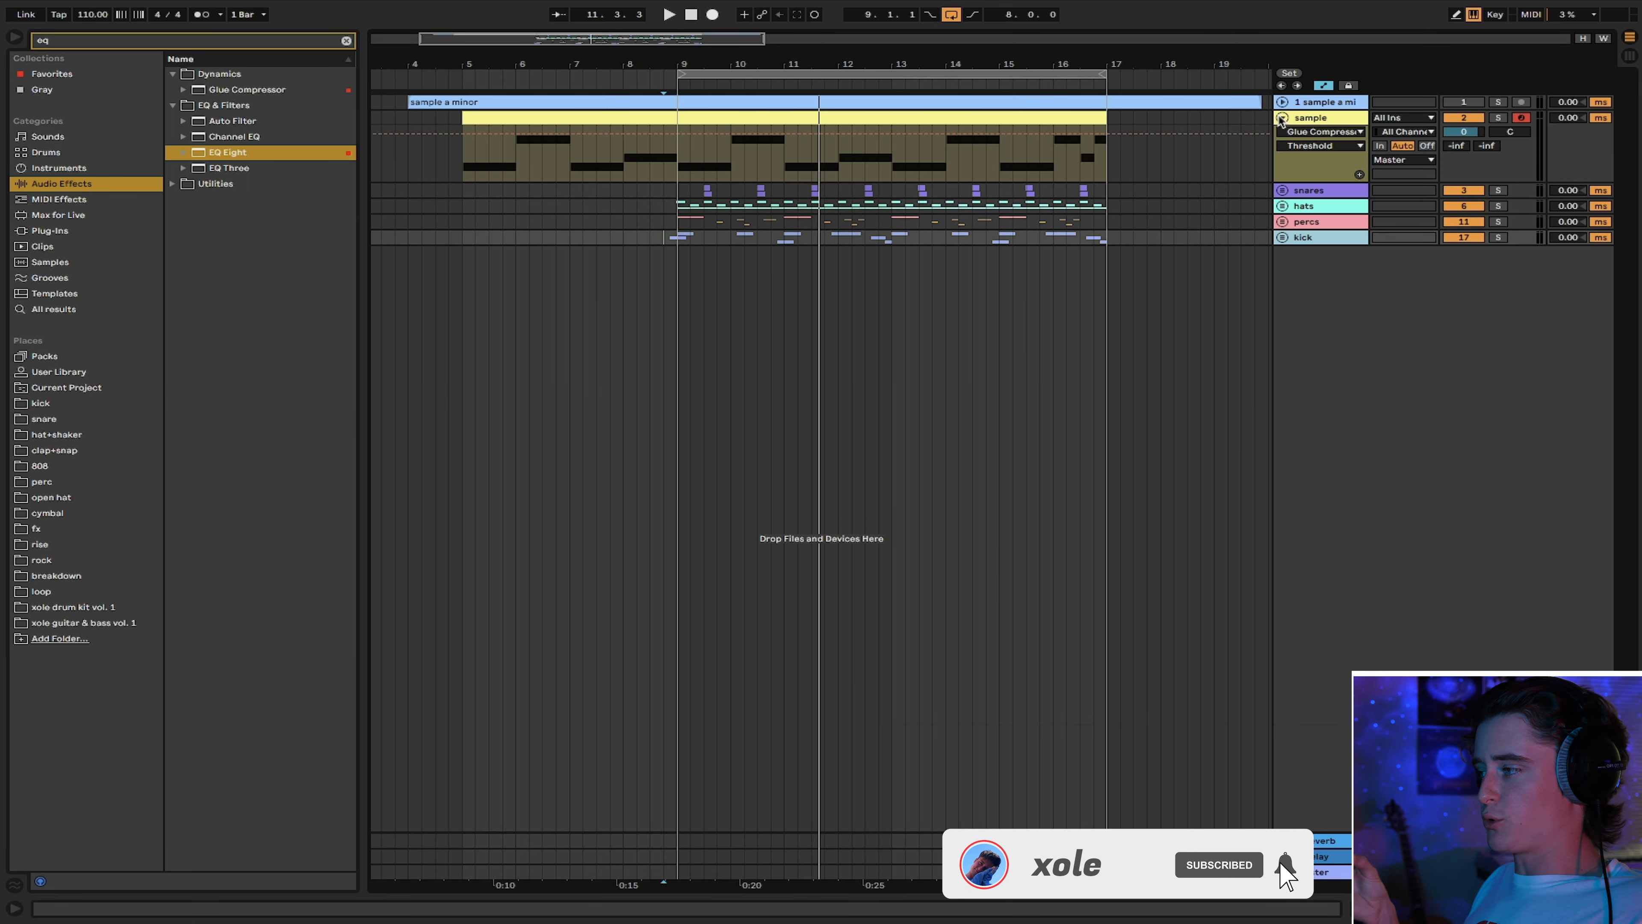
pyautogui.click(1282, 190)
pyautogui.click(1282, 395)
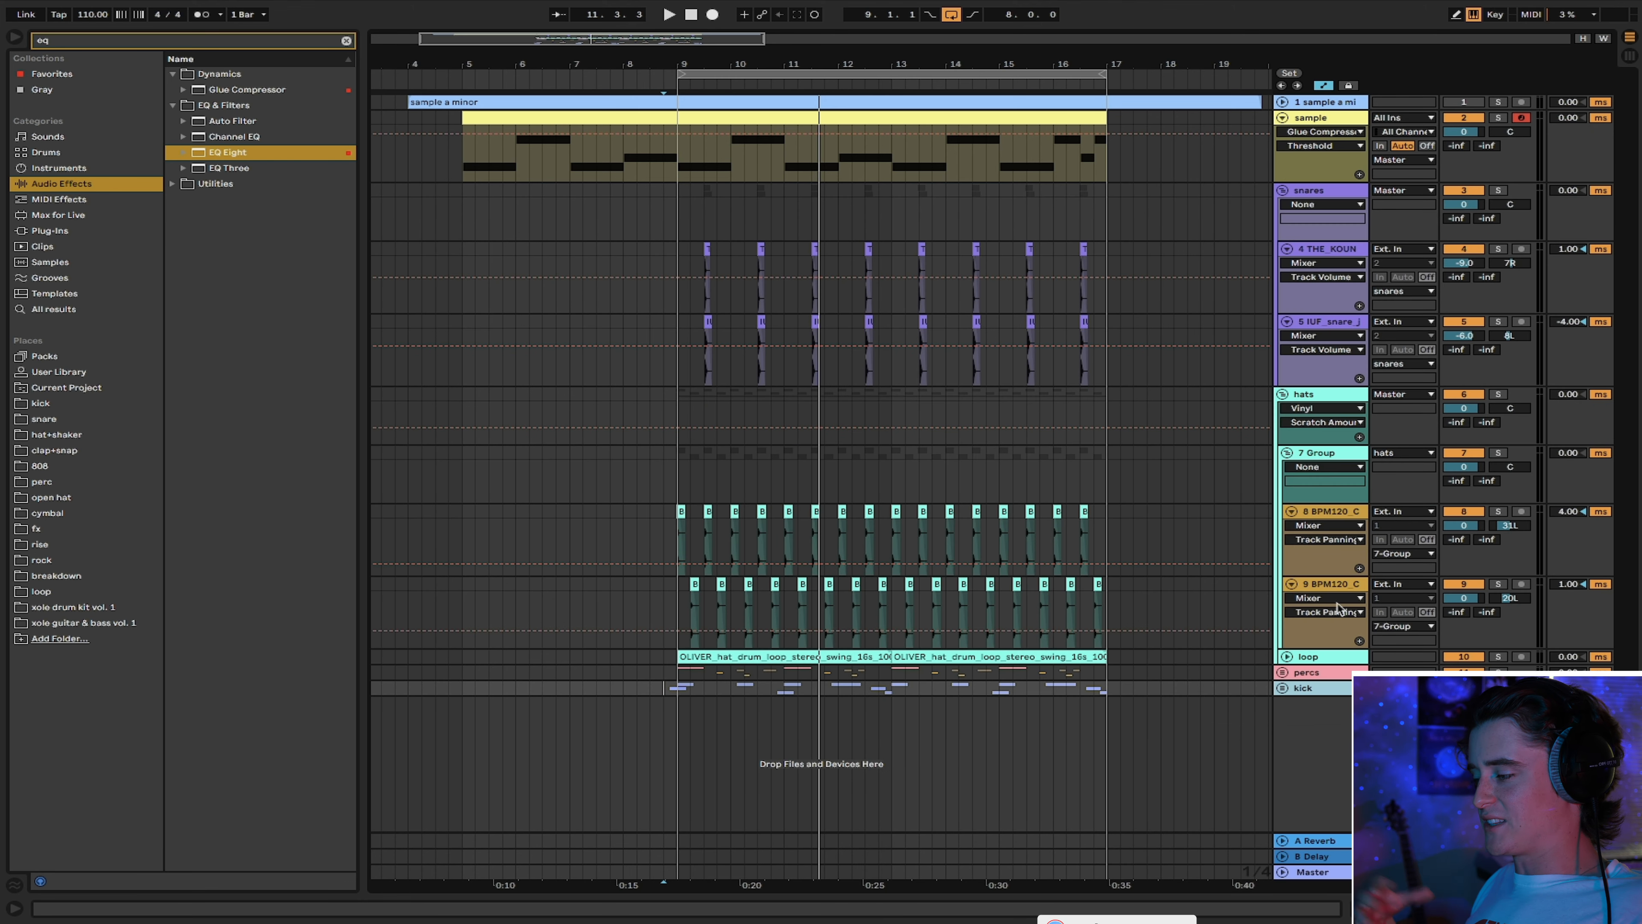
pyautogui.click(1283, 395)
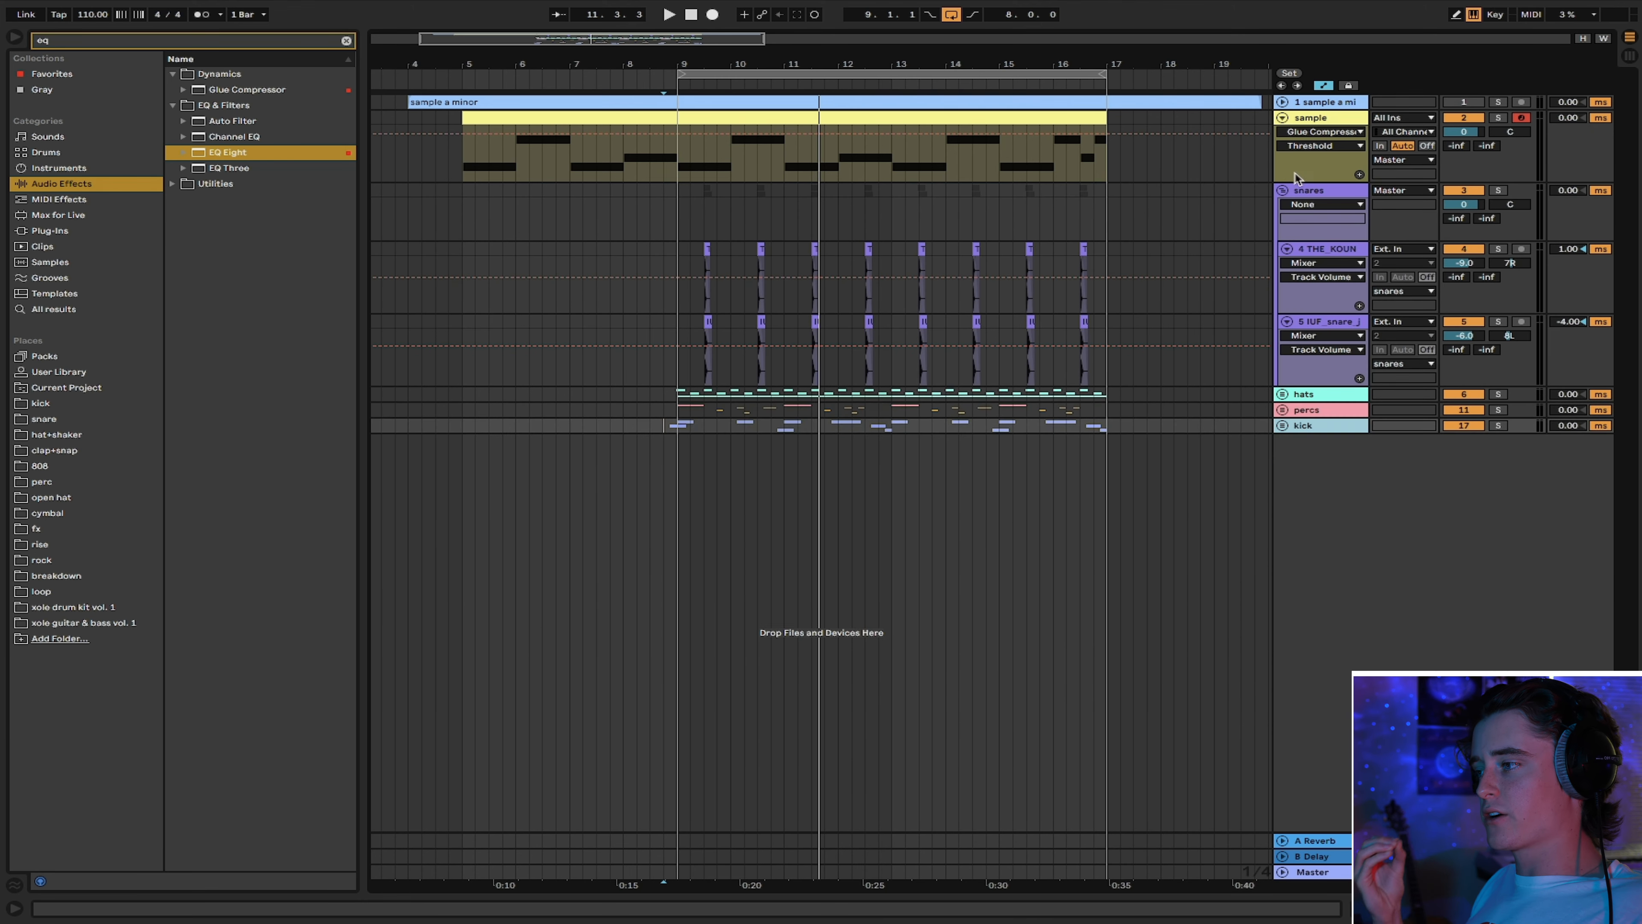
pyautogui.click(1282, 190)
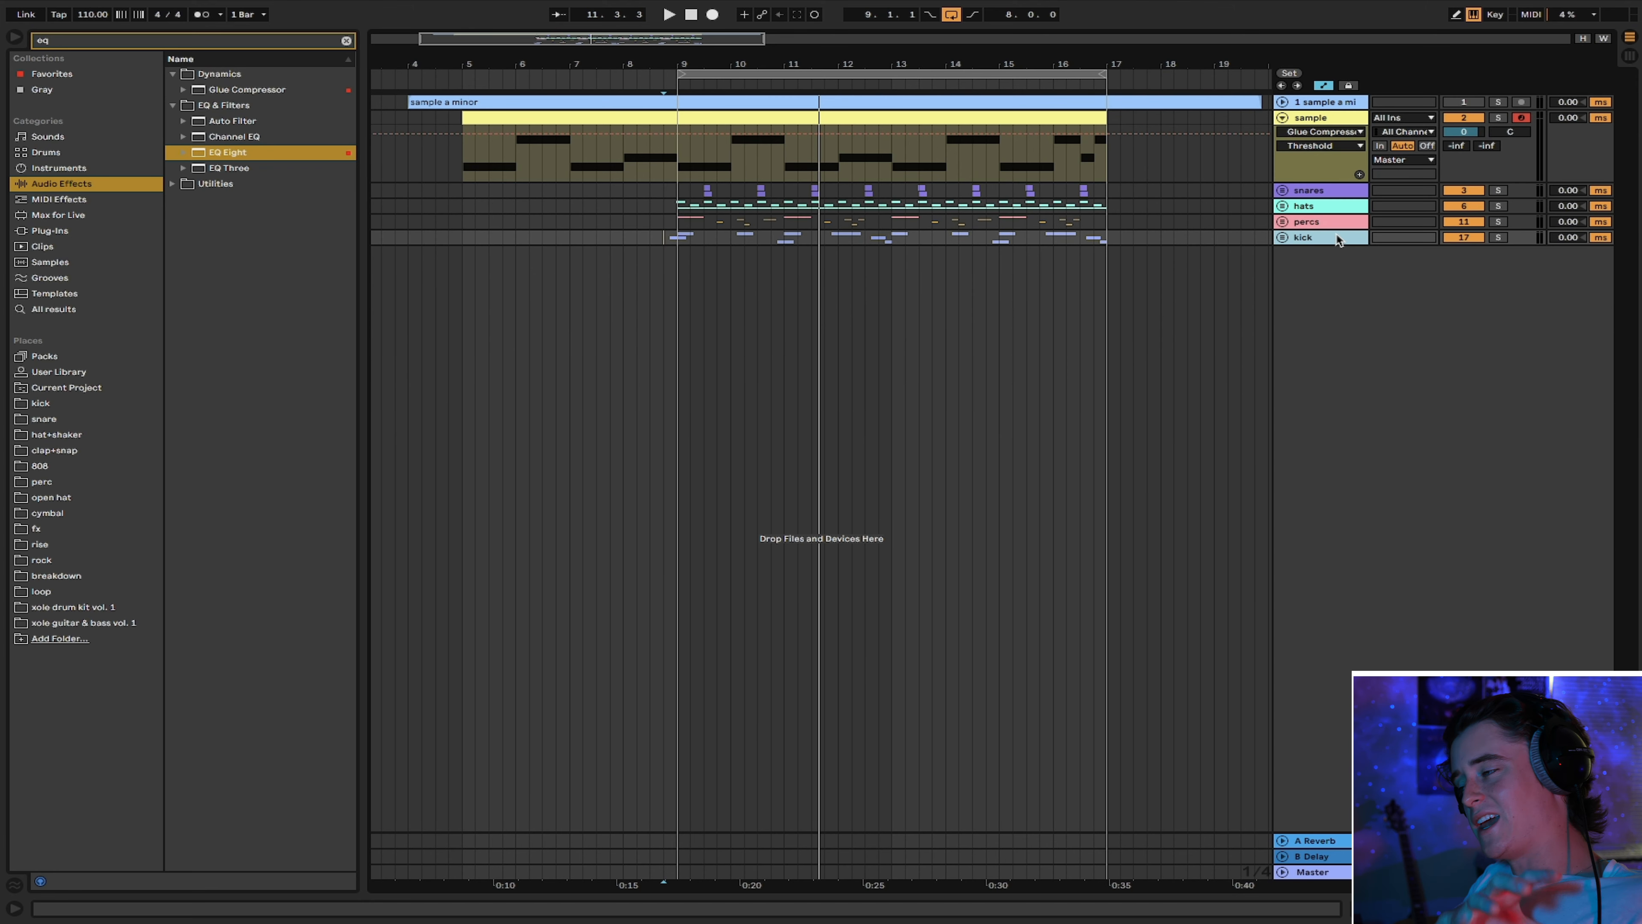
# Insert a MIDI track below the kick group and hide the arrangement's automation lanes
pyautogui.click(1029, 123)
pyautogui.rightClick(1286, 268)
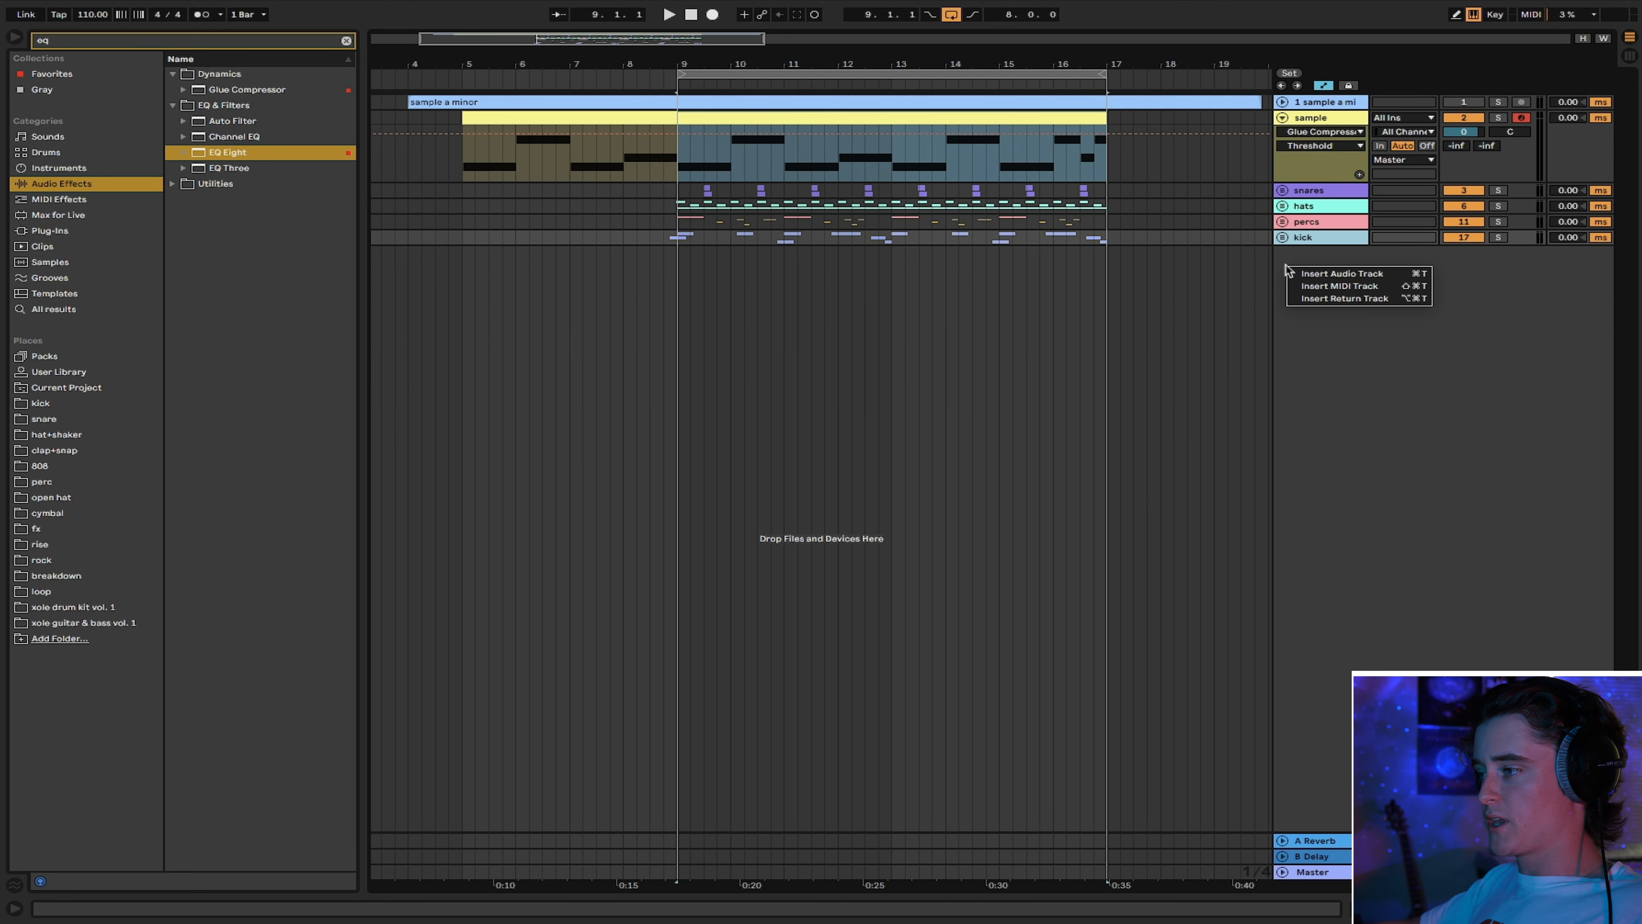
pyautogui.click(1319, 286)
pyautogui.click(1328, 86)
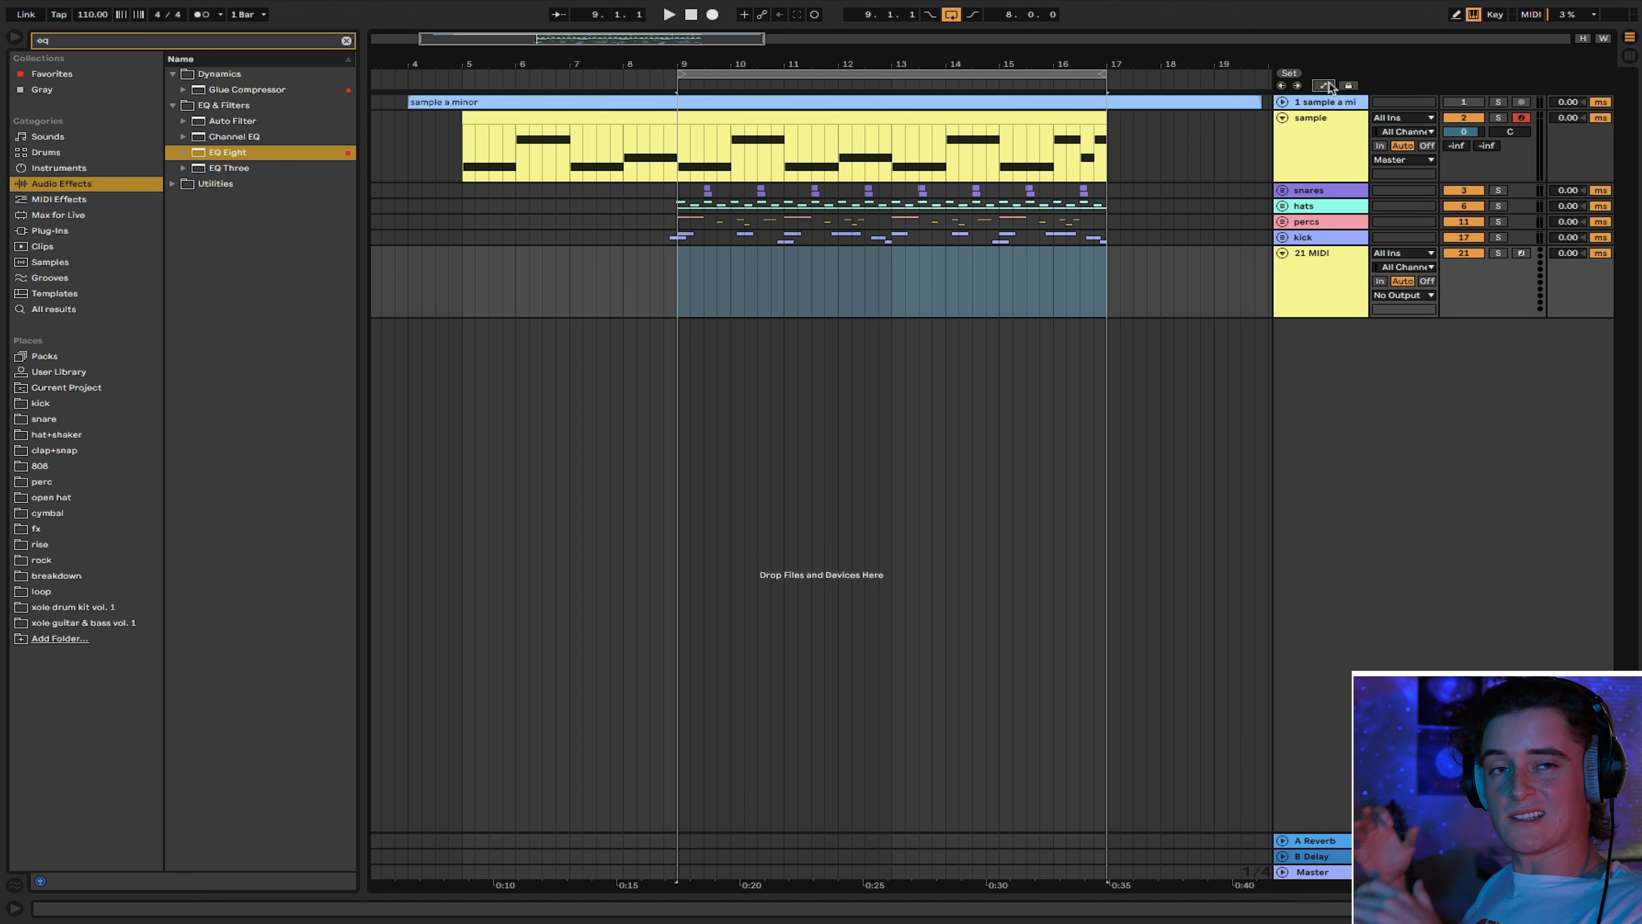
pyautogui.click(680, 281)
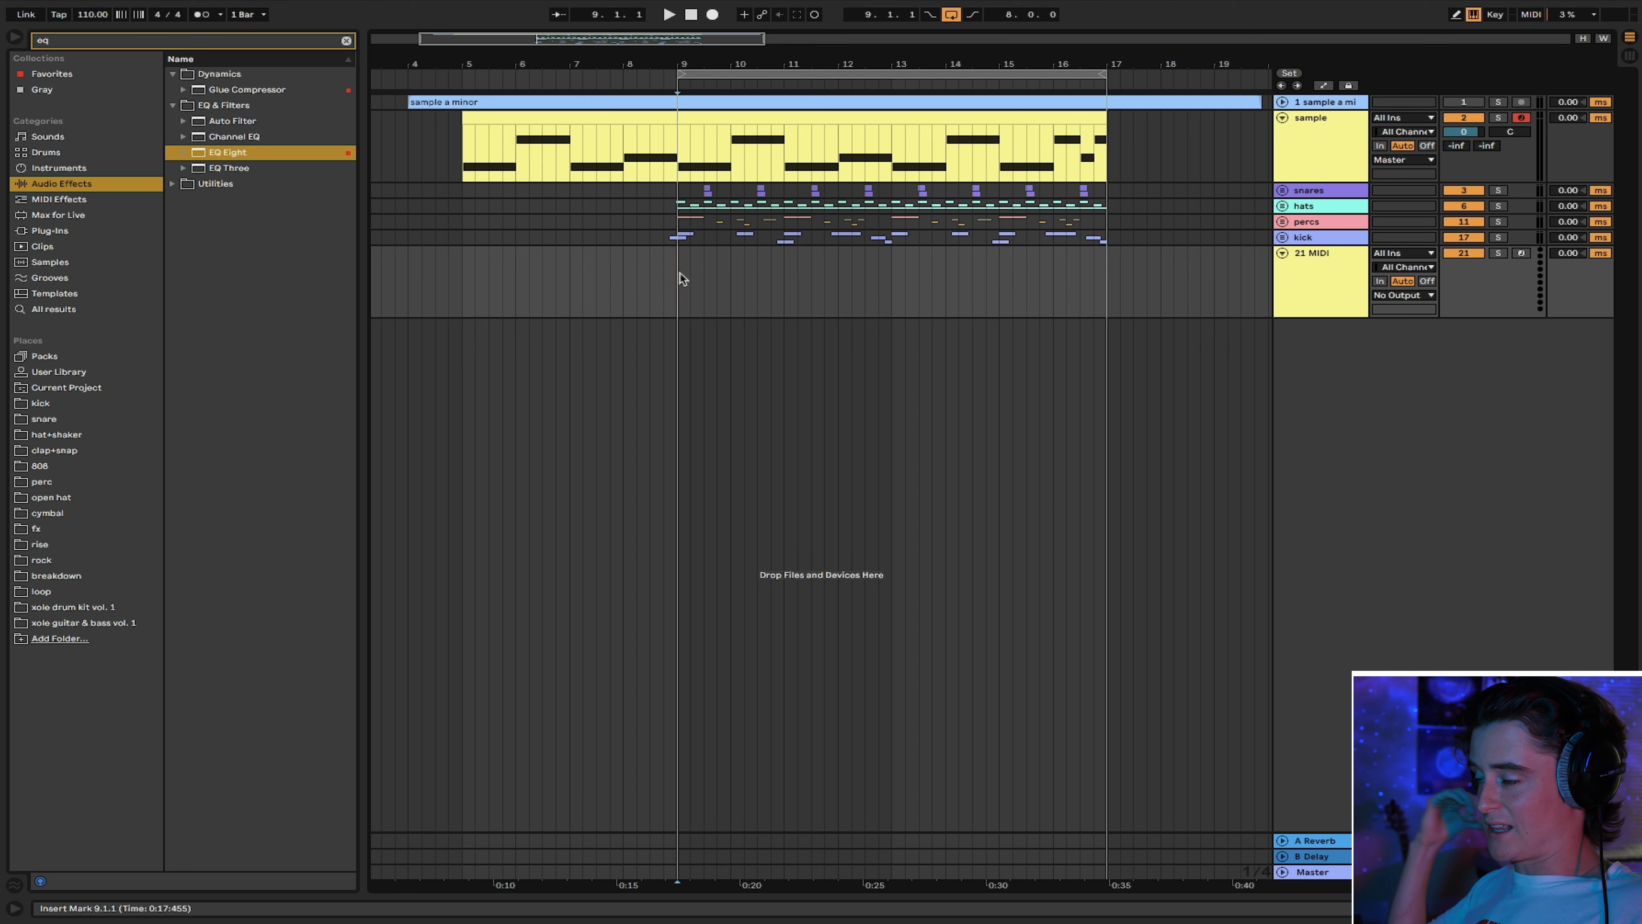
pyautogui.rightClick(1316, 275)
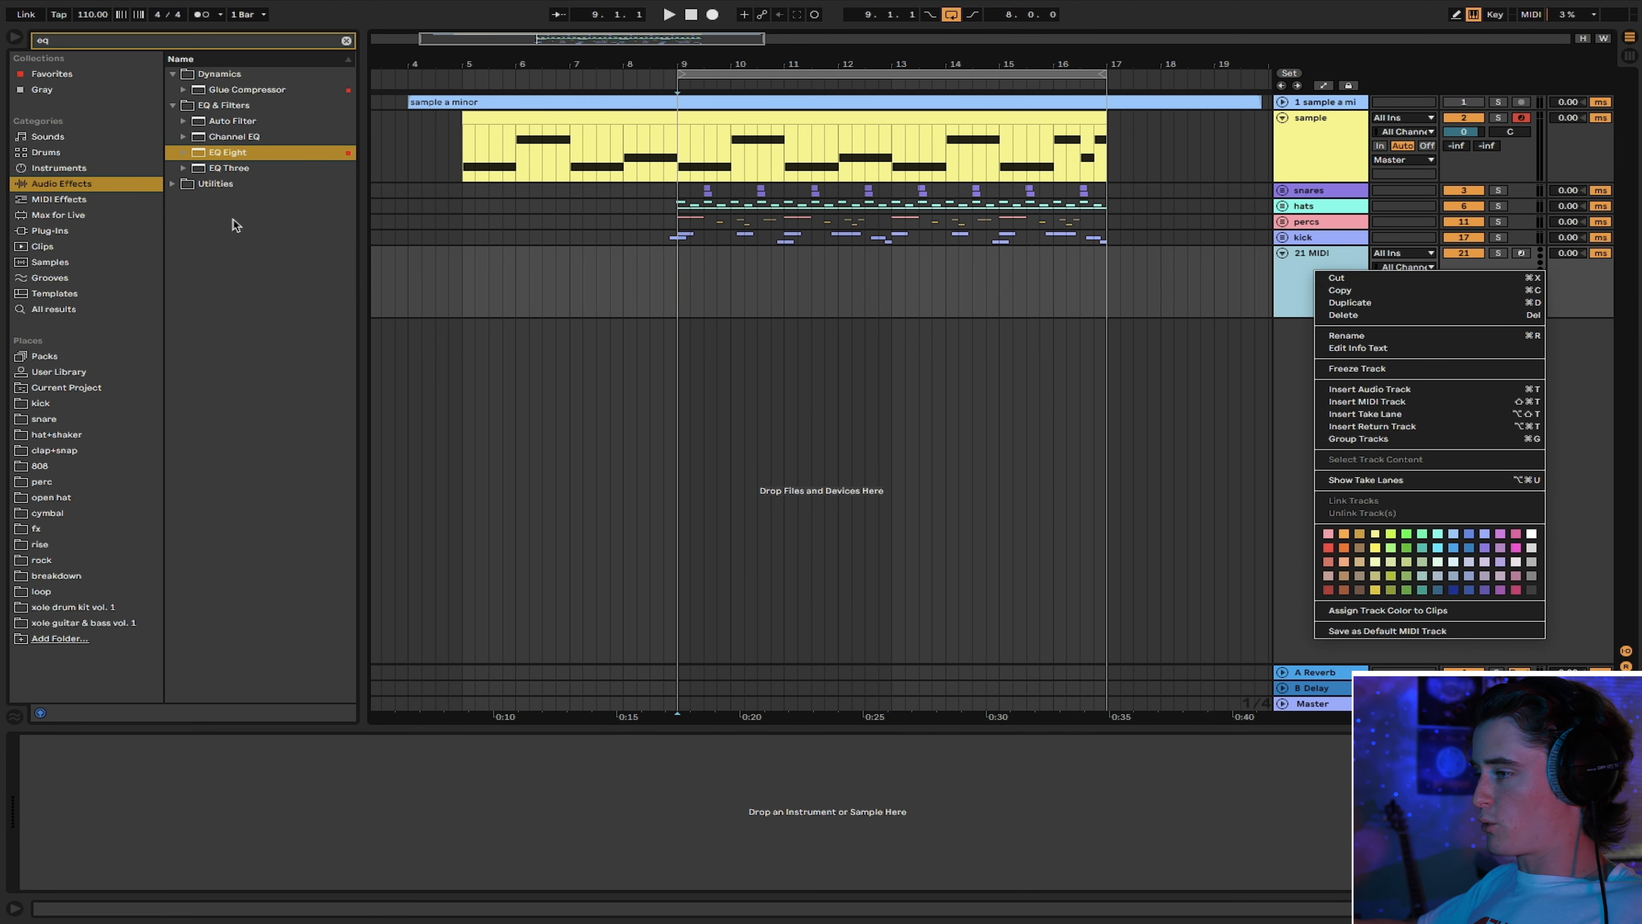
# Load the Basic Brushed Bells Instrument Rack preset onto the new MIDI track
pyautogui.click(107, 199)
pyautogui.click(68, 170)
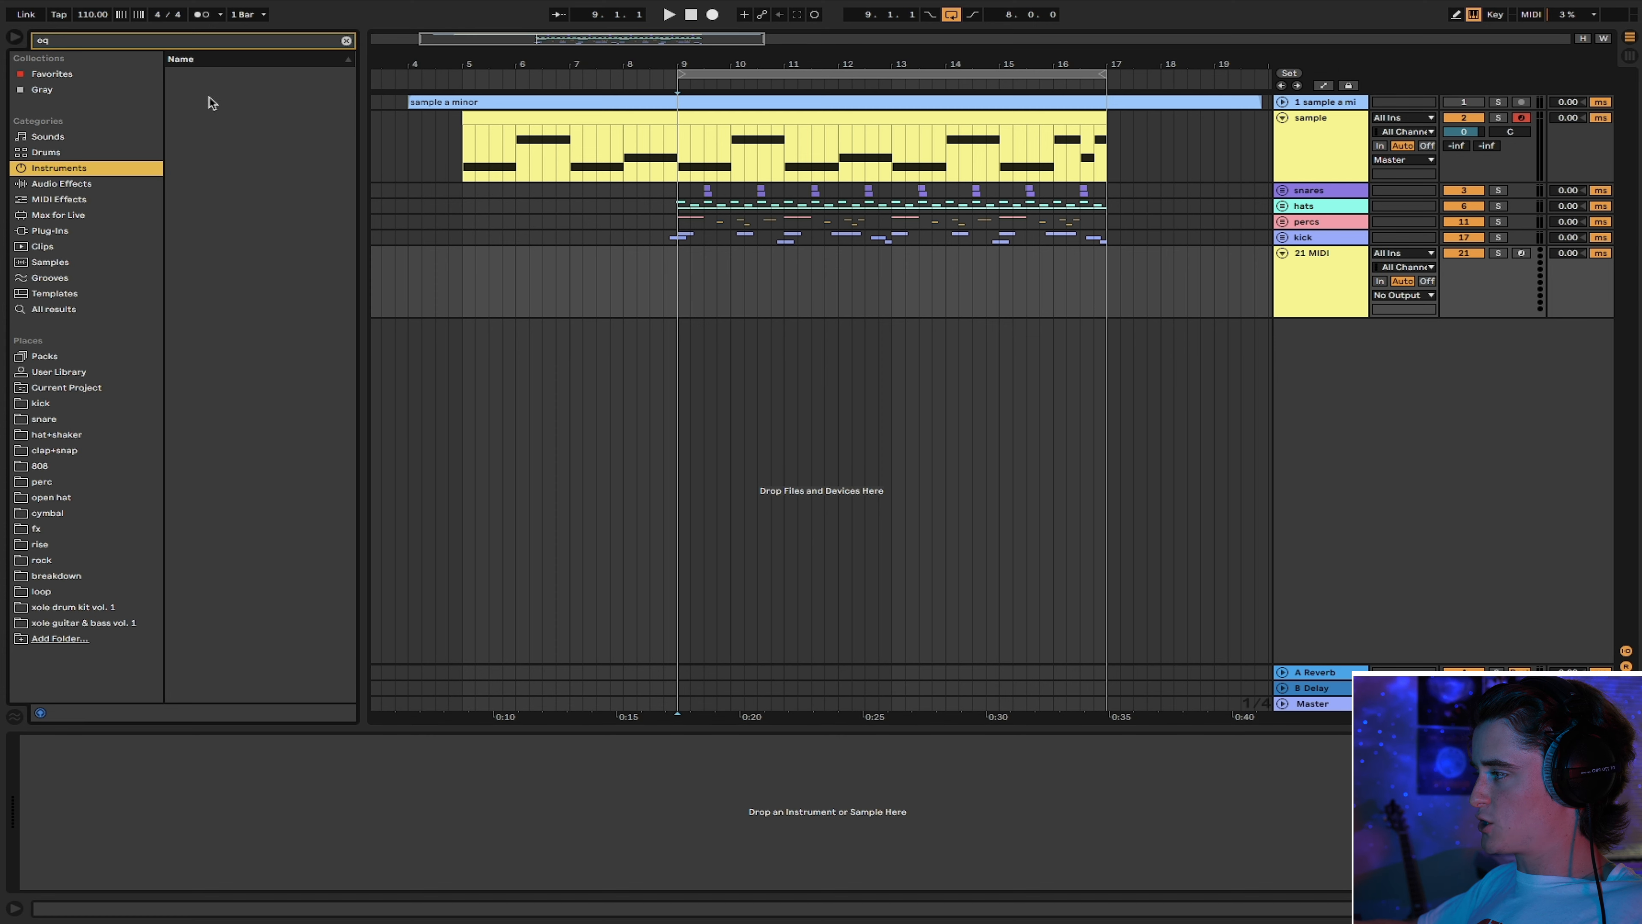
pyautogui.click(344, 42)
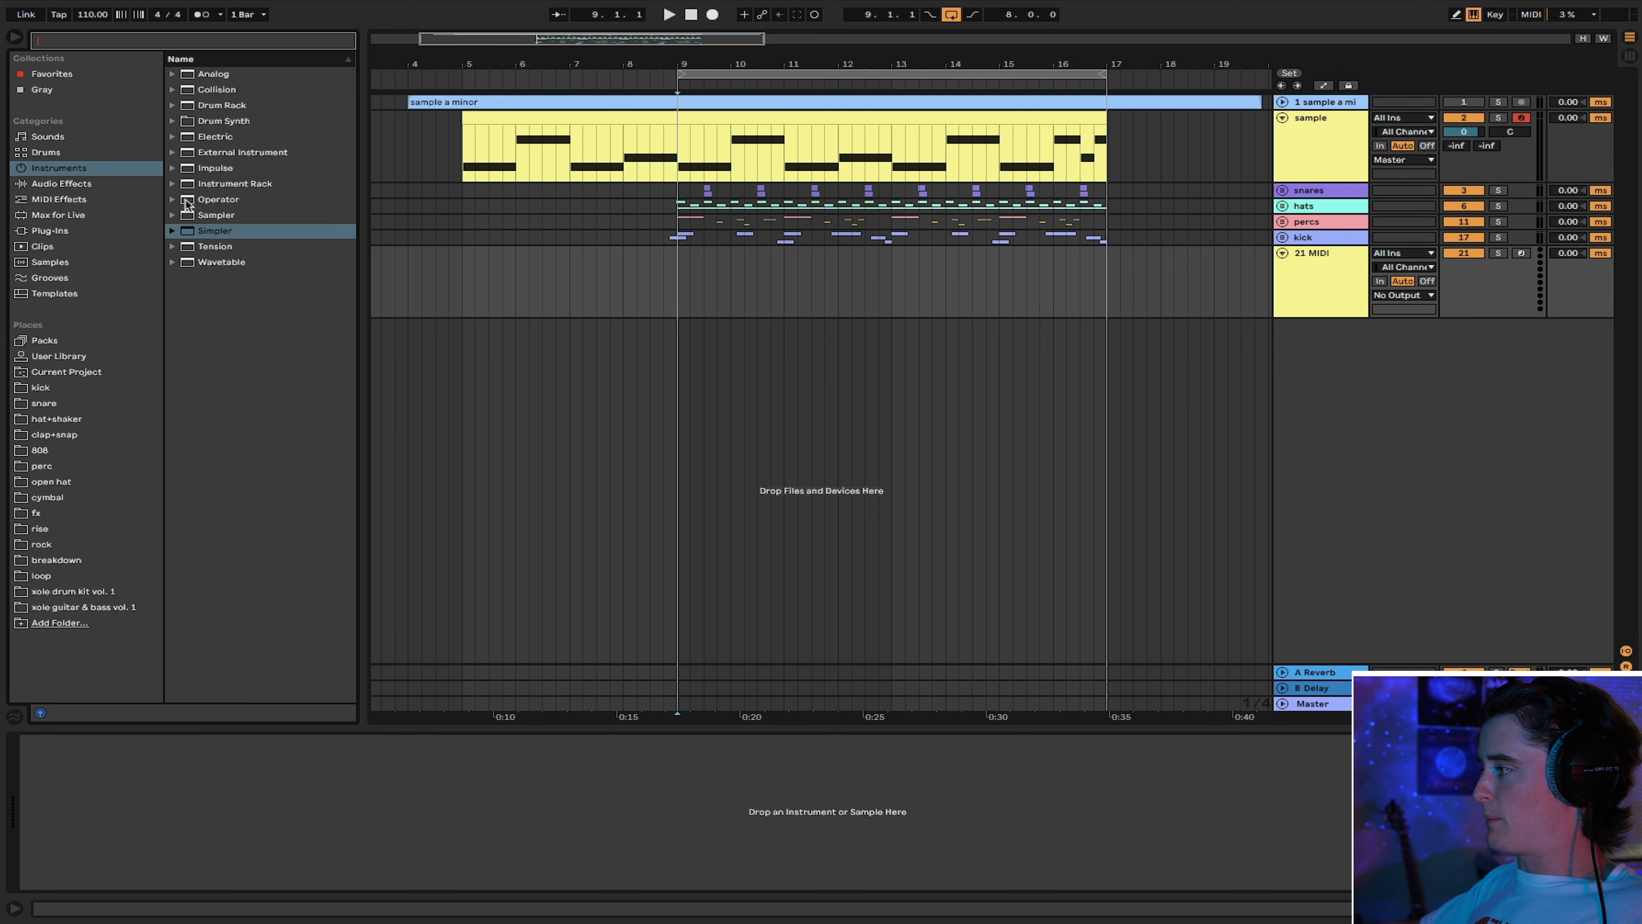
pyautogui.click(172, 184)
pyautogui.click(185, 278)
pyautogui.click(258, 327)
pyautogui.click(257, 361)
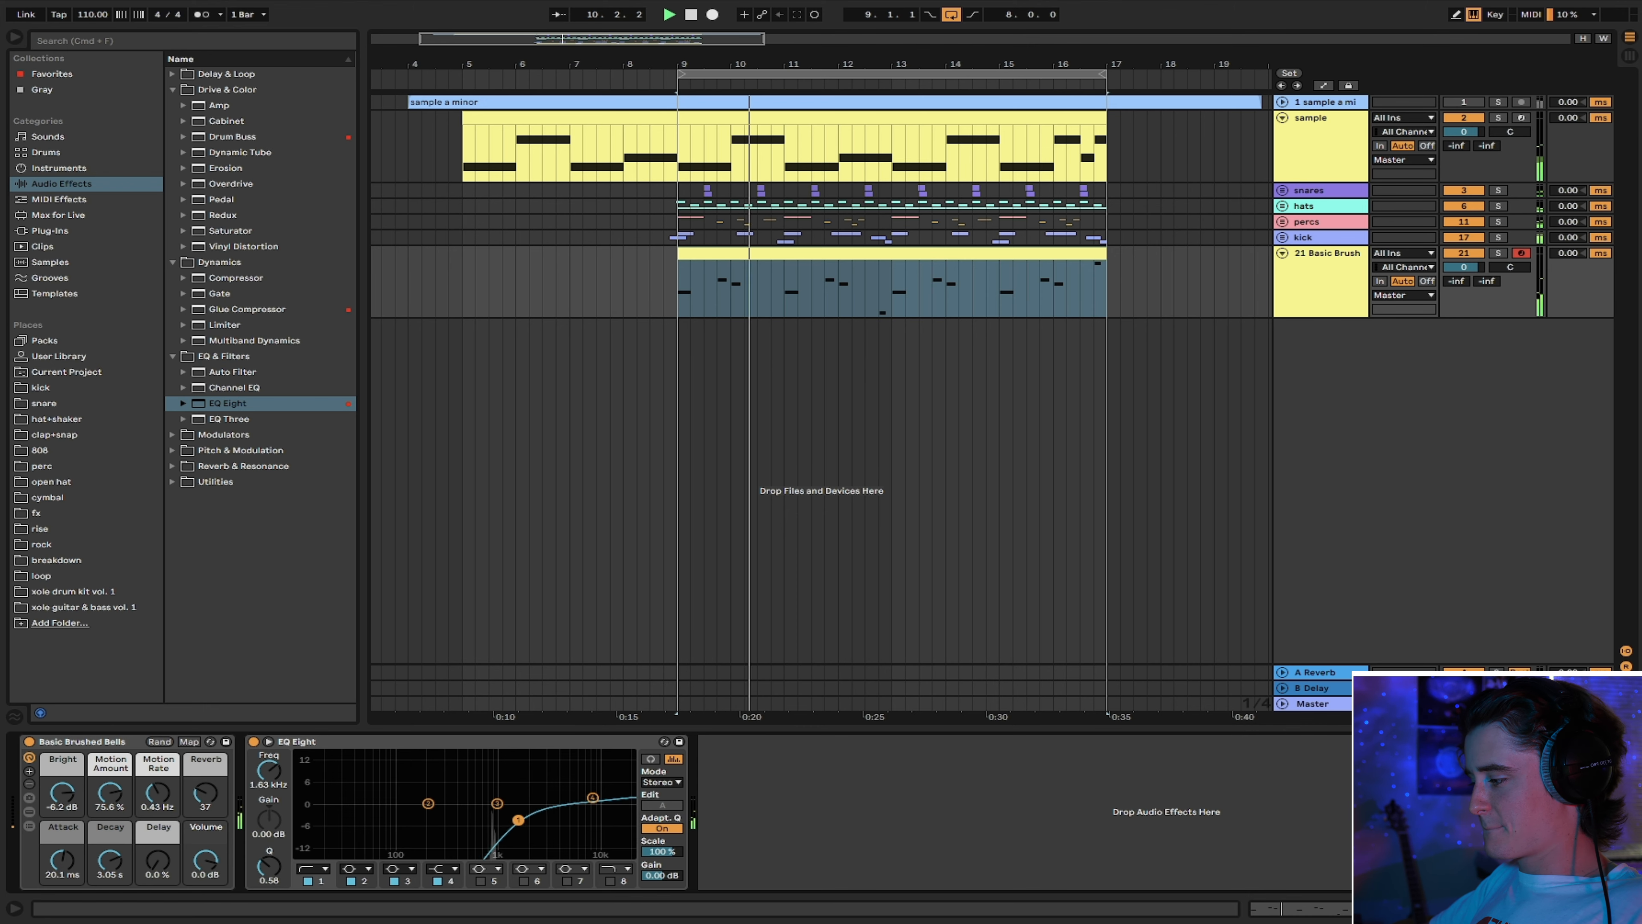
# Add the Infected Mushroom Wider plug-in after EQ Eight on the Basic Brushed Bells track
pyautogui.click(1347, 285)
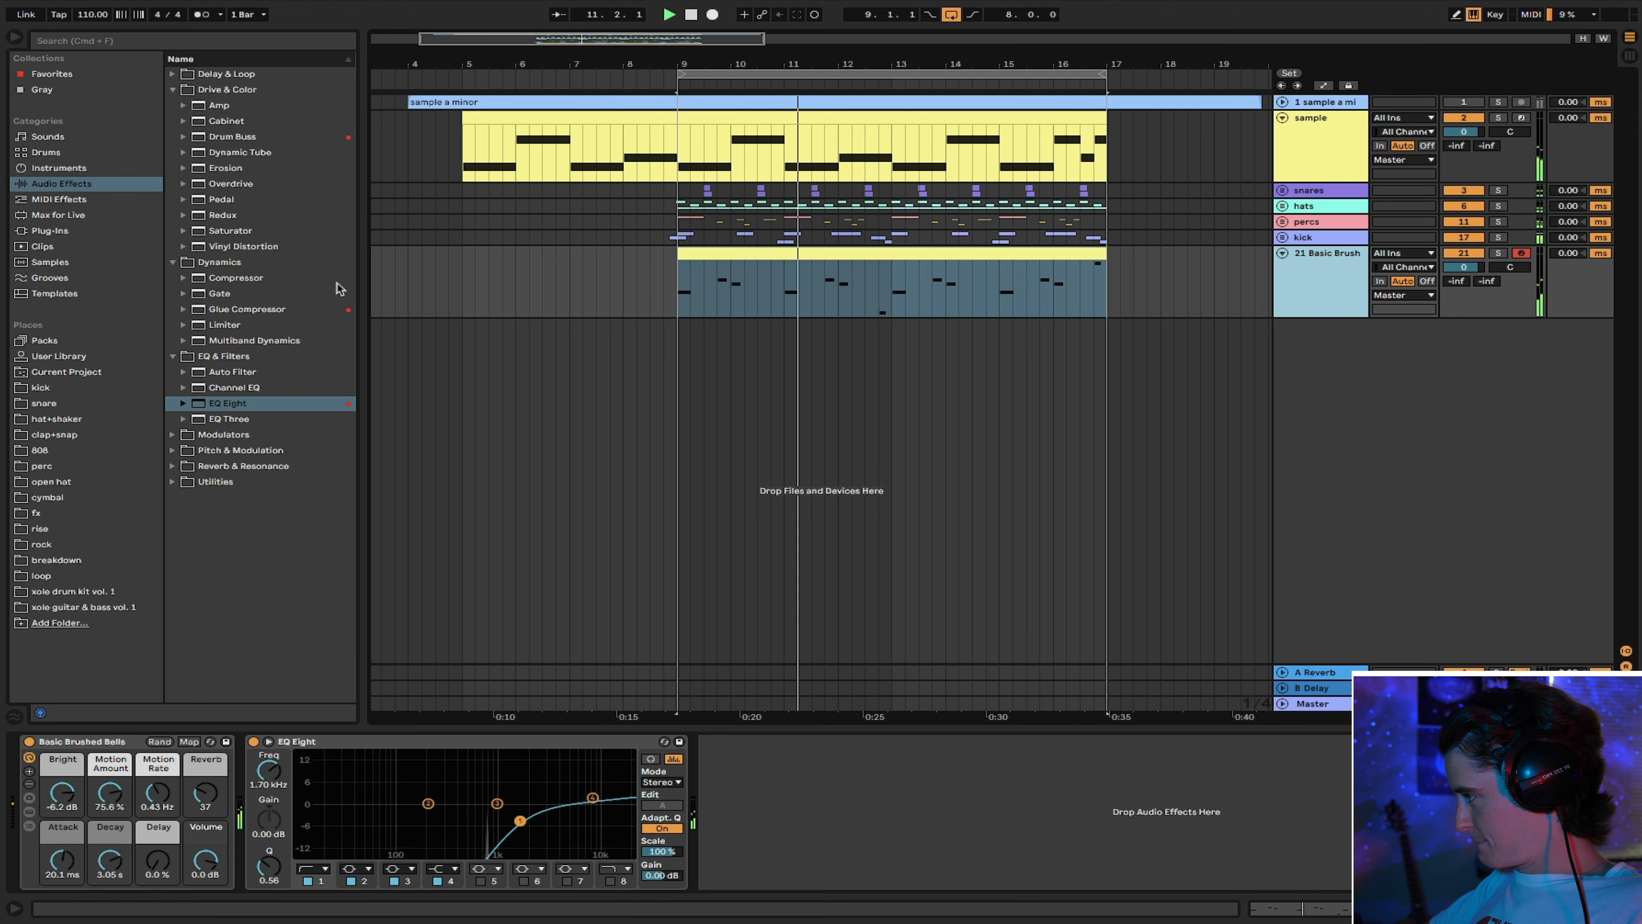
pyautogui.click(83, 232)
pyautogui.doubleClick(270, 233)
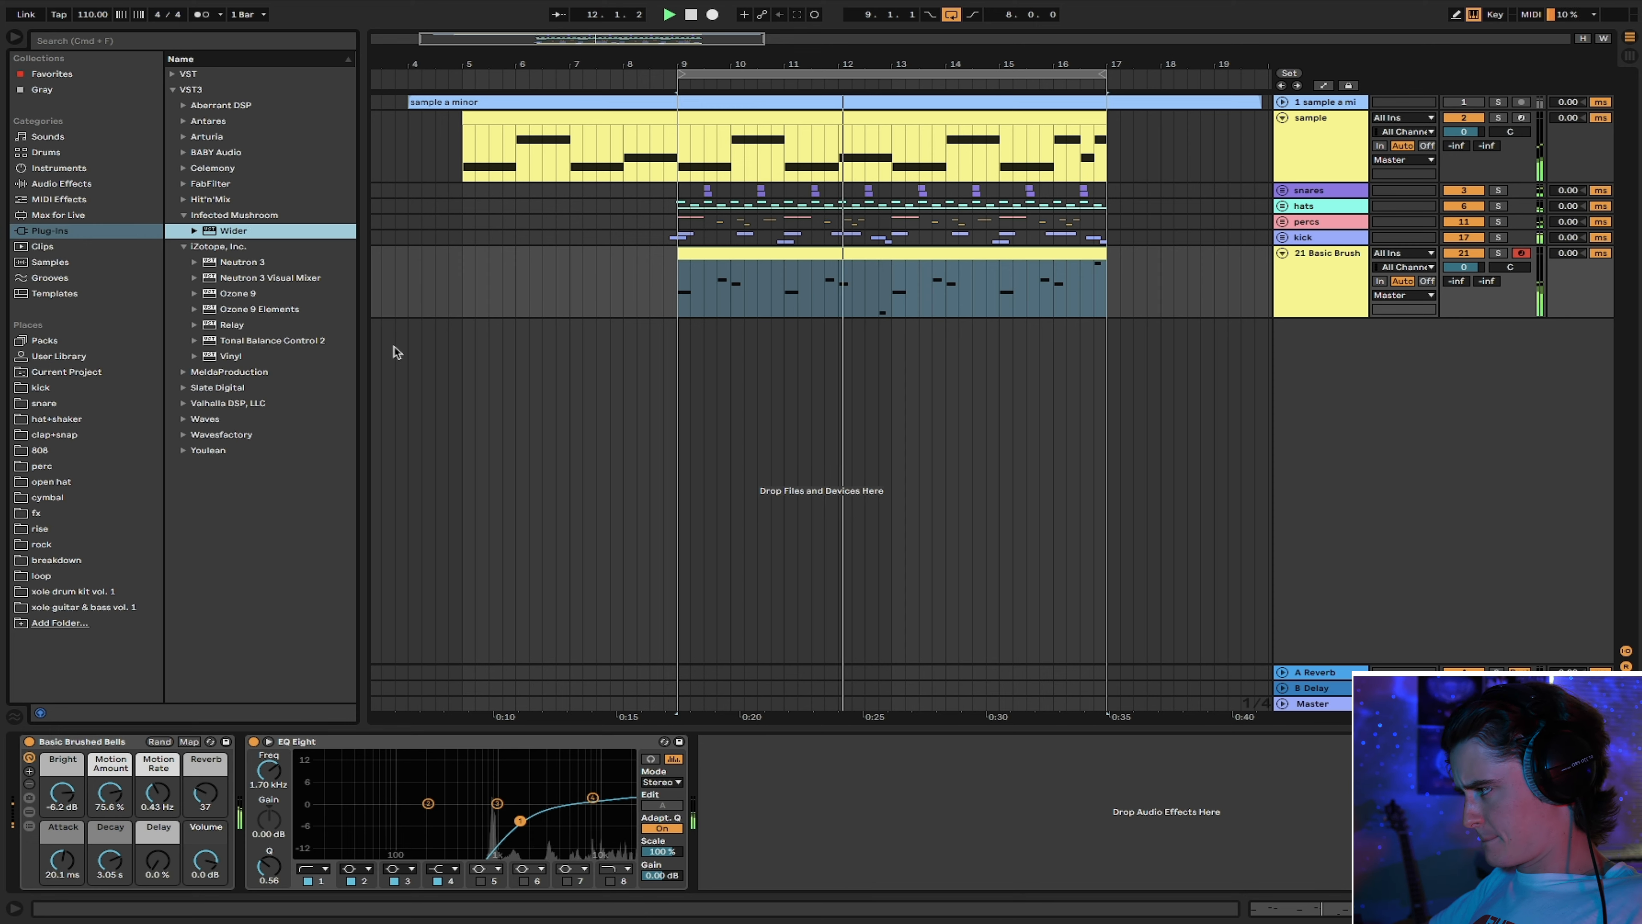
# Colour the new MIDI track below the bell track red
pyautogui.rightClick(1291, 355)
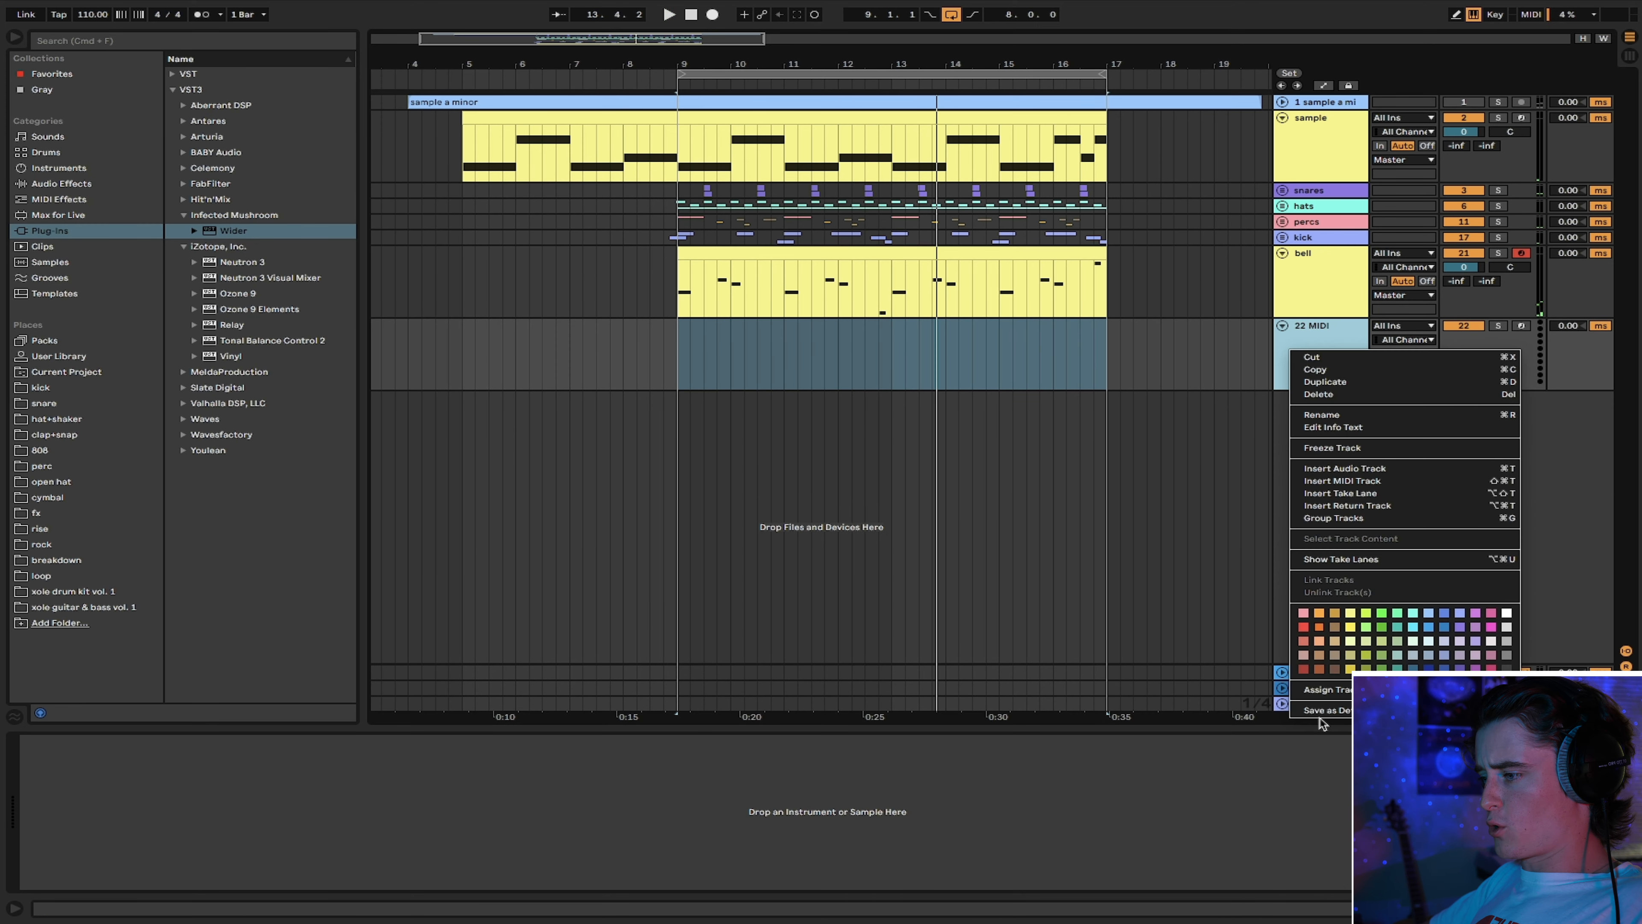
pyautogui.click(1304, 640)
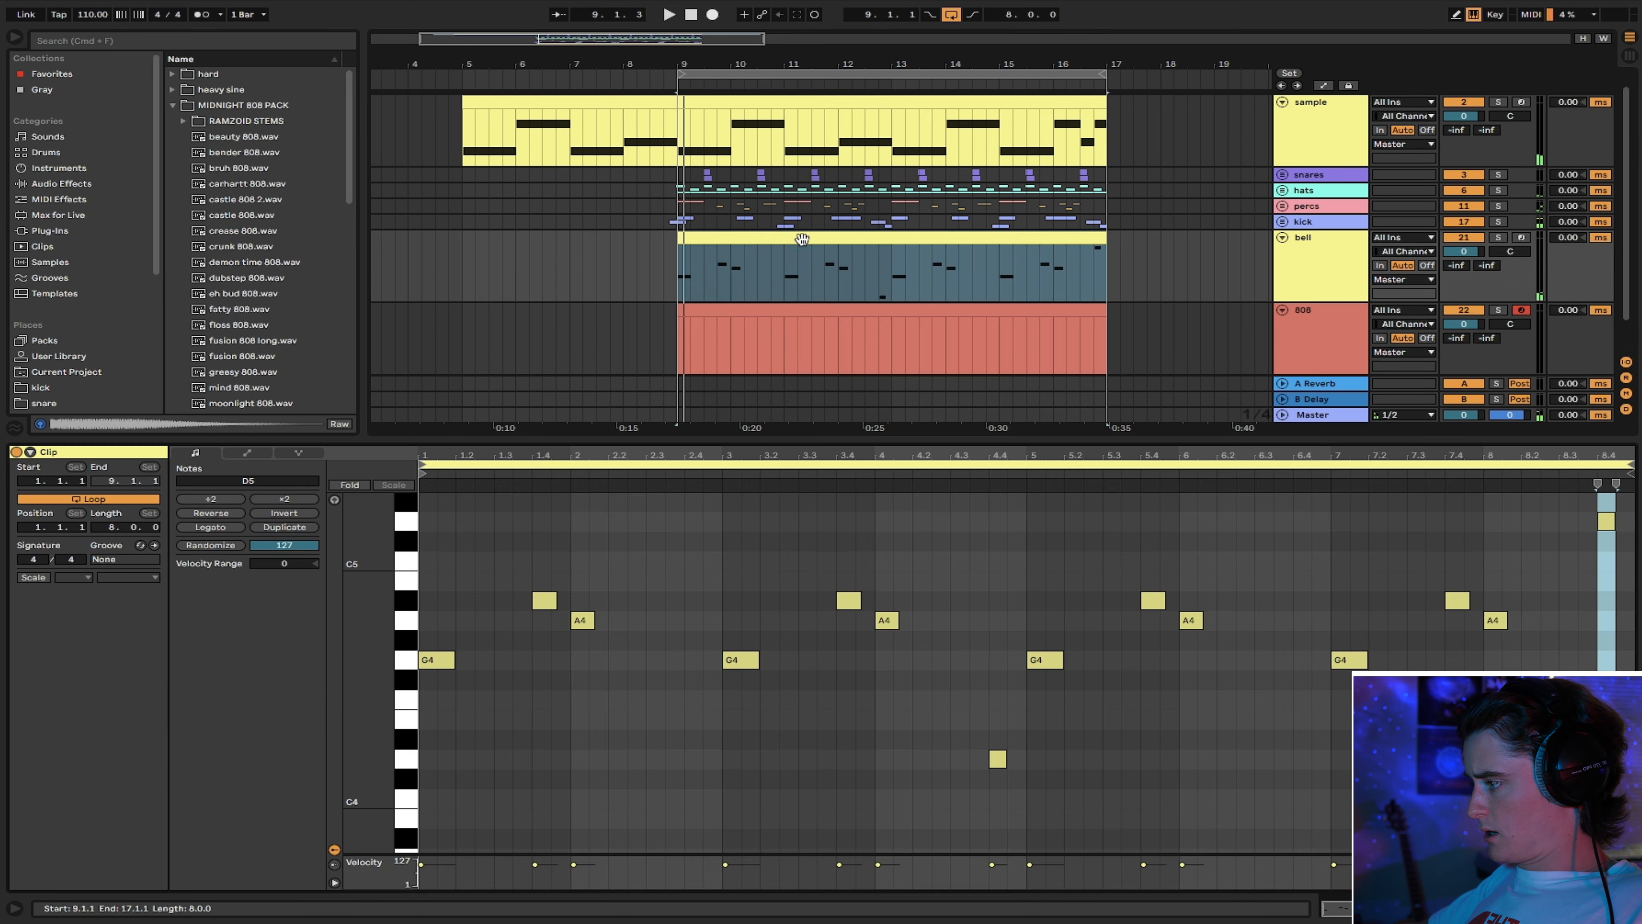
# Copy all notes from the bell clip into the 808 clip and move them down an octave to start on G3
pyautogui.hotkey('ctrl', 'a')
pyautogui.hotkey('ctrl', 'c')
pyautogui.click(864, 311)
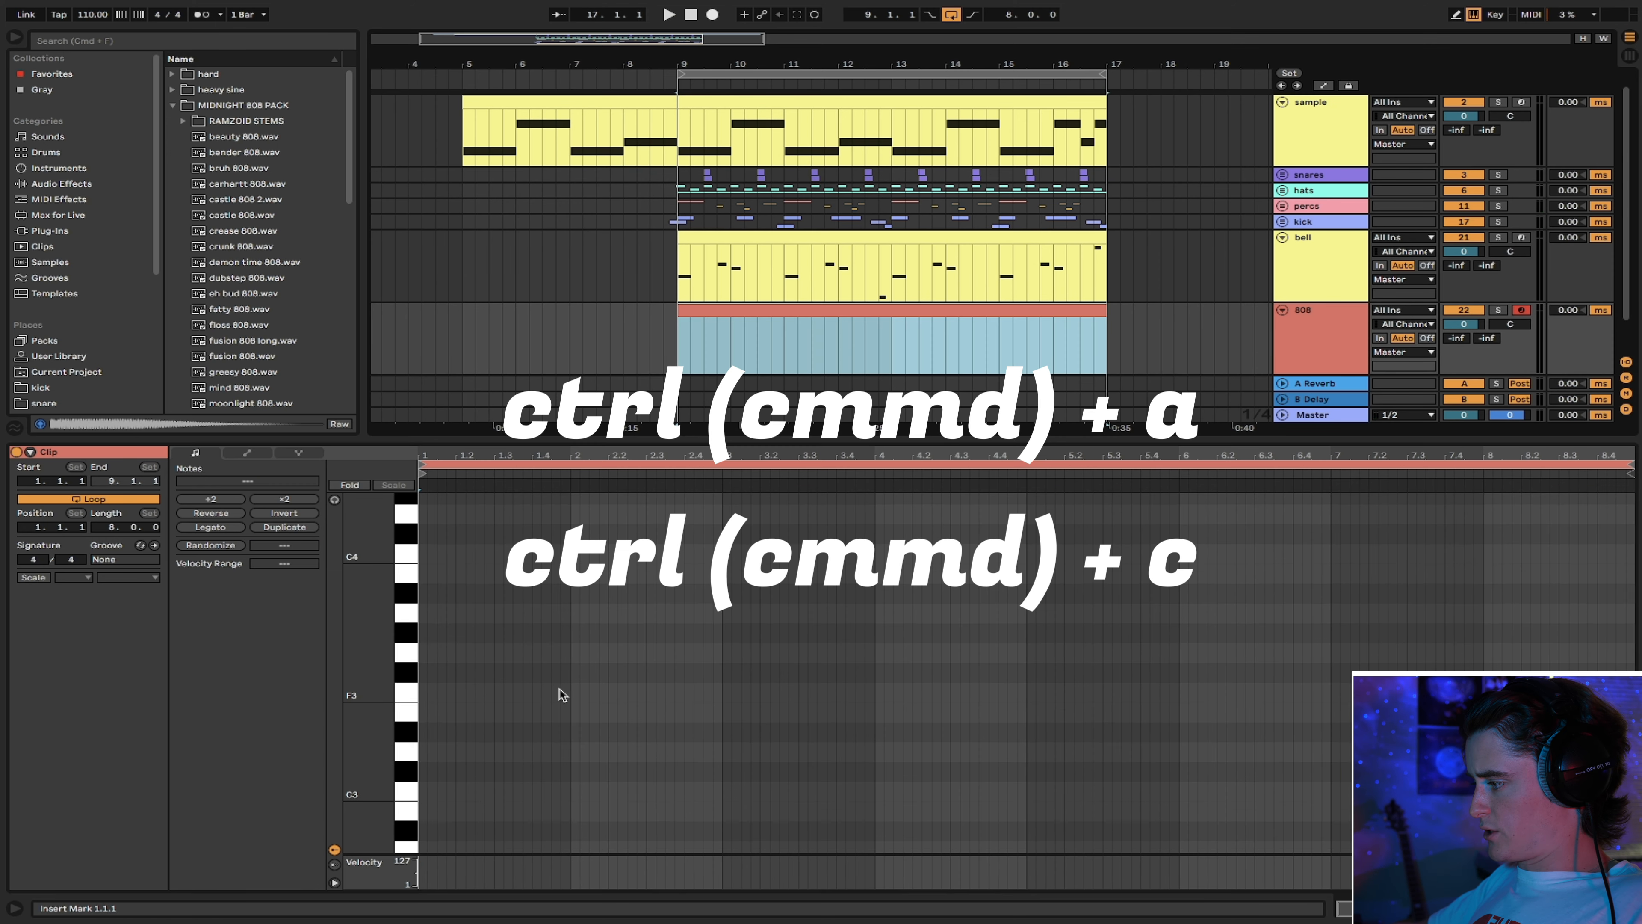
pyautogui.click(521, 595)
pyautogui.hotkey('ctrl', 'v')
pyautogui.press('space')
pyautogui.moveTo(520, 595); pyautogui.dragTo(441, 756)
pyautogui.click(587, 642)
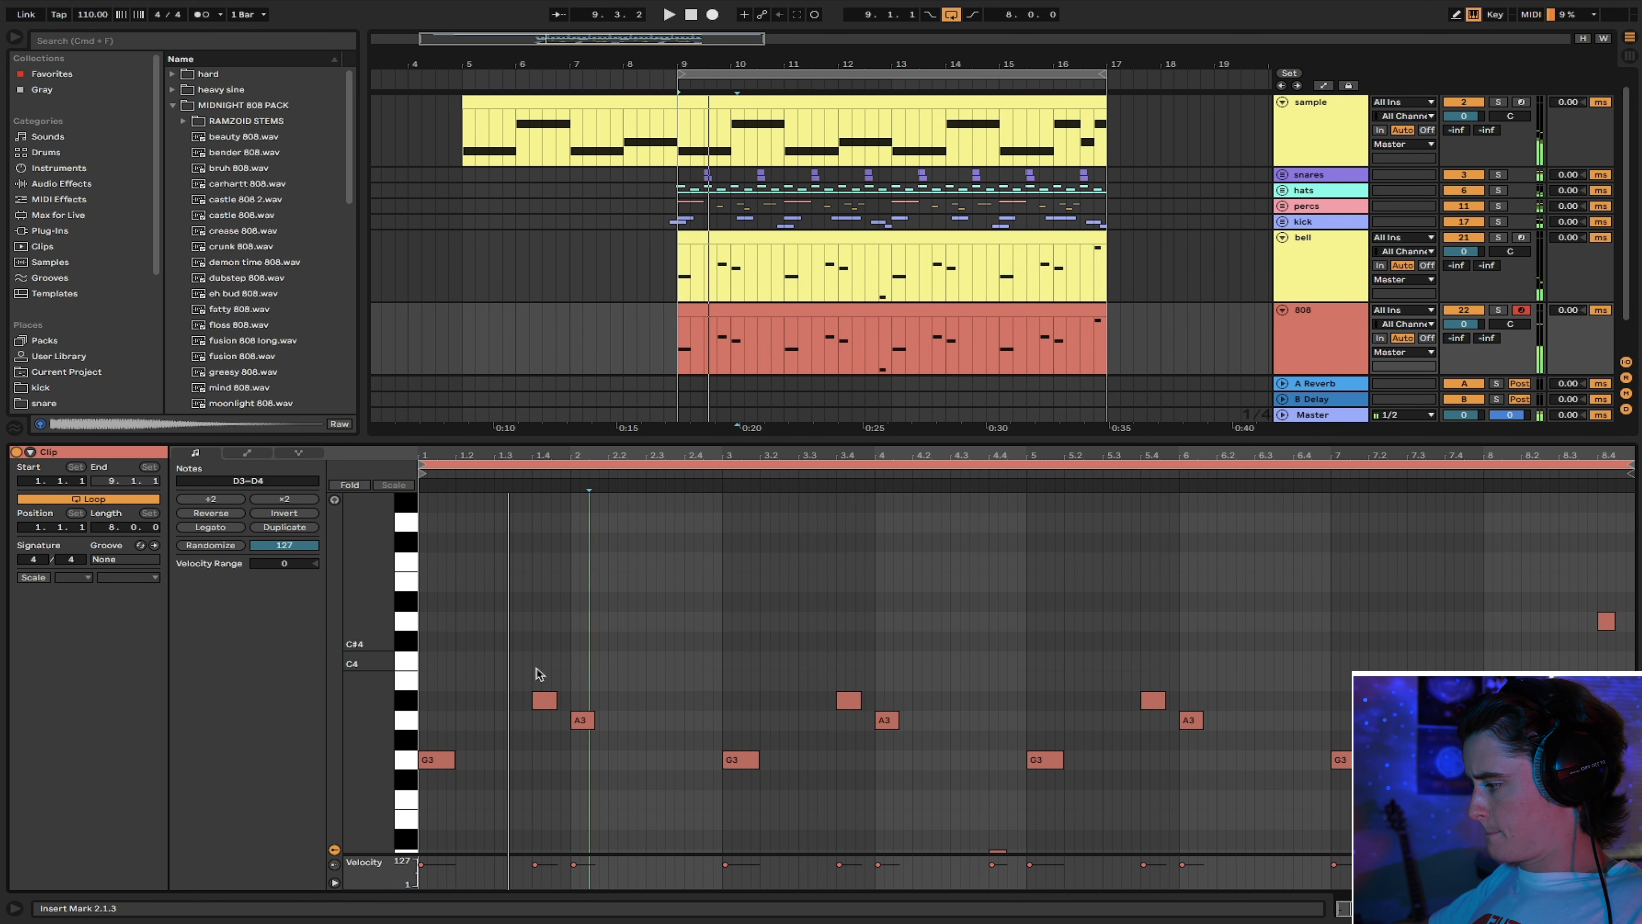
# Lengthen the first G3 note of the 808 clip so it ends at 1.4.1
pyautogui.moveTo(451, 759); pyautogui.dragTo(516, 757)
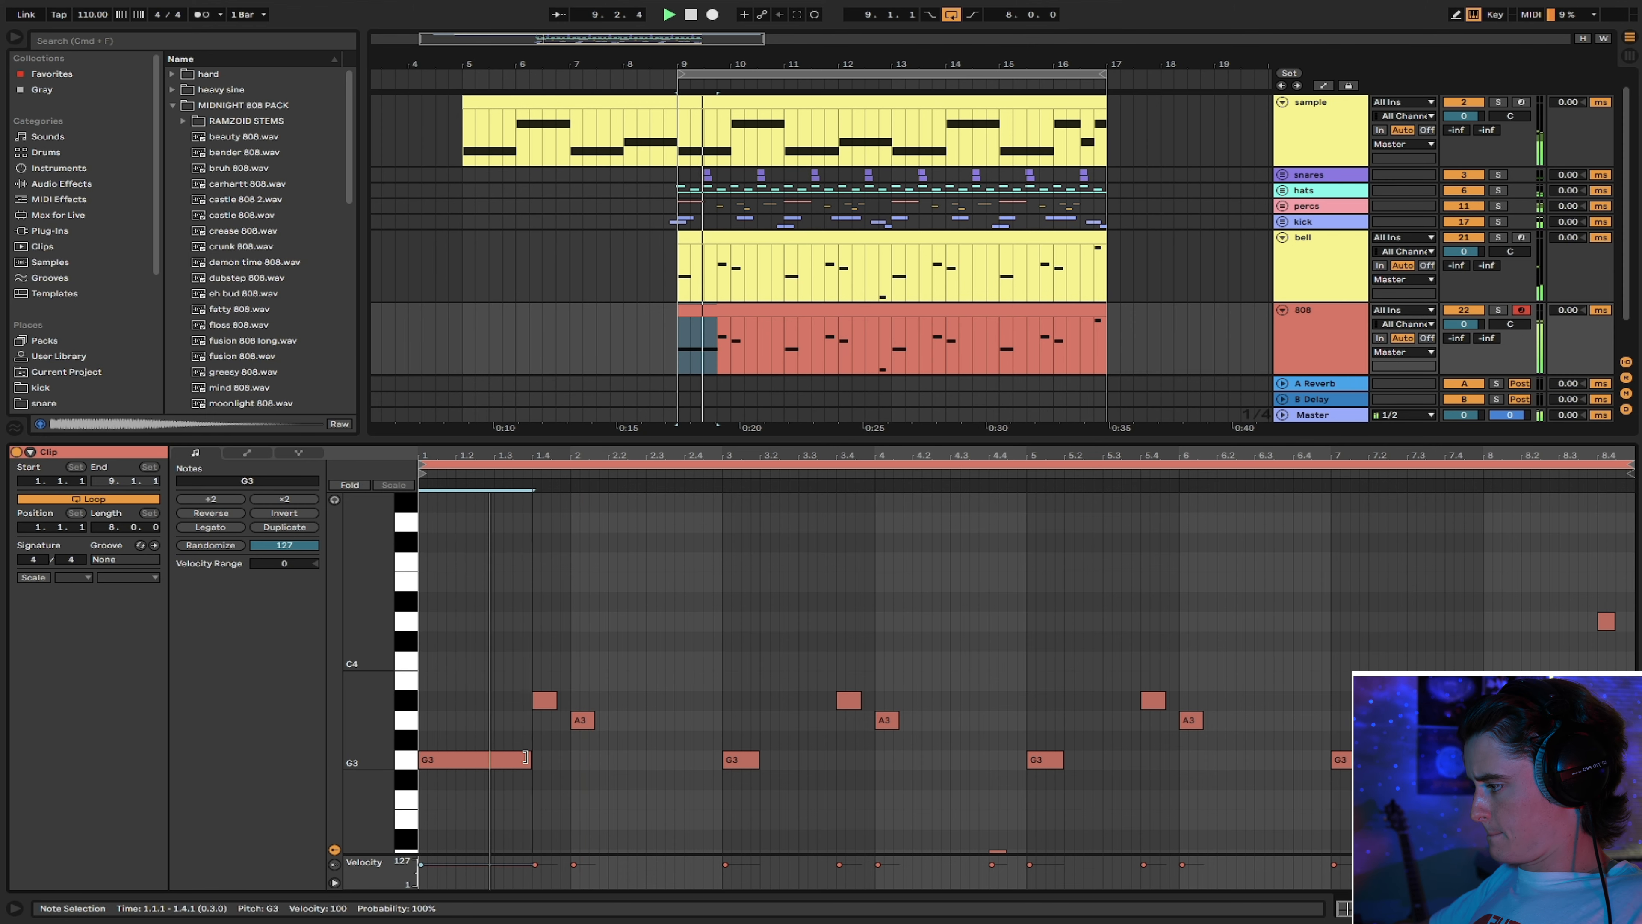
pyautogui.click(544, 699)
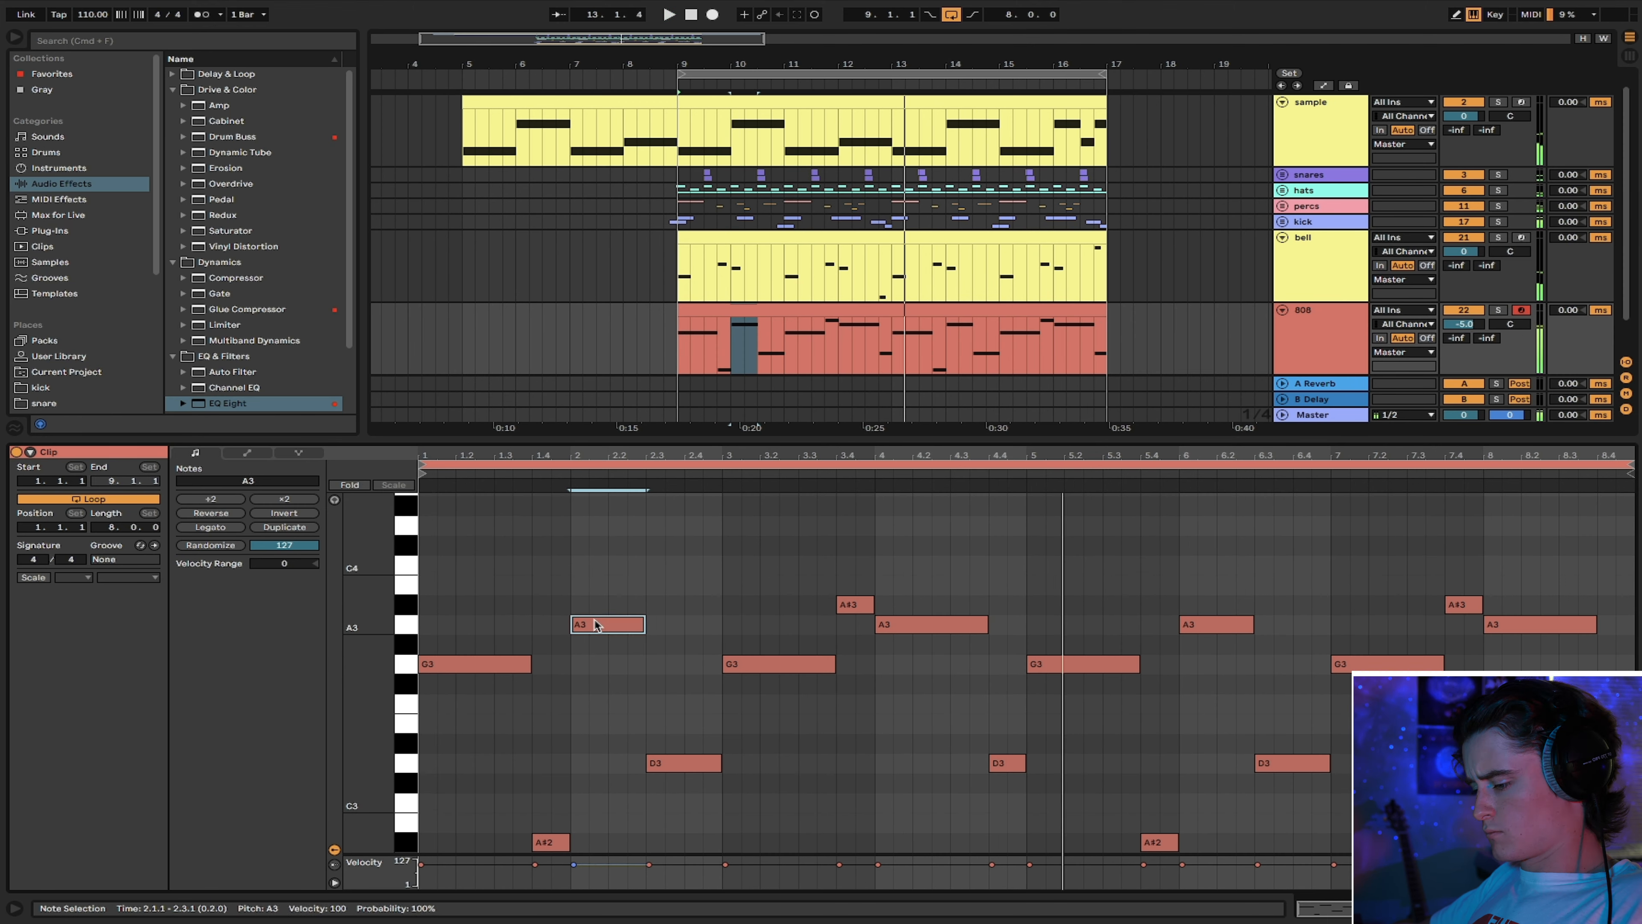
# Try lowering the A3 note at bar 2 of the 808 clip to G3, and undo it
pyautogui.press('Down')
pyautogui.press('Down')
pyautogui.click(578, 583)
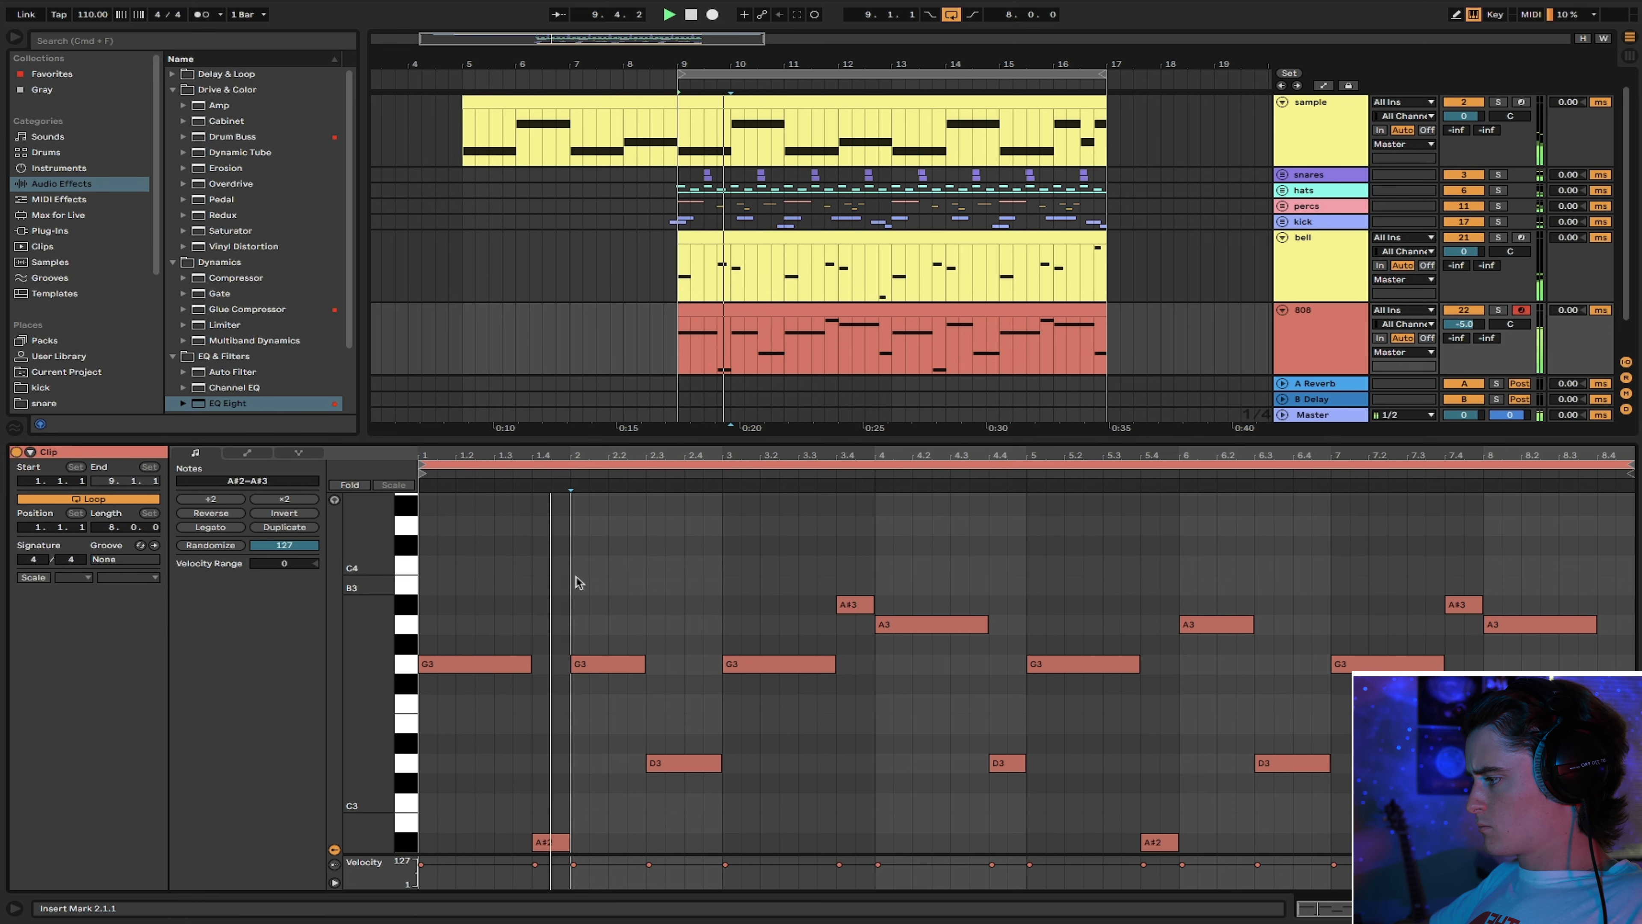
pyautogui.press('super+z')
pyautogui.press('super+z')
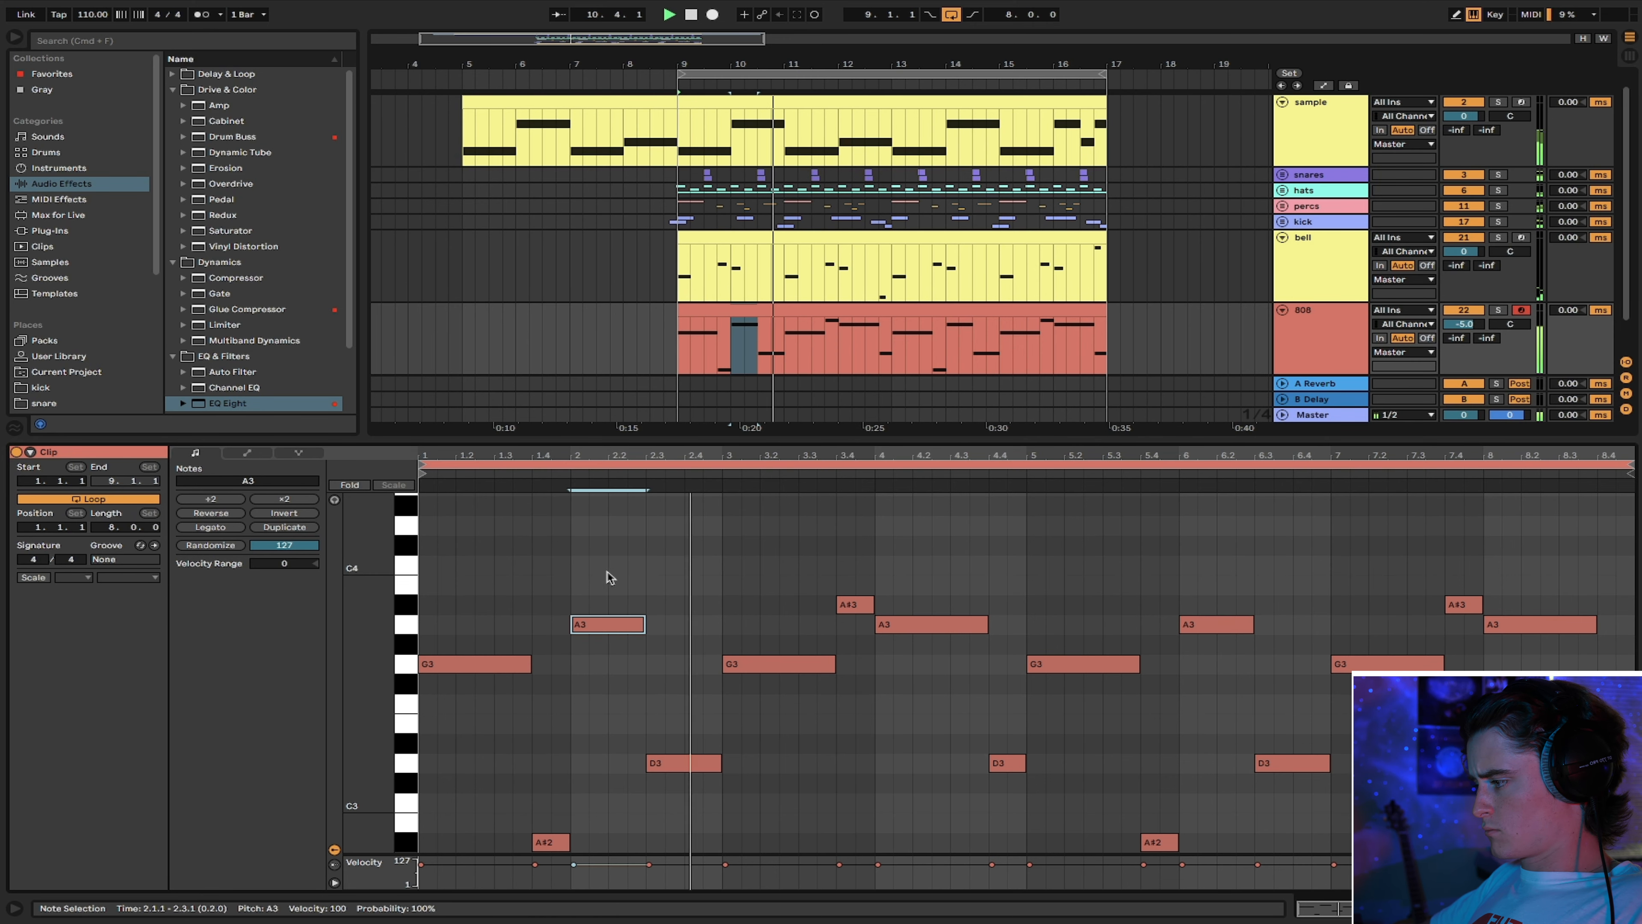
# Restore the deleted A3 note at bar 6 of the 808 clip and deactivate the A3 notes at bars 2 and 6
pyautogui.click(645, 560)
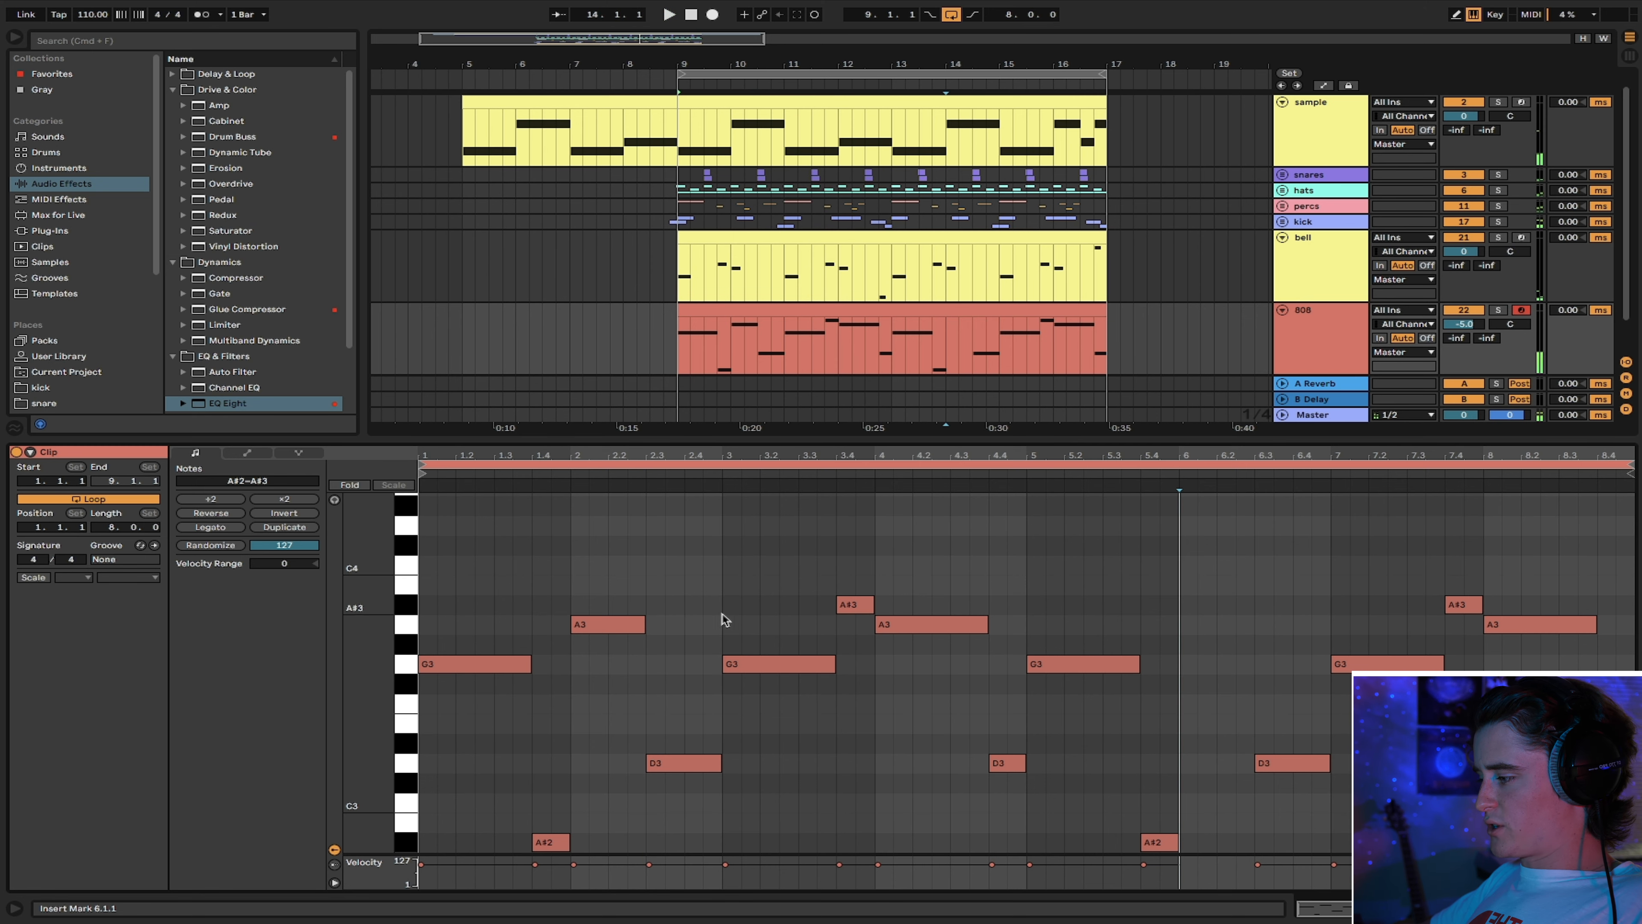
pyautogui.press('super+z')
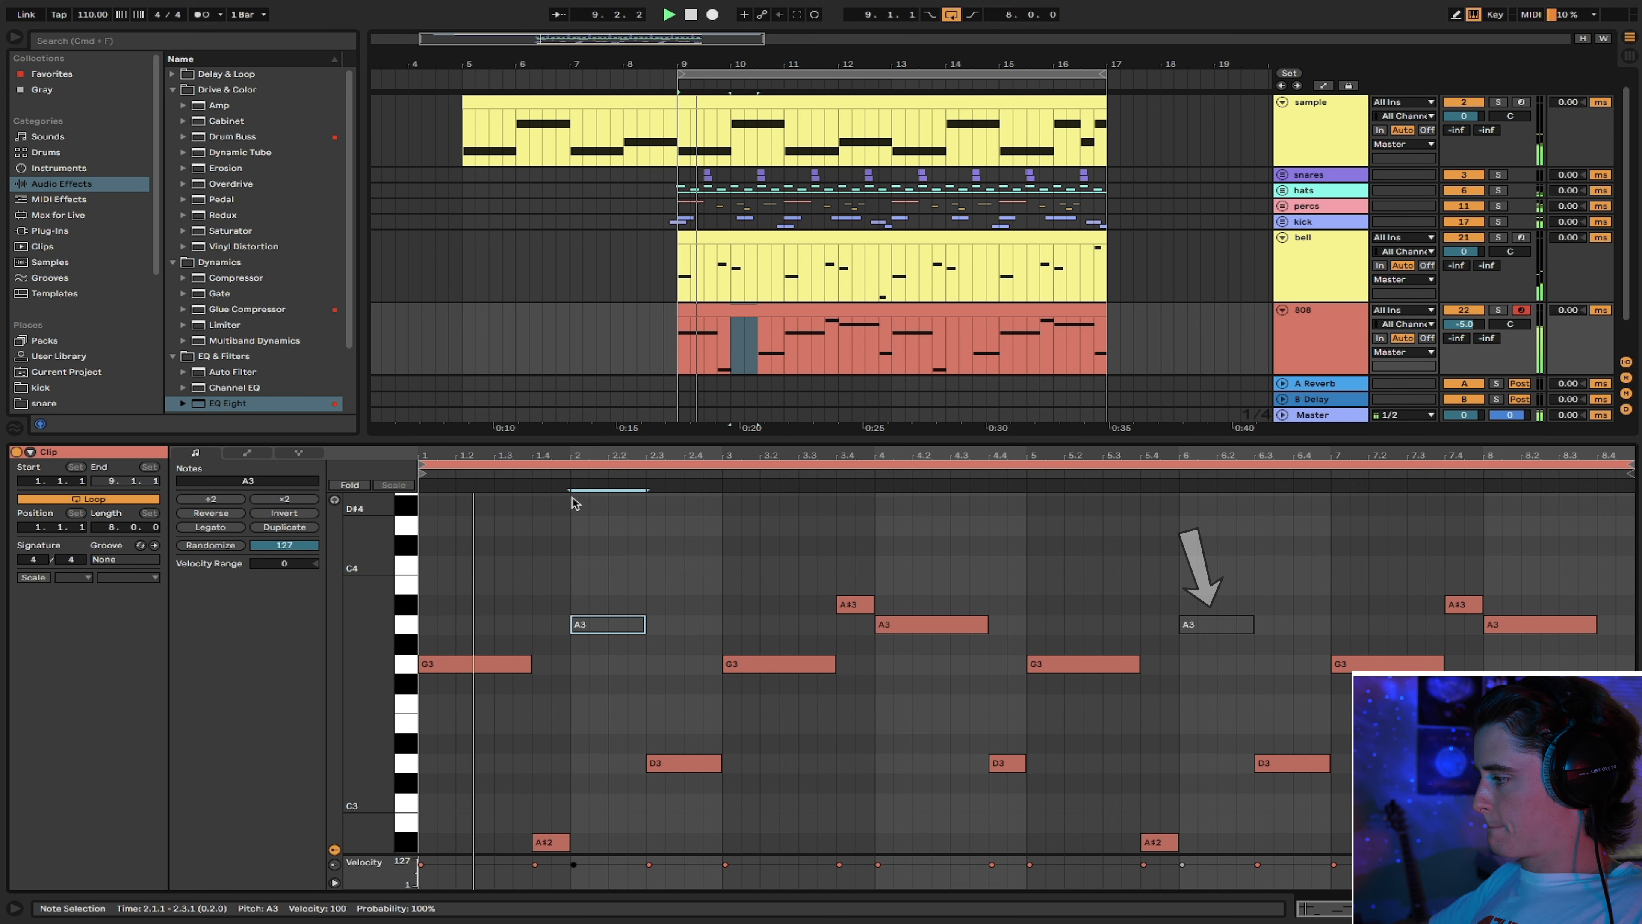
pyautogui.click(572, 516)
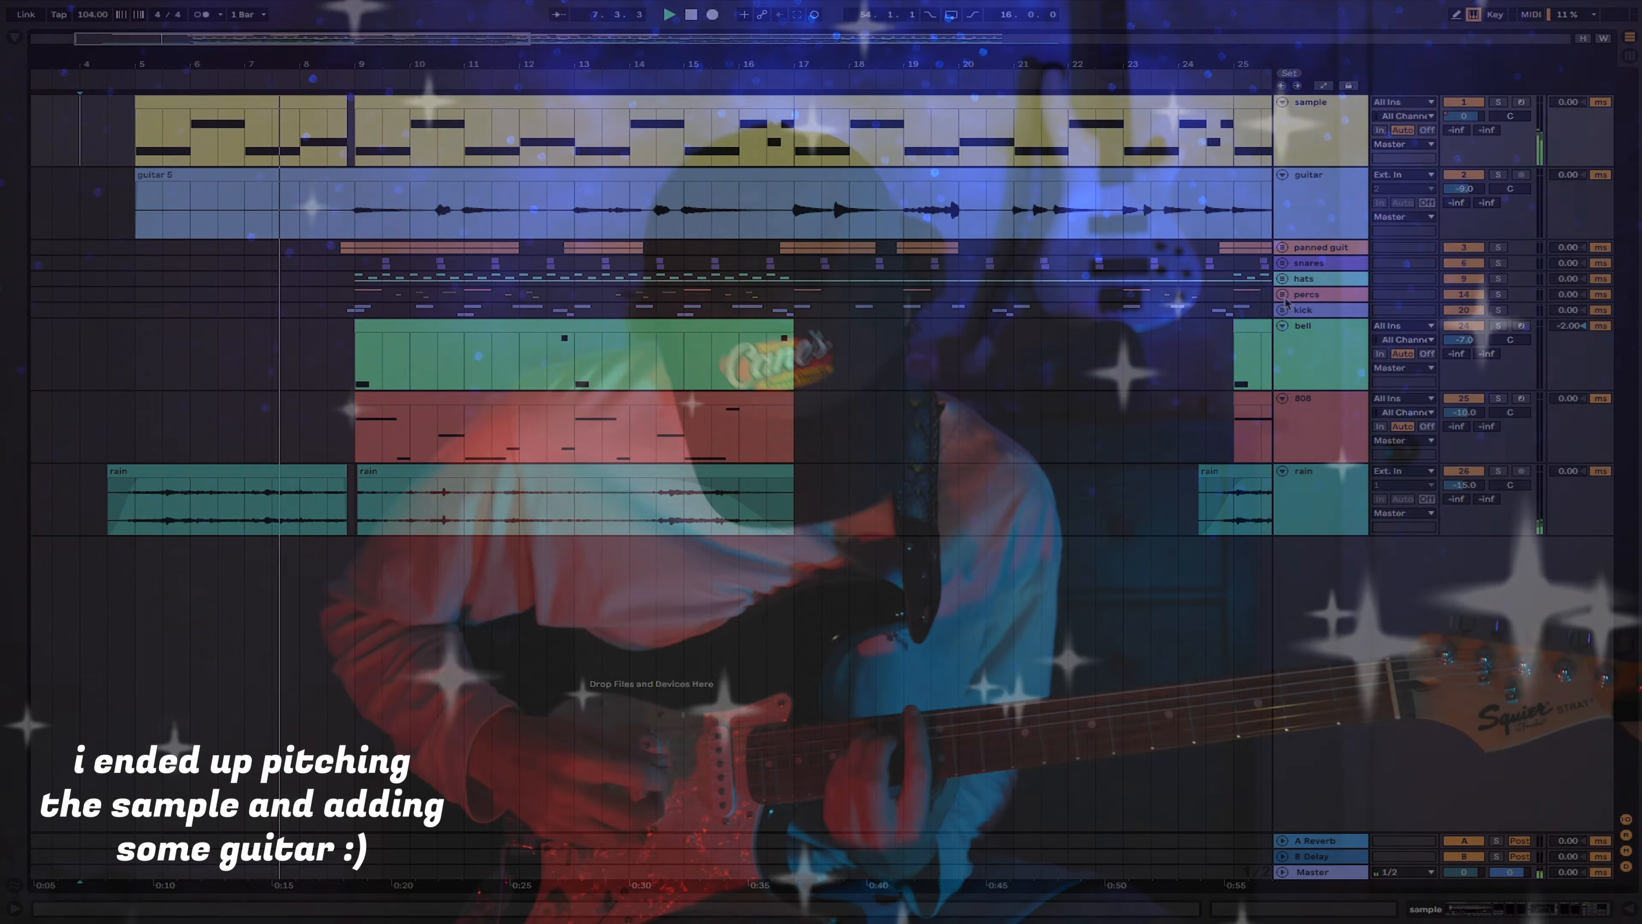
# Review the tracks inside the panned guitar and kick groups, folding the bell and 808 tracks away
pyautogui.click(1282, 246)
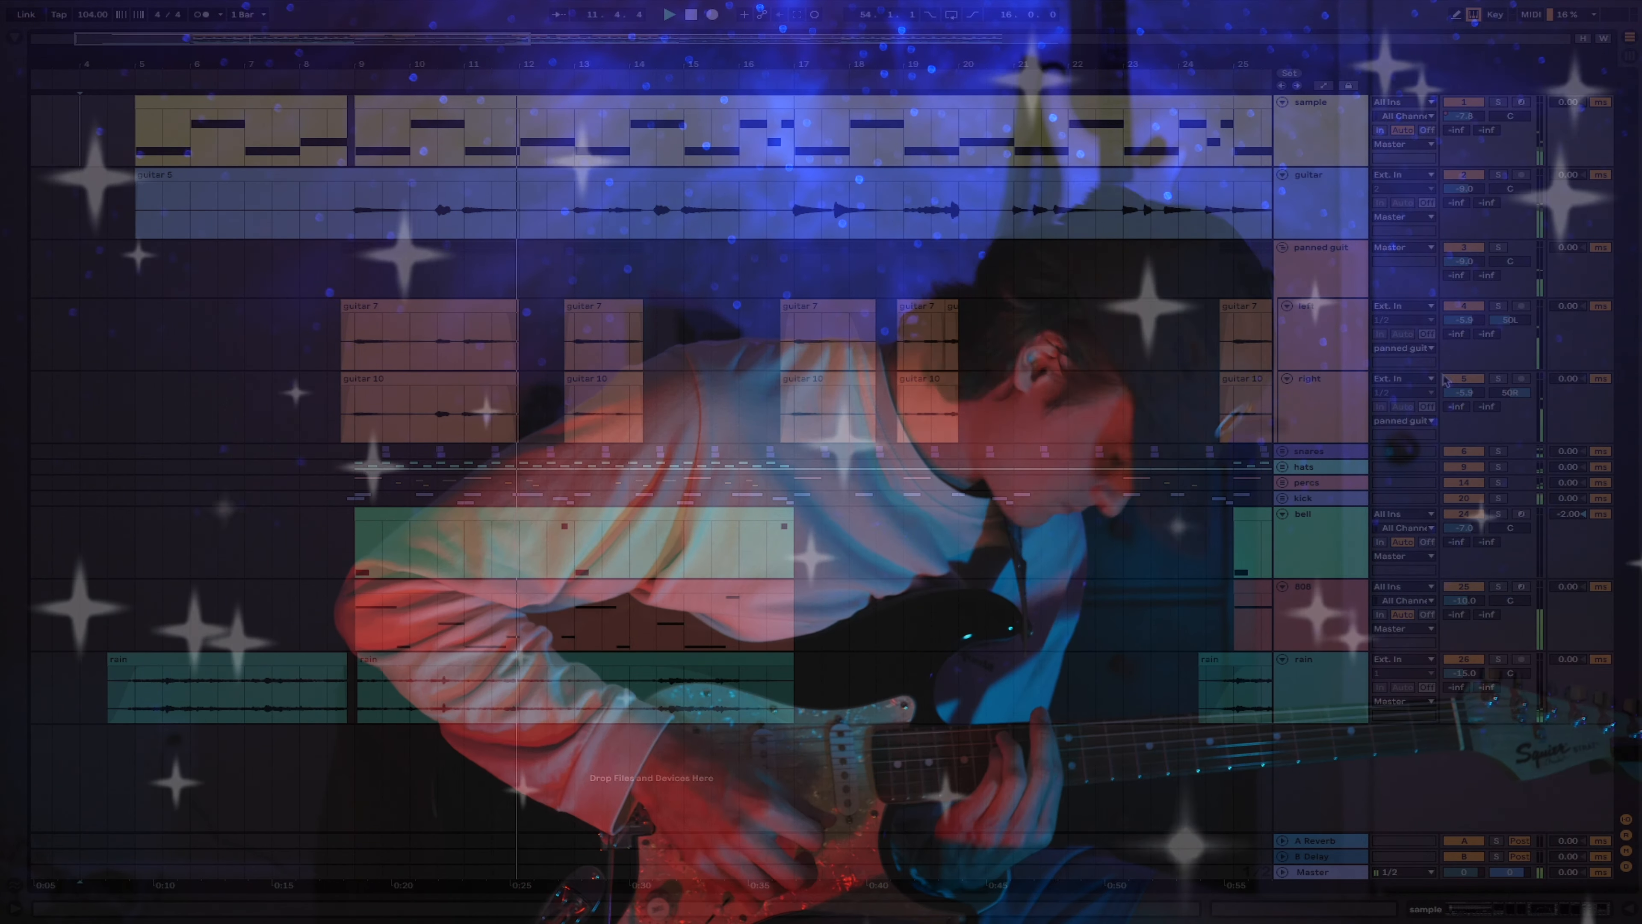
pyautogui.click(1282, 513)
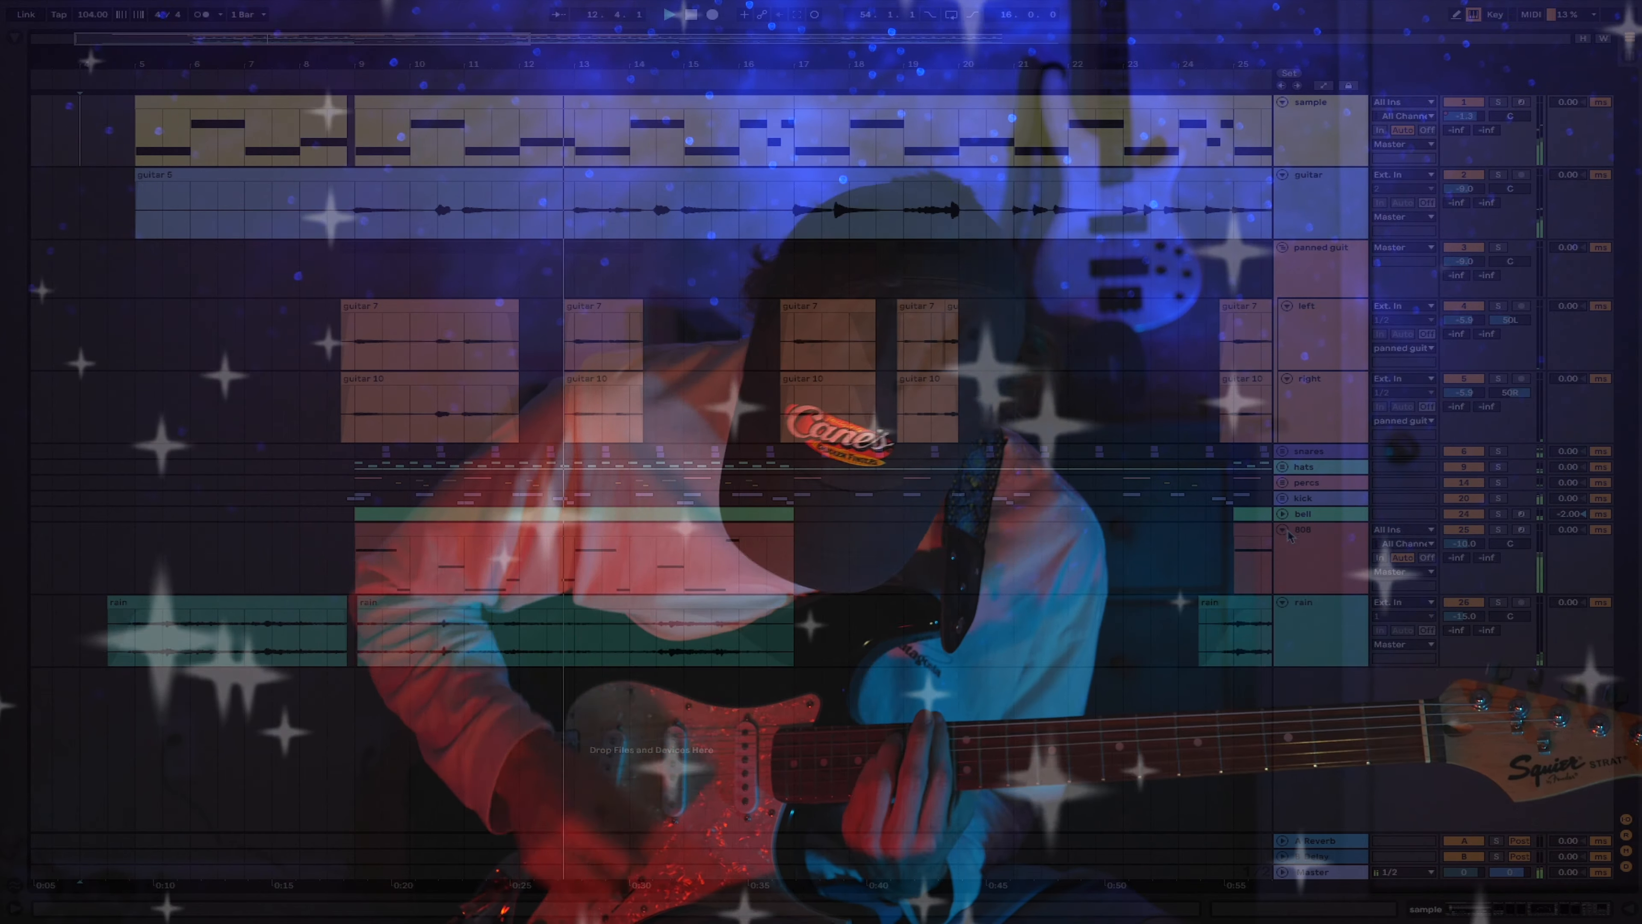
pyautogui.click(1282, 529)
pyautogui.click(1282, 498)
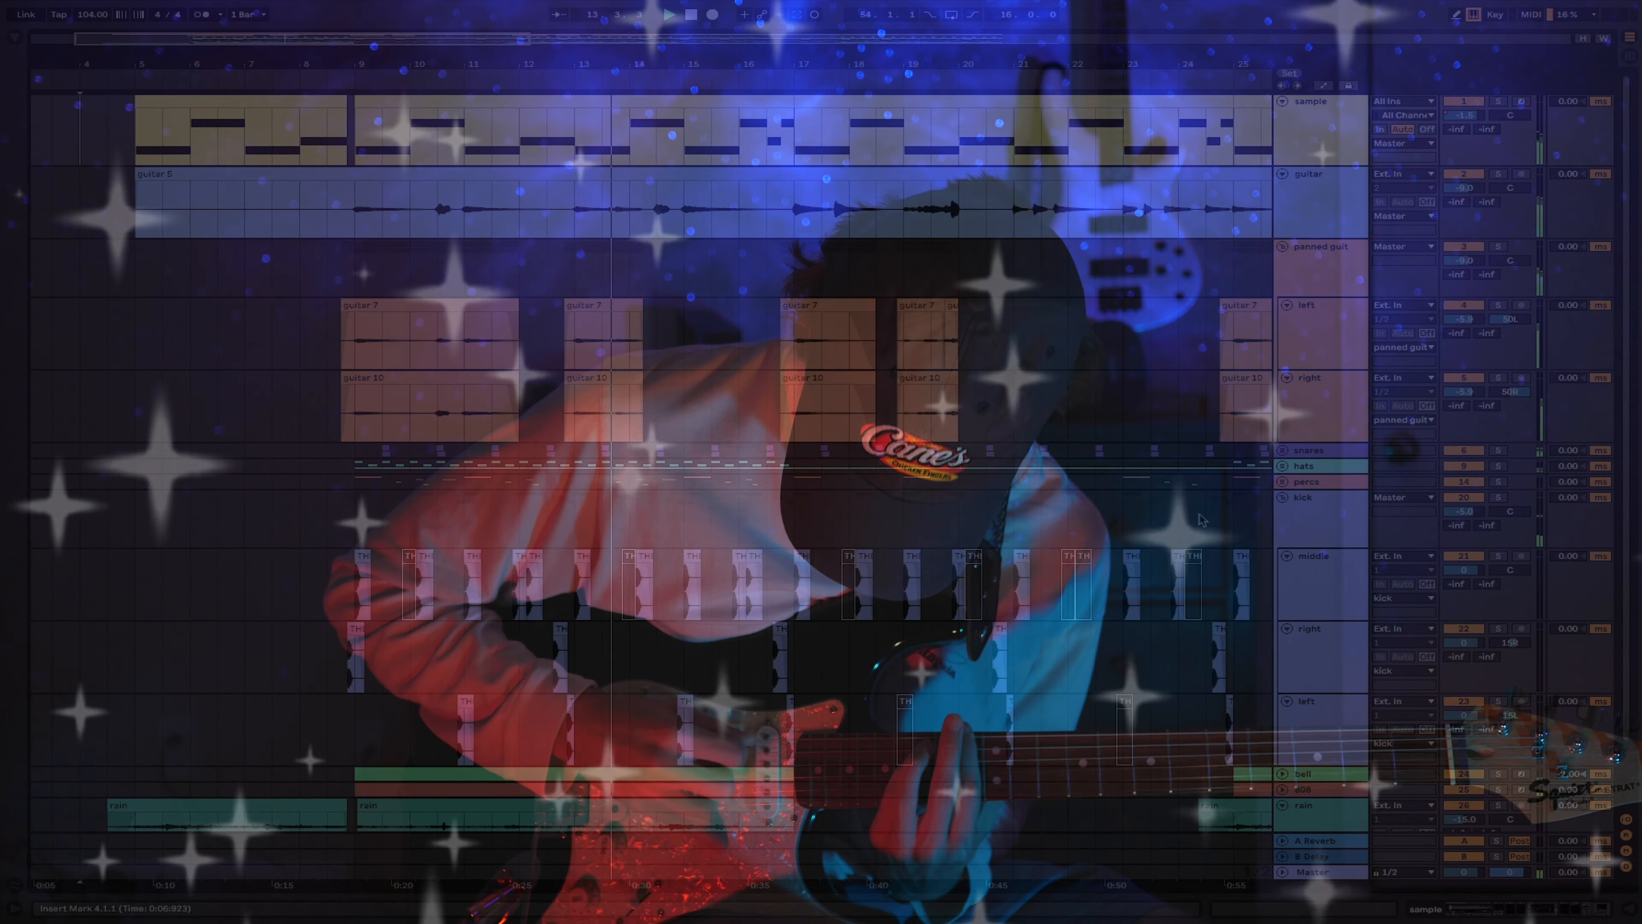
pyautogui.scroll(-2, 1201, 519)
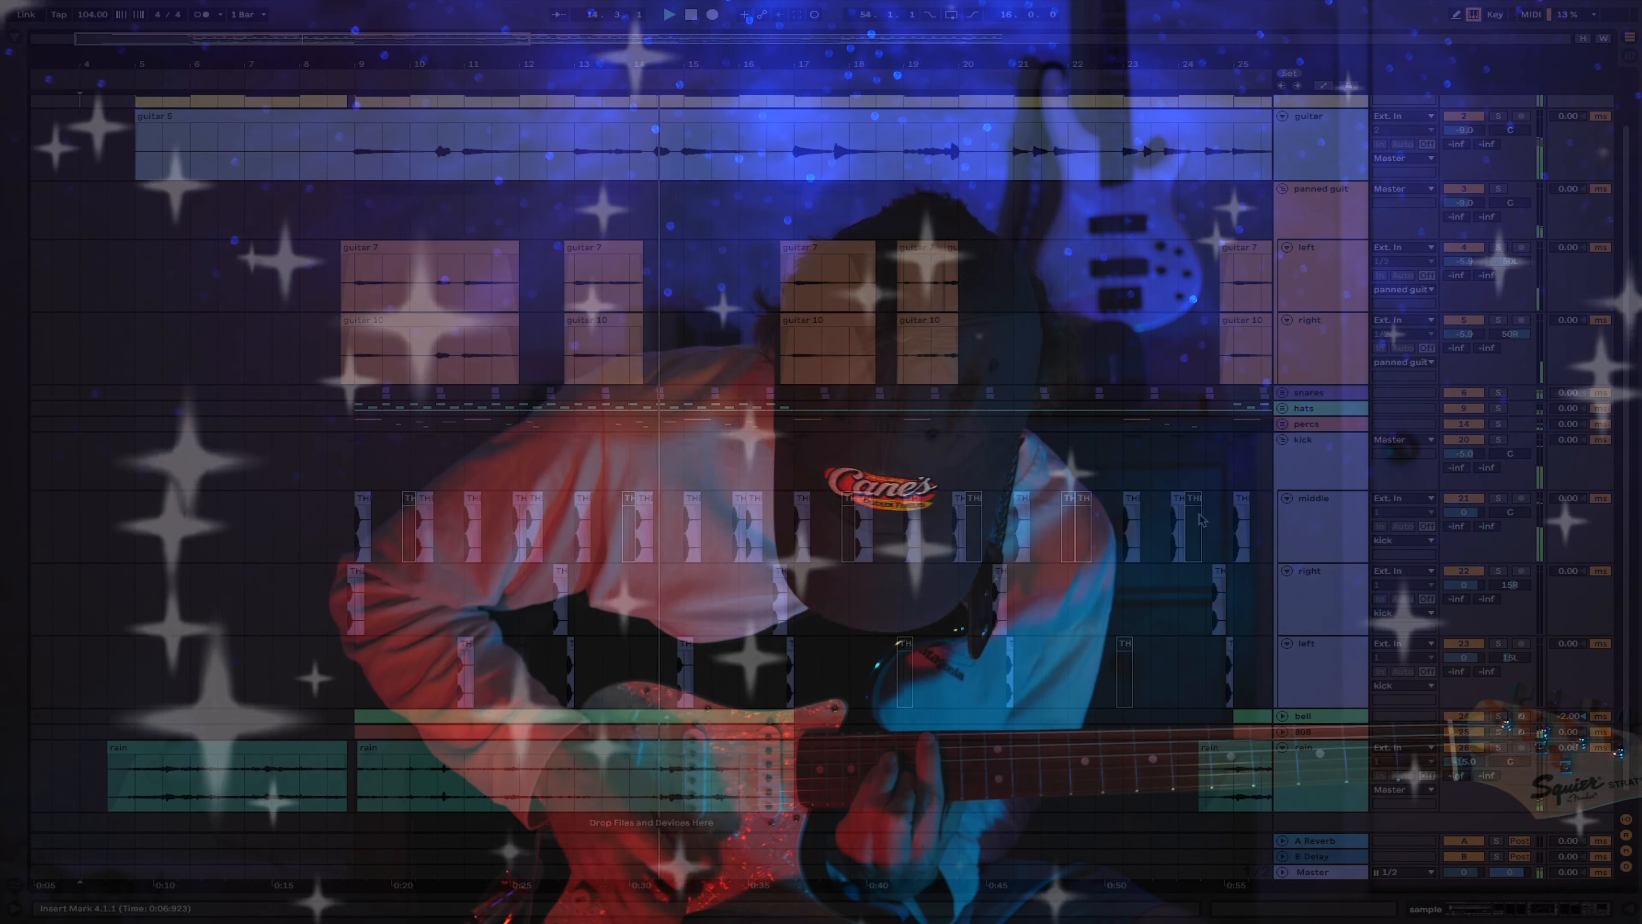
pyautogui.click(1283, 440)
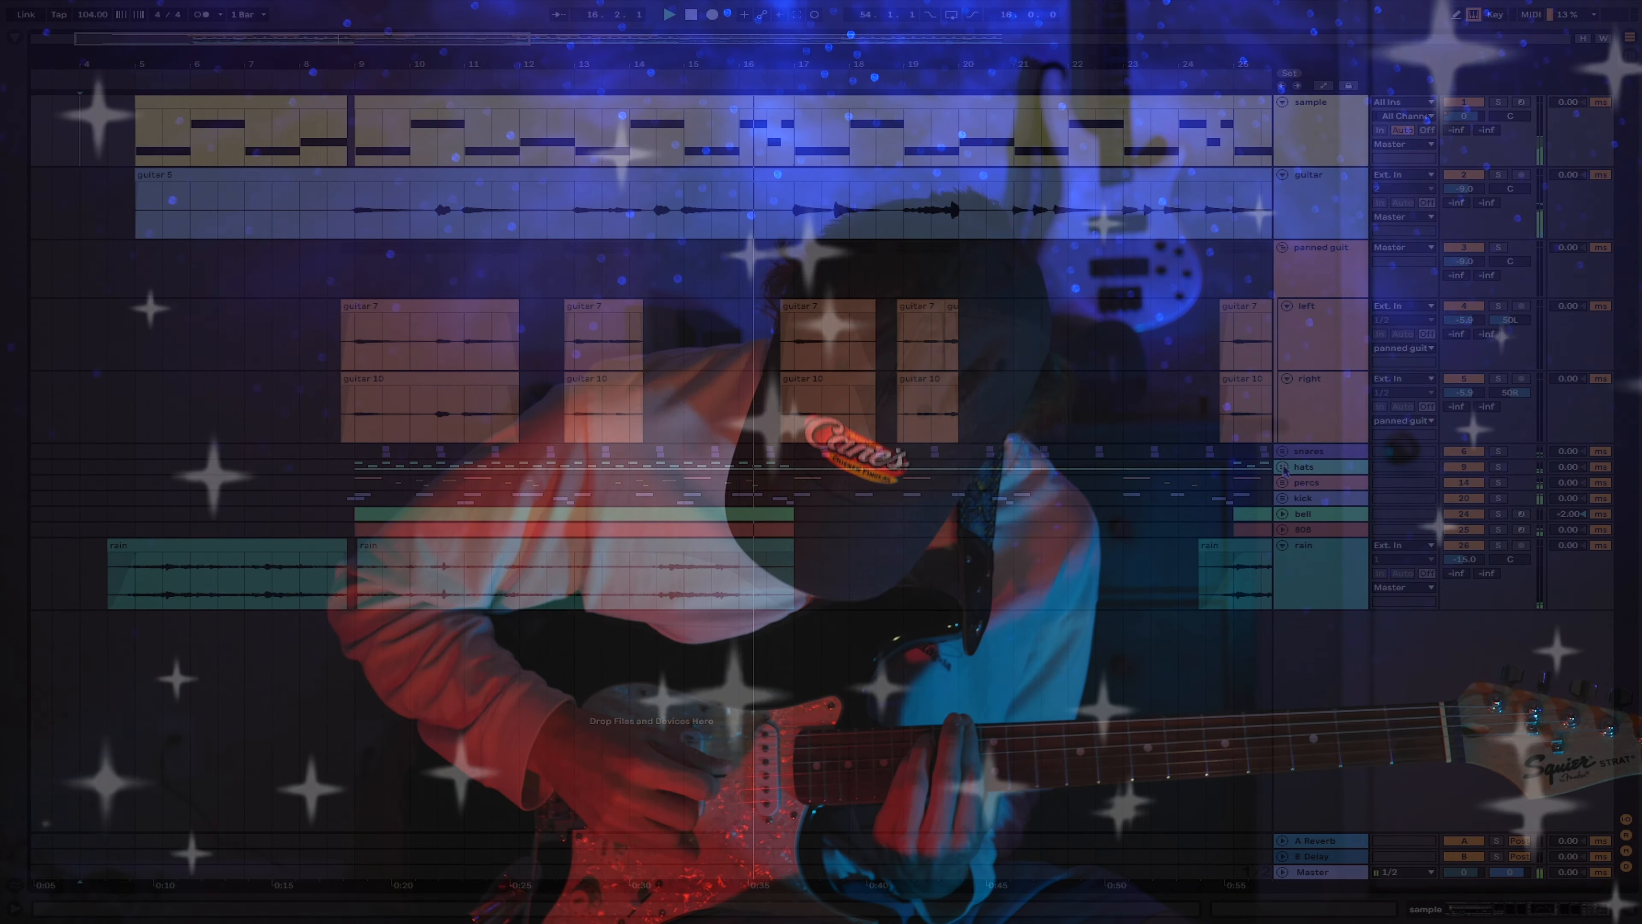